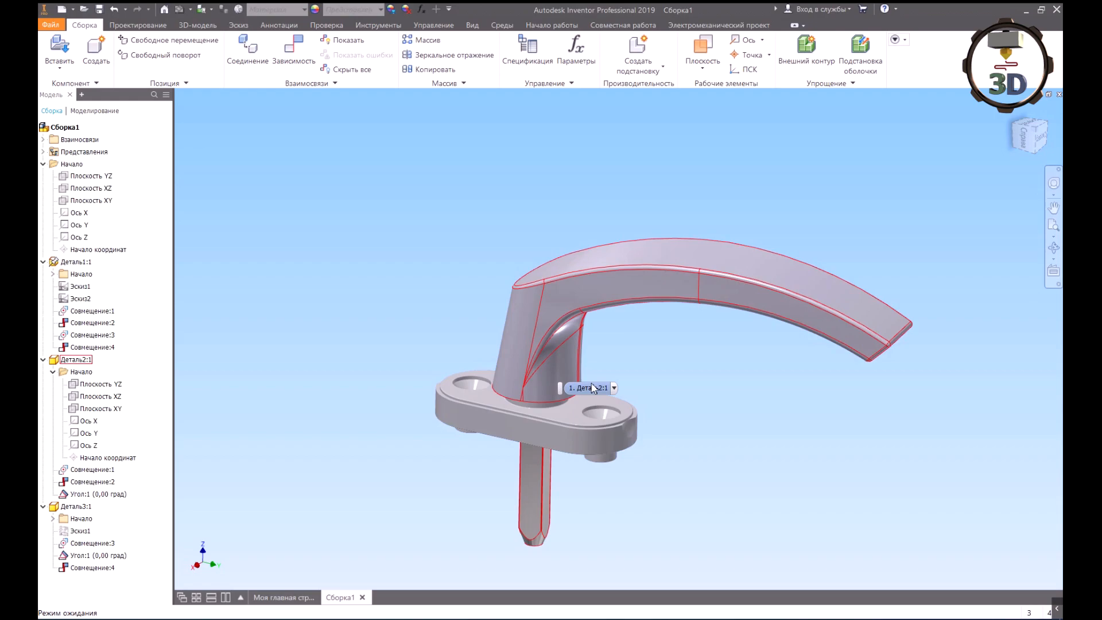
Step: Create a new in-place component from the Обычный.ipt template on the recessed face around the square shaft beneath the handle
{"action": "middle_click_drag", "start_coordinate": [586, 419], "coordinate": [653, 403], "text": "shift"}
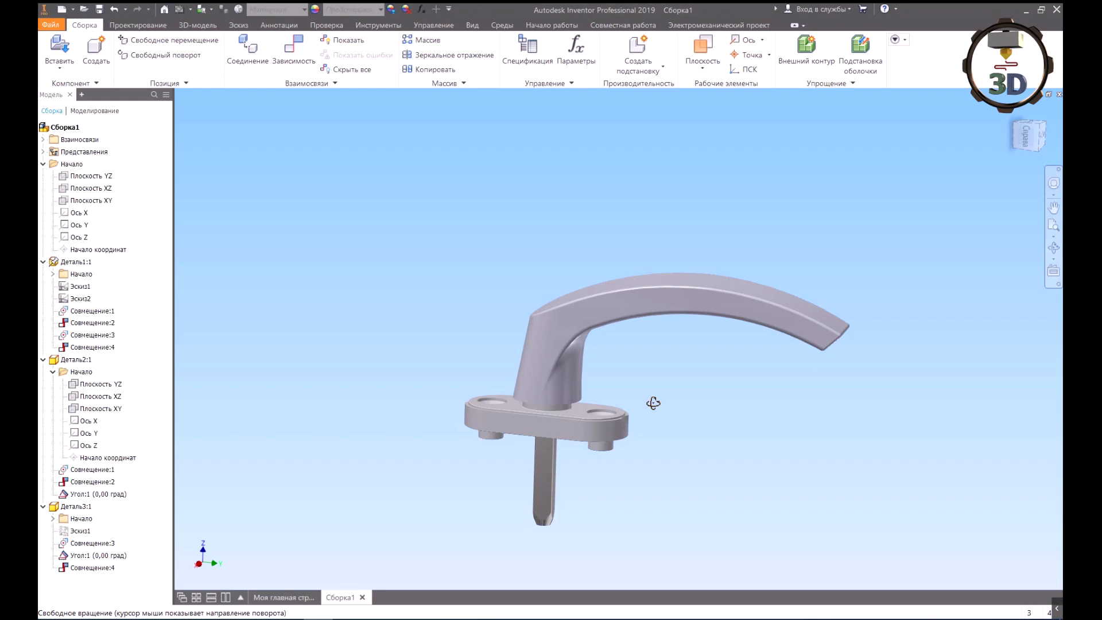
{"action": "middle_click_drag", "start_coordinate": [653, 403], "coordinate": [536, 246], "text": "shift"}
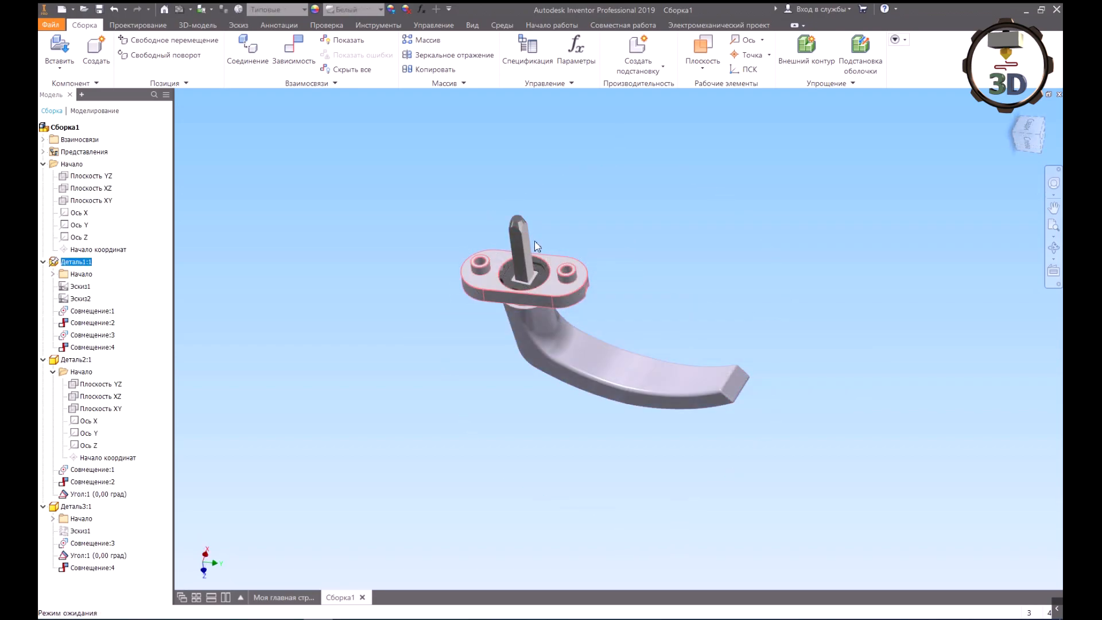
{"action": "scroll", "coordinate": [522, 204], "scroll_direction": "down", "scroll_amount": 2}
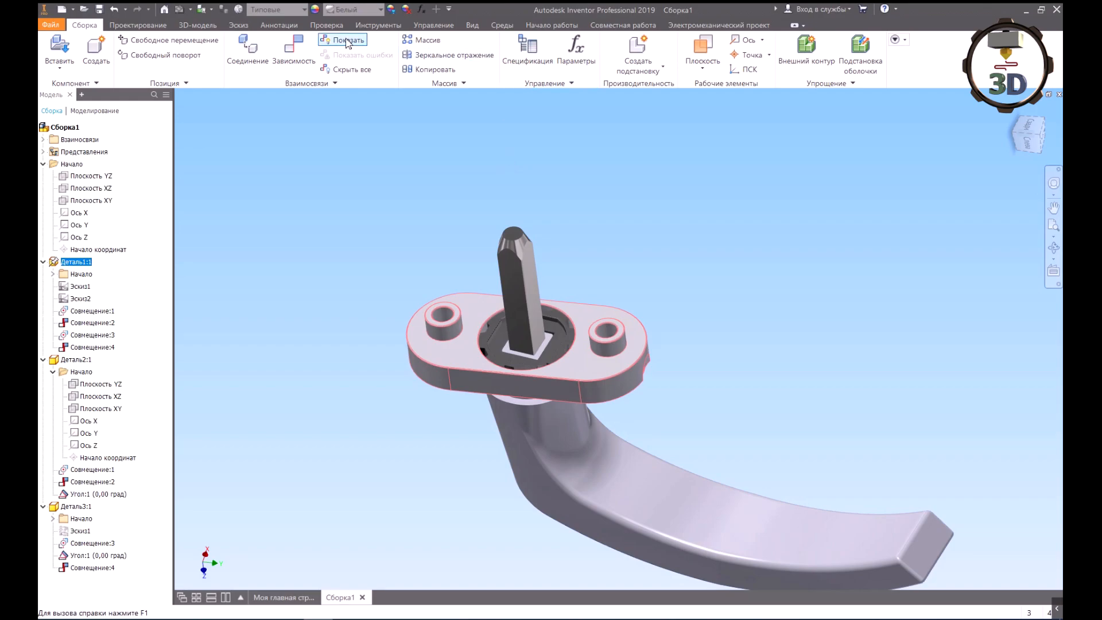
{"action": "scroll", "coordinate": [372, 143], "scroll_direction": "up", "scroll_amount": 1}
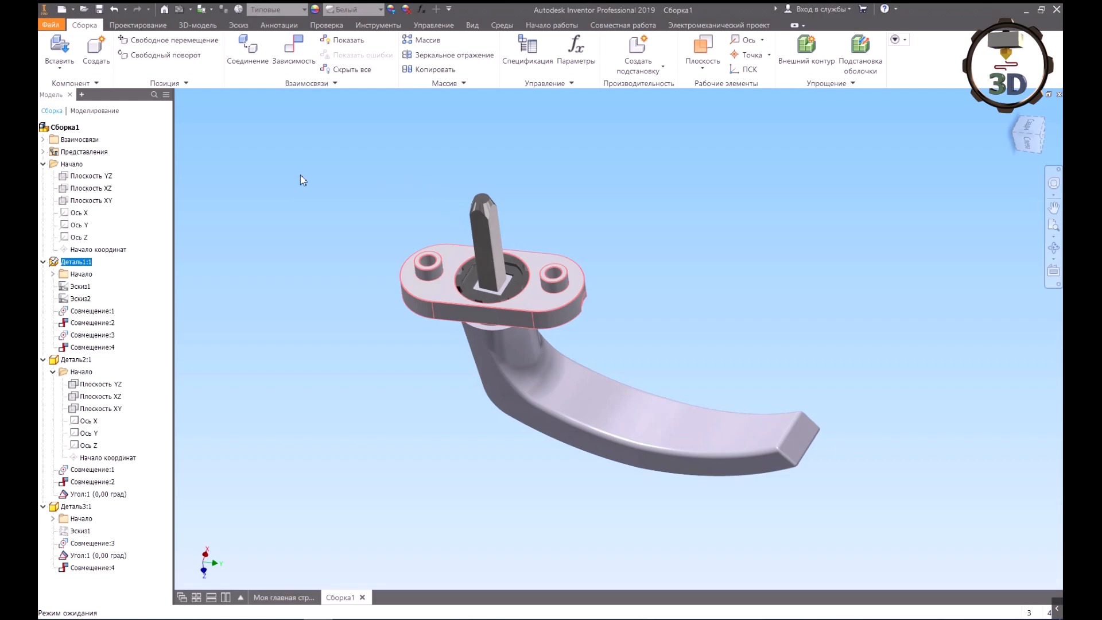
{"action": "left_click", "coordinate": [96, 52]}
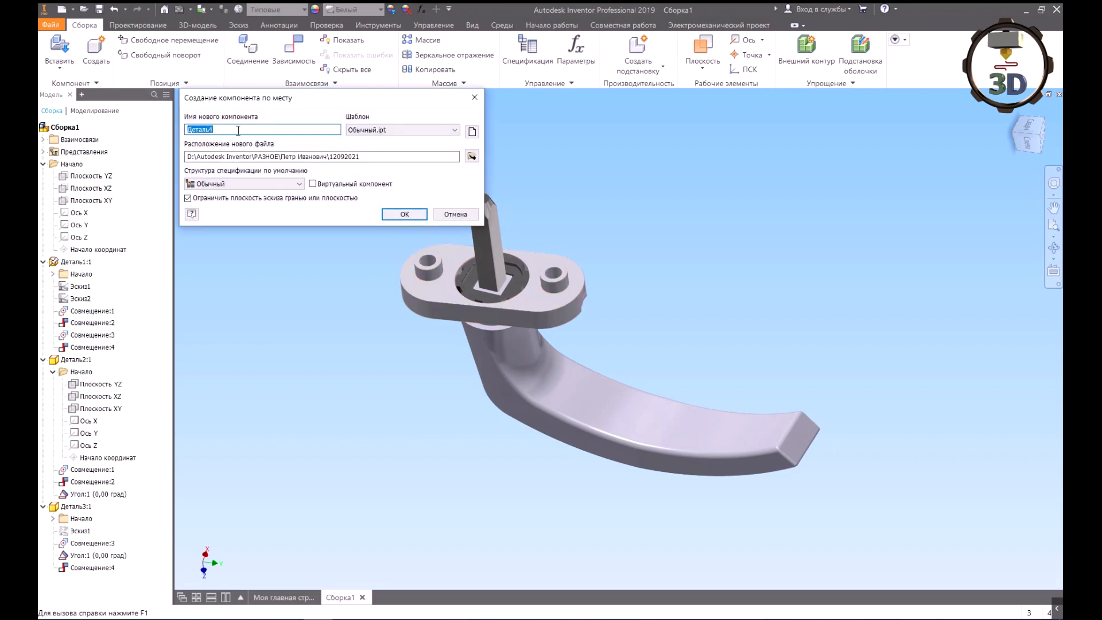
{"action": "left_click", "coordinate": [409, 216]}
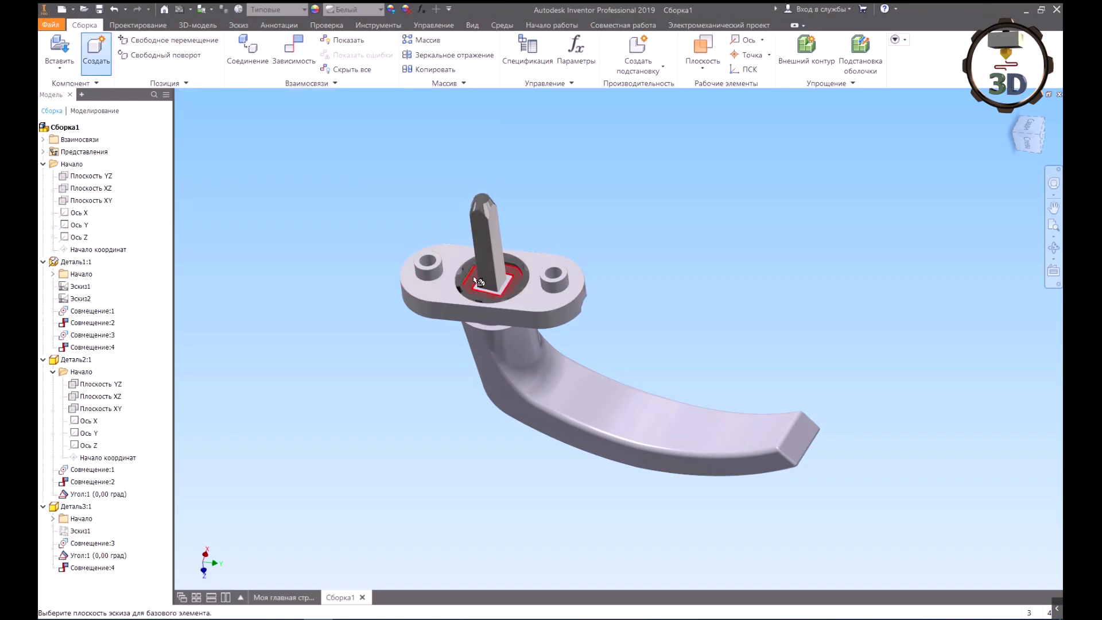
{"action": "scroll", "coordinate": [481, 284], "scroll_direction": "up", "scroll_amount": 5}
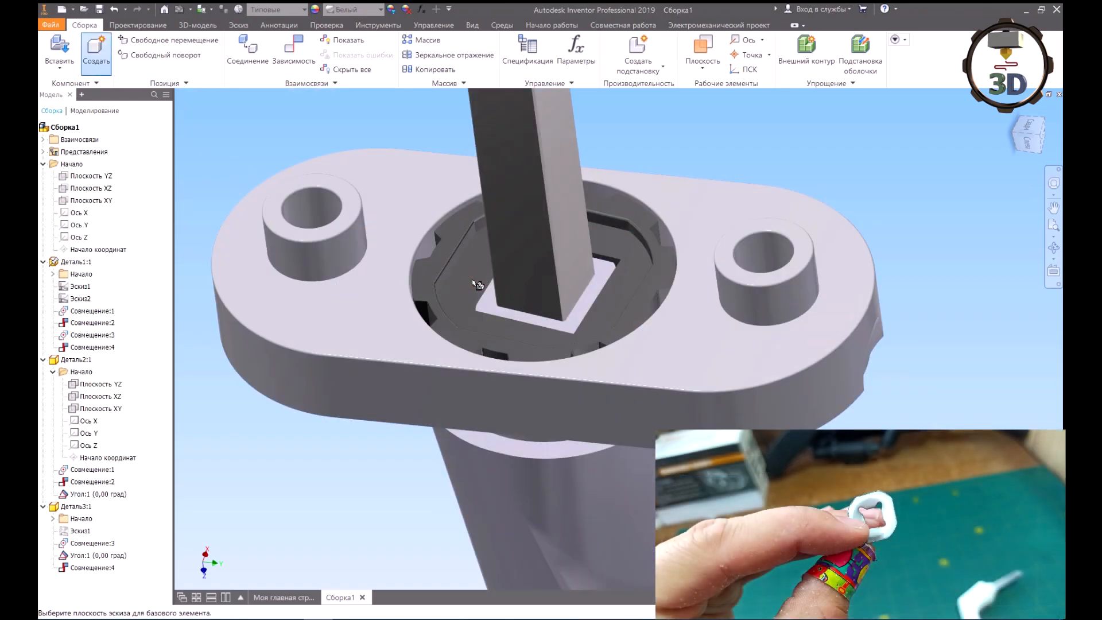
{"action": "scroll", "coordinate": [480, 264], "scroll_direction": "up", "scroll_amount": 2}
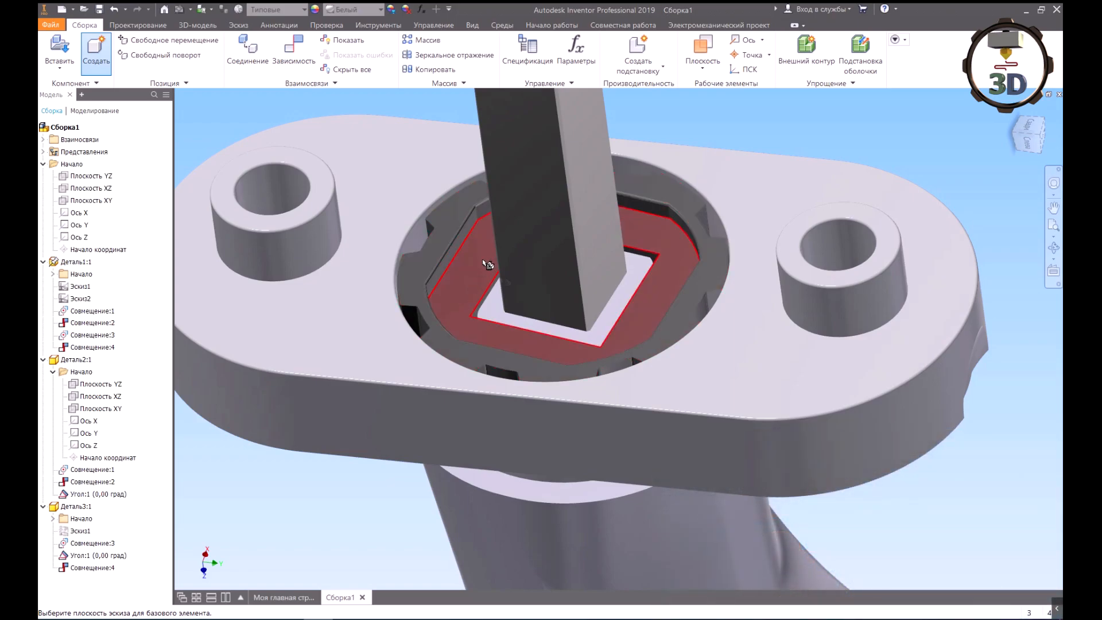
{"action": "left_click", "coordinate": [501, 279]}
Step: Start a 2D sketch in the new part on the origin plane that lies on the recessed face
{"action": "left_click", "coordinate": [56, 67]}
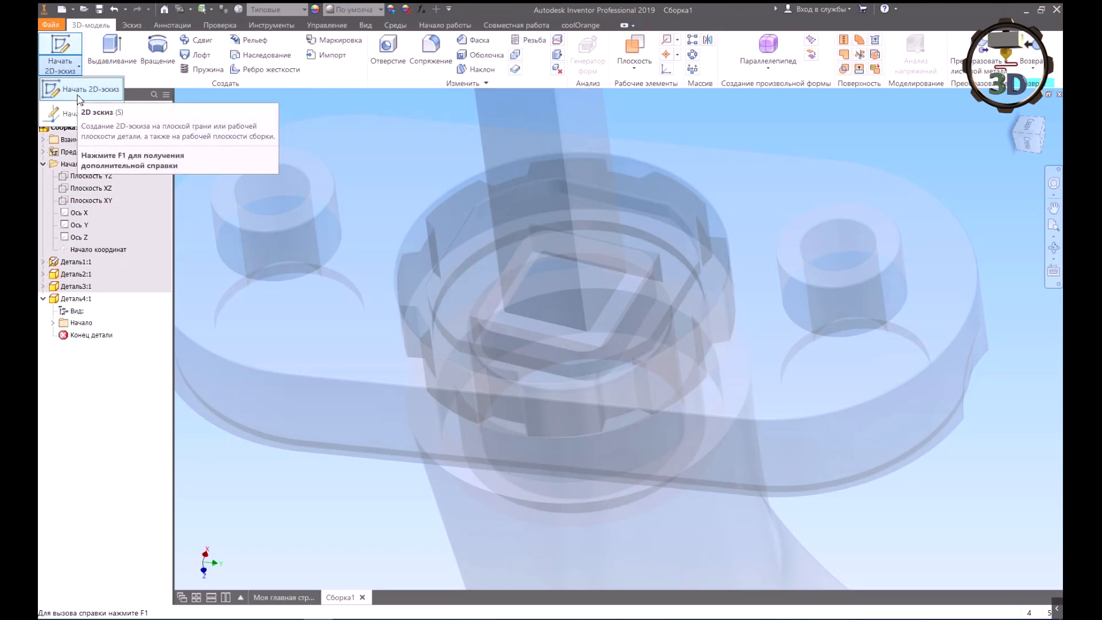
{"action": "left_click", "coordinate": [80, 90]}
{"action": "left_click", "coordinate": [1053, 248]}
{"action": "left_click_drag", "start_coordinate": [556, 315], "coordinate": [614, 406]}
{"action": "scroll", "coordinate": [456, 296], "scroll_direction": "down", "scroll_amount": 4}
{"action": "mouse_move", "coordinate": [560, 341]}
{"action": "left_mouse_down"}
{"action": "mouse_move", "coordinate": [583, 366]}
{"action": "mouse_move", "coordinate": [614, 369]}
{"action": "left_mouse_up"}
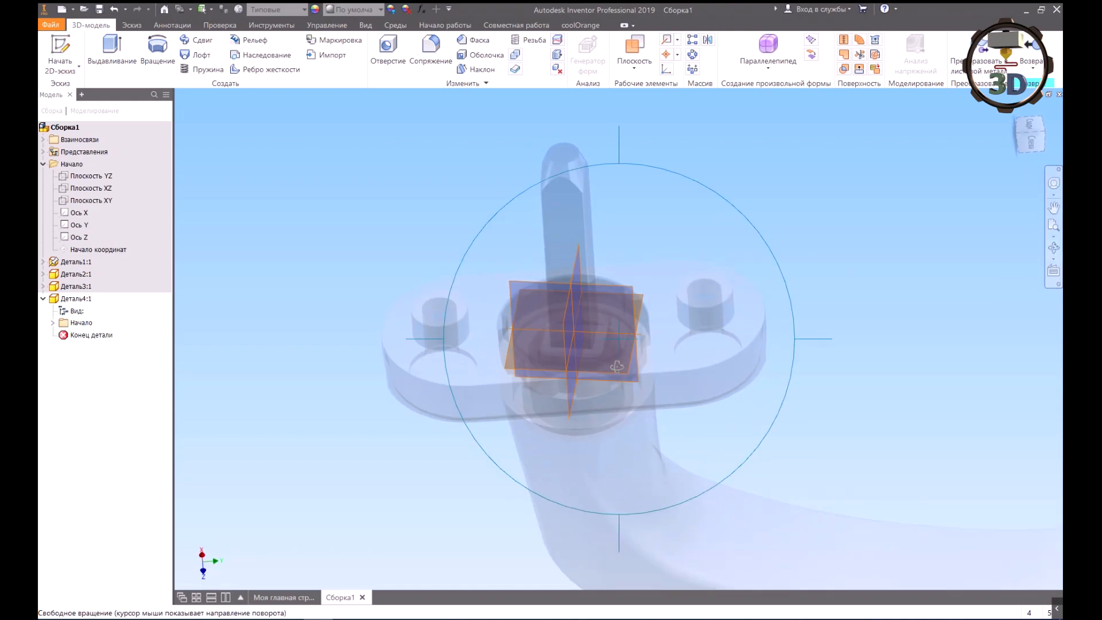
{"action": "key", "text": "Escape"}
{"action": "left_click", "coordinate": [514, 354]}
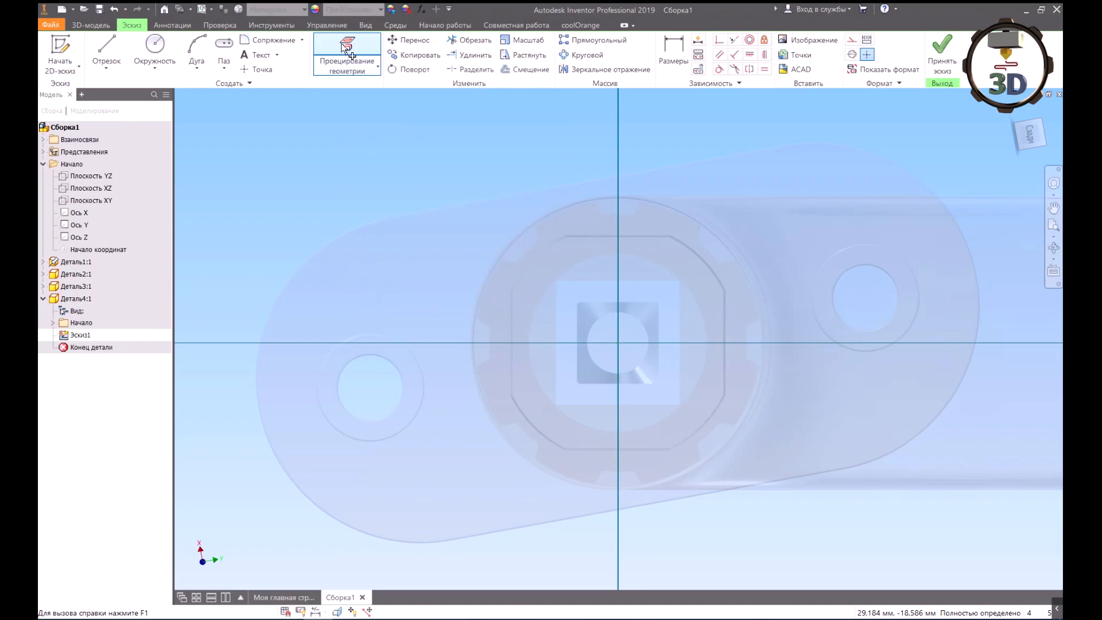
Step: Project the recessed face's outer contour and inner square into the sketch, and expand the sketch in the model tree
{"action": "left_click", "coordinate": [353, 63]}
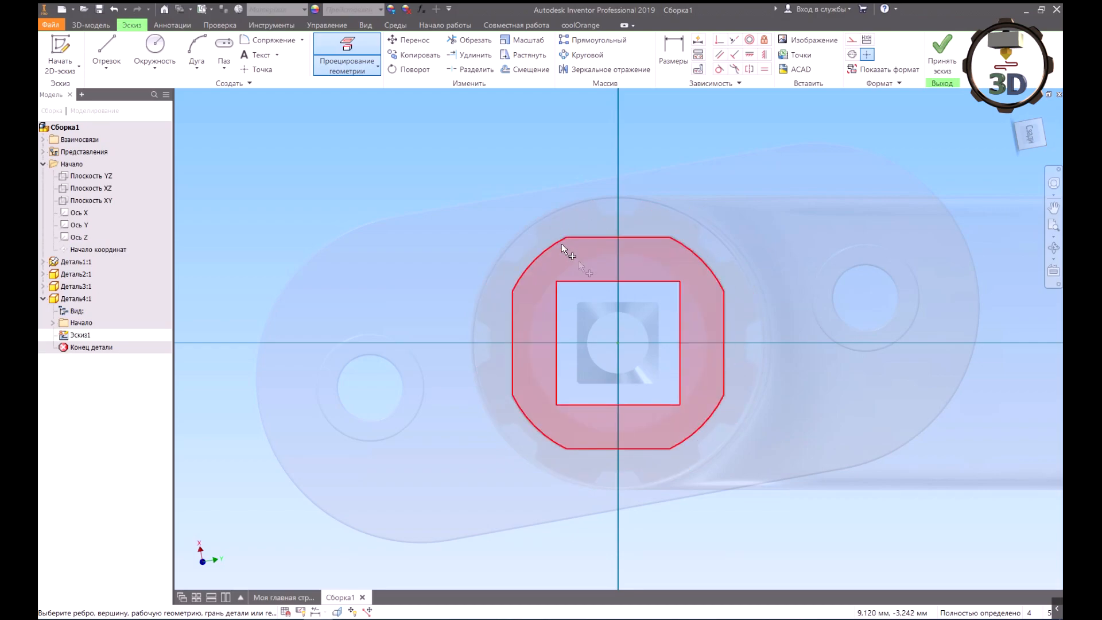
{"action": "left_click", "coordinate": [561, 244]}
{"action": "key", "text": "Escape"}
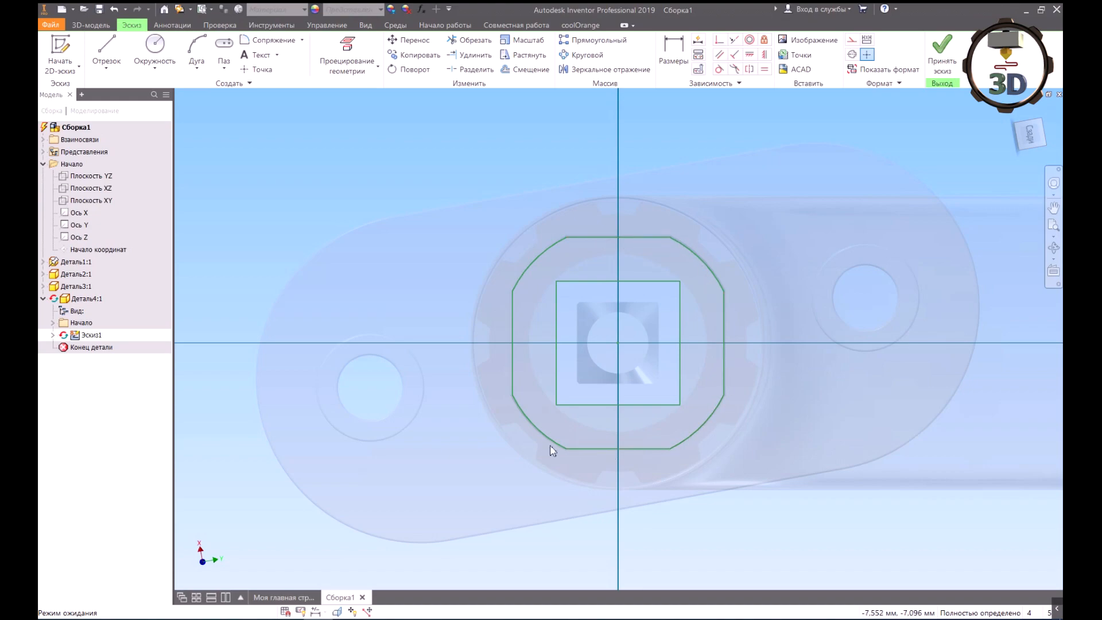
{"action": "left_click", "coordinate": [53, 335]}
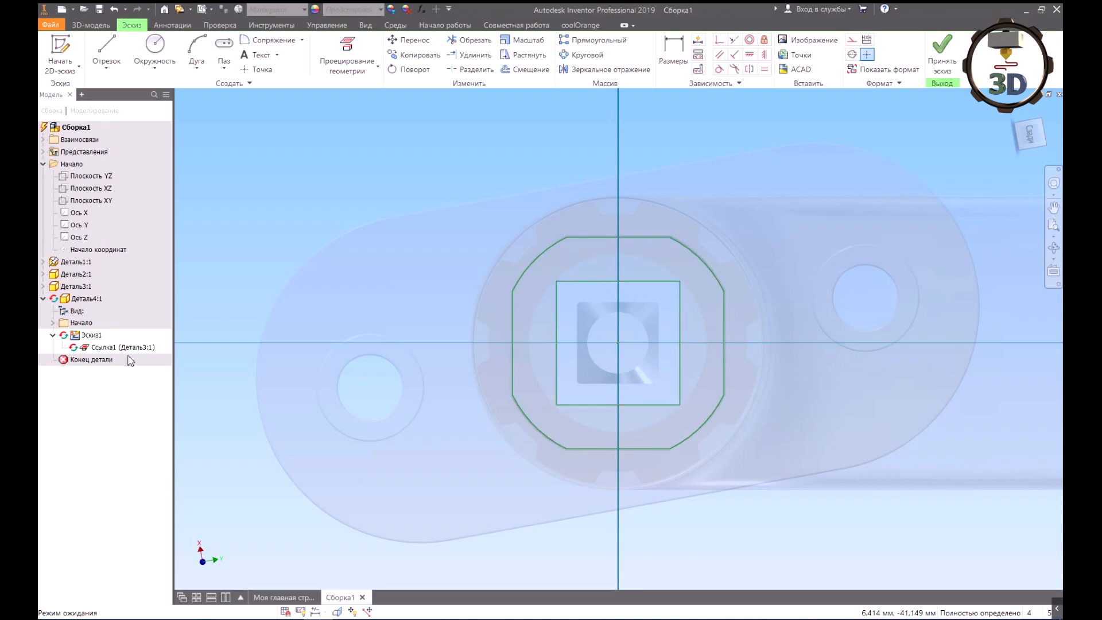
Step: Draw a two-point centre rectangle about 24.4 mm wide, centred on the sketch origin
{"action": "scroll", "coordinate": [600, 379], "scroll_direction": "down", "scroll_amount": 2}
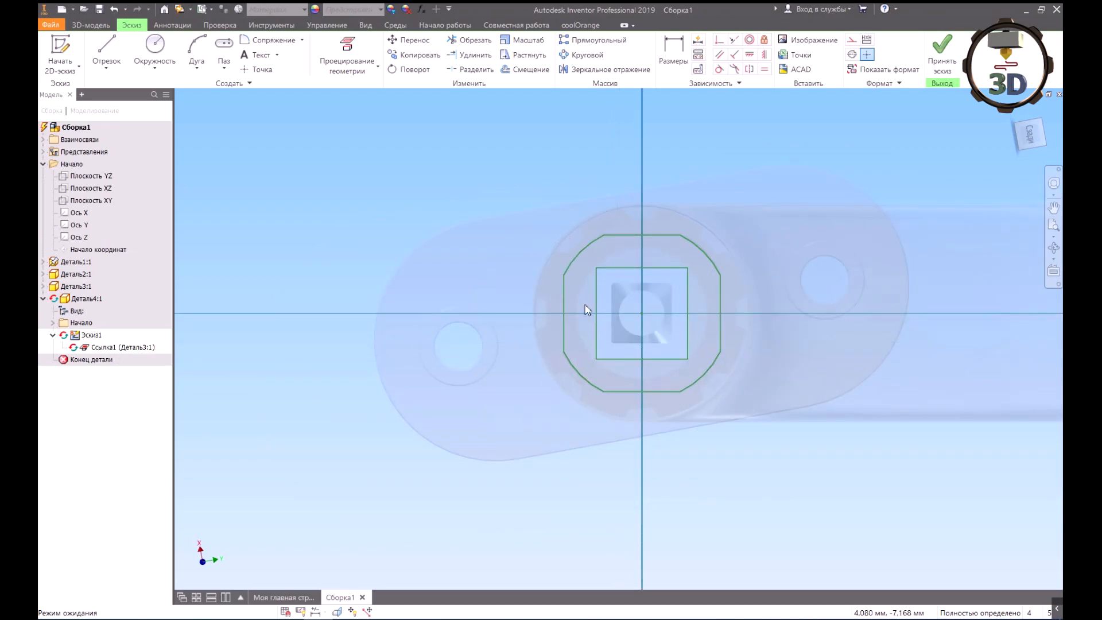
{"action": "scroll", "coordinate": [595, 272], "scroll_direction": "up", "scroll_amount": 1}
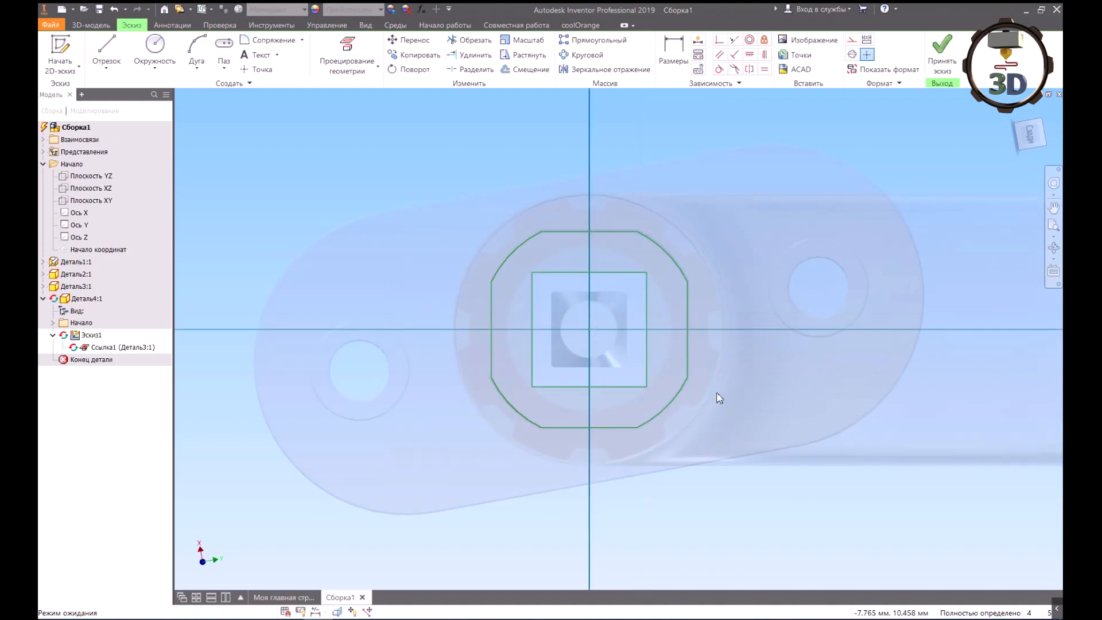
{"action": "scroll", "coordinate": [719, 397], "scroll_direction": "down", "scroll_amount": 2}
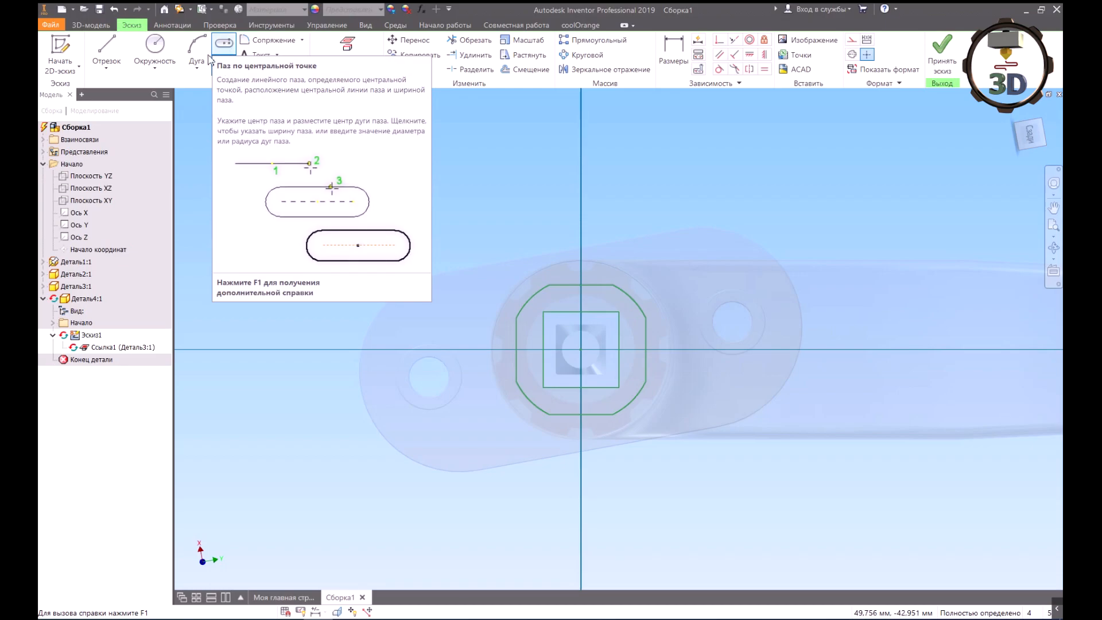
{"action": "left_click", "coordinate": [226, 63]}
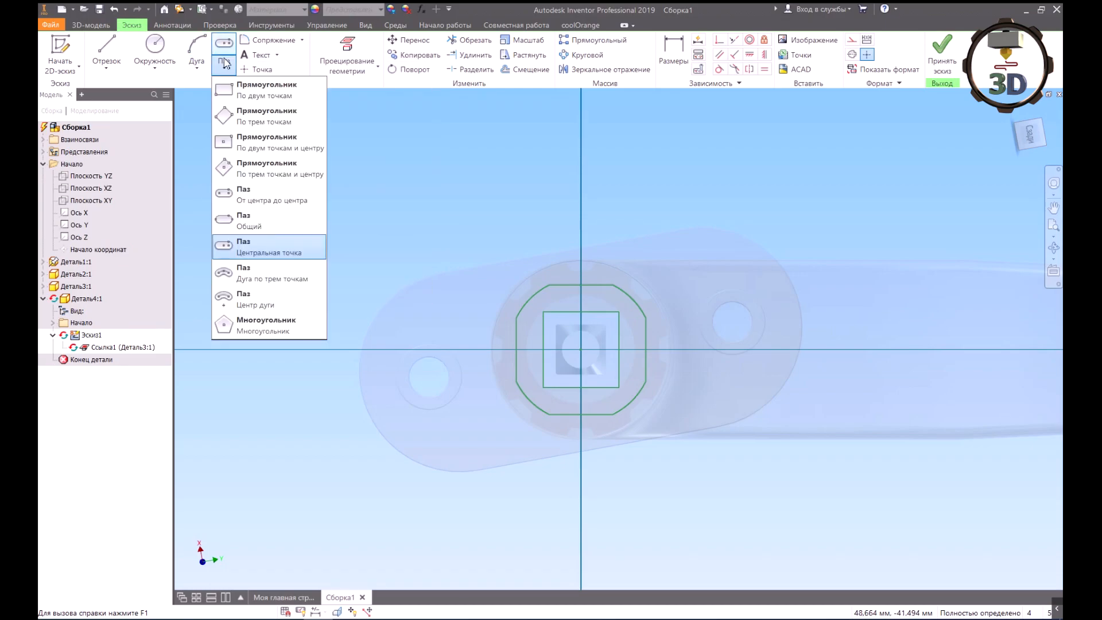
{"action": "left_click", "coordinate": [228, 142]}
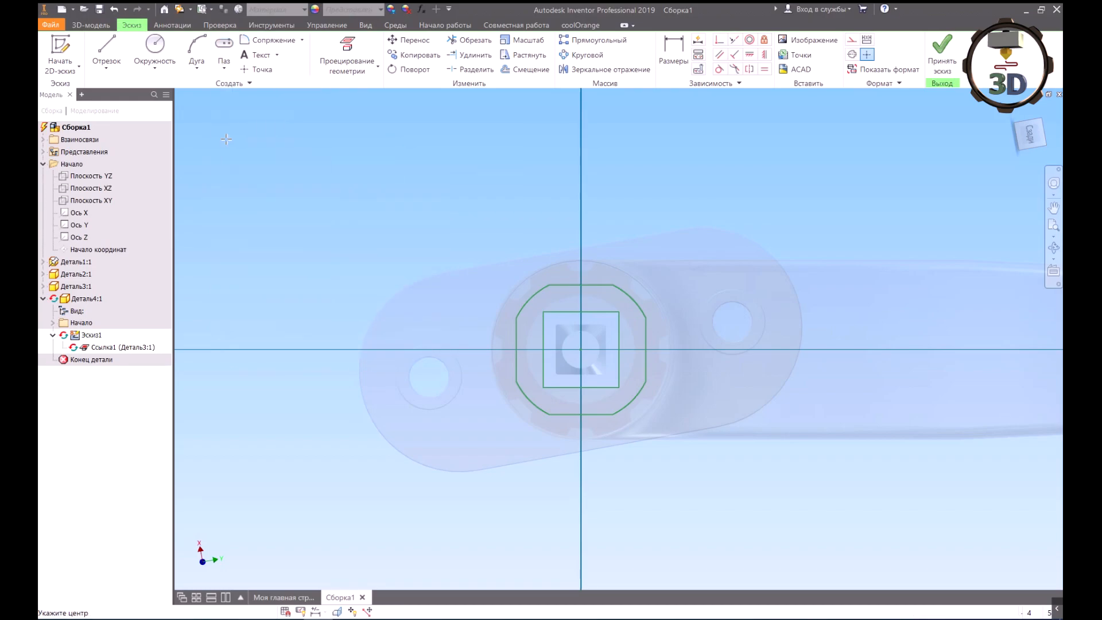
{"action": "left_click", "coordinate": [581, 352]}
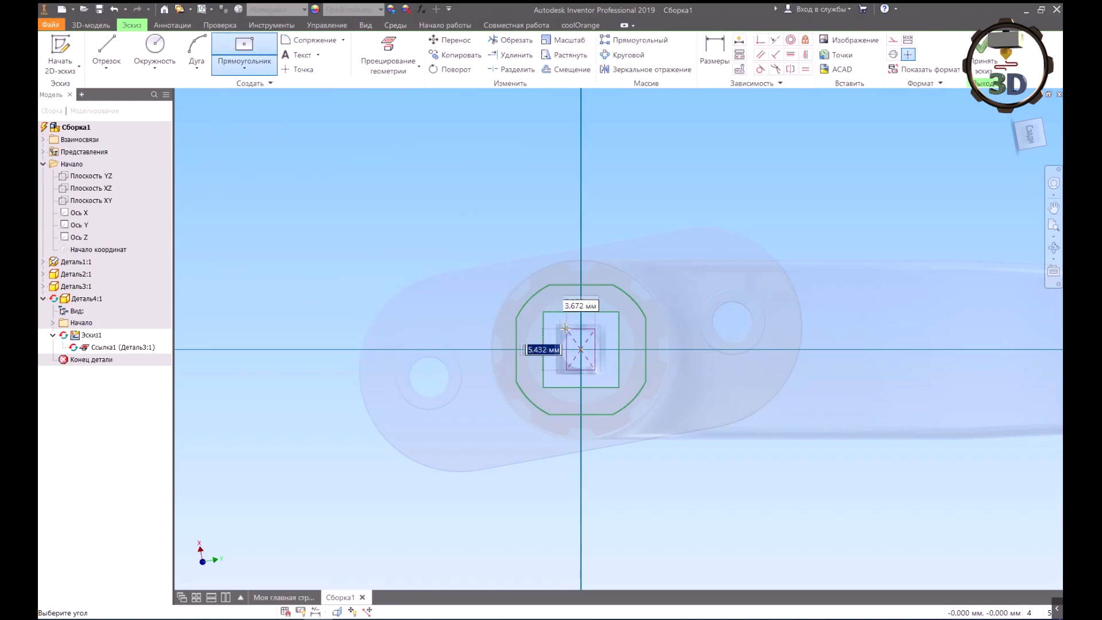
{"action": "left_click", "coordinate": [668, 260]}
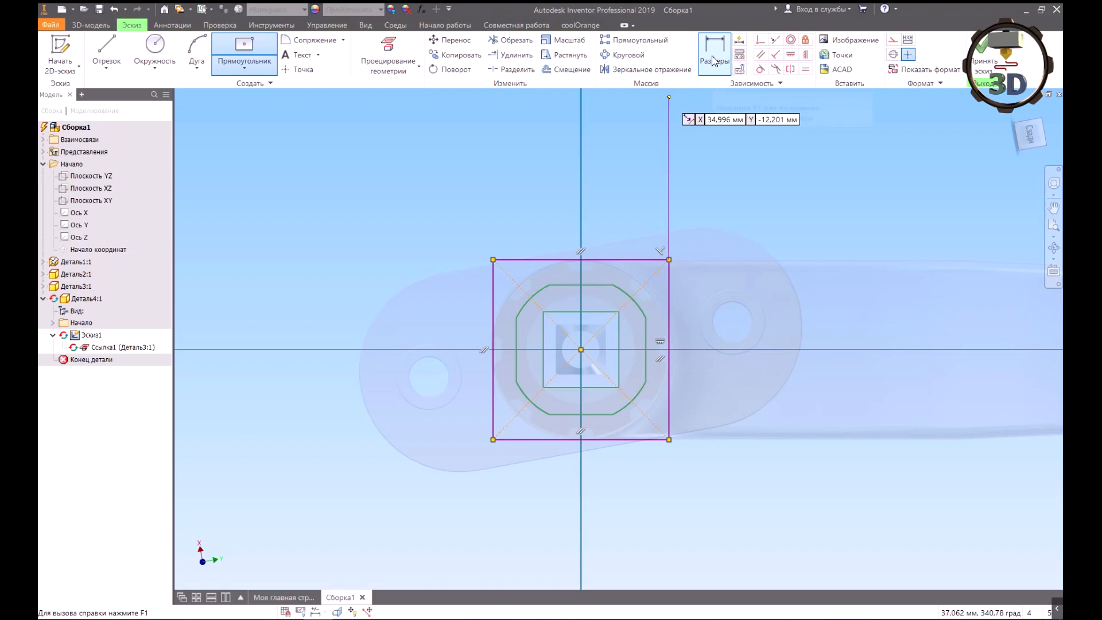
Step: Dimension the centre rectangle's width and height to 6,93 mm each
{"action": "left_click", "coordinate": [713, 57]}
{"action": "left_click", "coordinate": [669, 294]}
{"action": "left_click", "coordinate": [492, 305]}
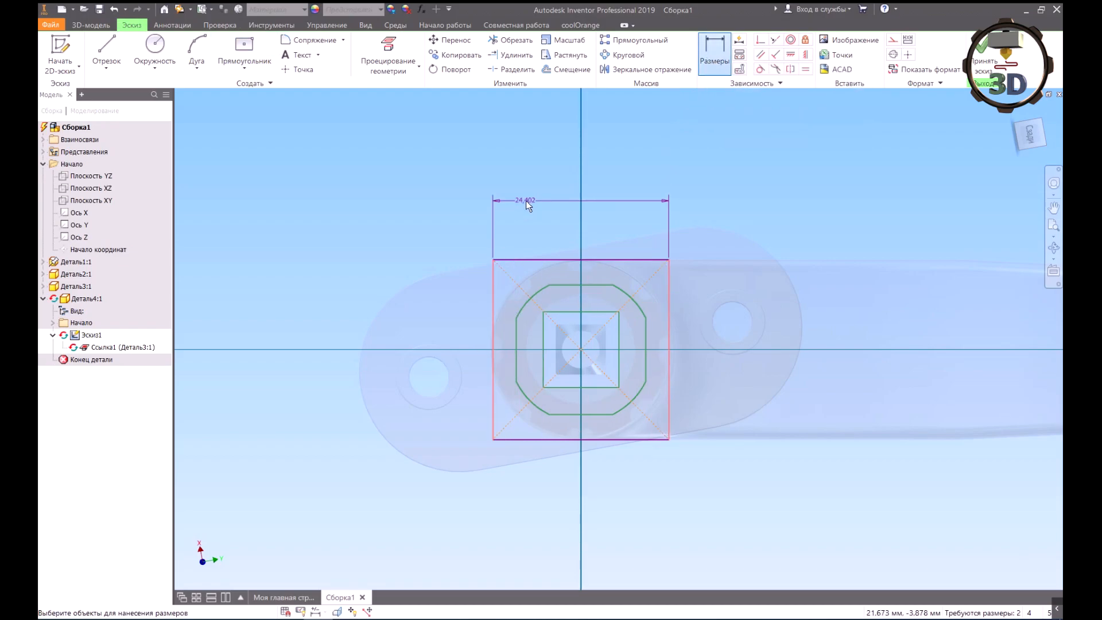
{"action": "left_click", "coordinate": [525, 201]}
{"action": "type", "text": "6,93"}
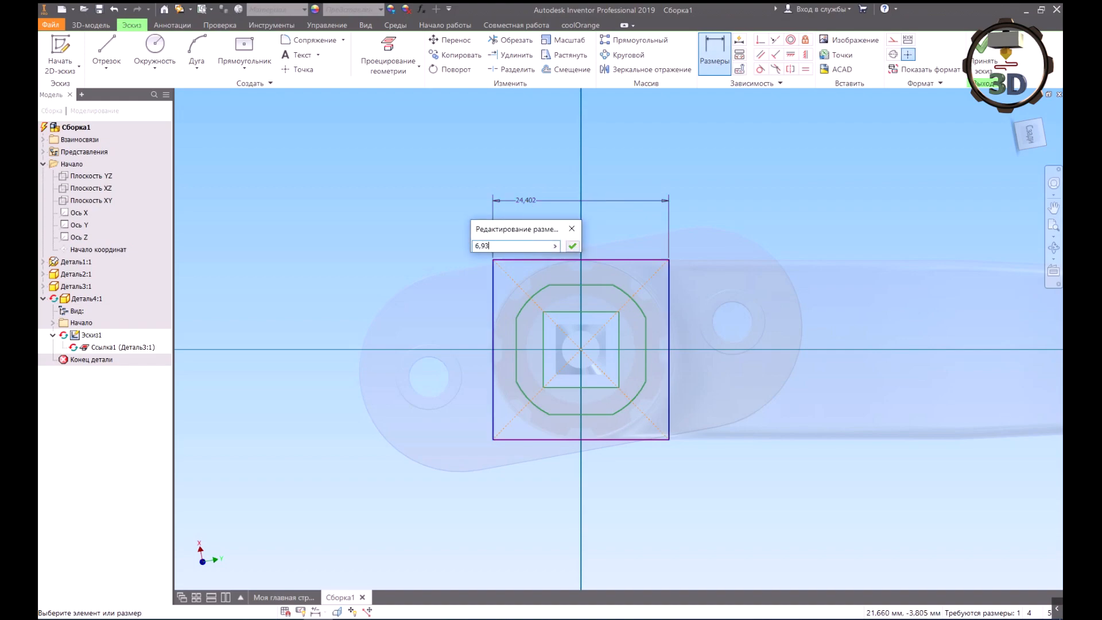
{"action": "key", "text": "Return"}
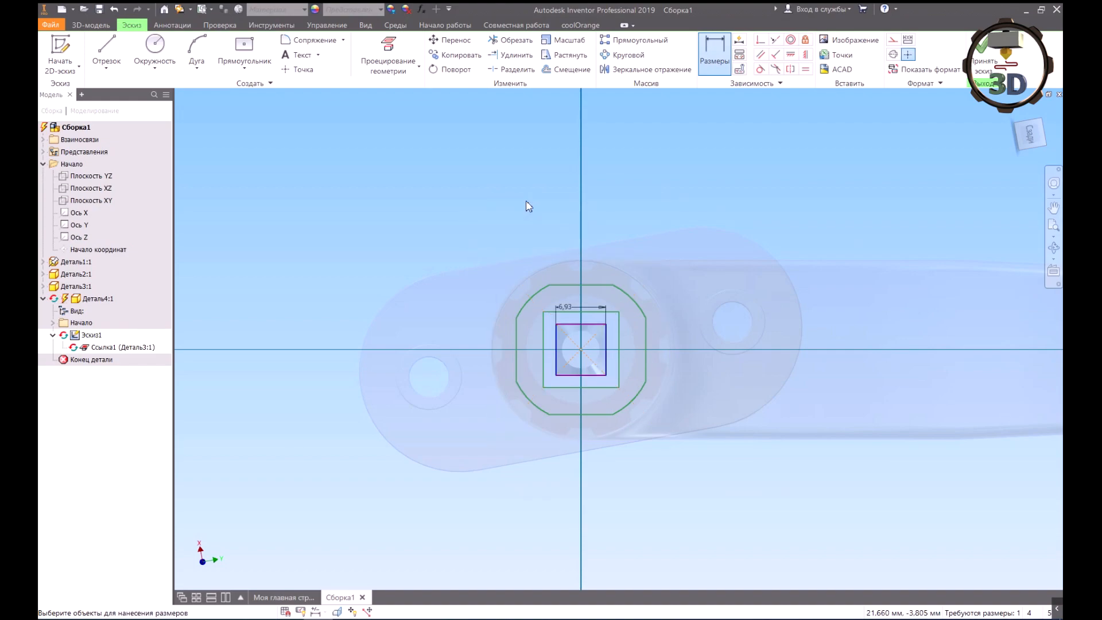
{"action": "scroll", "coordinate": [597, 379], "scroll_direction": "up", "scroll_amount": 3}
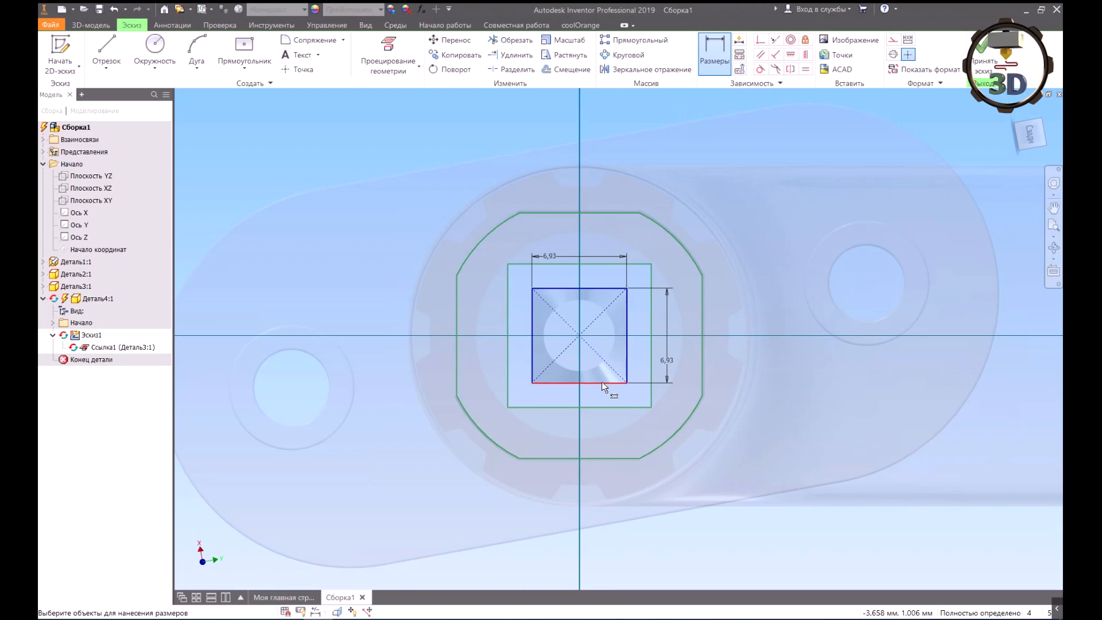
{"action": "key", "text": "Escape"}
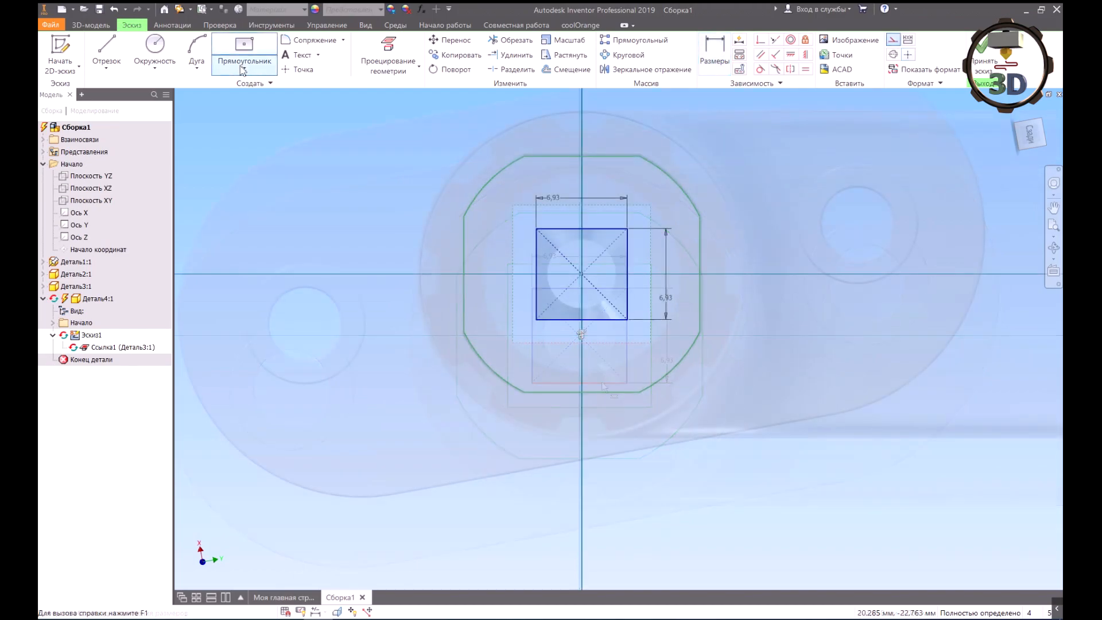
Step: Draw two narrow three-point centre rectangles crossing diagonally at the sketch origin and dimension each to 11,9 mm long
{"action": "left_click", "coordinate": [245, 67]}
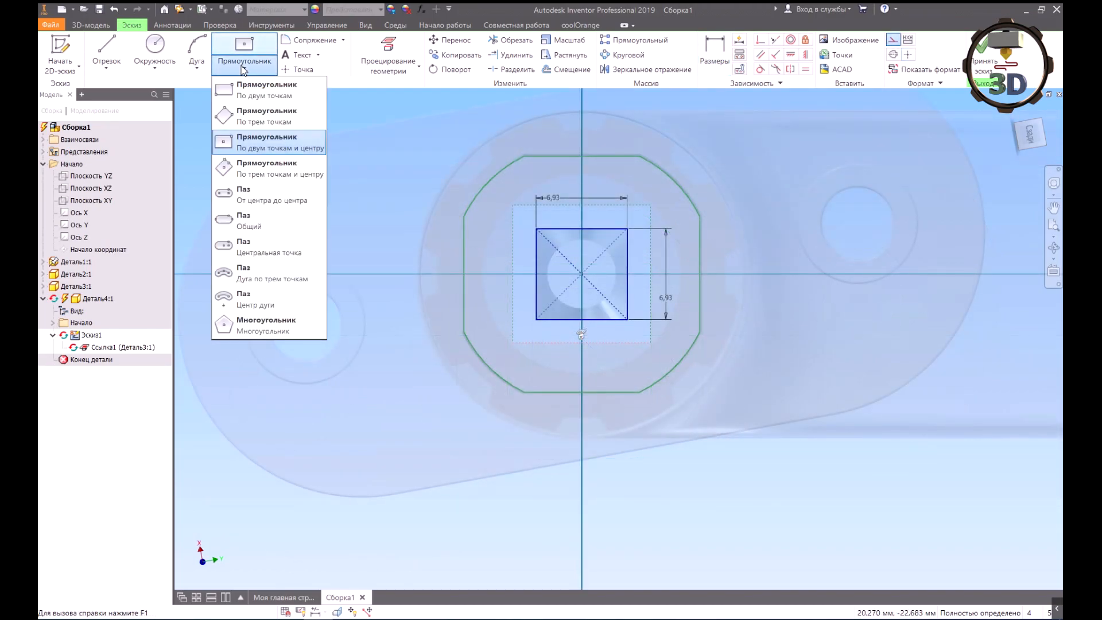
{"action": "left_click", "coordinate": [233, 168]}
{"action": "left_click", "coordinate": [581, 273]}
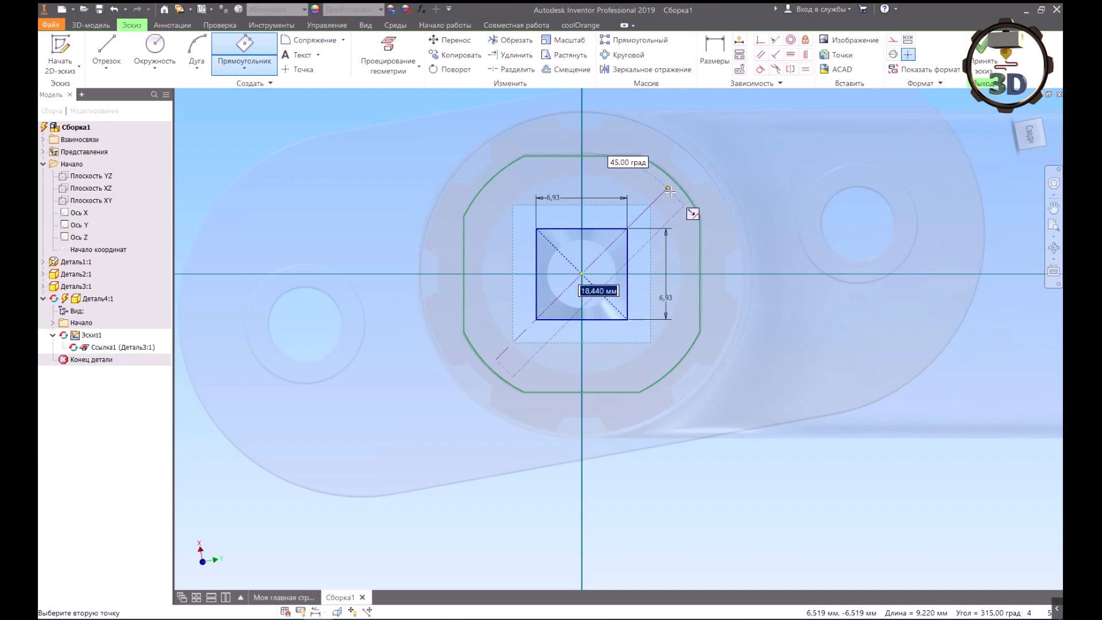
{"action": "left_click", "coordinate": [669, 189]}
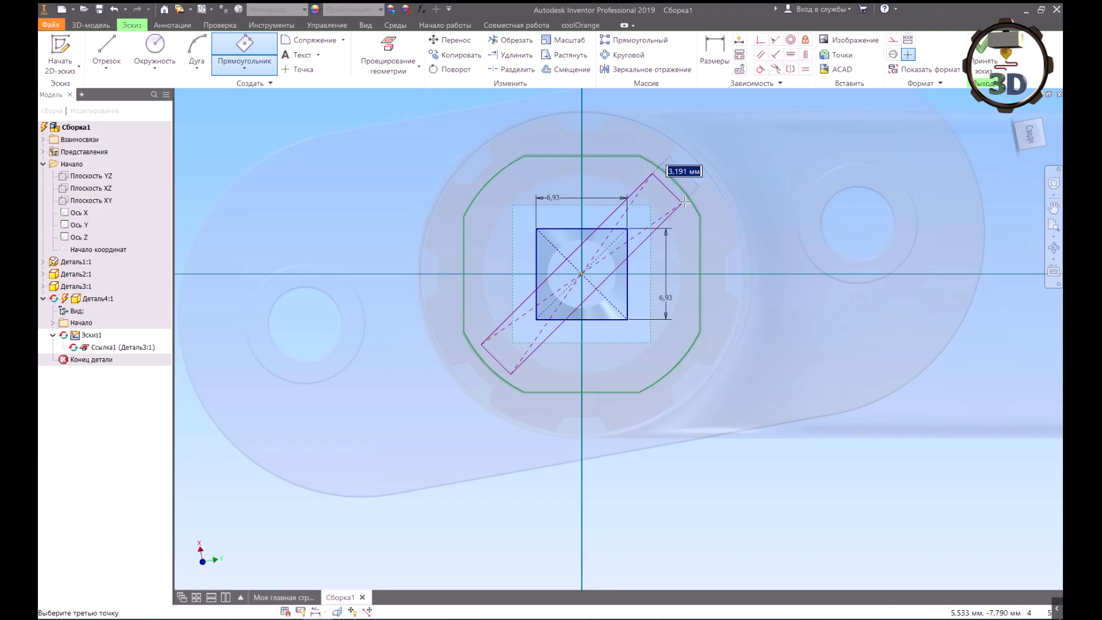
{"action": "left_click", "coordinate": [684, 203]}
{"action": "left_click", "coordinate": [583, 274]}
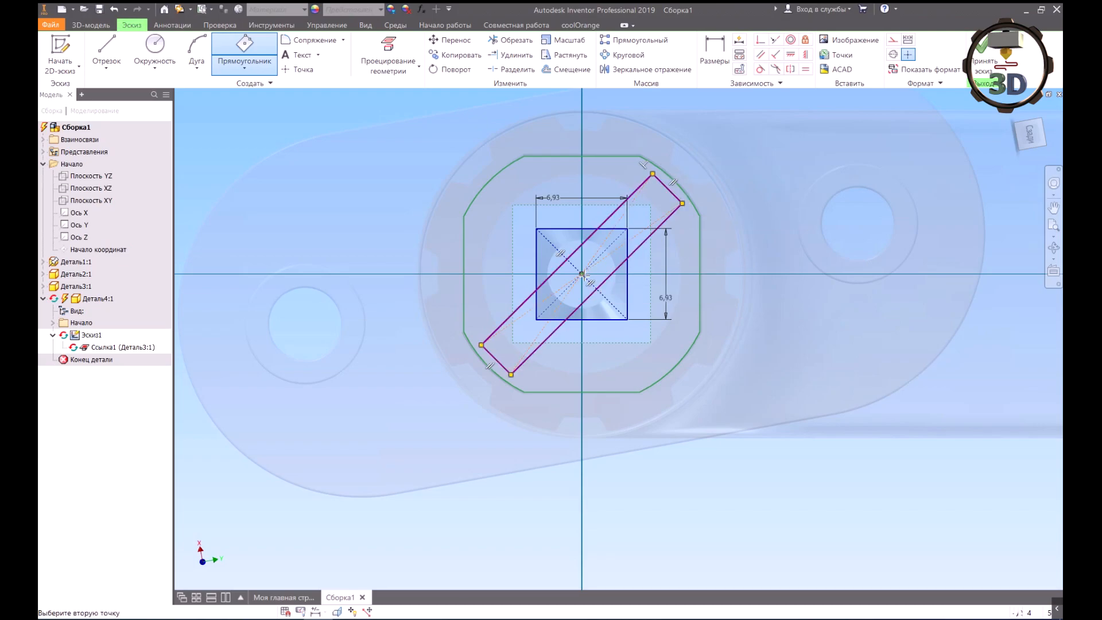
{"action": "left_click", "coordinate": [676, 373]}
{"action": "left_click", "coordinate": [643, 364]}
{"action": "key", "text": "d"}
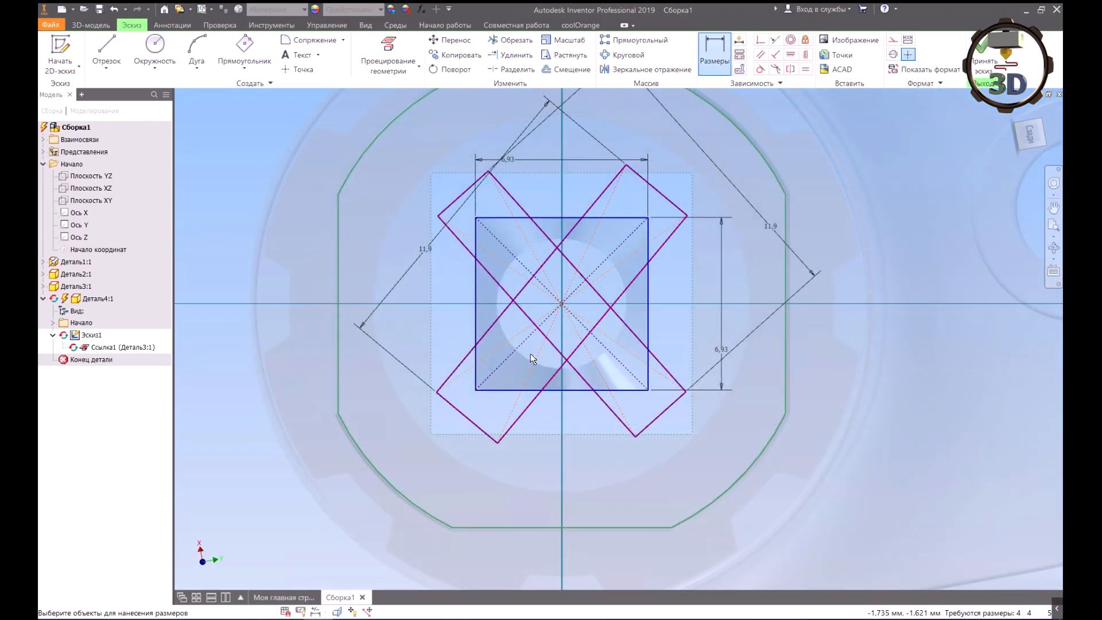
Step: Make the long sides of both crossing rectangles symmetric about the diagonals of the 6,93 mm square
{"action": "left_click", "coordinate": [791, 70]}
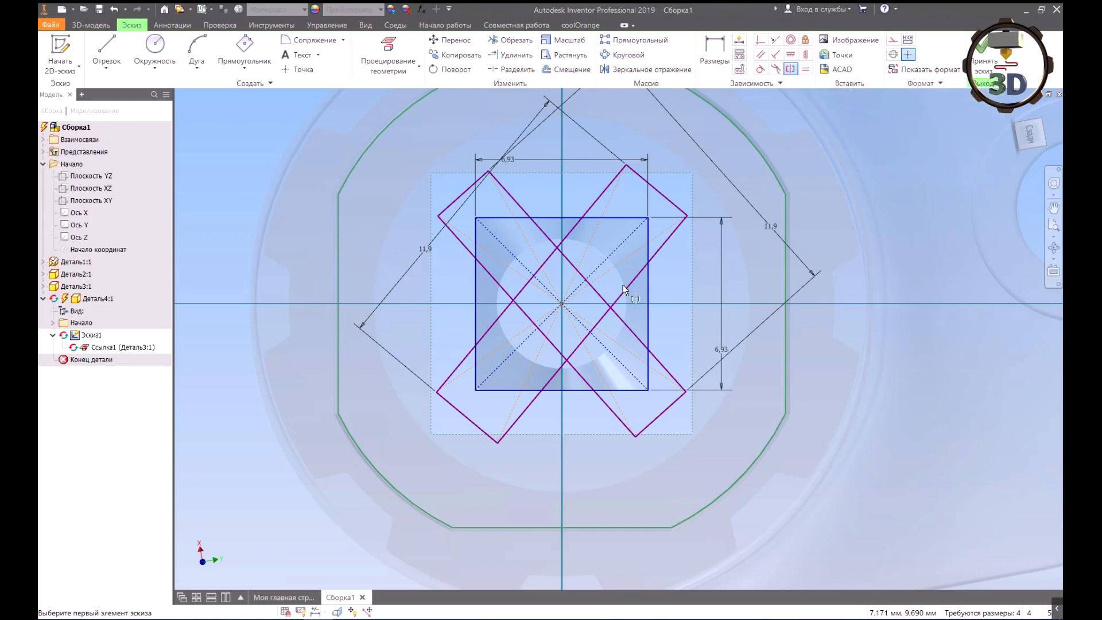
{"action": "left_click", "coordinate": [548, 384]}
{"action": "left_click", "coordinate": [491, 328]}
{"action": "left_click", "coordinate": [529, 342]}
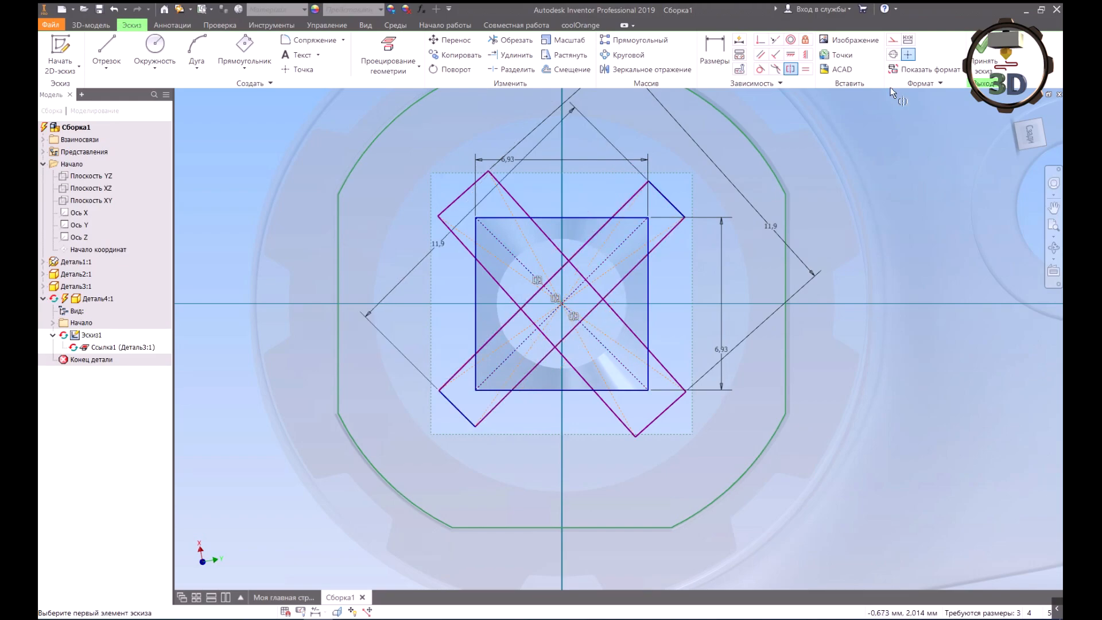
{"action": "left_click", "coordinate": [631, 331]}
{"action": "left_click", "coordinate": [586, 381]}
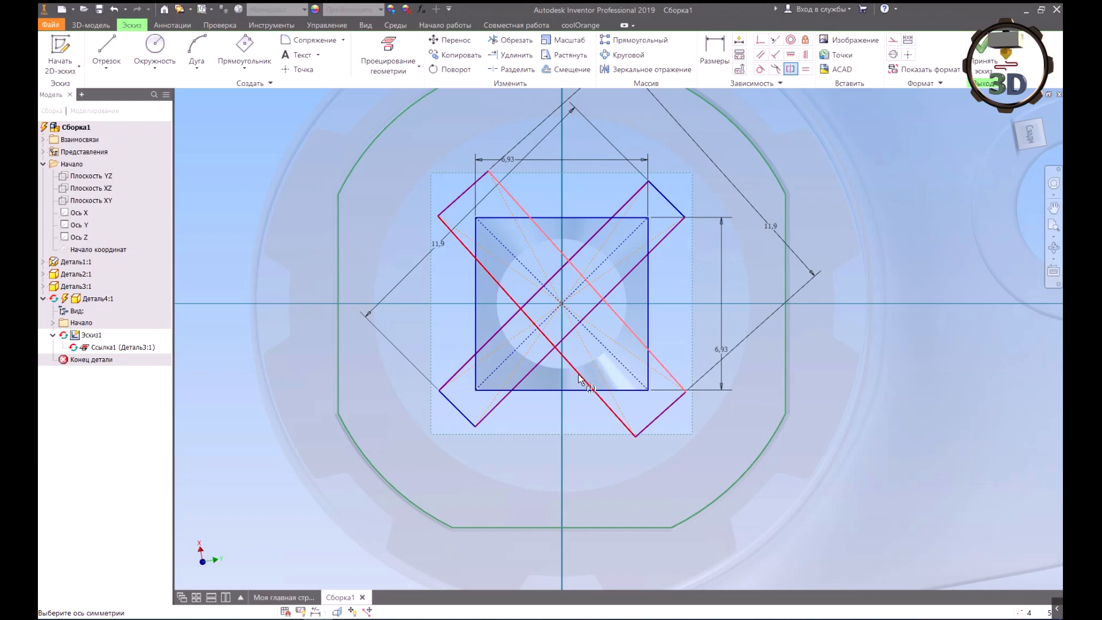
{"action": "left_click", "coordinate": [617, 361]}
Step: Dimension the width of both crossing rectangles to 1,6 mm and finish the sketch
{"action": "right_click", "coordinate": [690, 278]}
{"action": "left_click", "coordinate": [597, 266]}
{"action": "left_click", "coordinate": [483, 262]}
{"action": "left_click", "coordinate": [517, 224]}
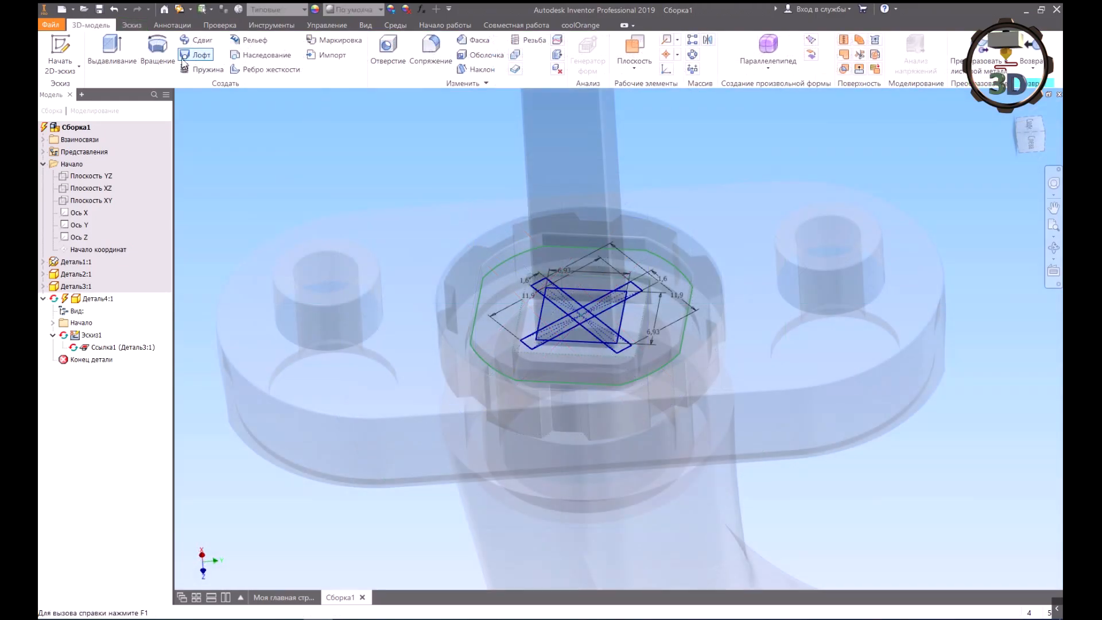
Step: Extrude the outer profile around the cross-shaped opening 3 mm in the reversed direction
{"action": "left_click", "coordinate": [112, 57]}
{"action": "scroll", "coordinate": [533, 265], "scroll_direction": "up", "scroll_amount": 5}
{"action": "scroll", "coordinate": [532, 266], "scroll_direction": "down", "scroll_amount": 2}
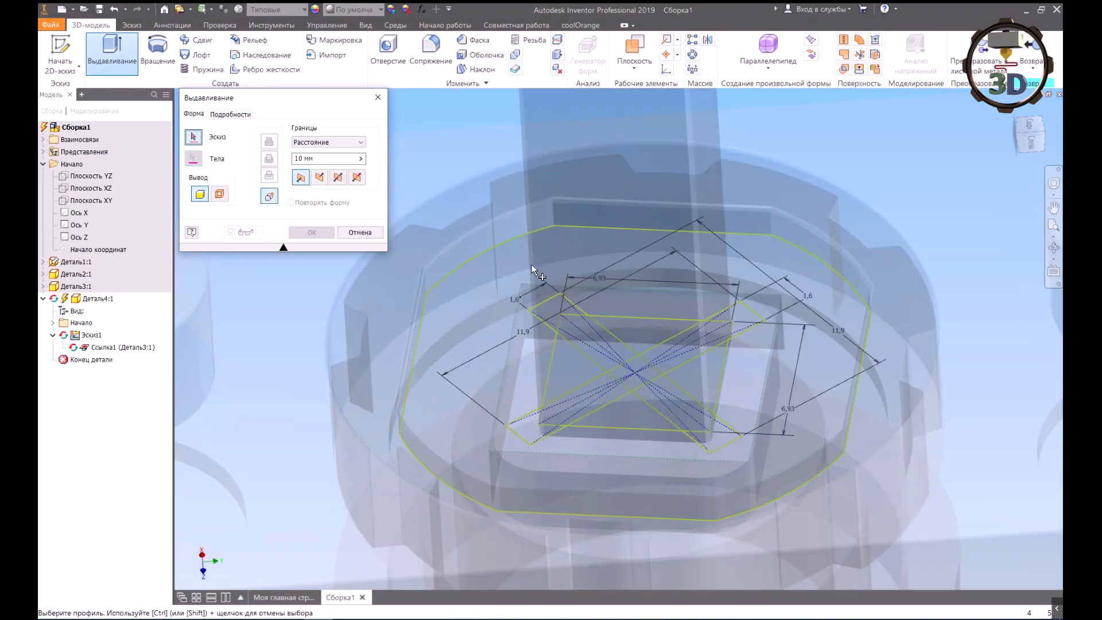
{"action": "left_click", "coordinate": [517, 278]}
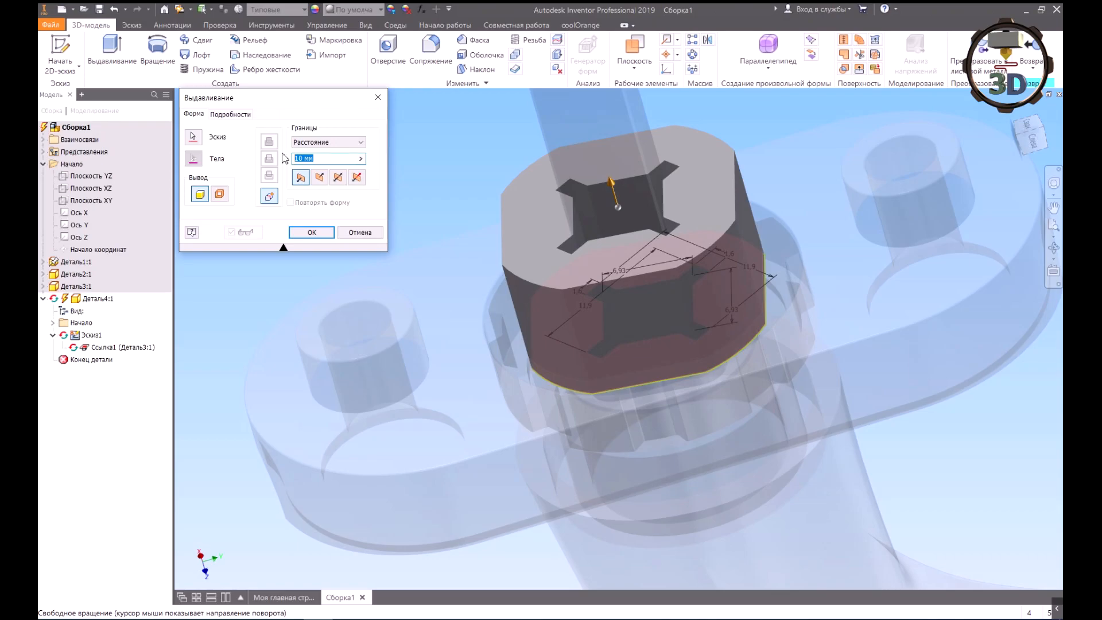
{"action": "left_click", "coordinate": [319, 177]}
{"action": "left_click", "coordinate": [312, 232]}
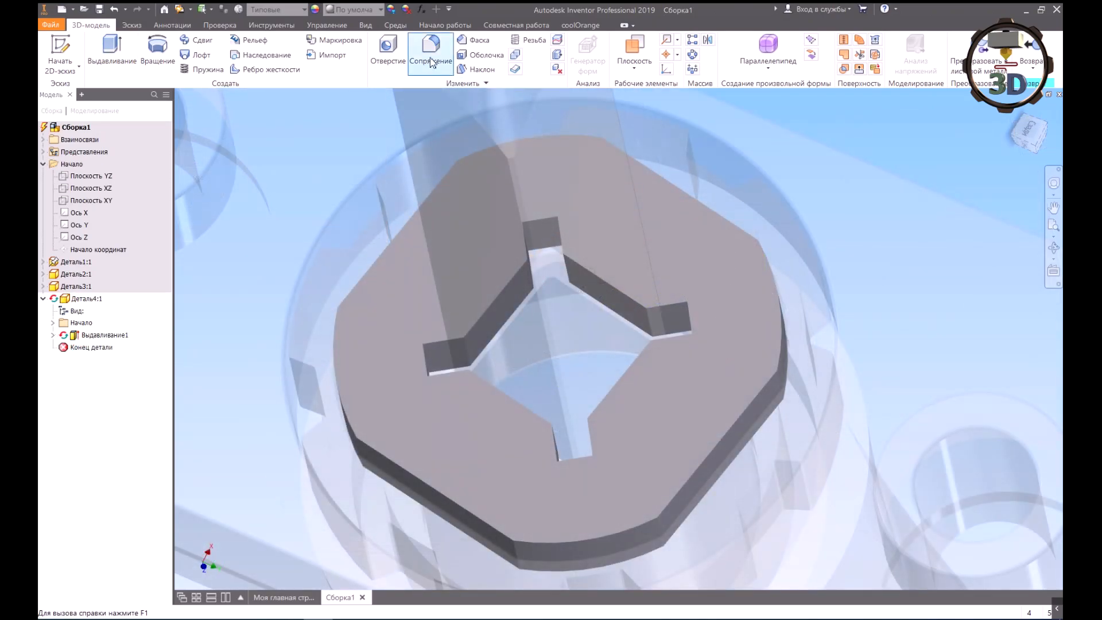
Step: Fillet the vertical edges where the diagonal slots meet the square opening with a 0,5 mm radius
{"action": "left_click", "coordinate": [430, 54]}
{"action": "scroll", "coordinate": [541, 231], "scroll_direction": "up", "scroll_amount": 3}
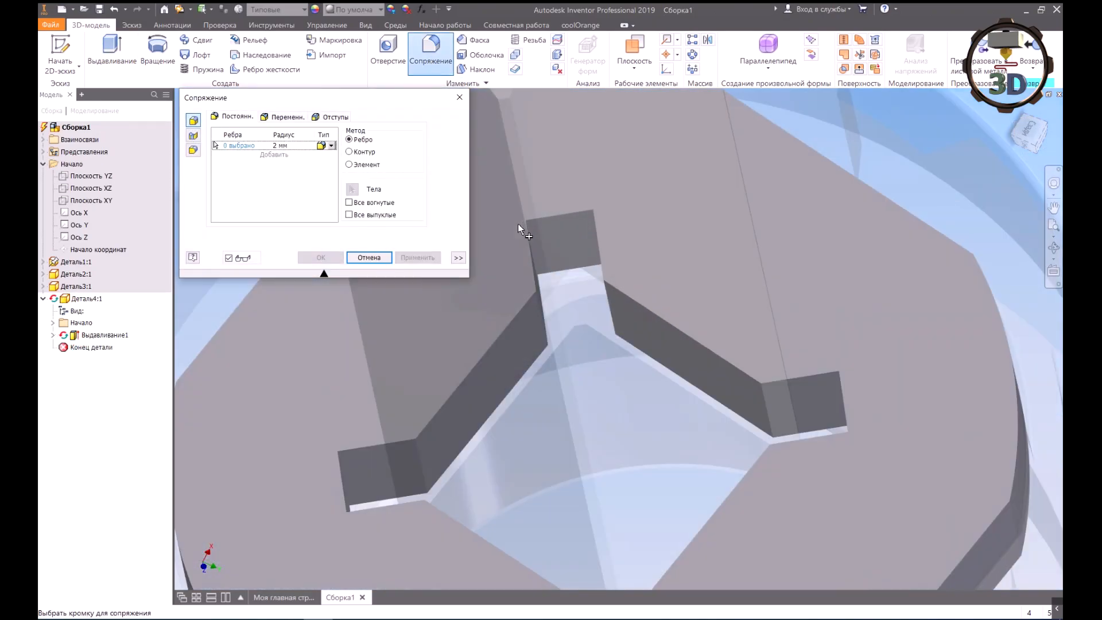
{"action": "left_click", "coordinate": [542, 302]}
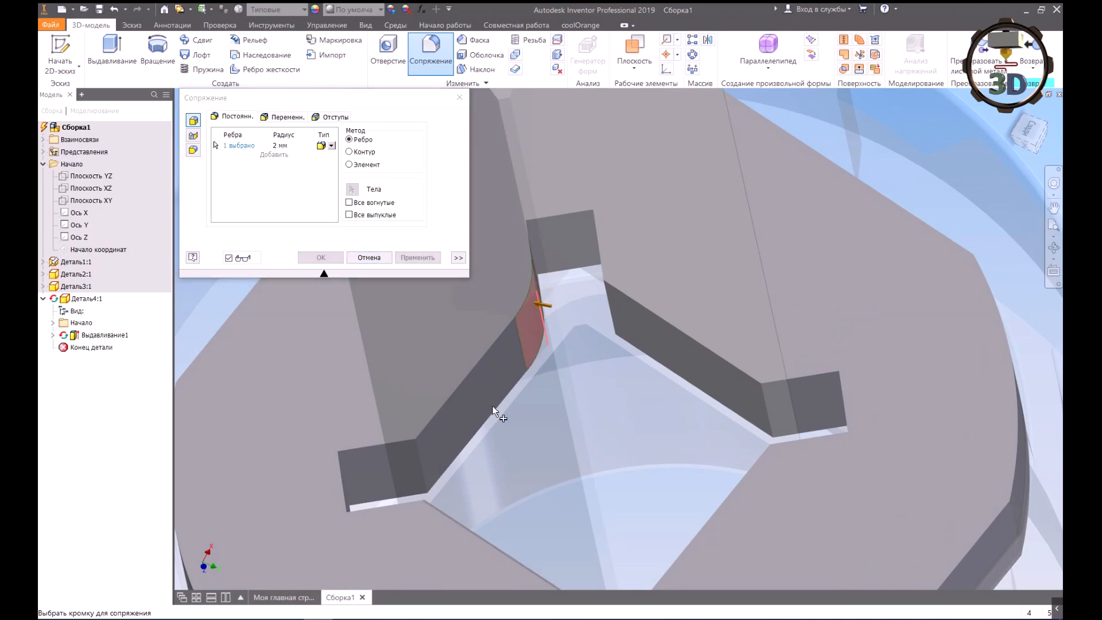
{"action": "left_click", "coordinate": [419, 460]}
{"action": "left_click", "coordinate": [425, 512]}
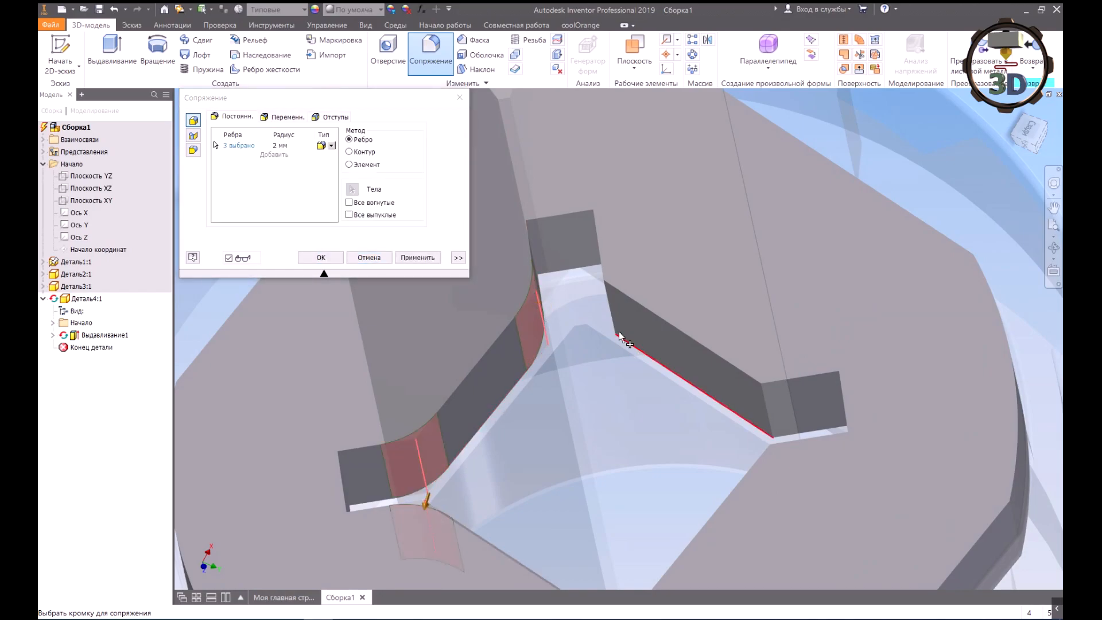
{"action": "left_click", "coordinate": [620, 335]}
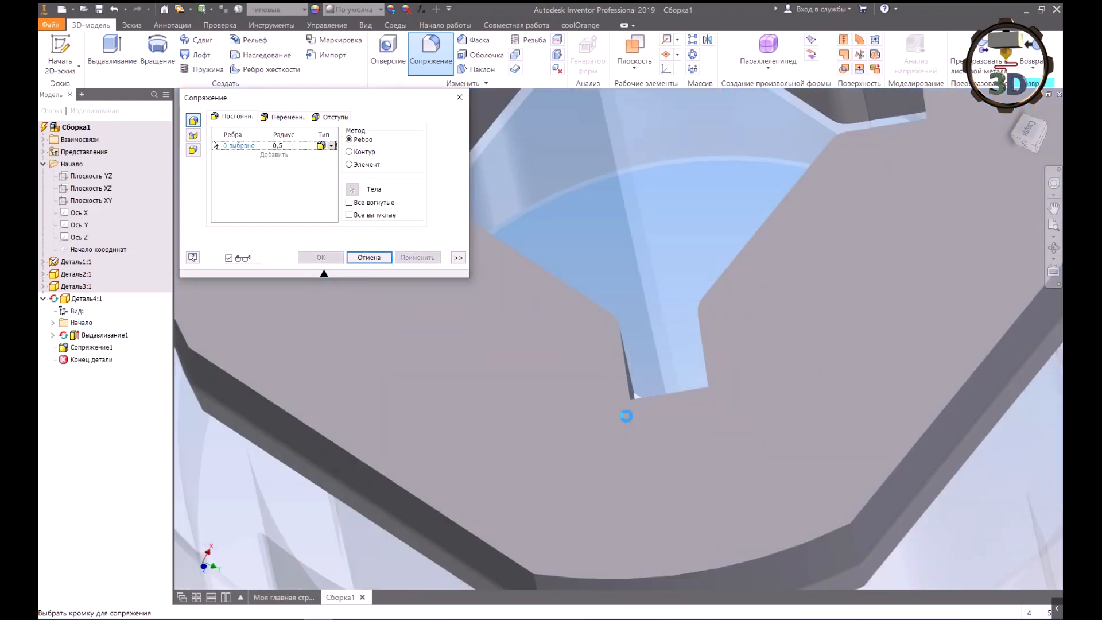
Step: Fillet the vertical corner edges at the outer ends of the diagonal slots with a 0,5 mm radius
{"action": "left_click", "coordinate": [634, 415]}
{"action": "left_click", "coordinate": [712, 405]}
{"action": "scroll", "coordinate": [711, 405], "scroll_direction": "down", "scroll_amount": 5}
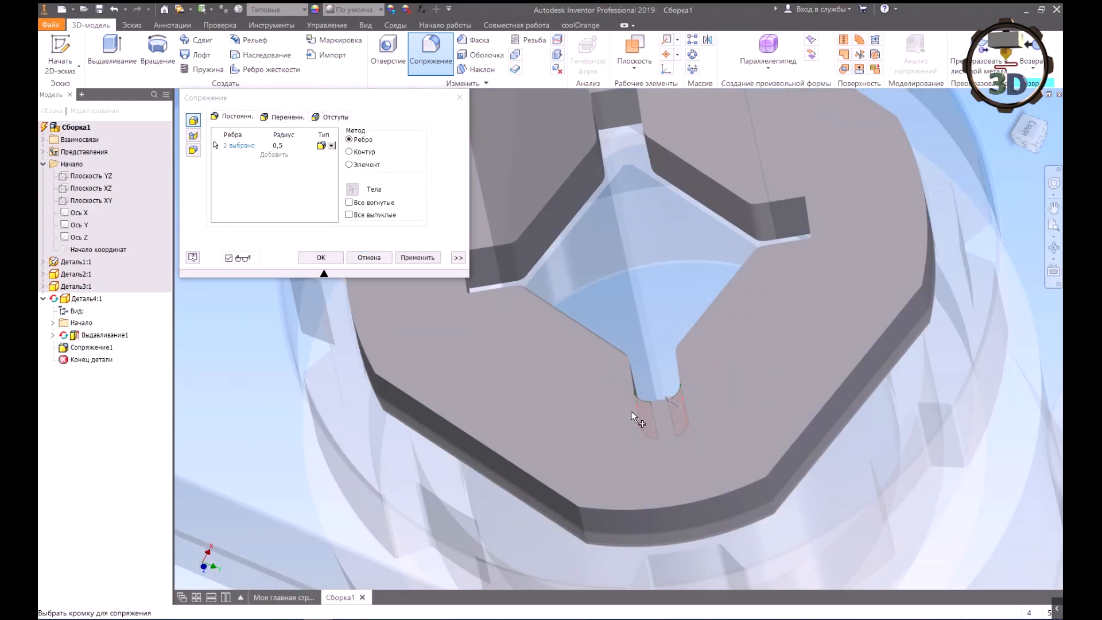
{"action": "scroll", "coordinate": [666, 332], "scroll_direction": "up", "scroll_amount": 5}
{"action": "left_click", "coordinate": [664, 330]}
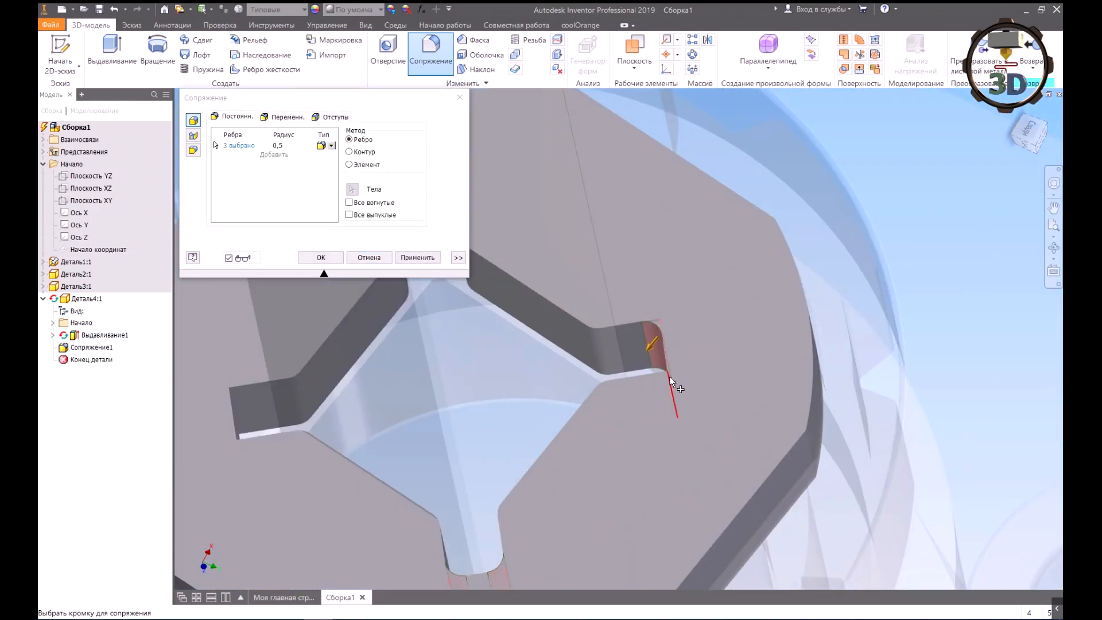
{"action": "scroll", "coordinate": [671, 379], "scroll_direction": "down", "scroll_amount": 3}
{"action": "scroll", "coordinate": [539, 259], "scroll_direction": "up", "scroll_amount": 3}
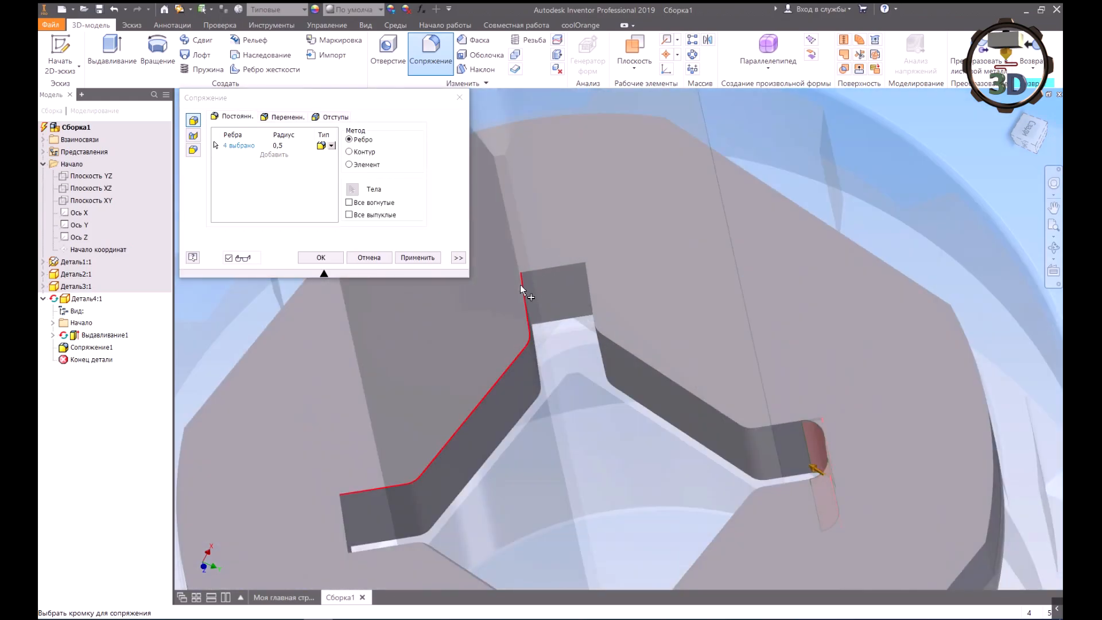
{"action": "left_click", "coordinate": [1054, 248]}
{"action": "scroll", "coordinate": [676, 336], "scroll_direction": "down", "scroll_amount": 5}
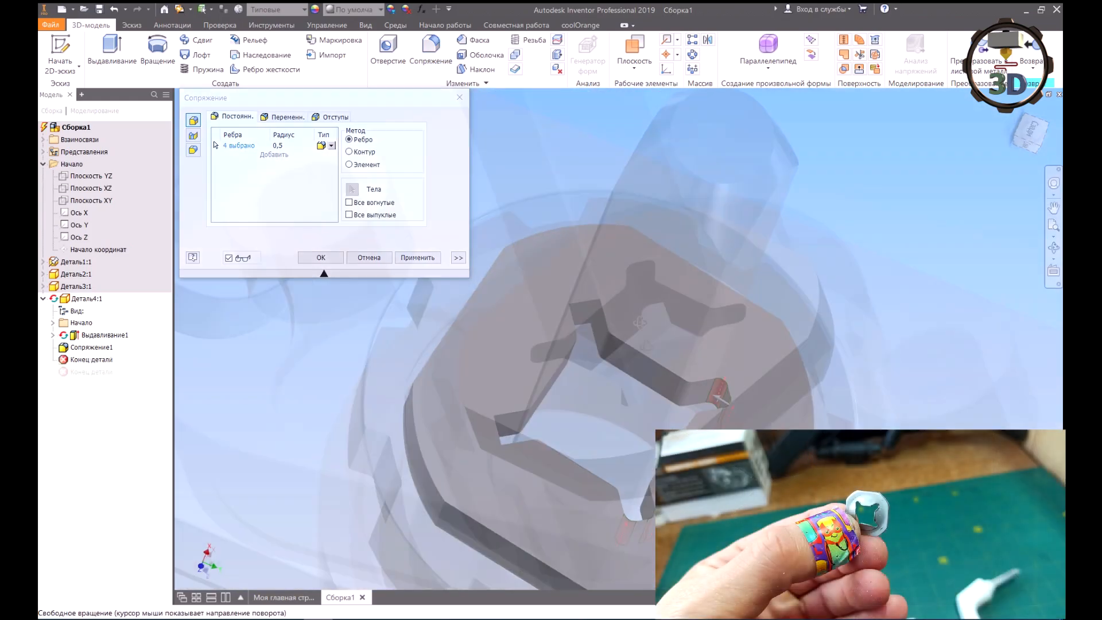
{"action": "key", "text": "Return"}
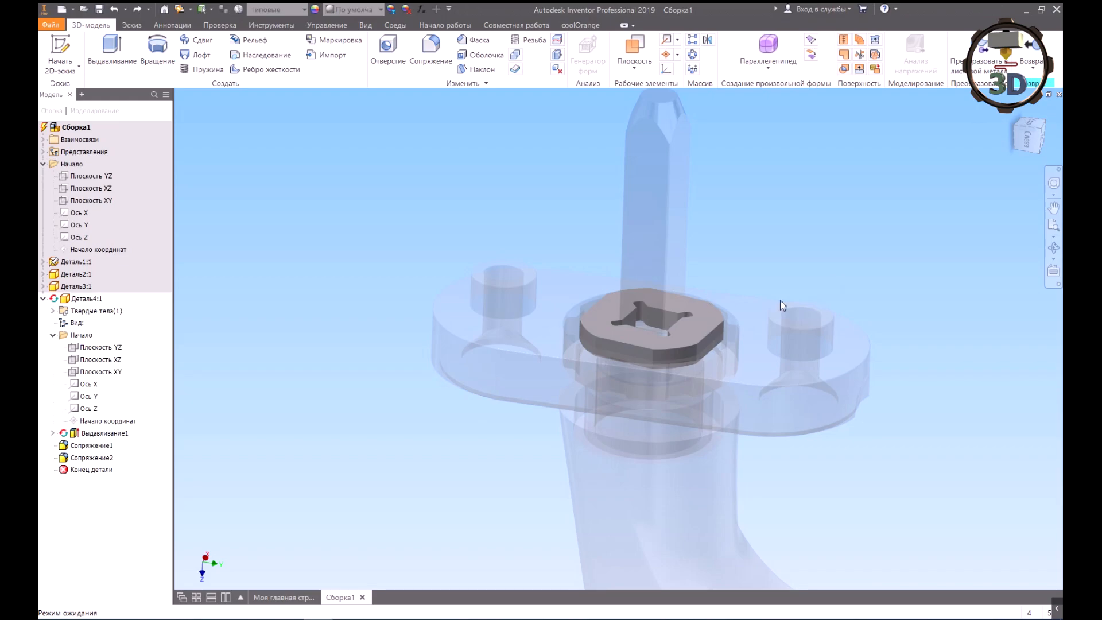
Step: Finish editing the ring part in place and return to the whole assembly
{"action": "left_click", "coordinate": [1053, 247]}
{"action": "left_click_drag", "start_coordinate": [764, 252], "coordinate": [673, 385]}
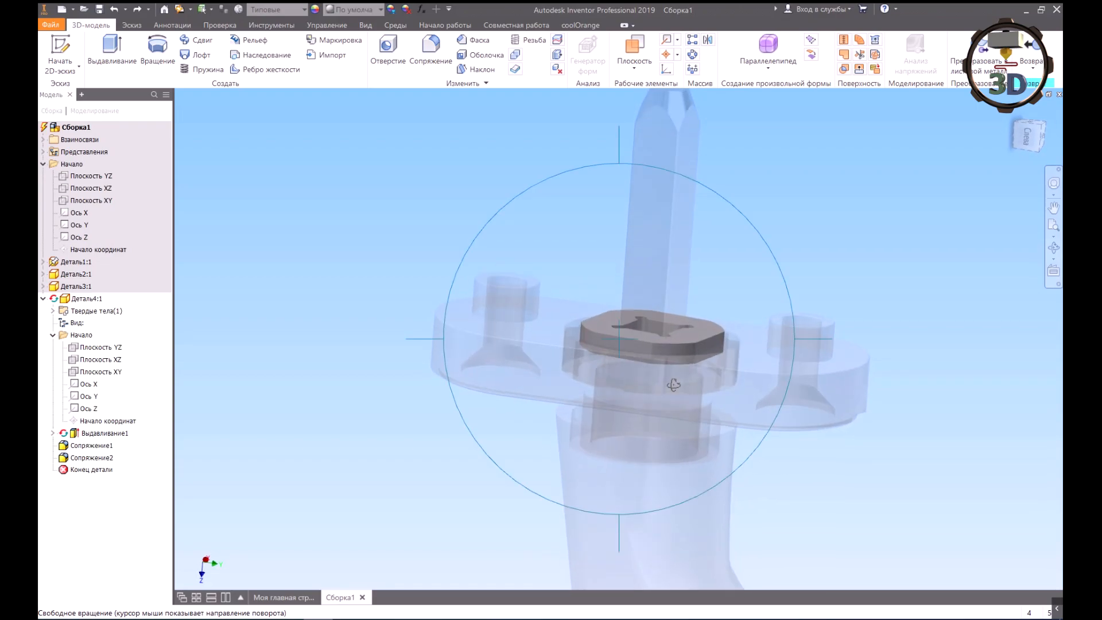
{"action": "scroll", "coordinate": [673, 384], "scroll_direction": "down", "scroll_amount": 5}
{"action": "key", "text": "Escape"}
{"action": "scroll", "coordinate": [660, 365], "scroll_direction": "up", "scroll_amount": 5}
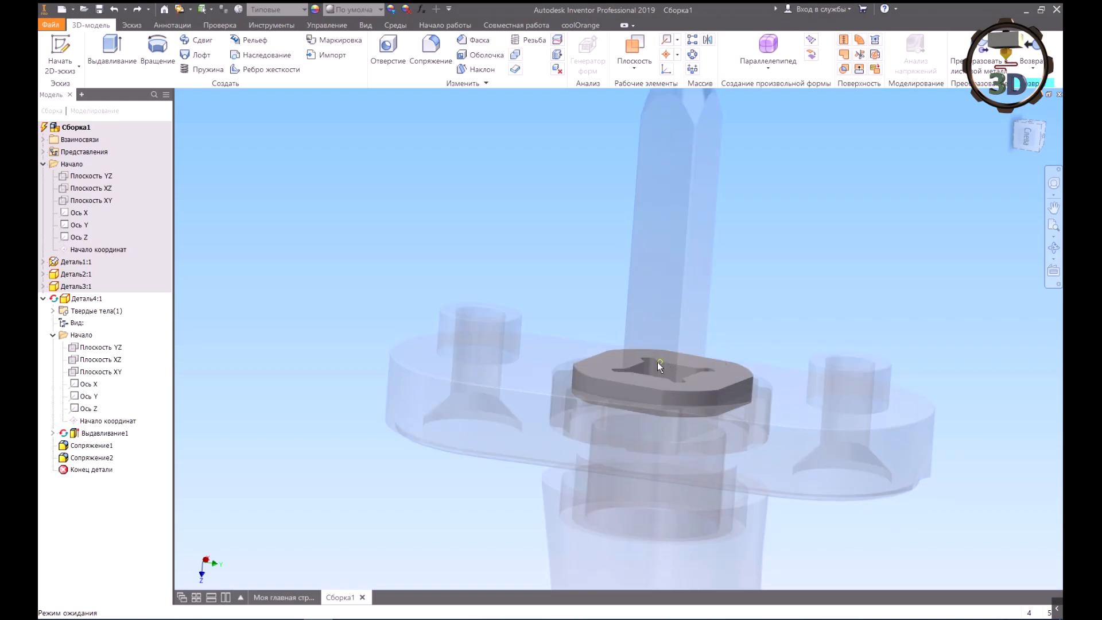
{"action": "left_click", "coordinate": [1035, 45]}
{"action": "scroll", "coordinate": [765, 260], "scroll_direction": "down", "scroll_amount": 5}
{"action": "scroll", "coordinate": [668, 329], "scroll_direction": "up", "scroll_amount": 5}
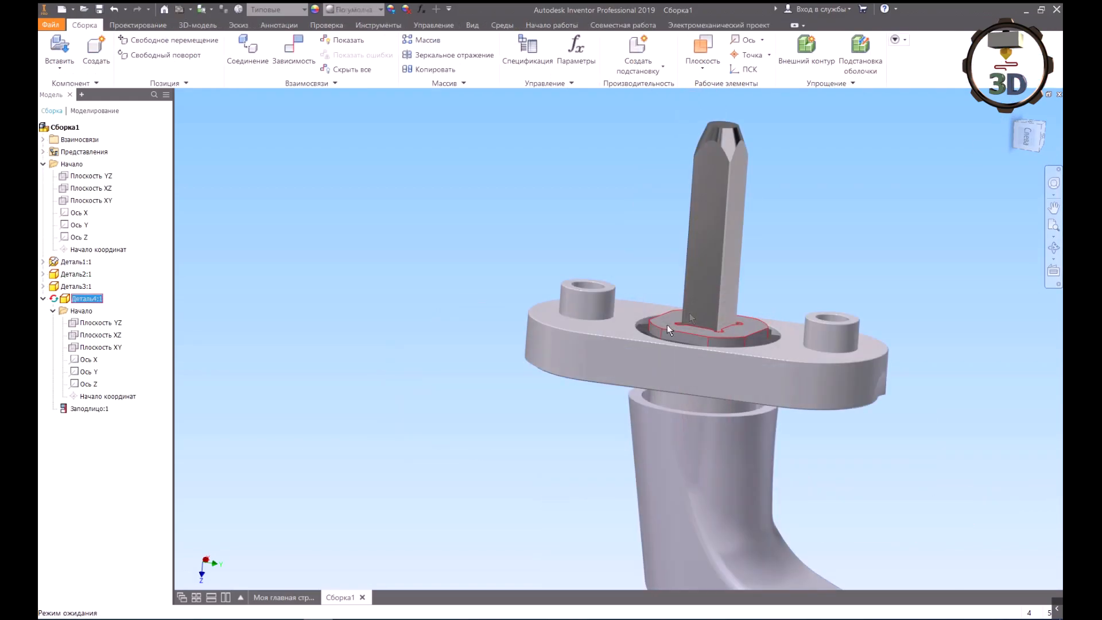
Step: Paste a second instance of the ring part into the empty space beside the handle
{"action": "scroll", "coordinate": [522, 313], "scroll_direction": "down", "scroll_amount": 5}
{"action": "scroll", "coordinate": [452, 295], "scroll_direction": "up", "scroll_amount": 2}
{"action": "key", "text": "ctrl+v"}
{"action": "left_click", "coordinate": [515, 319]}
{"action": "scroll", "coordinate": [517, 316], "scroll_direction": "up", "scroll_amount": 5}
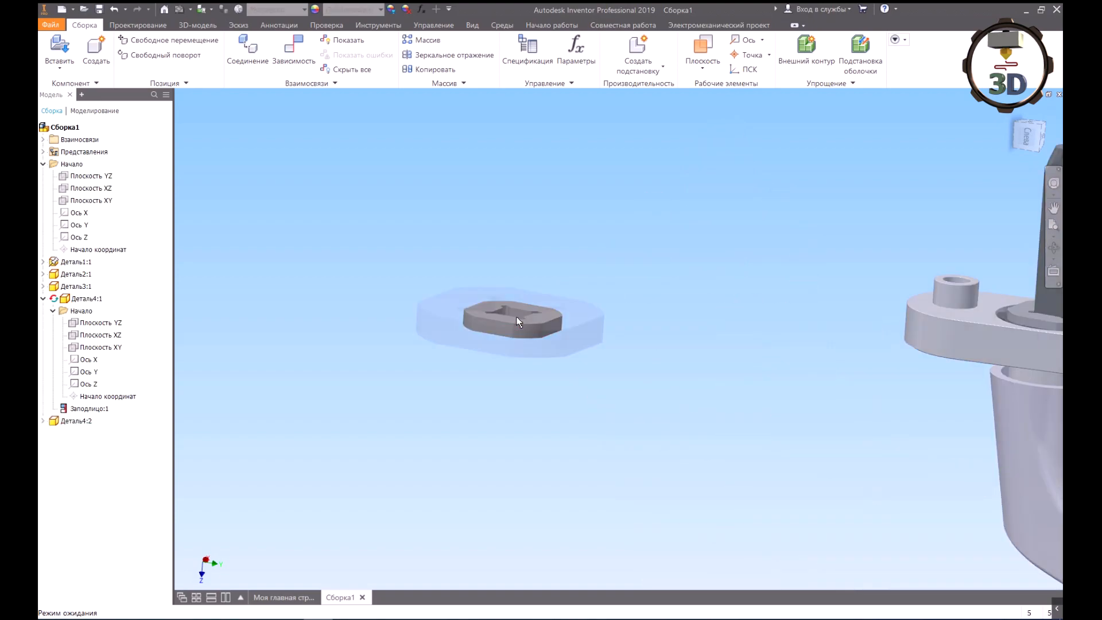
Step: Open the pasted ring copy for in-place editing and start a sketch on the vertical plane through its centre
{"action": "left_click", "coordinate": [1054, 247]}
{"action": "left_click_drag", "start_coordinate": [574, 345], "coordinate": [562, 321]}
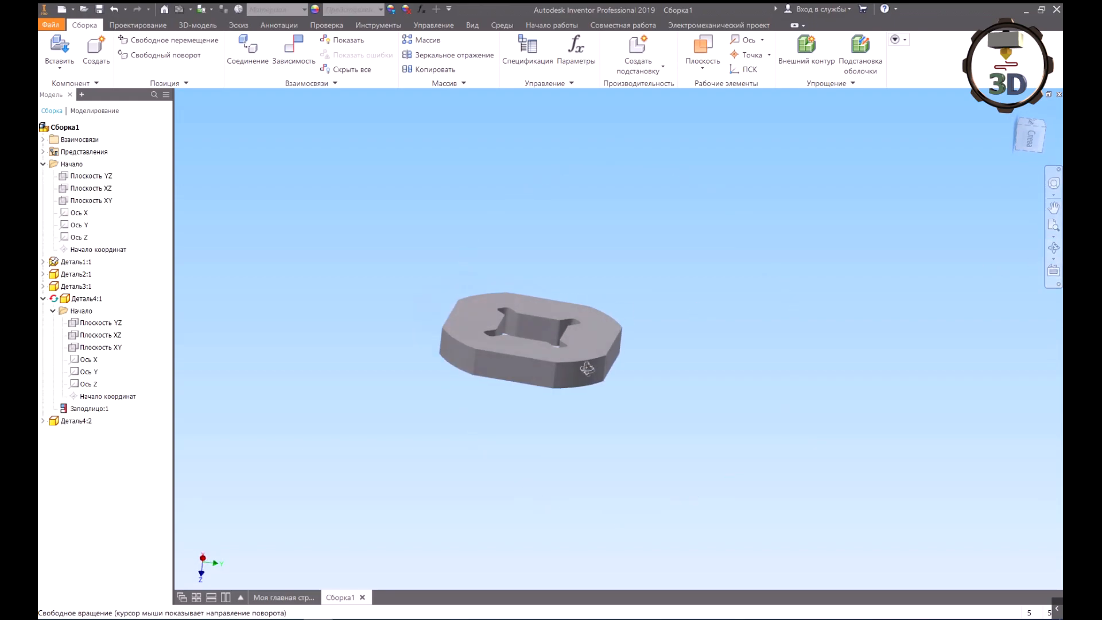
{"action": "double_click", "coordinate": [456, 290]}
{"action": "scroll", "coordinate": [456, 290], "scroll_direction": "up", "scroll_amount": 3}
{"action": "scroll", "coordinate": [388, 314], "scroll_direction": "down", "scroll_amount": 5}
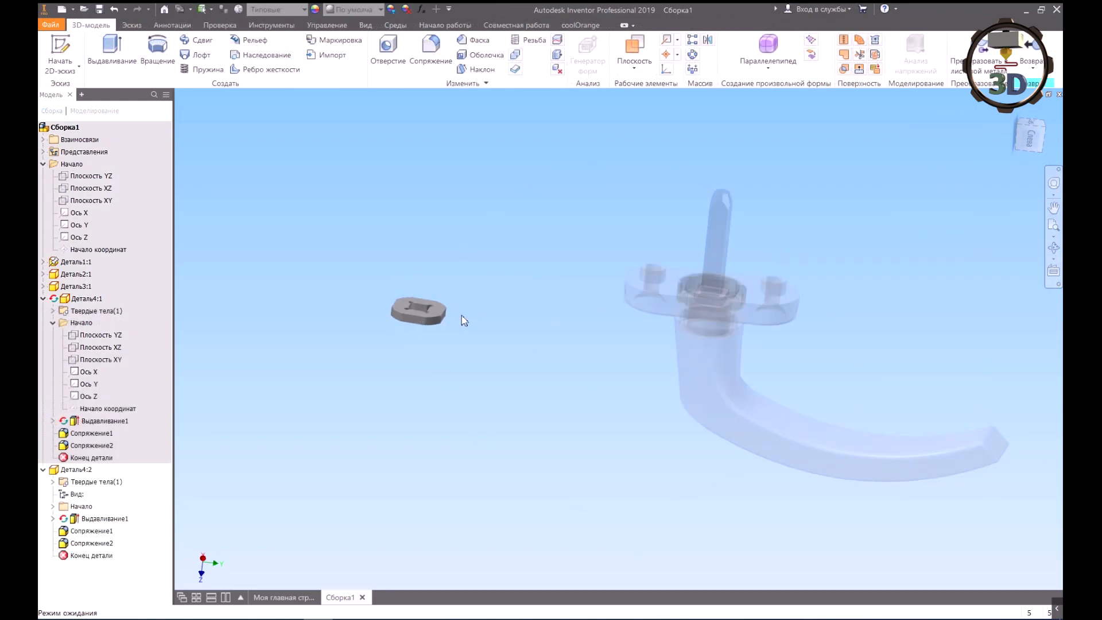
{"action": "scroll", "coordinate": [461, 316], "scroll_direction": "up", "scroll_amount": 3}
{"action": "scroll", "coordinate": [696, 308], "scroll_direction": "down", "scroll_amount": 3}
{"action": "scroll", "coordinate": [763, 296], "scroll_direction": "up", "scroll_amount": 3}
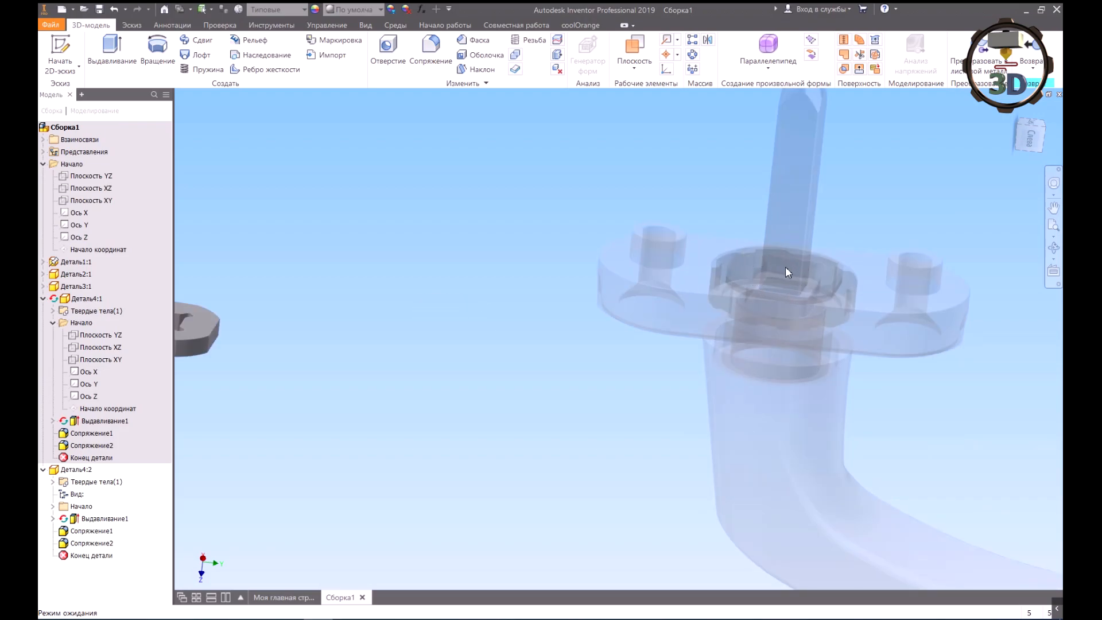
{"action": "scroll", "coordinate": [781, 265], "scroll_direction": "down", "scroll_amount": 3}
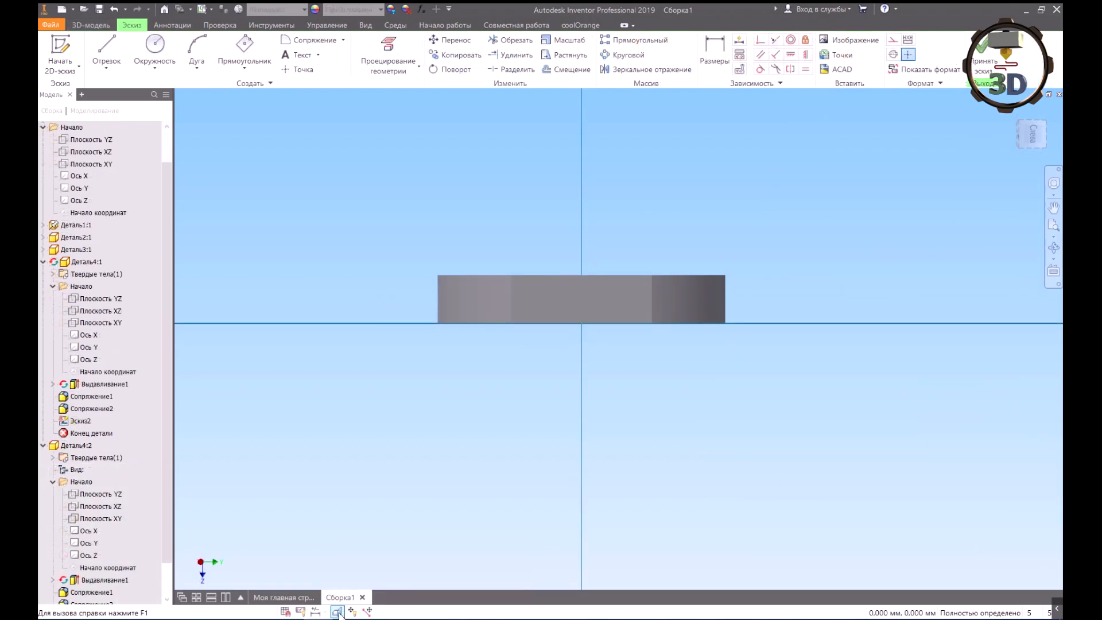
Step: Slice the model display along the sketch plane to expose the ring's cross-section
{"action": "left_click", "coordinate": [337, 611]}
{"action": "scroll", "coordinate": [559, 287], "scroll_direction": "up", "scroll_amount": 2}
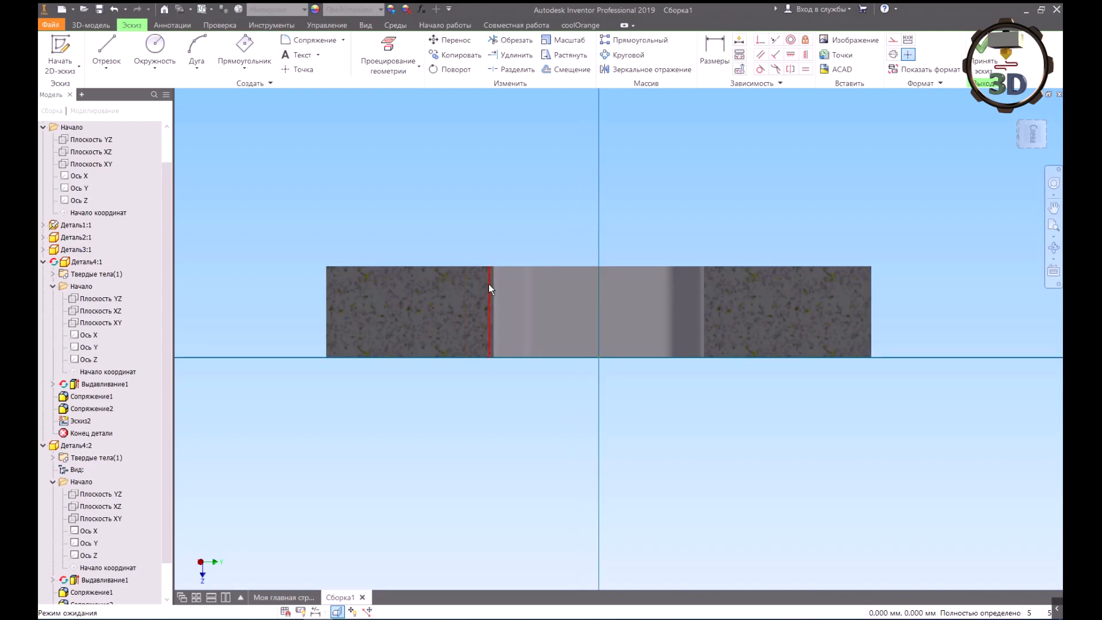
{"action": "left_click", "coordinate": [494, 282]}
{"action": "scroll", "coordinate": [413, 257], "scroll_direction": "down", "scroll_amount": 3}
Step: Draw a vertical line about 8,9 mm upward from the sketch origin and convert it to construction geometry
{"action": "left_click", "coordinate": [107, 48]}
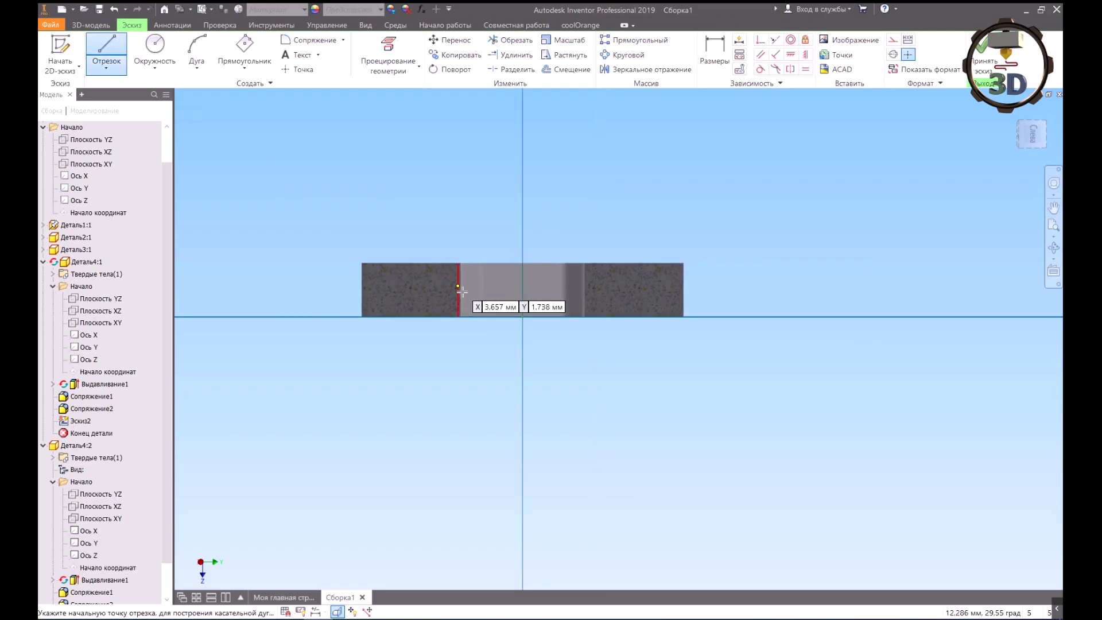
{"action": "left_click", "coordinate": [522, 316]}
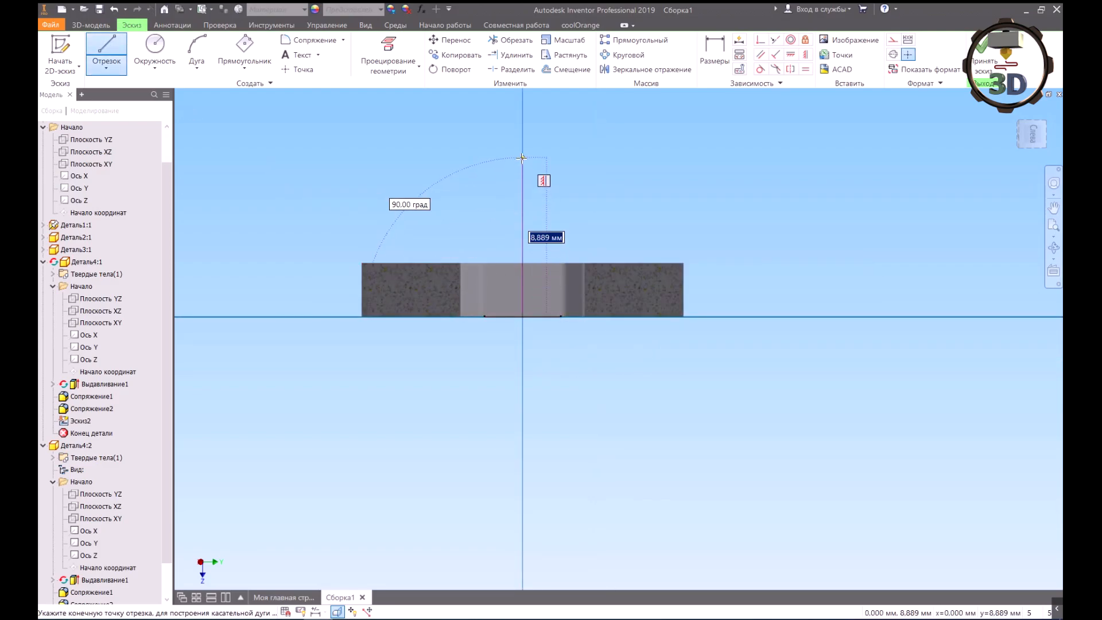
{"action": "right_click", "coordinate": [572, 157]}
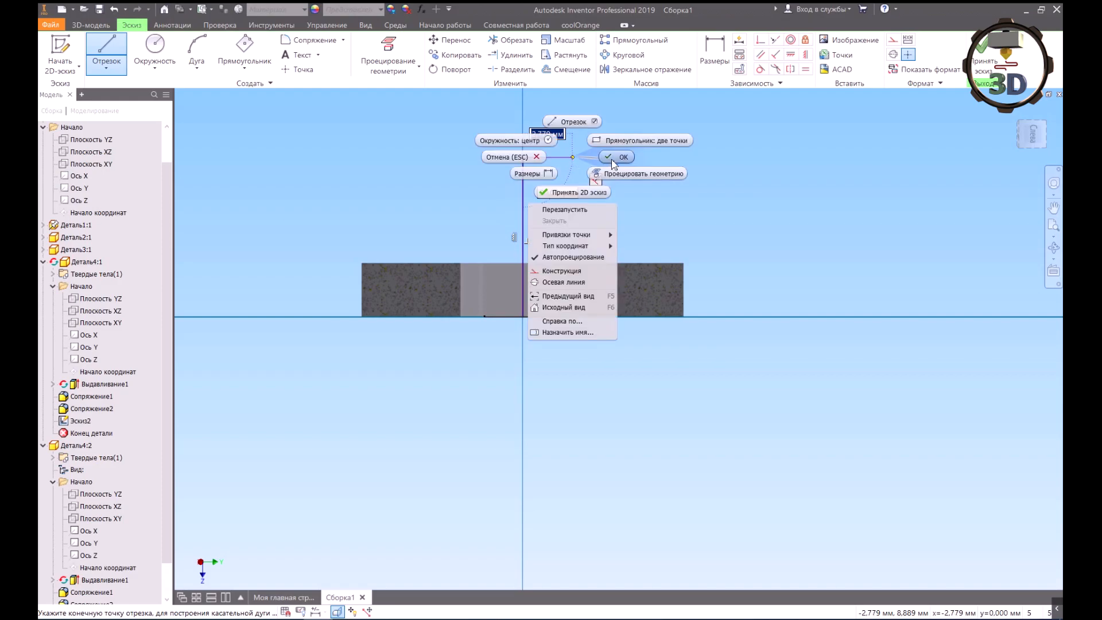
{"action": "left_click", "coordinate": [615, 161]}
{"action": "left_click", "coordinate": [524, 220]}
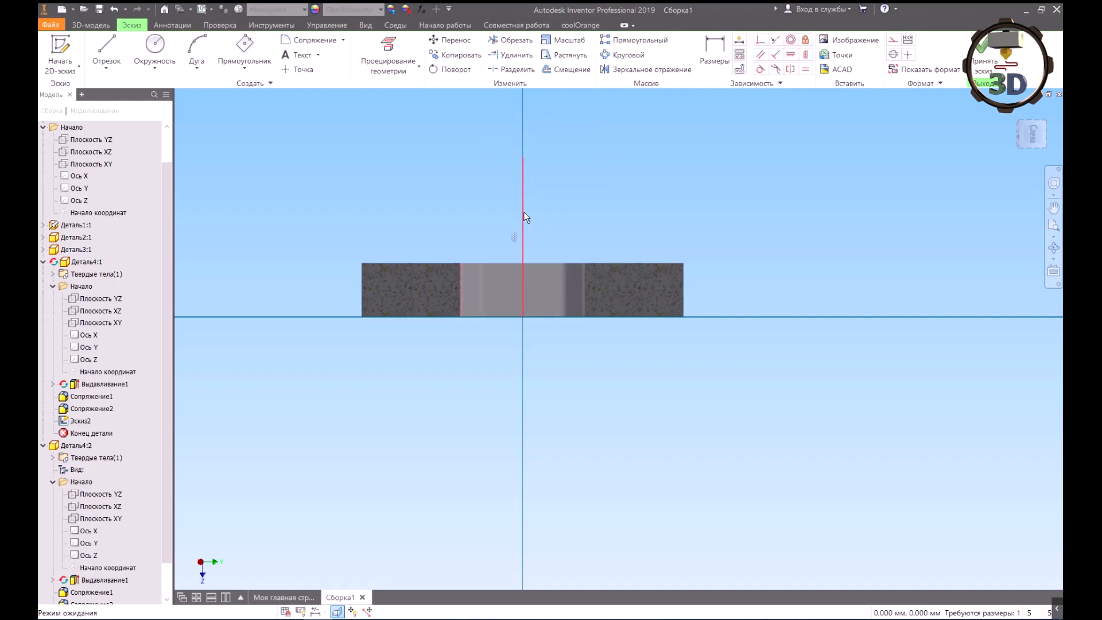
{"action": "left_click", "coordinate": [893, 40]}
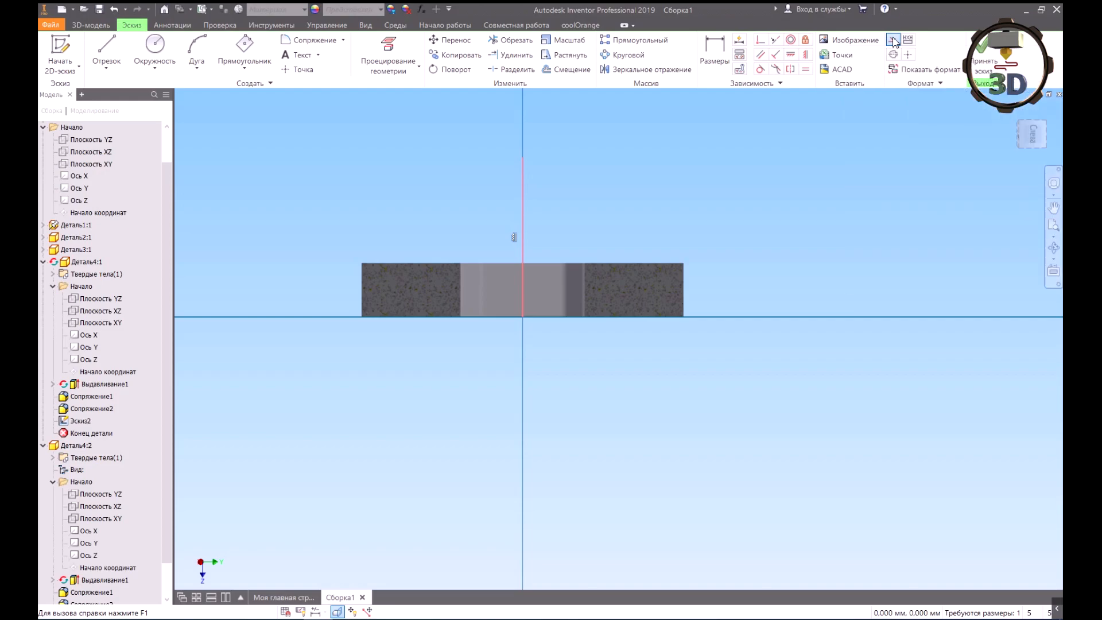
{"action": "left_click", "coordinate": [497, 186]}
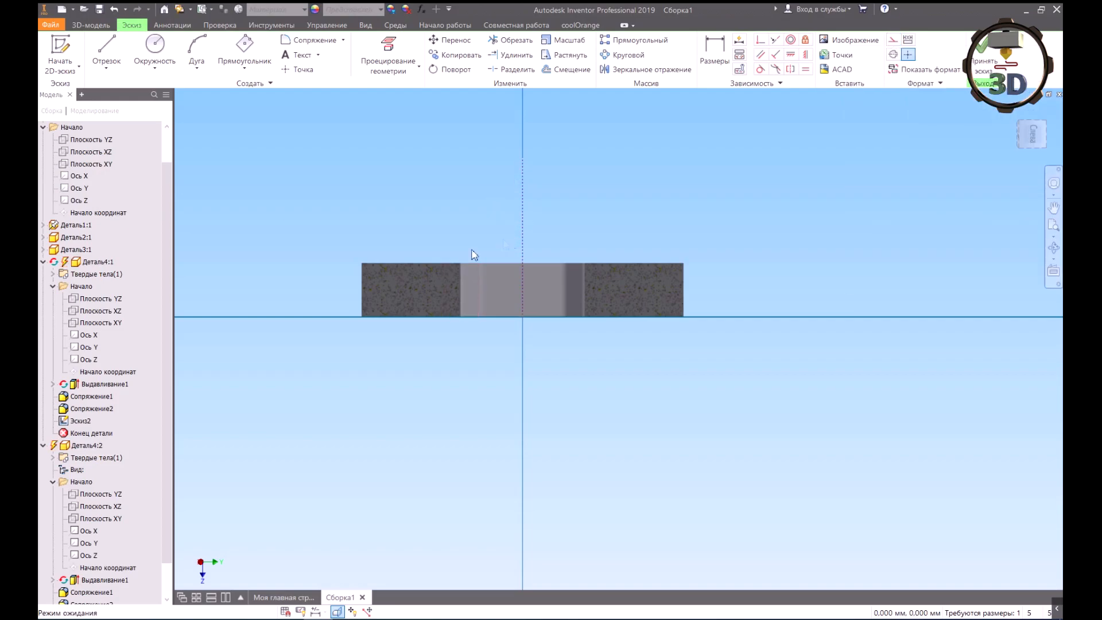
Step: Draw a horizontal line from outside the ring section across its outer edge, just above the base
{"action": "scroll", "coordinate": [353, 285], "scroll_direction": "up", "scroll_amount": 3}
{"action": "left_click", "coordinate": [107, 48]}
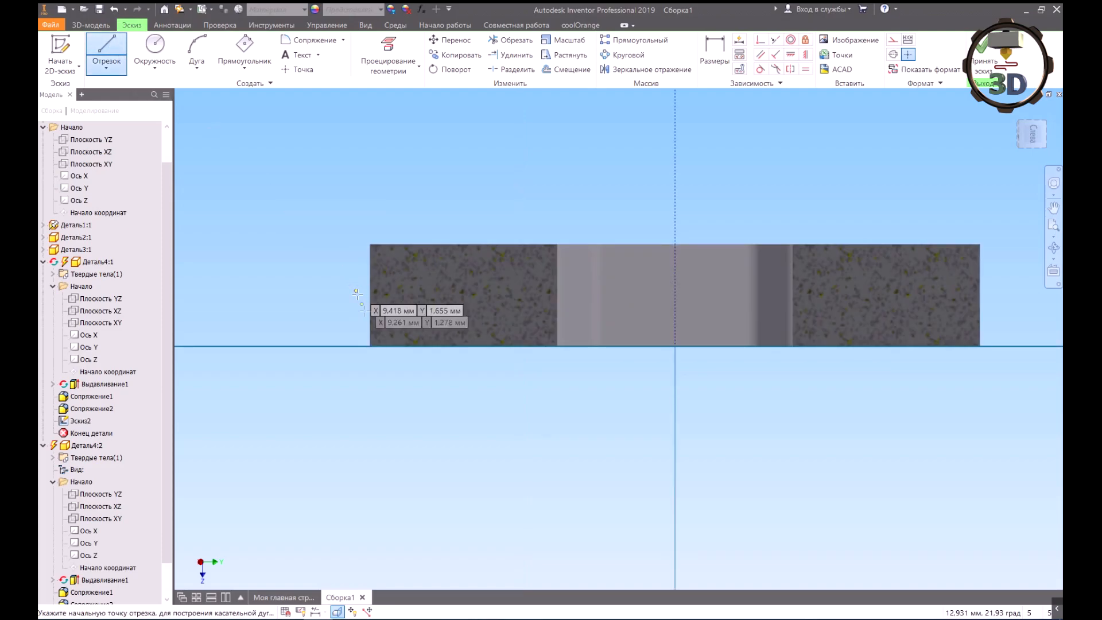
{"action": "left_click", "coordinate": [260, 323]}
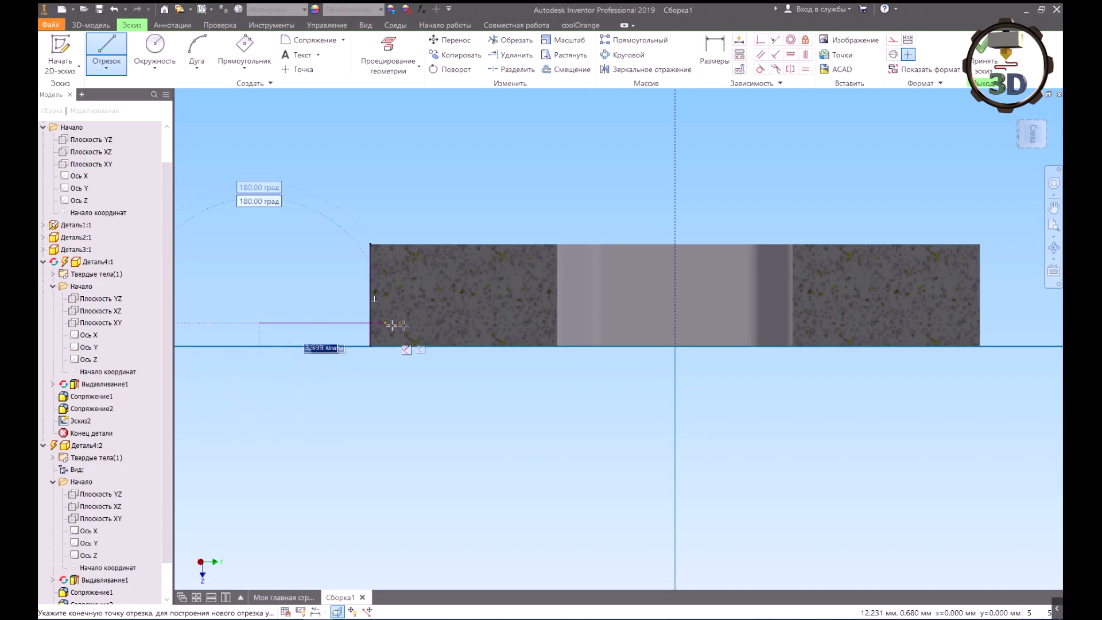
{"action": "left_click", "coordinate": [430, 323]}
Step: Dimension the horizontal line 0,7 mm above the ring's base and its inner end 7,5 mm from the vertical construction line
{"action": "key", "text": "d"}
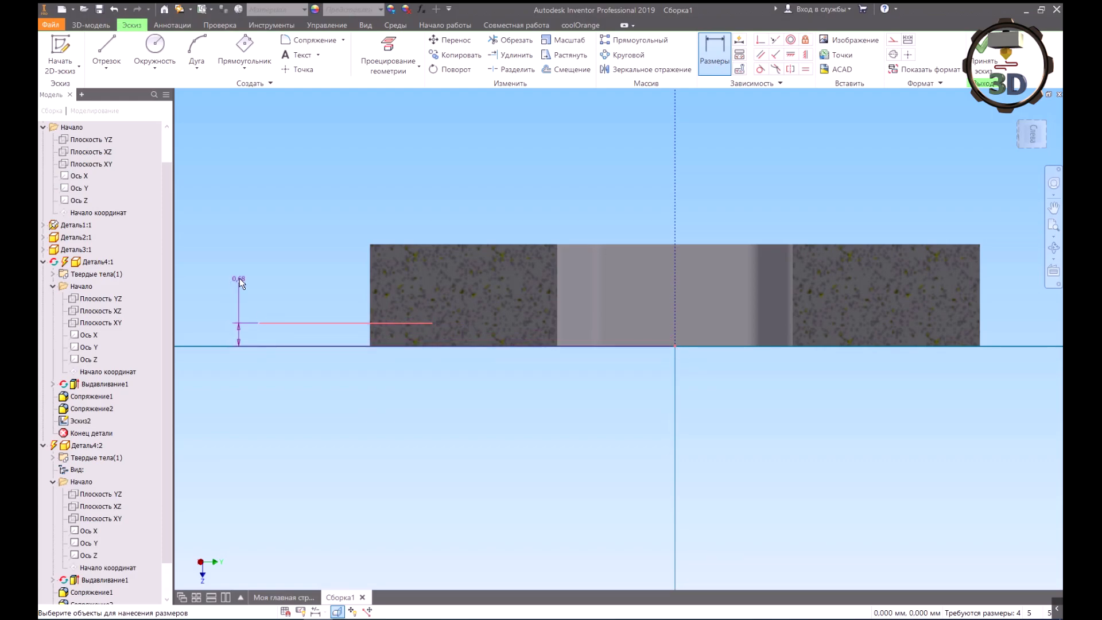
{"action": "left_click", "coordinate": [240, 276]}
{"action": "type", "text": "0,7"}
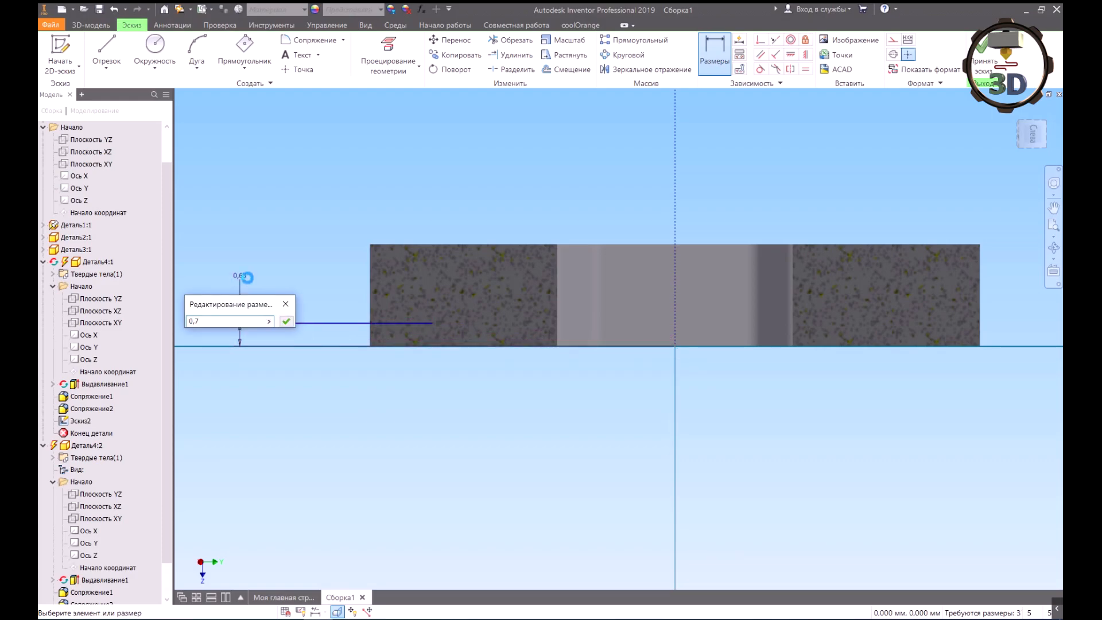
{"action": "key", "text": "Return"}
{"action": "scroll", "coordinate": [360, 329], "scroll_direction": "up", "scroll_amount": 1}
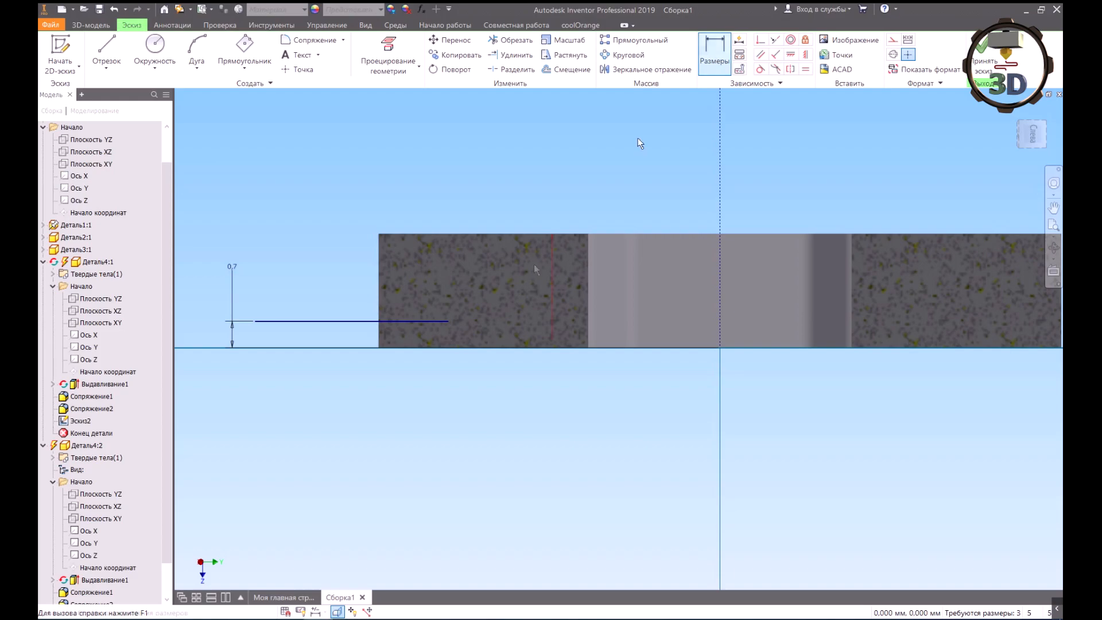
{"action": "left_click", "coordinate": [448, 322]}
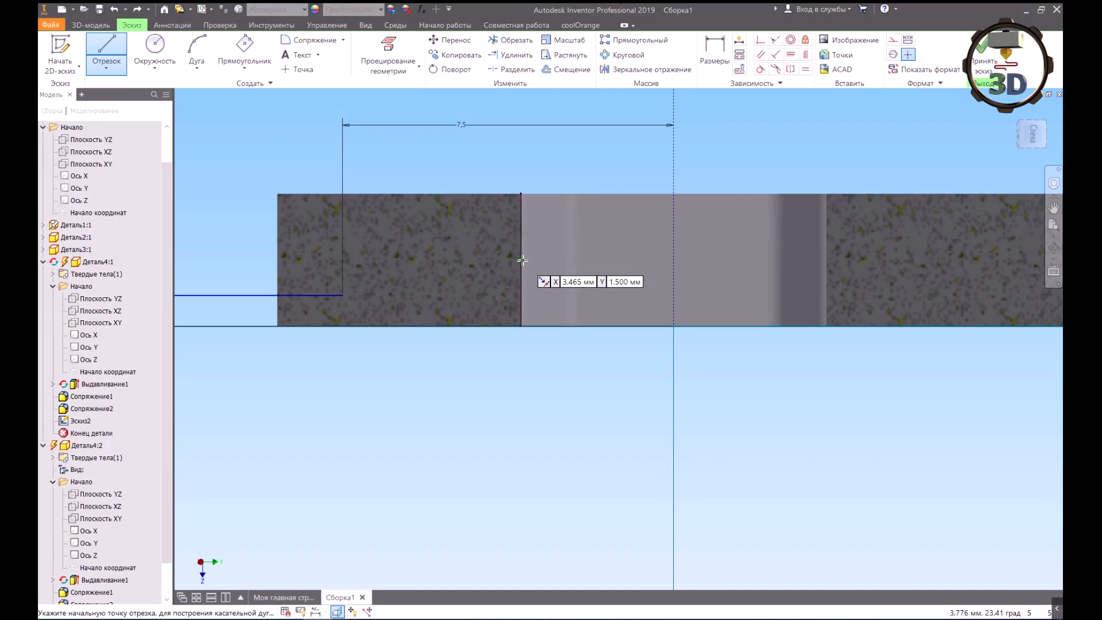
Step: Draw a sloping line from the upper corner of the opening's edge to the inner end of the horizontal line
{"action": "left_click", "coordinate": [521, 194]}
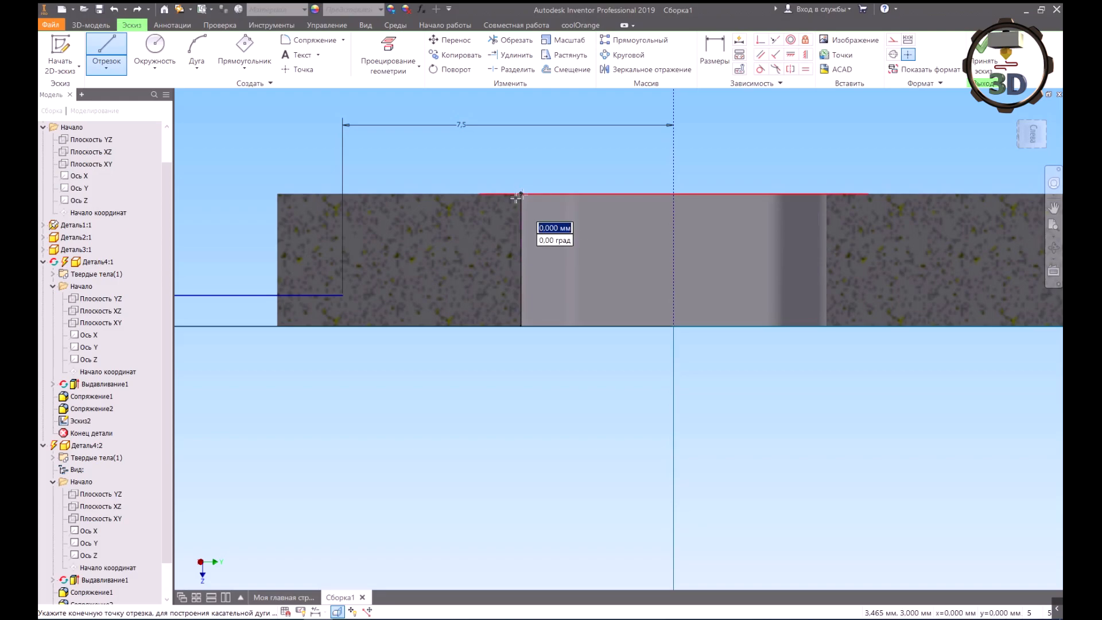
{"action": "left_click", "coordinate": [345, 296]}
{"action": "scroll", "coordinate": [445, 239], "scroll_direction": "down", "scroll_amount": 5}
{"action": "scroll", "coordinate": [415, 251], "scroll_direction": "up", "scroll_amount": 3}
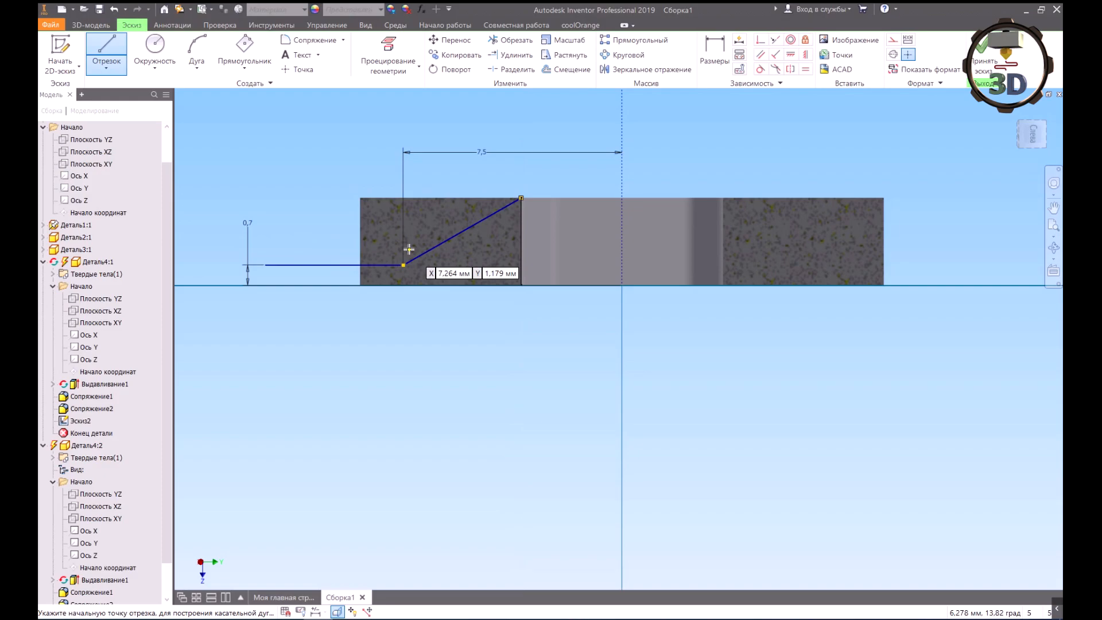
Step: Draw a second sloping line about 3,65 mm long below the first, from the ring's base to the opening's edge
{"action": "right_click", "coordinate": [367, 156]}
{"action": "left_click", "coordinate": [417, 157]}
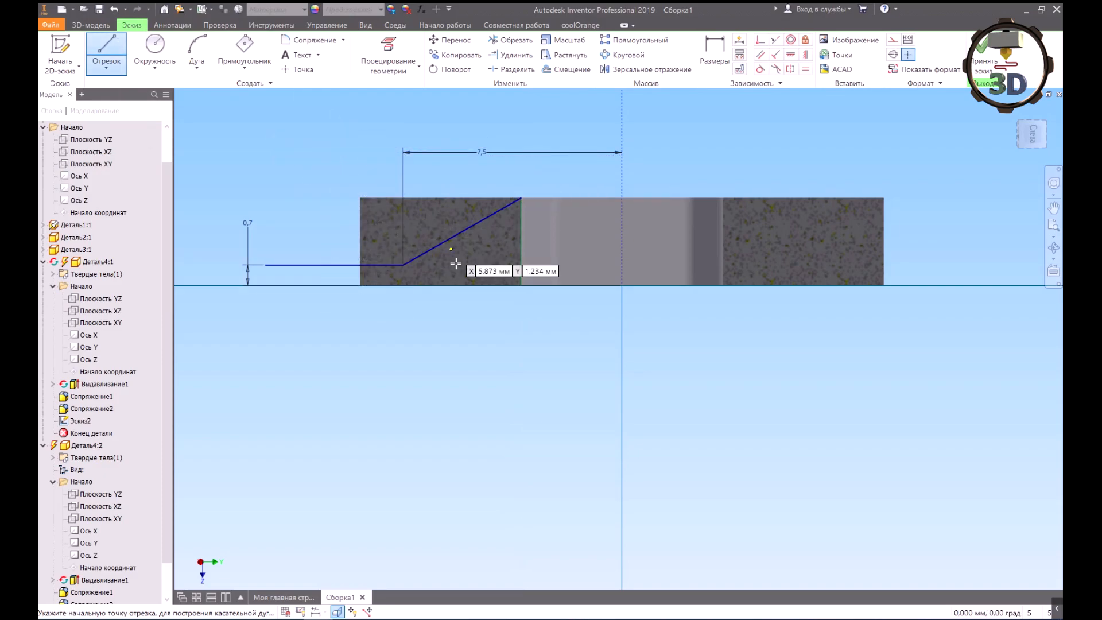
{"action": "left_click", "coordinate": [423, 285]}
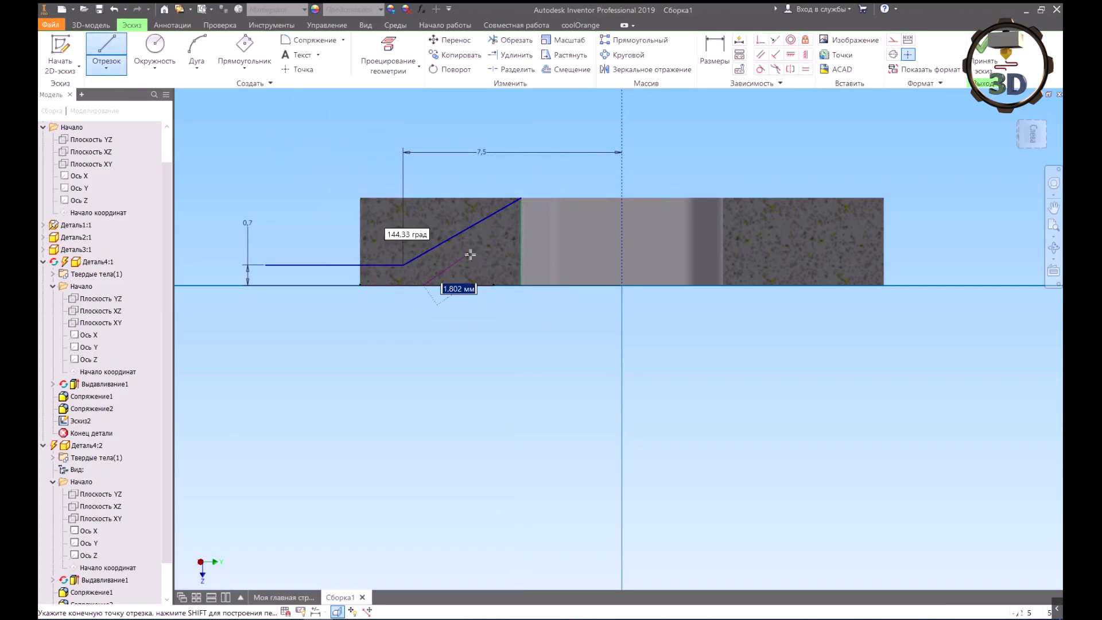
{"action": "left_click", "coordinate": [521, 252]}
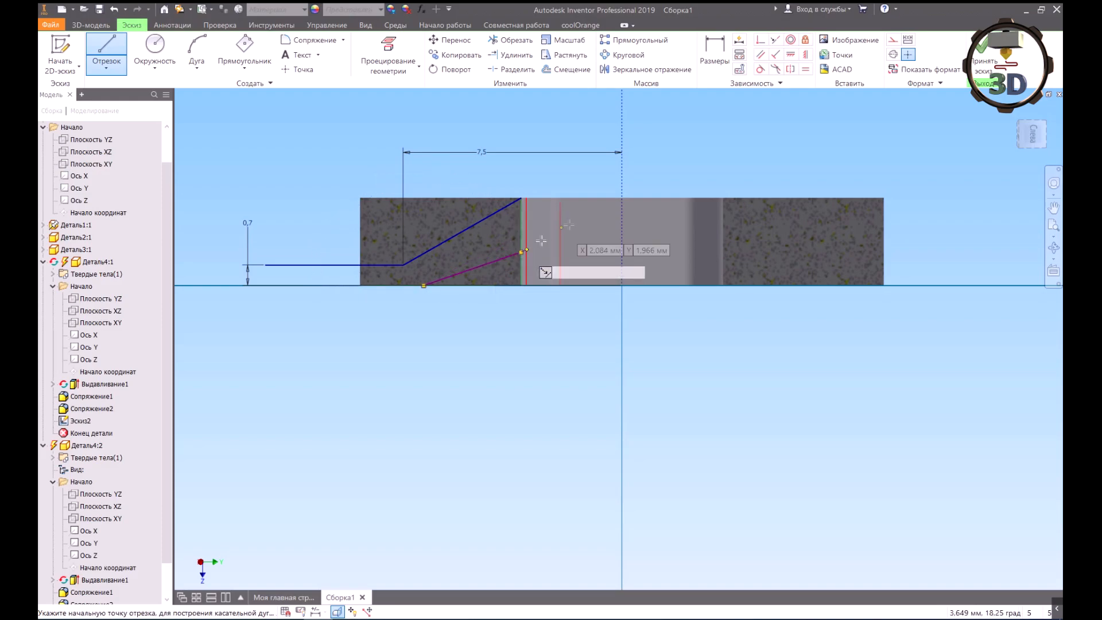
Step: Make the lower sloping line parallel to the upper one and dimension the distance between them at 0,7 mm
{"action": "left_click", "coordinate": [763, 55]}
{"action": "left_click", "coordinate": [487, 264]}
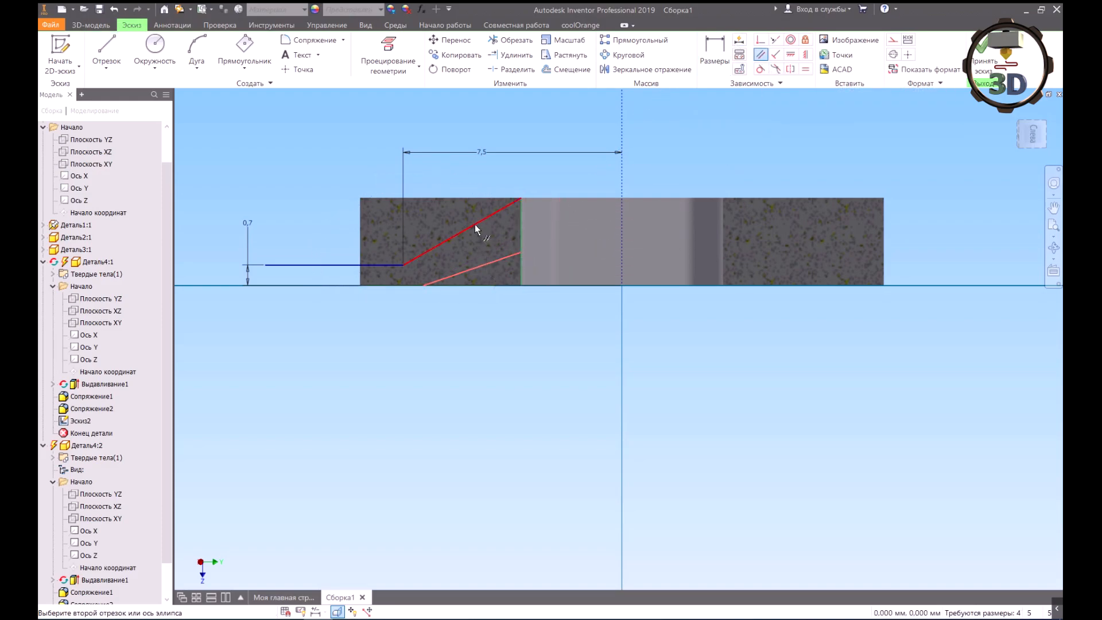
{"action": "left_click", "coordinate": [491, 214]}
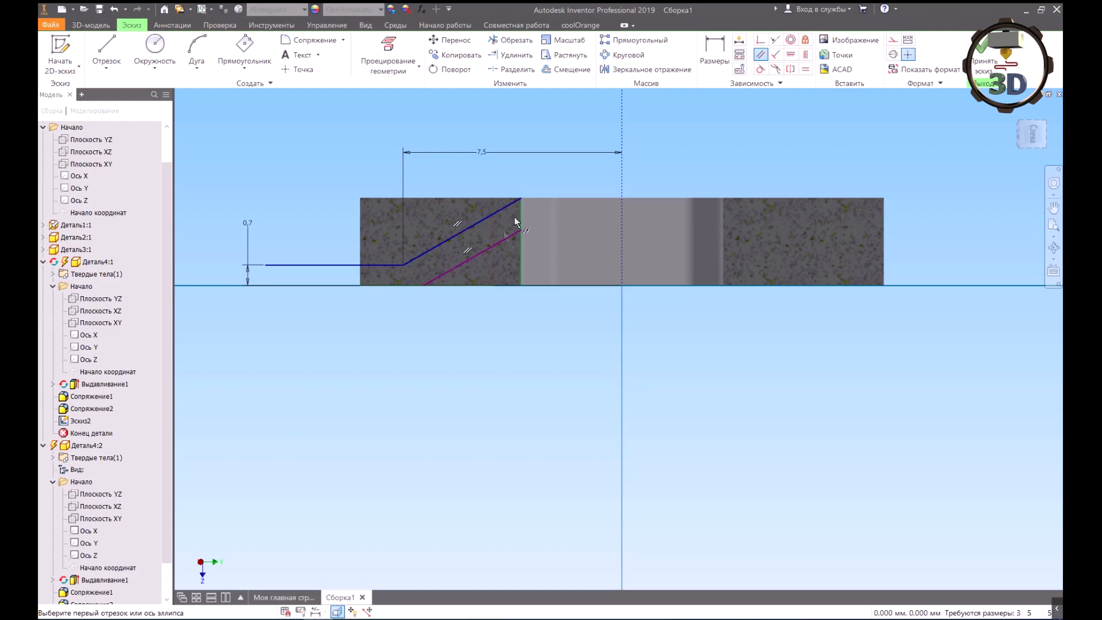
{"action": "left_click", "coordinate": [719, 56]}
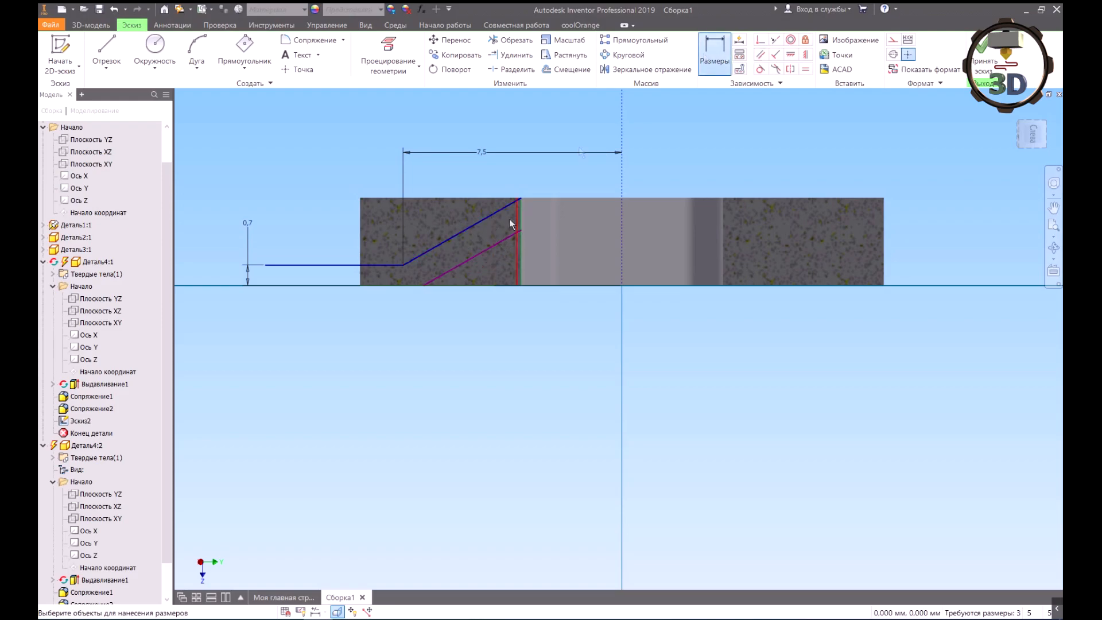
{"action": "left_click", "coordinate": [491, 252]}
{"action": "left_click", "coordinate": [579, 172]}
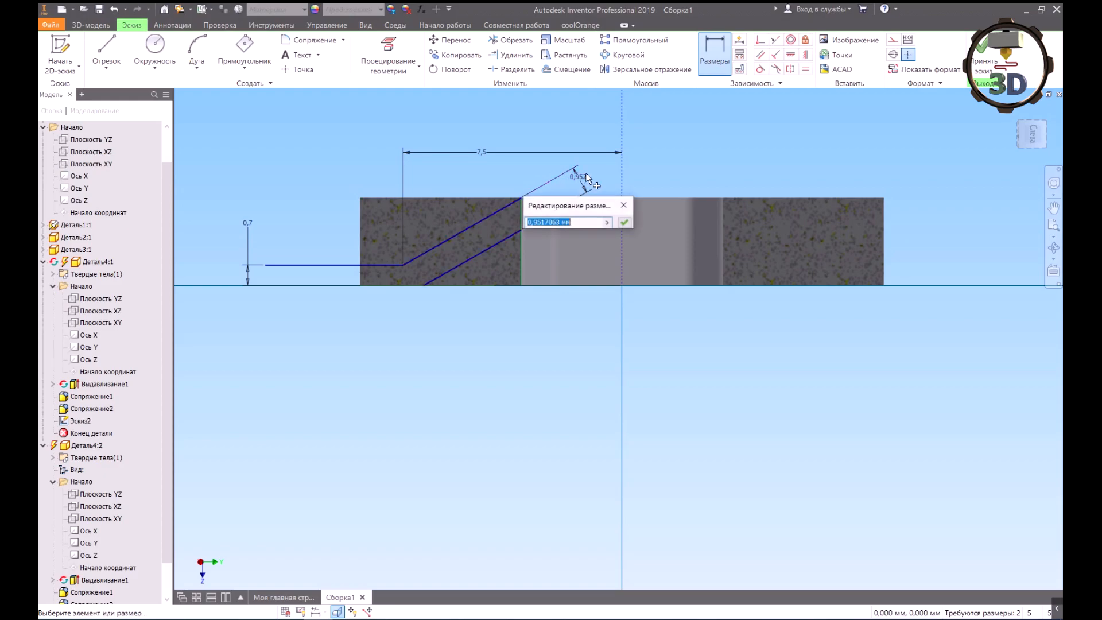
{"action": "key", "text": "Return"}
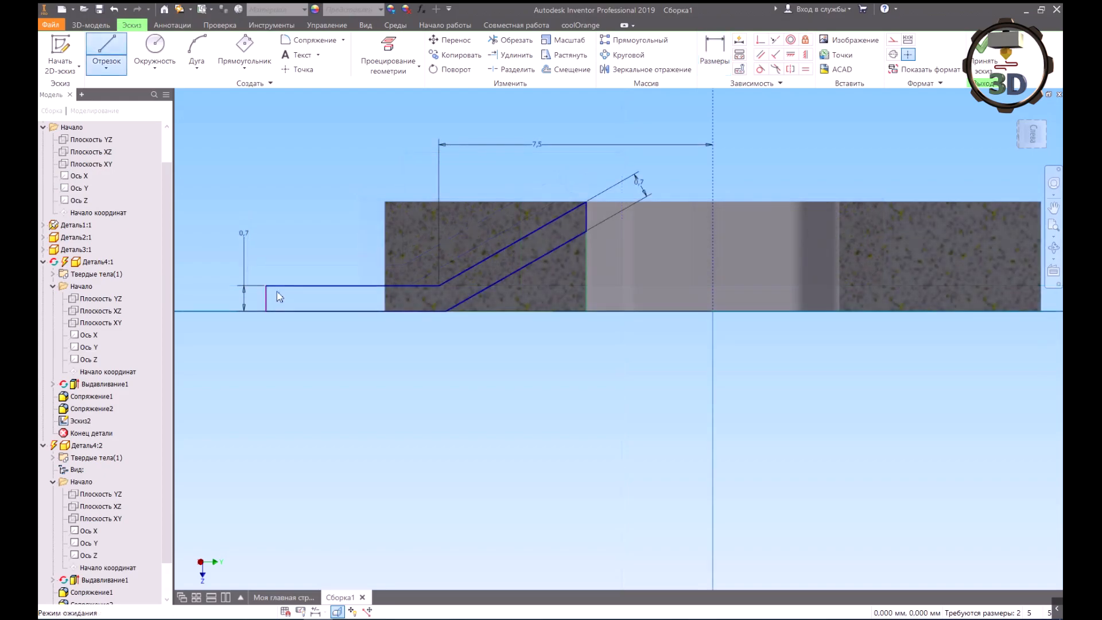
Step: Close the band outline at its outer end and position that vertical end line clear of the ring's outer edge
{"action": "key", "text": "Escape"}
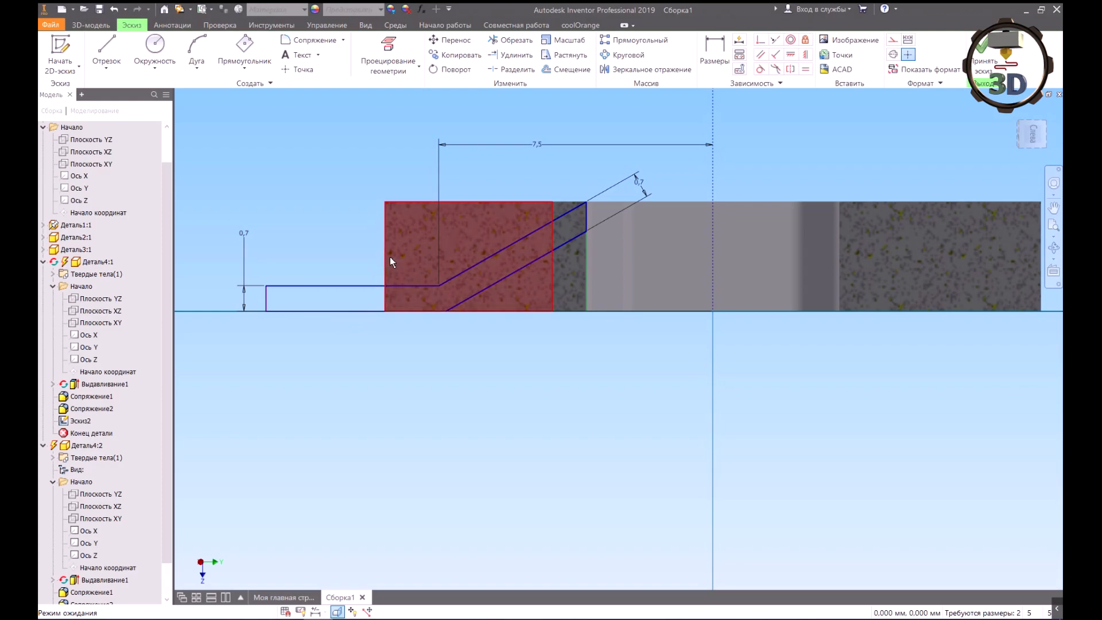
{"action": "scroll", "coordinate": [409, 221], "scroll_direction": "down", "scroll_amount": 3}
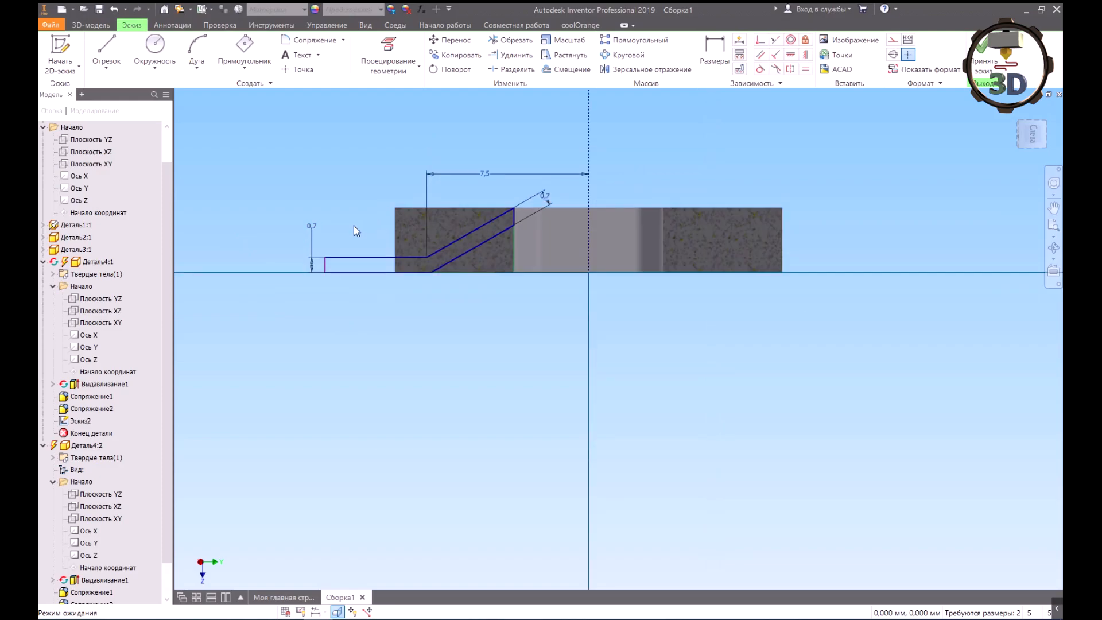
{"action": "scroll", "coordinate": [372, 274], "scroll_direction": "up", "scroll_amount": 2}
{"action": "mouse_move", "coordinate": [352, 271]}
{"action": "left_mouse_down"}
{"action": "mouse_move", "coordinate": [442, 273]}
{"action": "mouse_move", "coordinate": [369, 272]}
{"action": "left_mouse_up"}
{"action": "middle_click_drag", "start_coordinate": [609, 303], "coordinate": [679, 360], "text": "shift"}
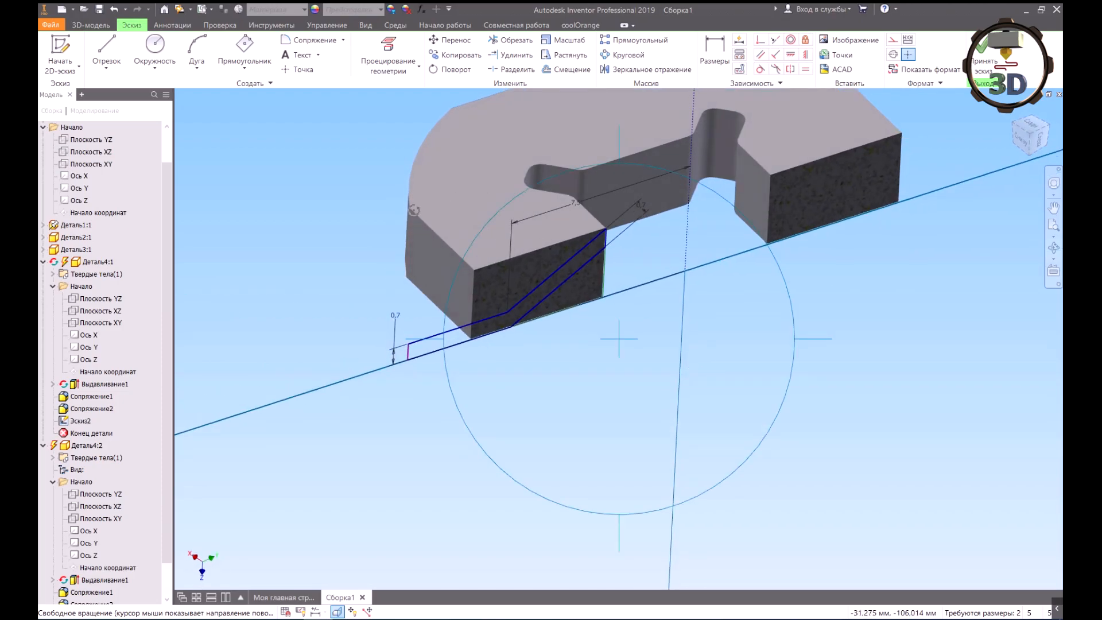
{"action": "mouse_move", "coordinate": [533, 240]}
{"action": "middle_mouse_down", "text": "shift"}
{"action": "mouse_move", "coordinate": [560, 187]}
{"action": "mouse_move", "coordinate": [541, 188]}
{"action": "middle_mouse_up", "text": "shift"}
{"action": "mouse_move", "coordinate": [347, 325]}
{"action": "left_mouse_down"}
{"action": "mouse_move", "coordinate": [358, 325]}
{"action": "mouse_move", "coordinate": [339, 323]}
{"action": "left_mouse_up"}
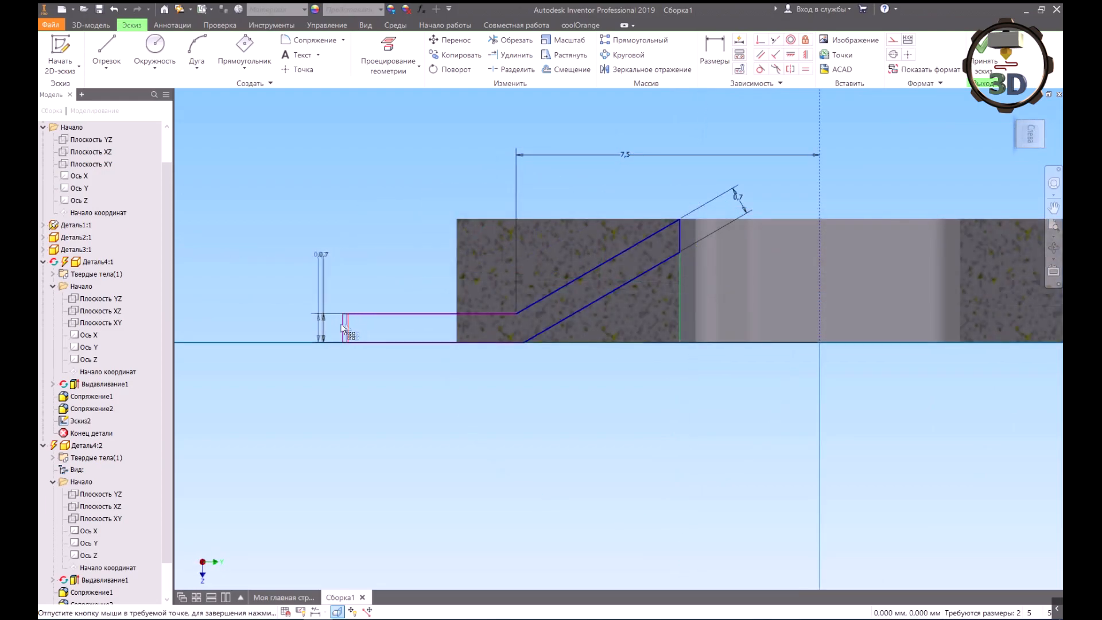
{"action": "scroll", "coordinate": [411, 291], "scroll_direction": "down", "scroll_amount": 3}
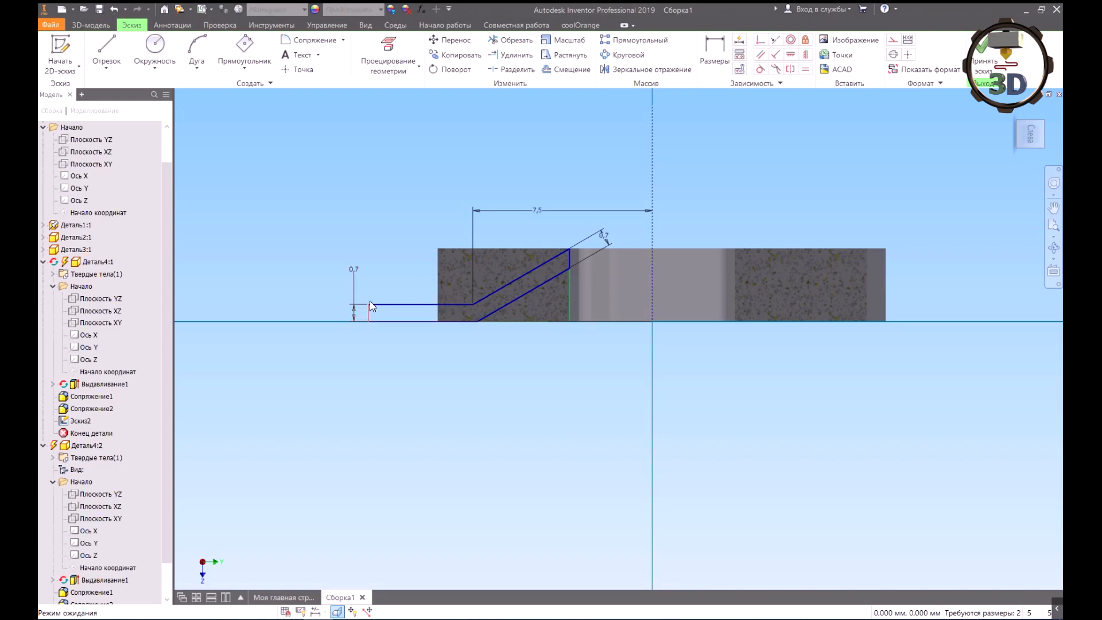
Step: Draw a closed outline above the band, from the opening's upper corner around the ring section to the band's outer end
{"action": "scroll", "coordinate": [402, 305], "scroll_direction": "up", "scroll_amount": 1}
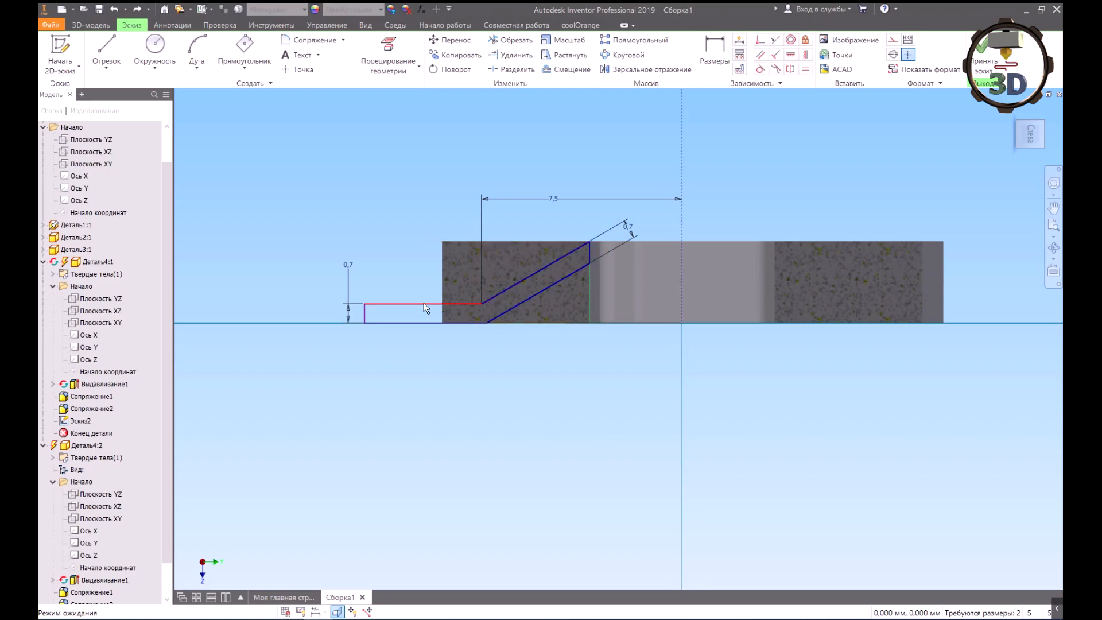
{"action": "key", "text": "l"}
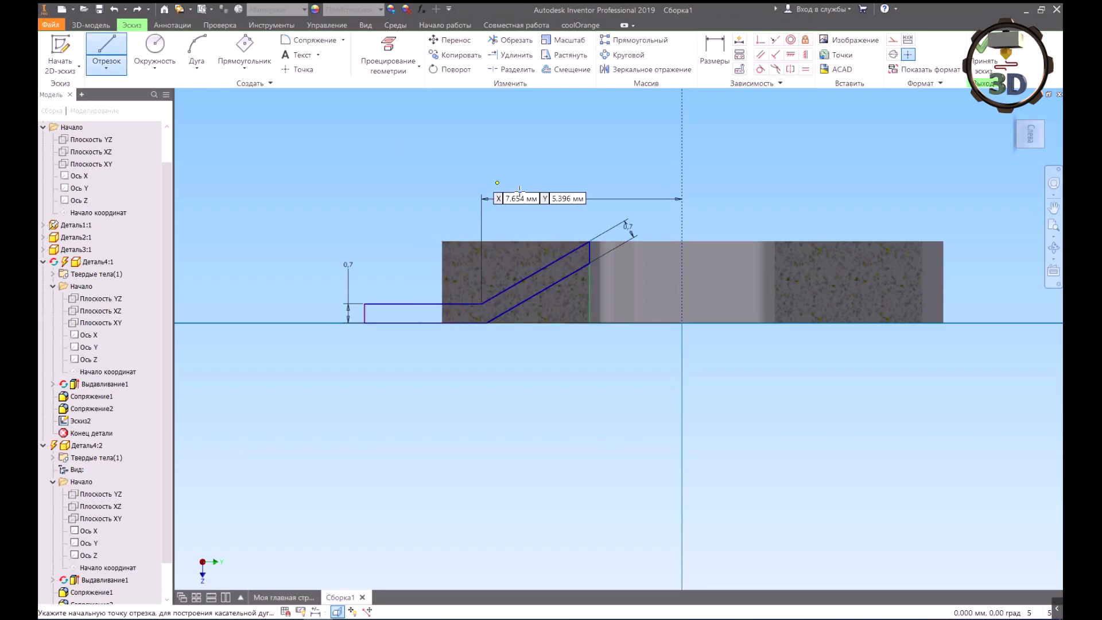
{"action": "left_click", "coordinate": [589, 242]}
{"action": "left_click", "coordinate": [589, 157]}
{"action": "left_click", "coordinate": [268, 172]}
{"action": "left_click", "coordinate": [281, 242]}
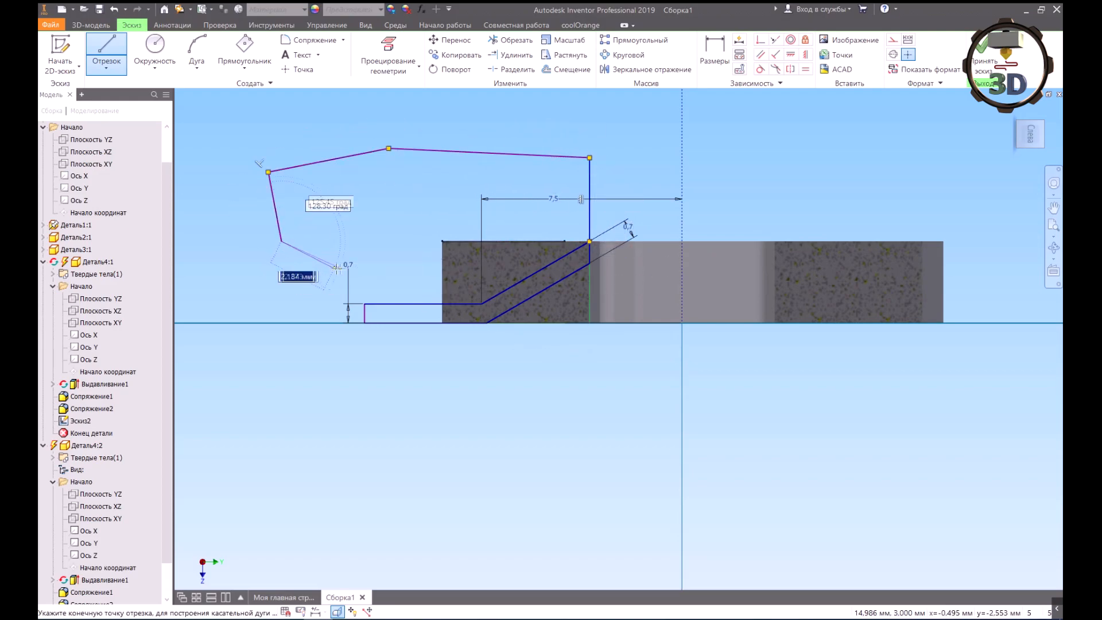
{"action": "double_click", "coordinate": [364, 302]}
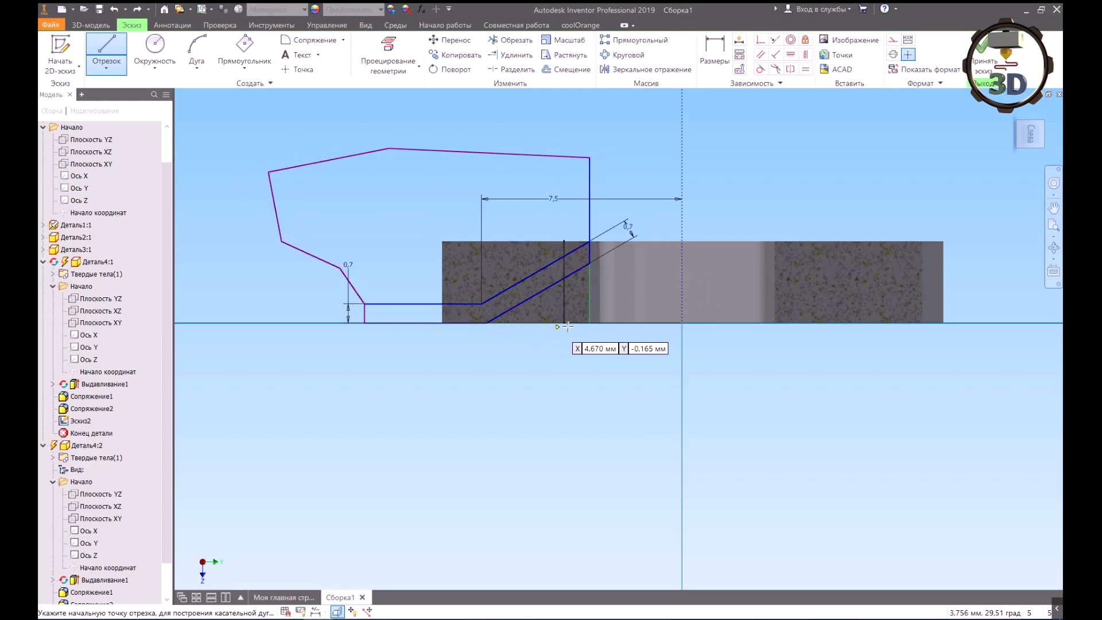
Step: Close the triangular region under the sloping band with a vertical line down the opening's edge to the base, and finish the sketch
{"action": "left_click", "coordinate": [591, 262]}
{"action": "left_click", "coordinate": [590, 323]}
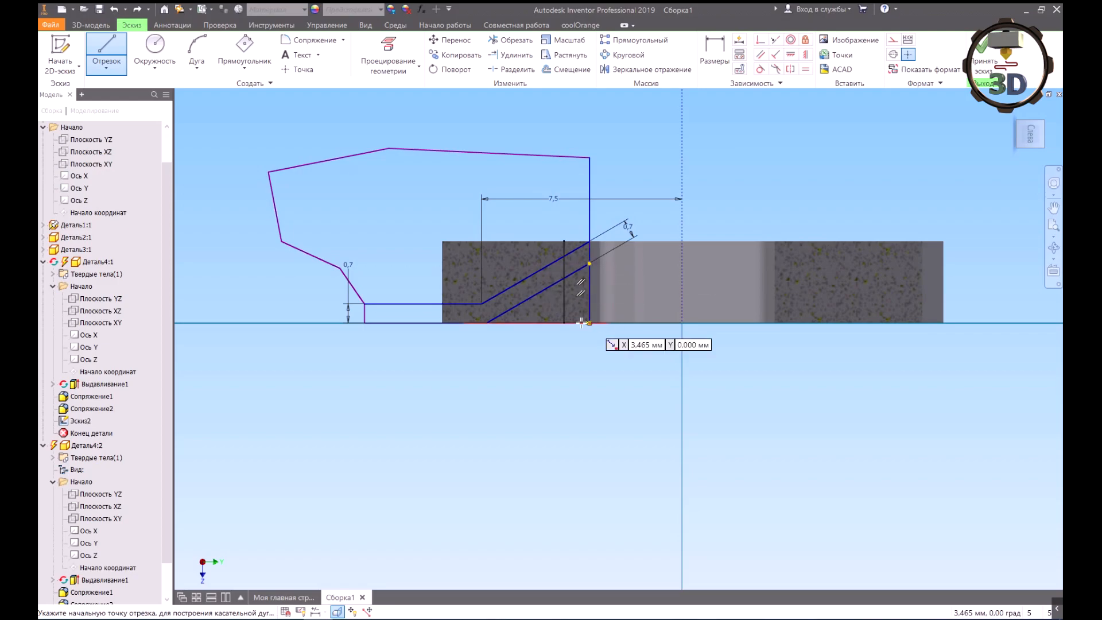
{"action": "left_click", "coordinate": [589, 323]}
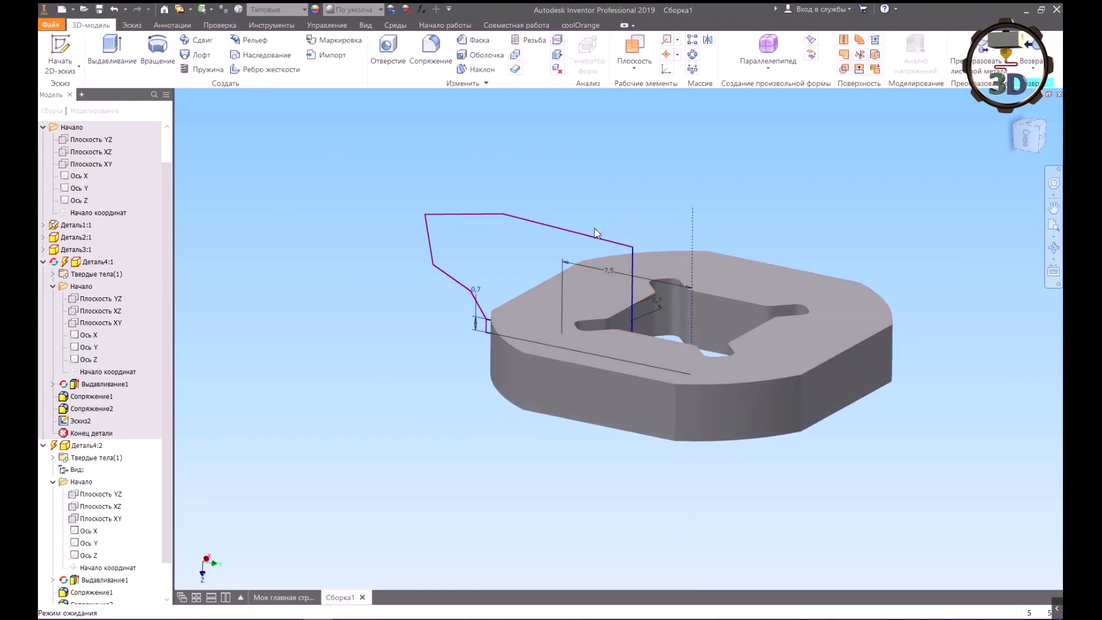
Step: Revolve the regions above and below the band a full circle around the vertical construction line as a cut
{"action": "left_click", "coordinate": [158, 60]}
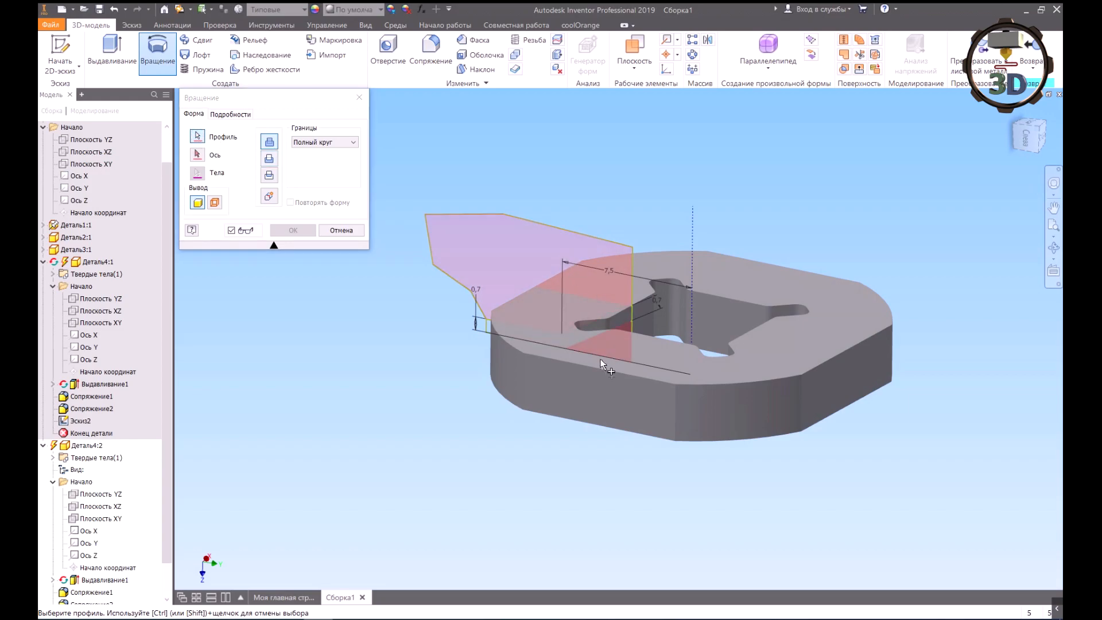
{"action": "scroll", "coordinate": [634, 326], "scroll_direction": "down", "scroll_amount": 3}
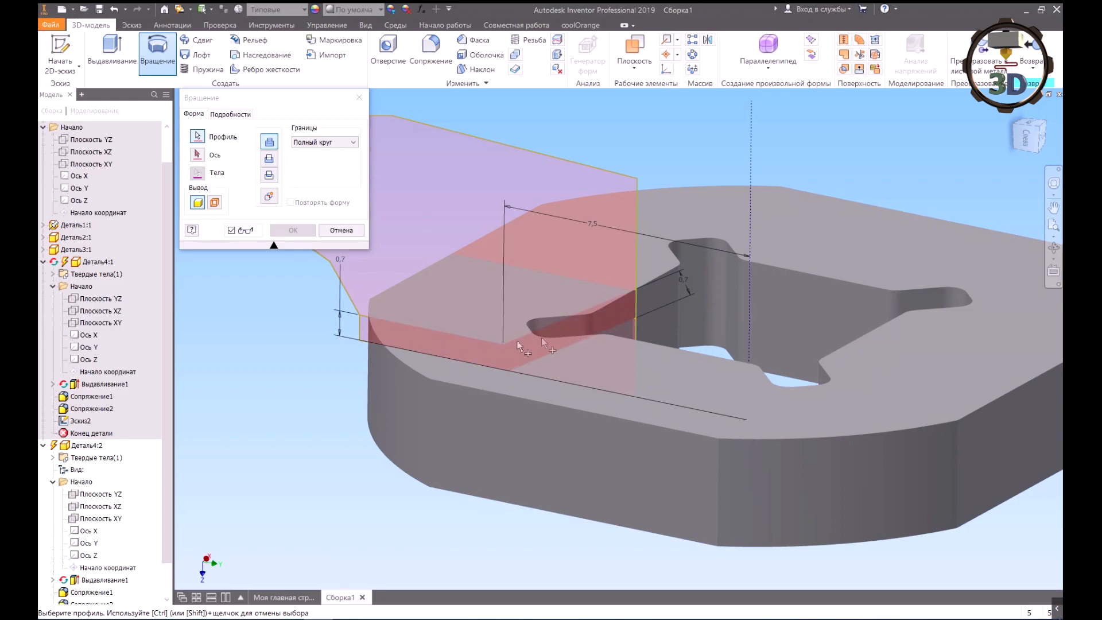
{"action": "scroll", "coordinate": [610, 322], "scroll_direction": "up", "scroll_amount": 5}
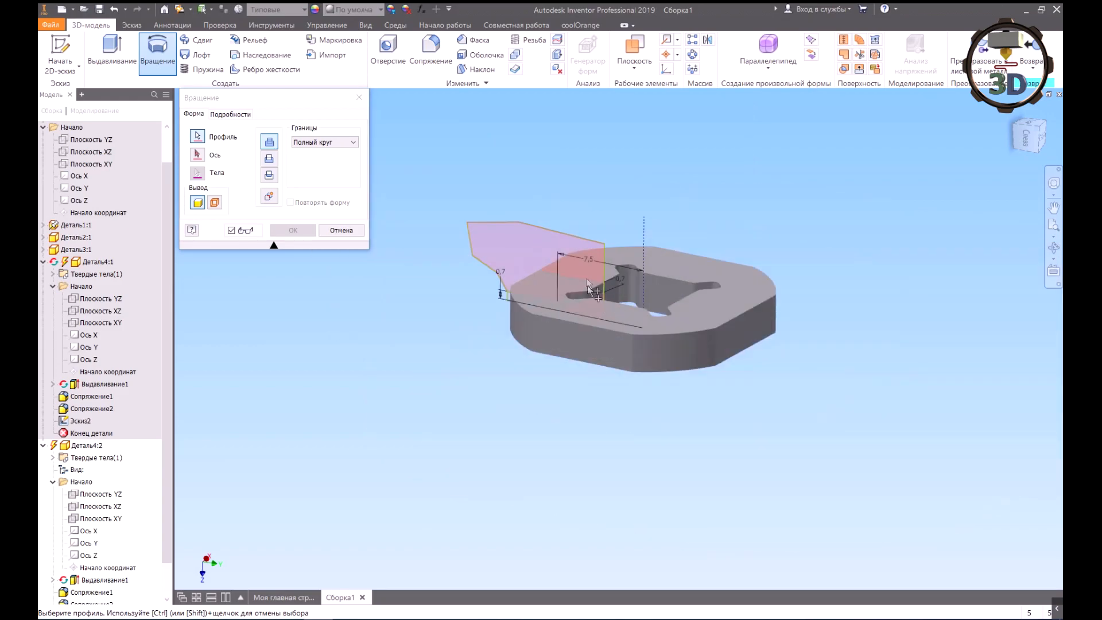
{"action": "left_click", "coordinate": [198, 155]}
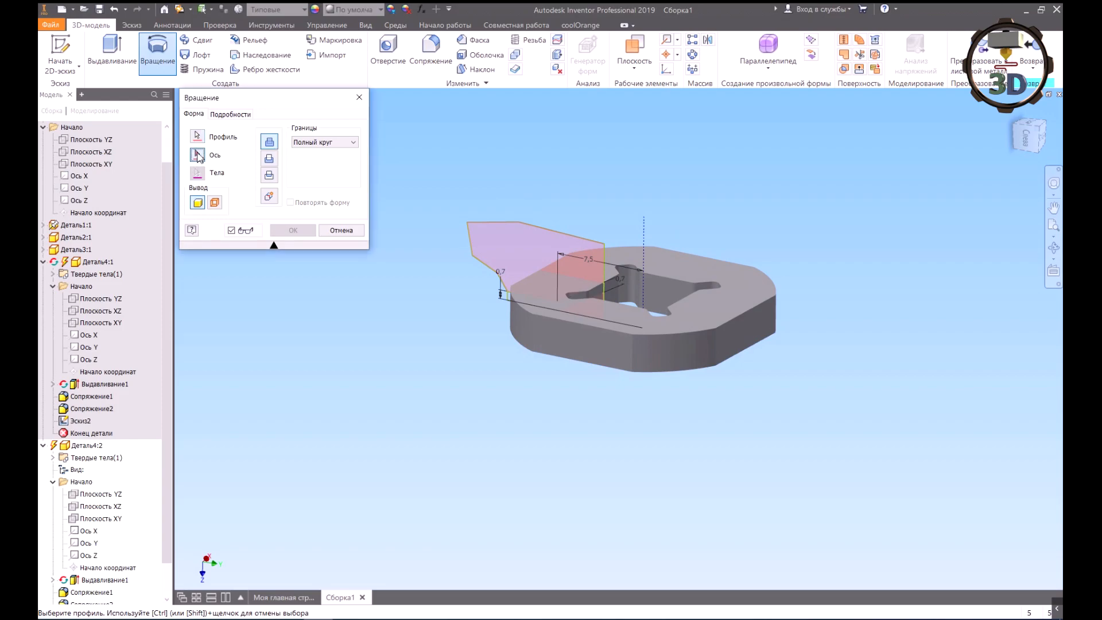
{"action": "left_click", "coordinate": [644, 249]}
{"action": "key", "text": "F4"}
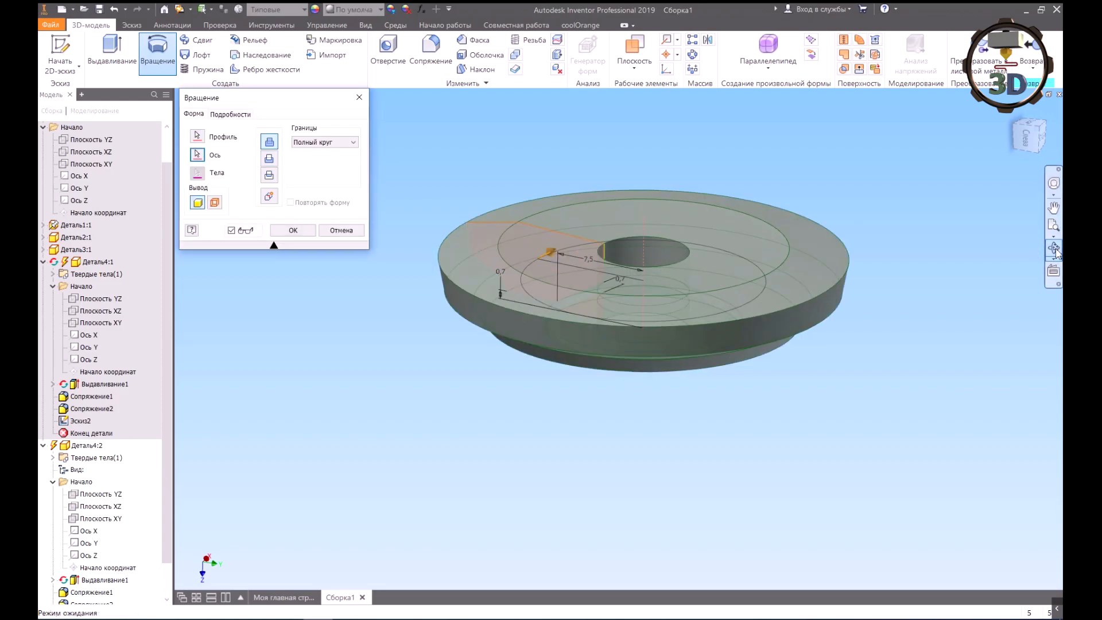
{"action": "mouse_move", "coordinate": [700, 344]}
{"action": "left_mouse_down"}
{"action": "mouse_move", "coordinate": [689, 310]}
{"action": "mouse_move", "coordinate": [704, 381]}
{"action": "mouse_move", "coordinate": [683, 377]}
{"action": "mouse_move", "coordinate": [690, 363]}
{"action": "left_mouse_up"}
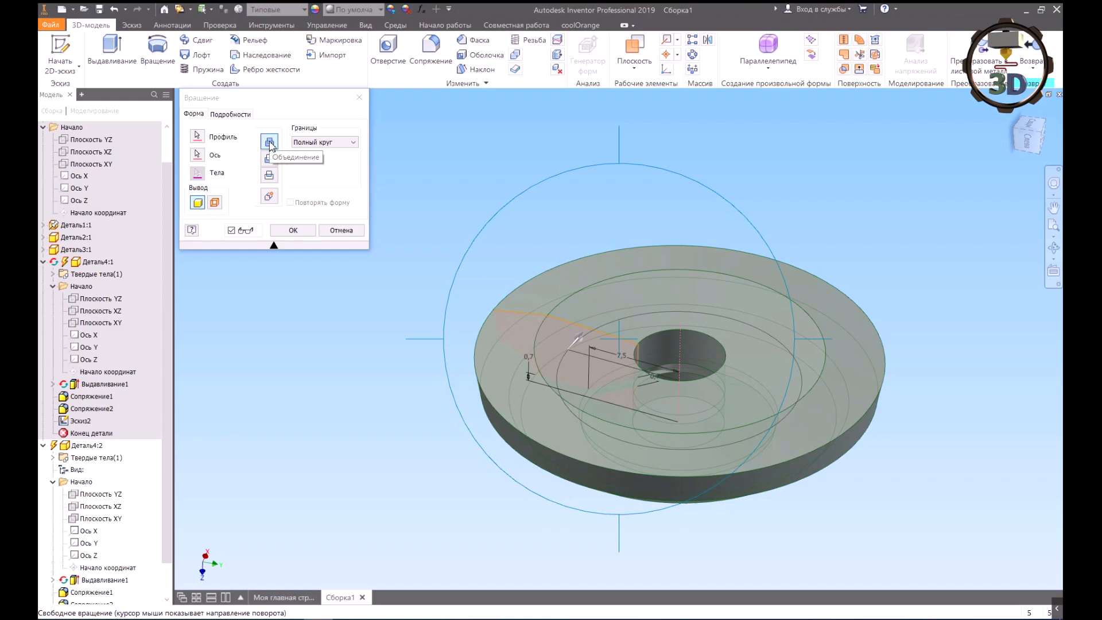
{"action": "left_click", "coordinate": [271, 160]}
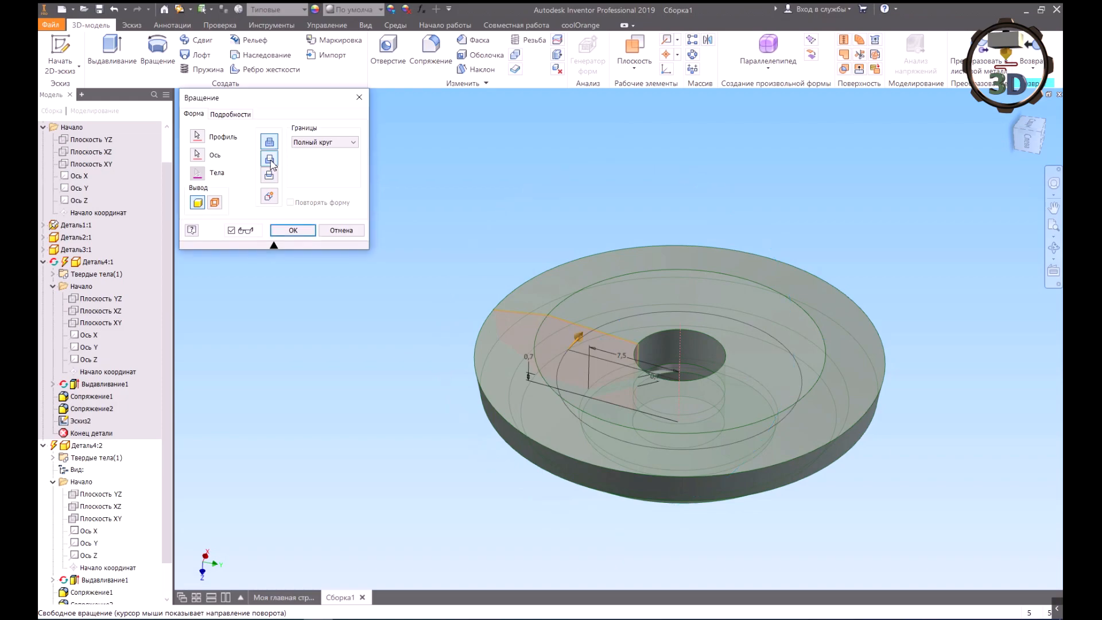
{"action": "left_click", "coordinate": [293, 230]}
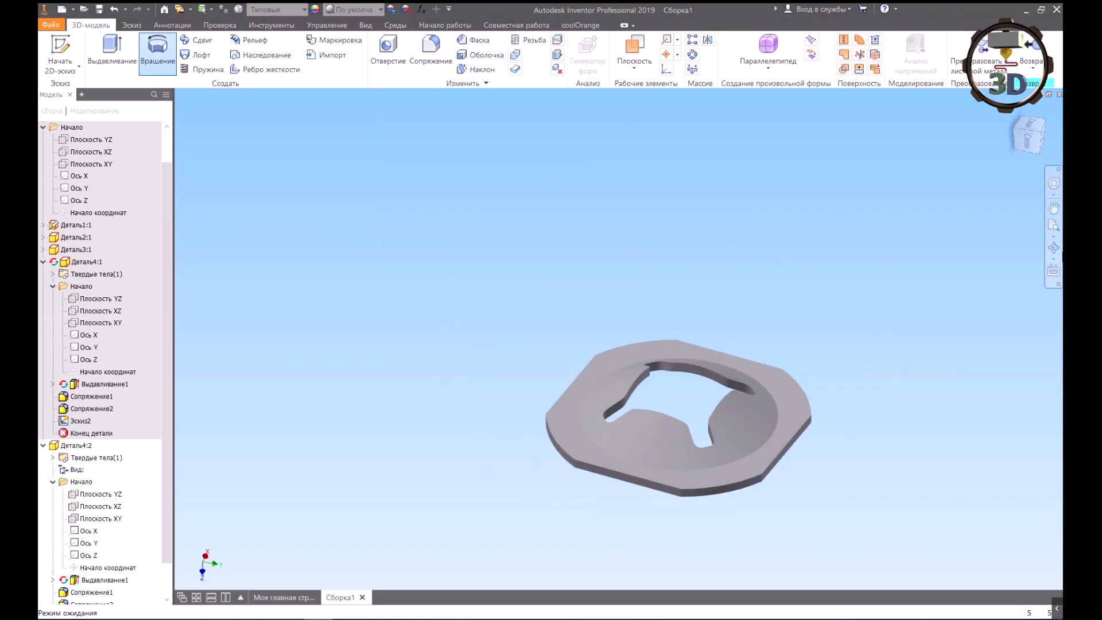
Step: Assign a steel (Сталь) material to the locking ring
{"action": "left_click", "coordinate": [1053, 225]}
{"action": "left_click", "coordinate": [1054, 248]}
{"action": "left_click_drag", "start_coordinate": [625, 359], "coordinate": [655, 231]}
{"action": "middle_click_drag", "start_coordinate": [655, 231], "coordinate": [586, 390], "text": "shift"}
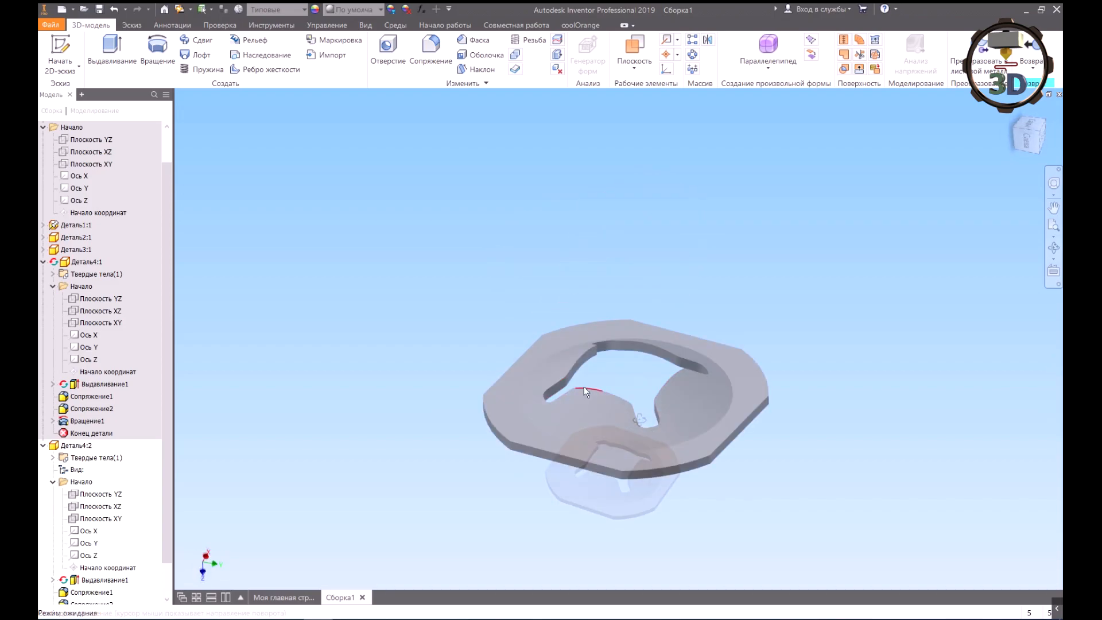
{"action": "left_click", "coordinate": [348, 14]}
{"action": "scroll", "coordinate": [422, 345], "scroll_direction": "down", "scroll_amount": 5}
{"action": "left_click", "coordinate": [370, 248]}
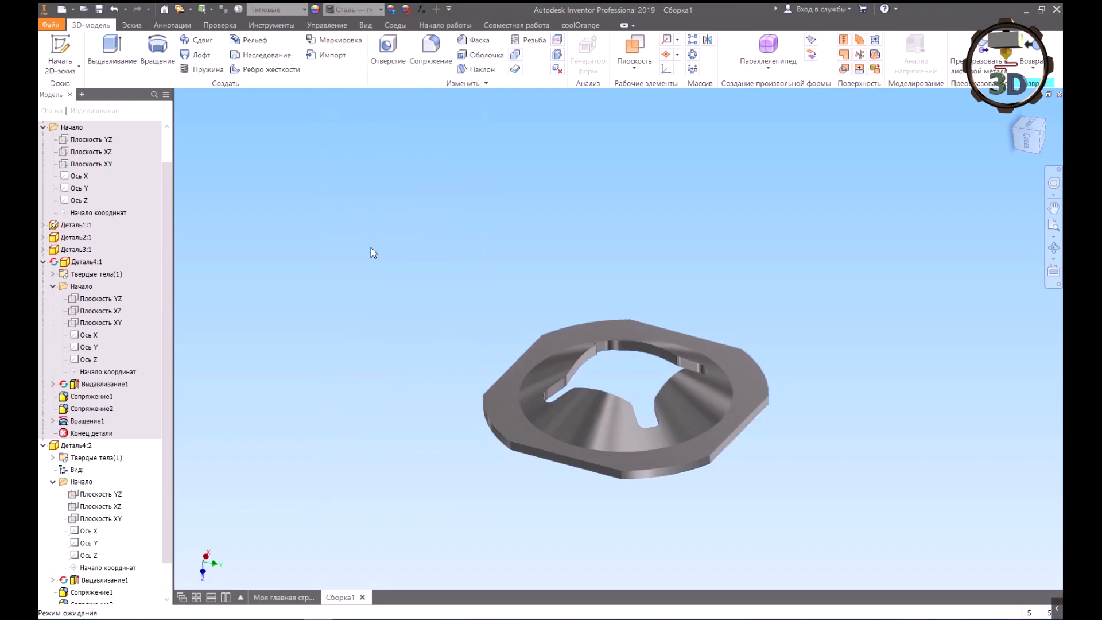
Step: Fillet the circular edge between the ring's flat rim and its conical recess with a 2 mm radius
{"action": "middle_click_drag", "start_coordinate": [974, 296], "coordinate": [550, 330], "text": "shift"}
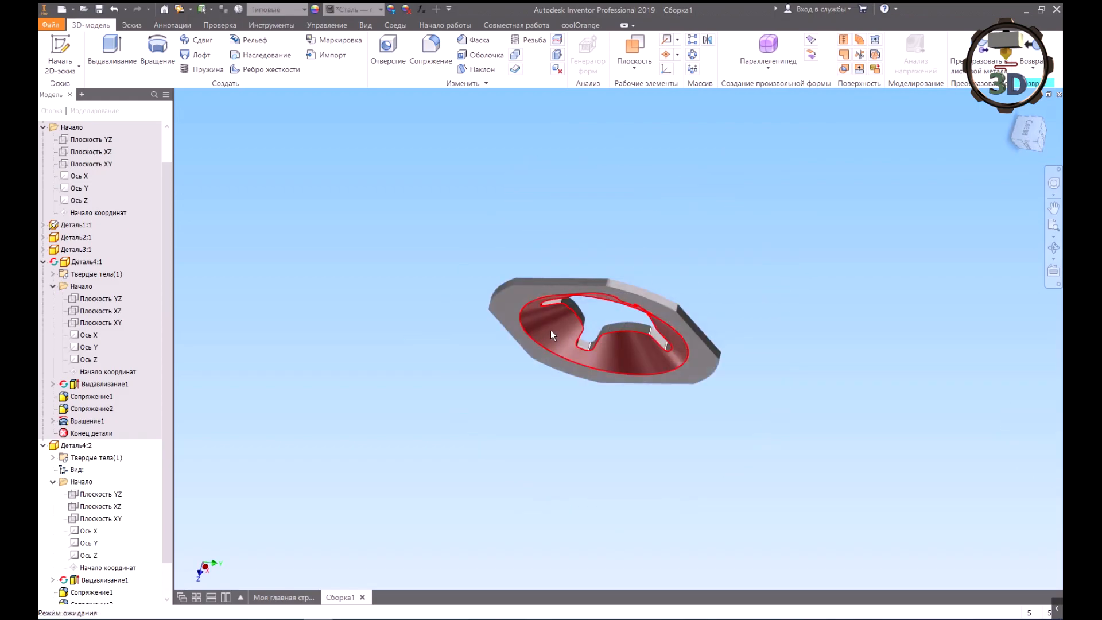
{"action": "scroll", "coordinate": [529, 345], "scroll_direction": "down", "scroll_amount": 3}
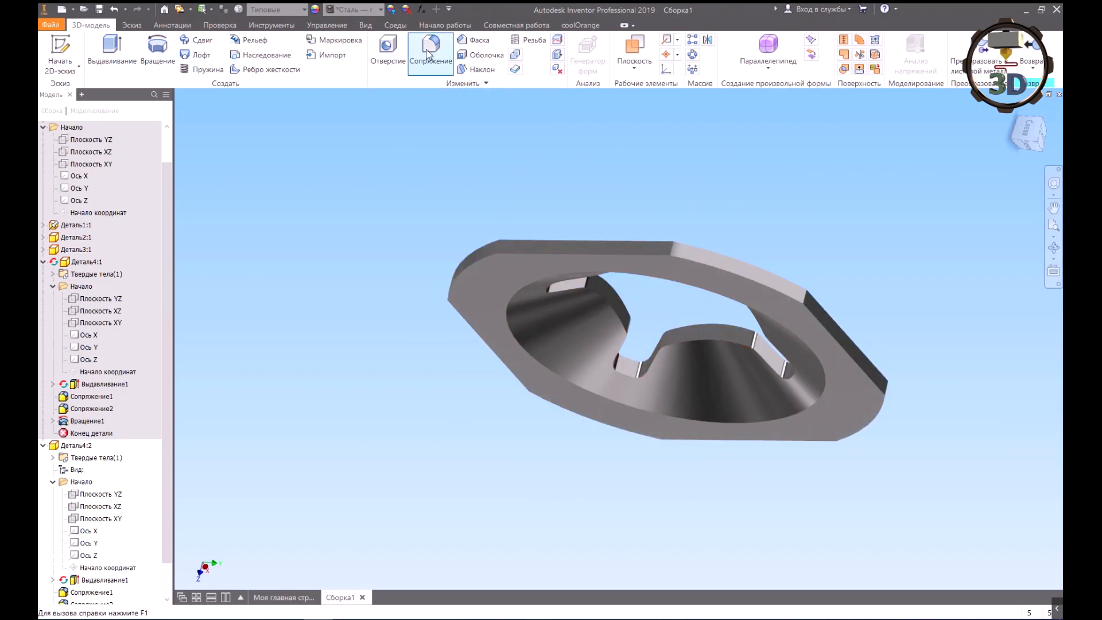
{"action": "left_click", "coordinate": [429, 63]}
{"action": "left_click", "coordinate": [510, 319]}
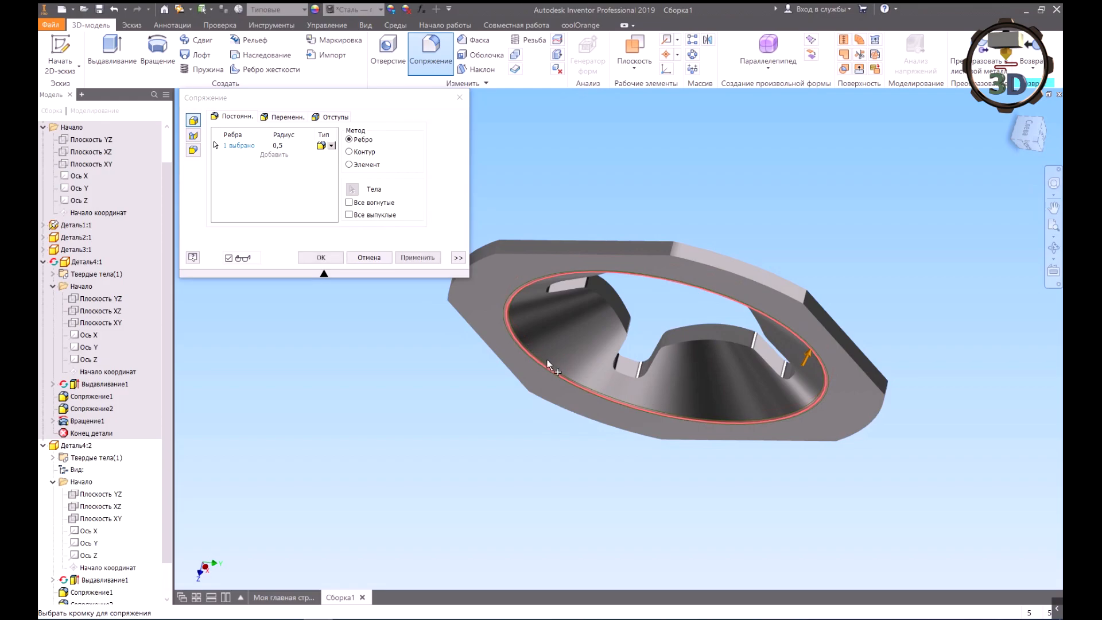
{"action": "left_click", "coordinate": [279, 145]}
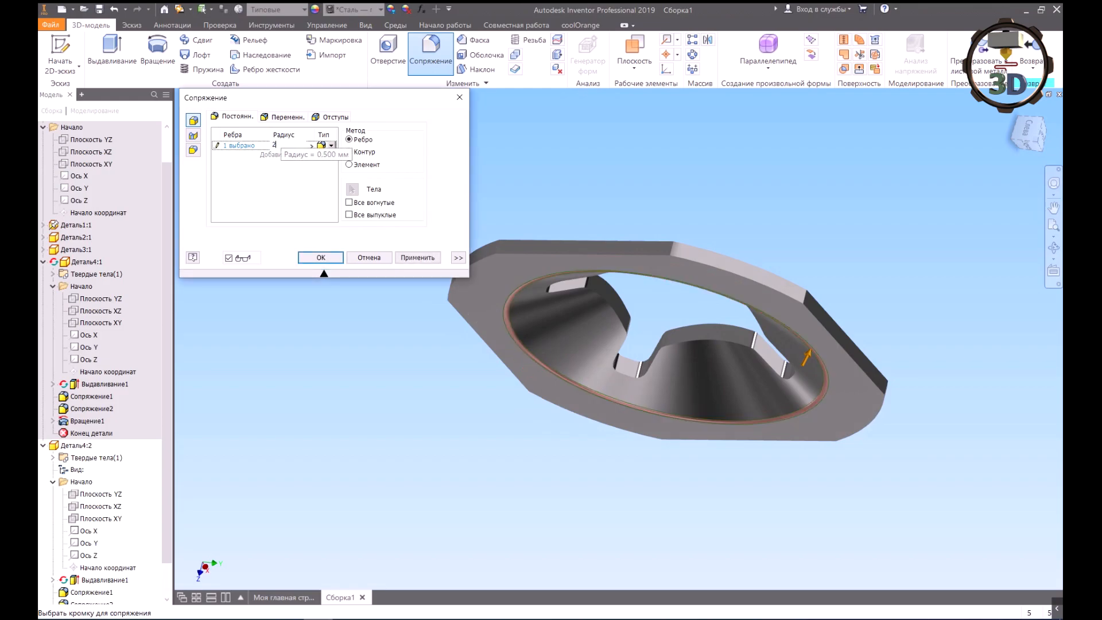
{"action": "left_click", "coordinate": [418, 257]}
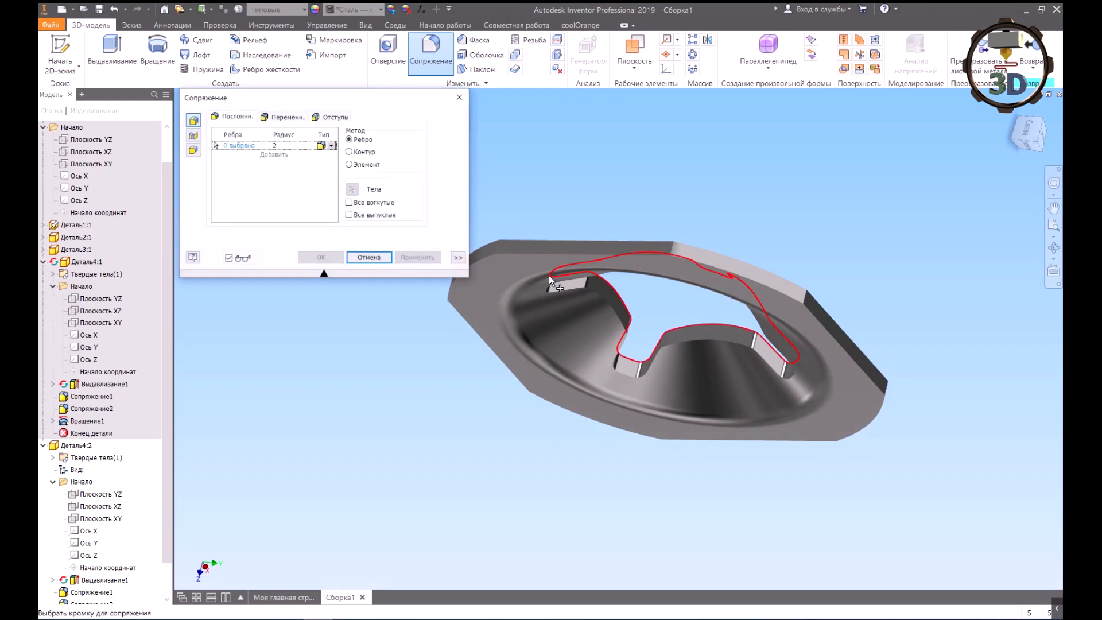
{"action": "scroll", "coordinate": [559, 383], "scroll_direction": "up", "scroll_amount": 4}
{"action": "scroll", "coordinate": [586, 352], "scroll_direction": "down", "scroll_amount": 3}
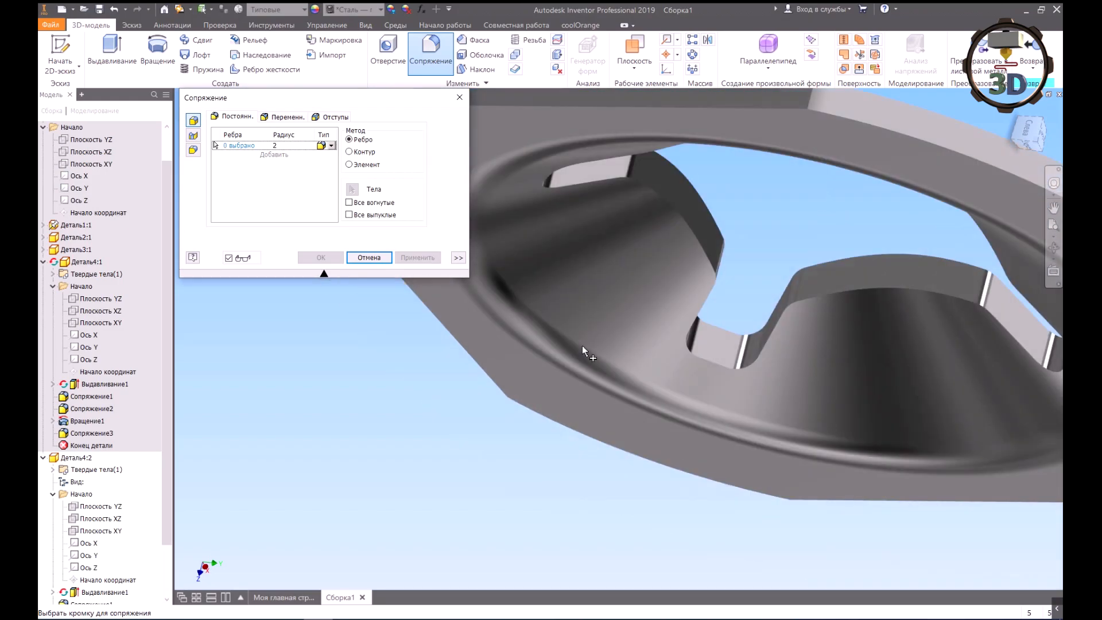
Step: Fillet the circular edge between the flat rim and the cone on the locking ring's other side with a 2 mm radius, and return to the assembly
{"action": "left_click", "coordinate": [1054, 248]}
{"action": "left_click_drag", "start_coordinate": [698, 263], "coordinate": [653, 331]}
{"action": "scroll", "coordinate": [653, 330], "scroll_direction": "down", "scroll_amount": 3}
{"action": "scroll", "coordinate": [653, 330], "scroll_direction": "up", "scroll_amount": 2}
{"action": "key", "text": "Escape"}
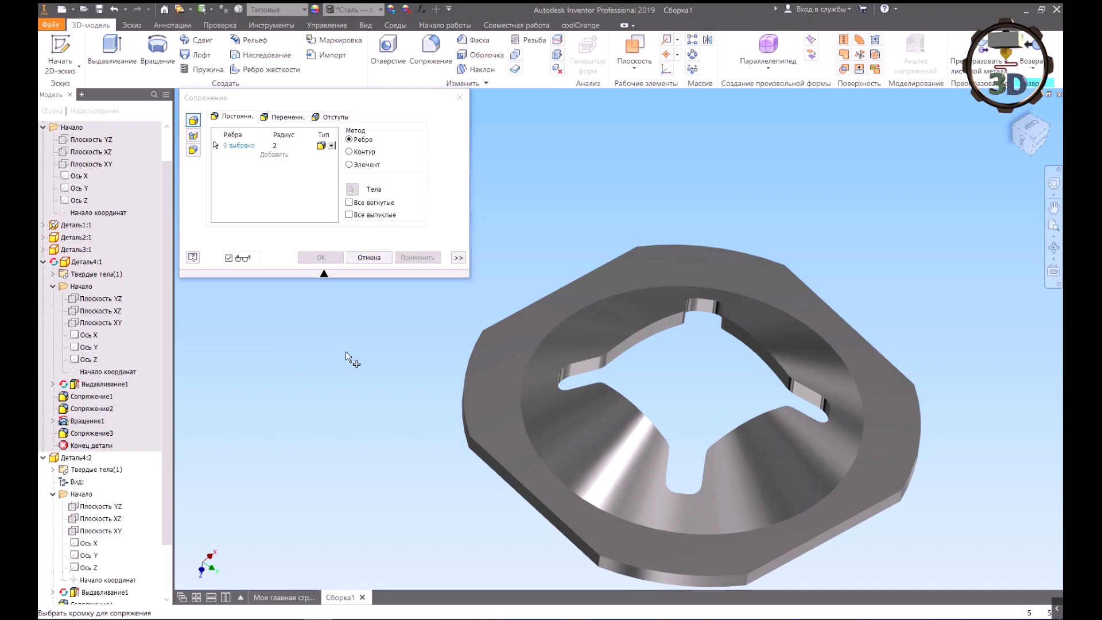
{"action": "scroll", "coordinate": [504, 373], "scroll_direction": "up", "scroll_amount": 5}
{"action": "left_click", "coordinate": [549, 363]}
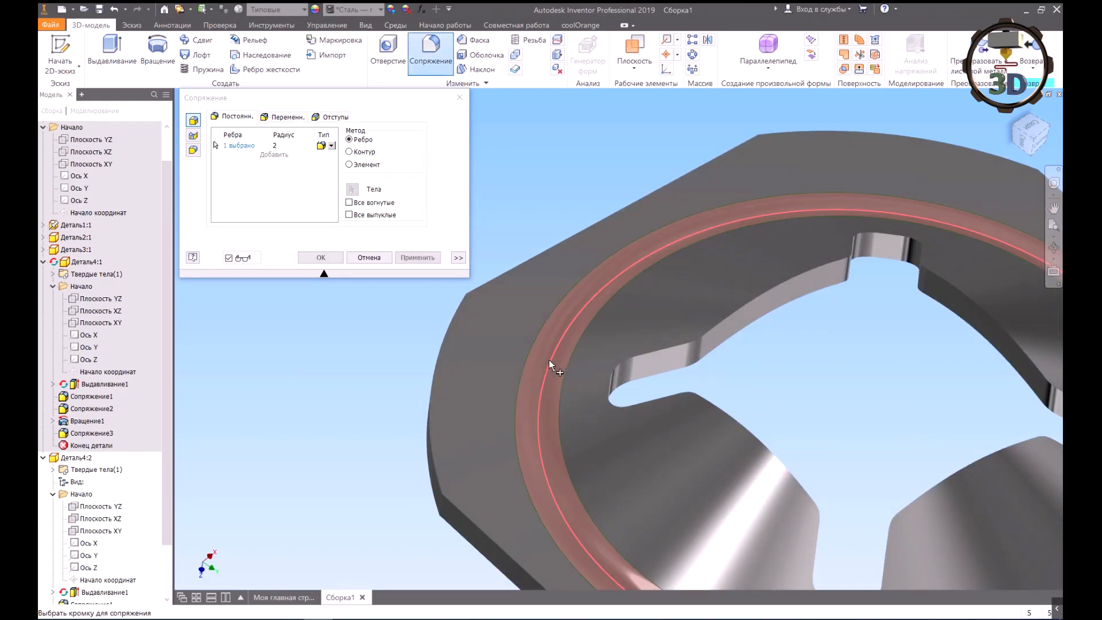
{"action": "left_click", "coordinate": [289, 144]}
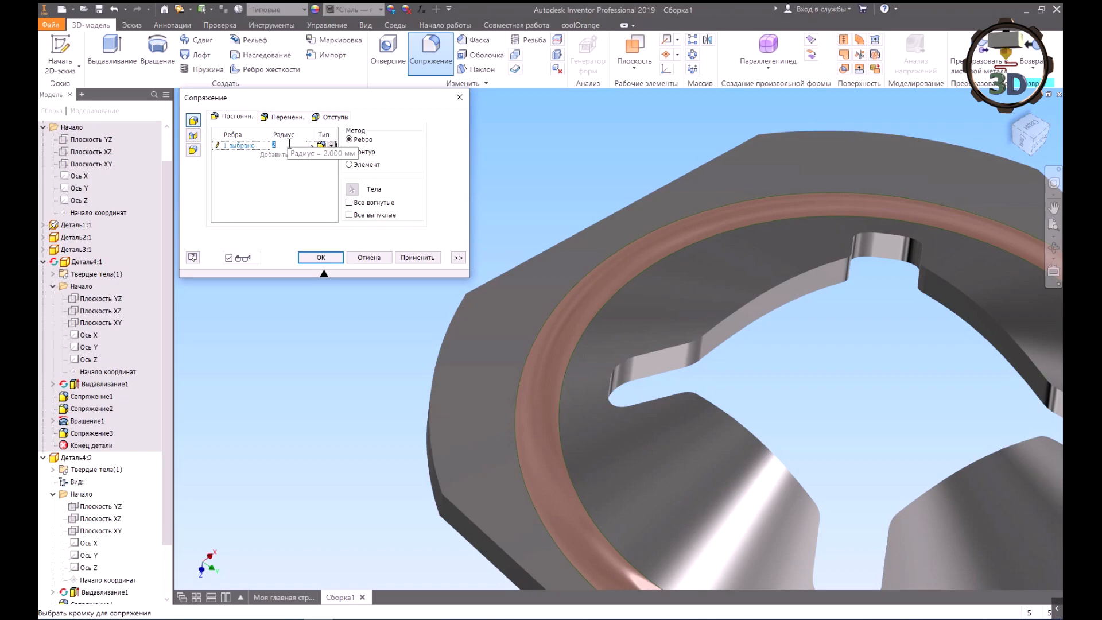
{"action": "left_click", "coordinate": [418, 257]}
{"action": "scroll", "coordinate": [723, 178], "scroll_direction": "down", "scroll_amount": 5}
{"action": "middle_click_drag", "start_coordinate": [729, 172], "coordinate": [740, 152], "text": "shift"}
{"action": "scroll", "coordinate": [696, 208], "scroll_direction": "up", "scroll_amount": 2}
{"action": "middle_click_drag", "start_coordinate": [684, 227], "coordinate": [692, 234], "text": "shift"}
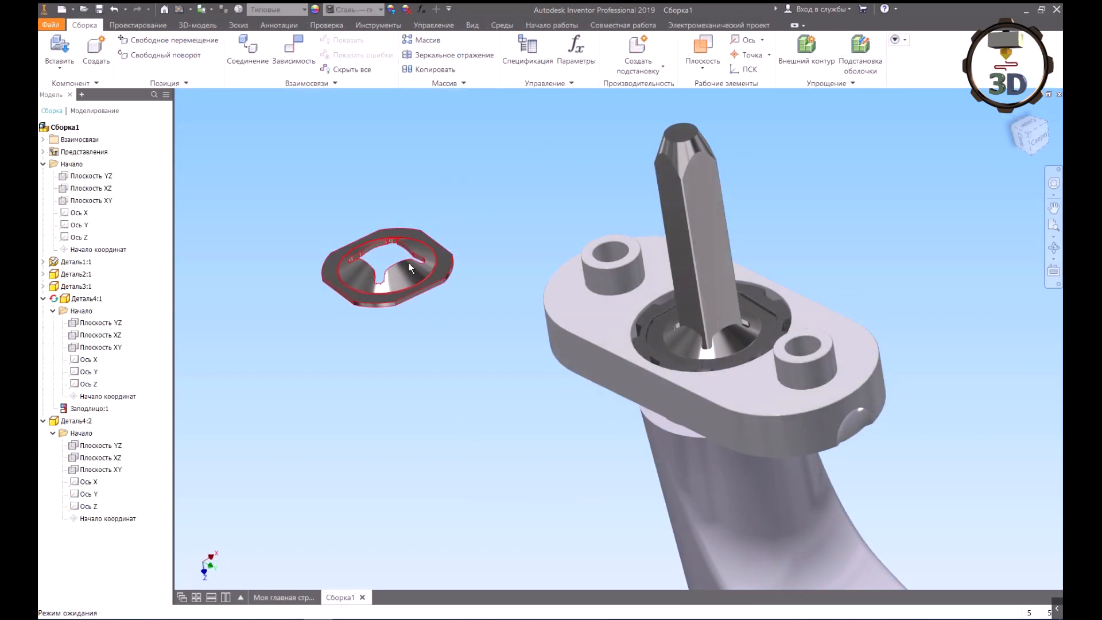
Step: Delete the spare copy of the locking ring lying beside the handle assembly
{"action": "left_click", "coordinate": [676, 334]}
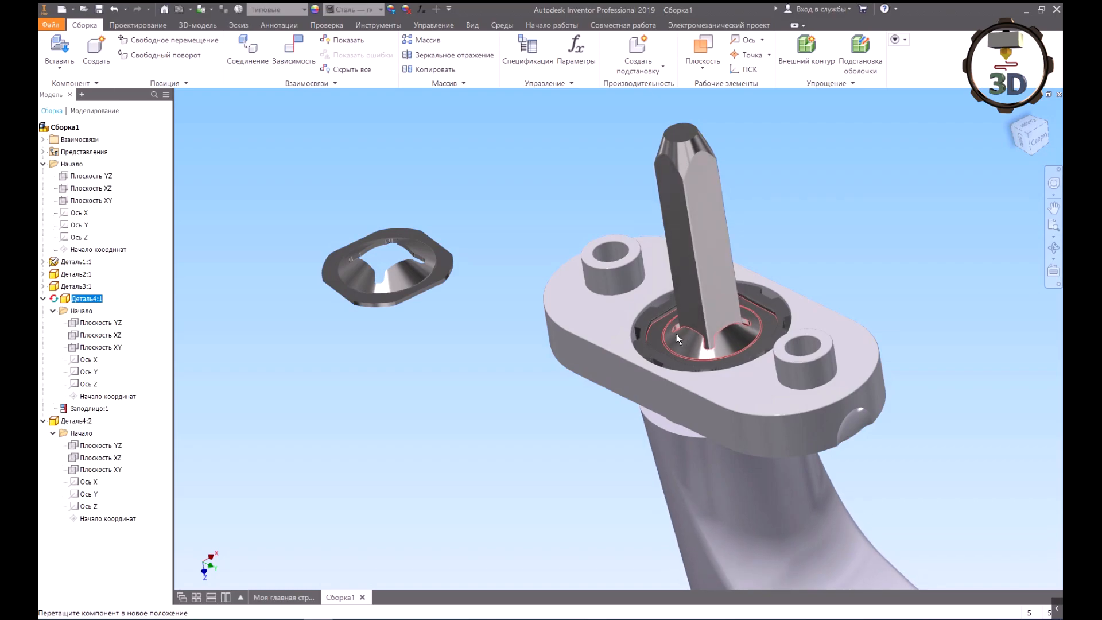
{"action": "left_click", "coordinate": [395, 286]}
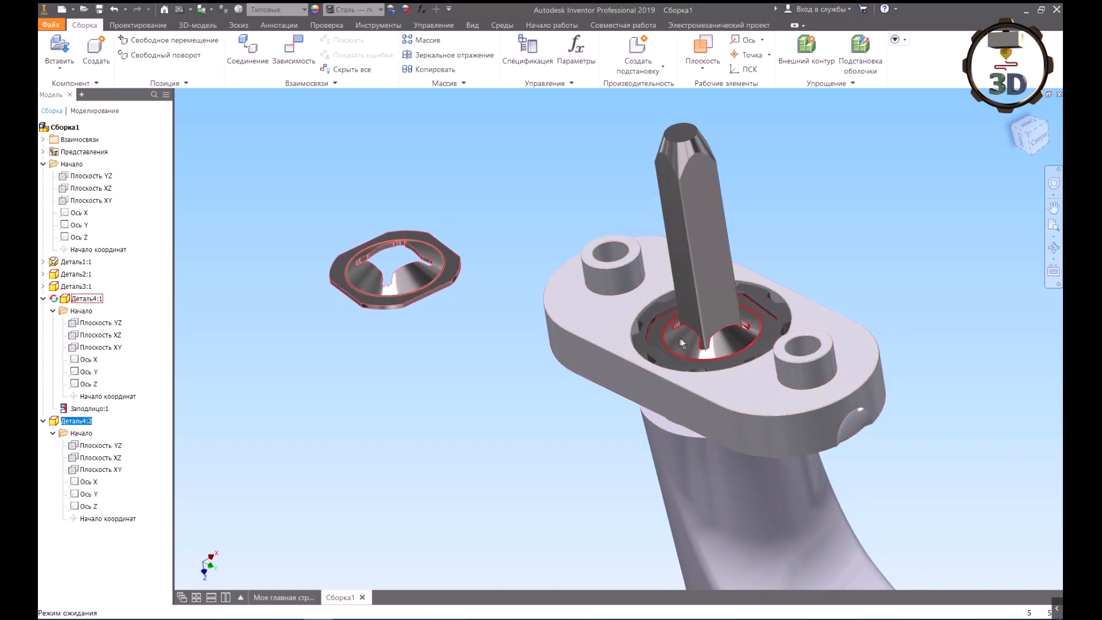
{"action": "left_click_drag", "start_coordinate": [381, 281], "coordinate": [392, 286]}
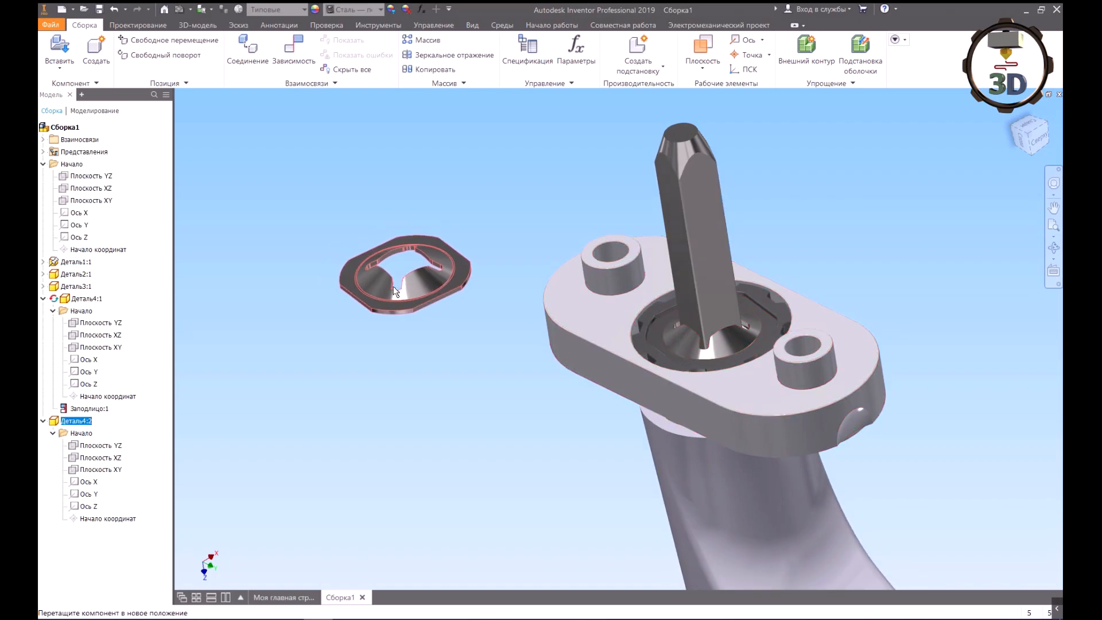
{"action": "left_click", "coordinate": [486, 225]}
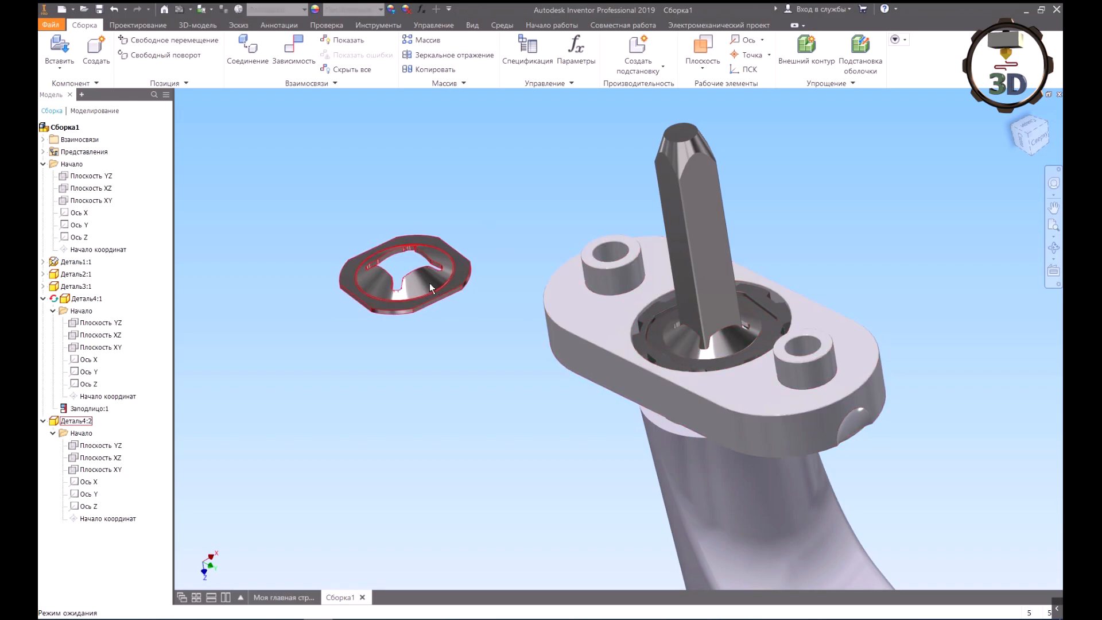
{"action": "key", "text": "Delete"}
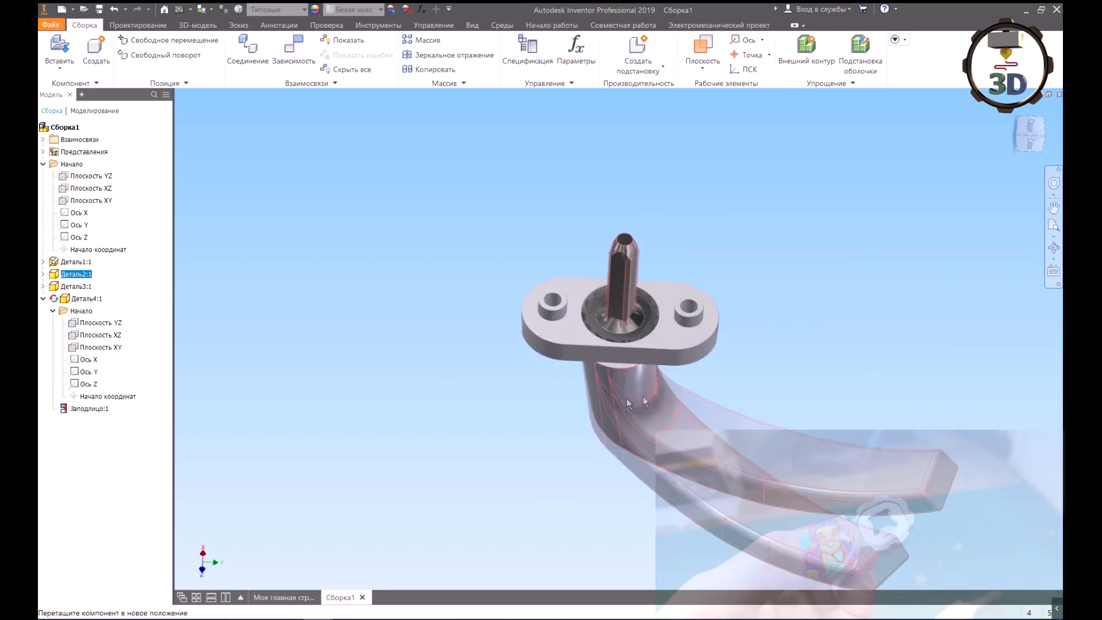
Step: Swing the handle and examine how the shaft, locking ring and toothed ring sit in the base
{"action": "left_click_drag", "start_coordinate": [600, 396], "coordinate": [646, 374]}
{"action": "scroll", "coordinate": [589, 317], "scroll_direction": "down", "scroll_amount": 4}
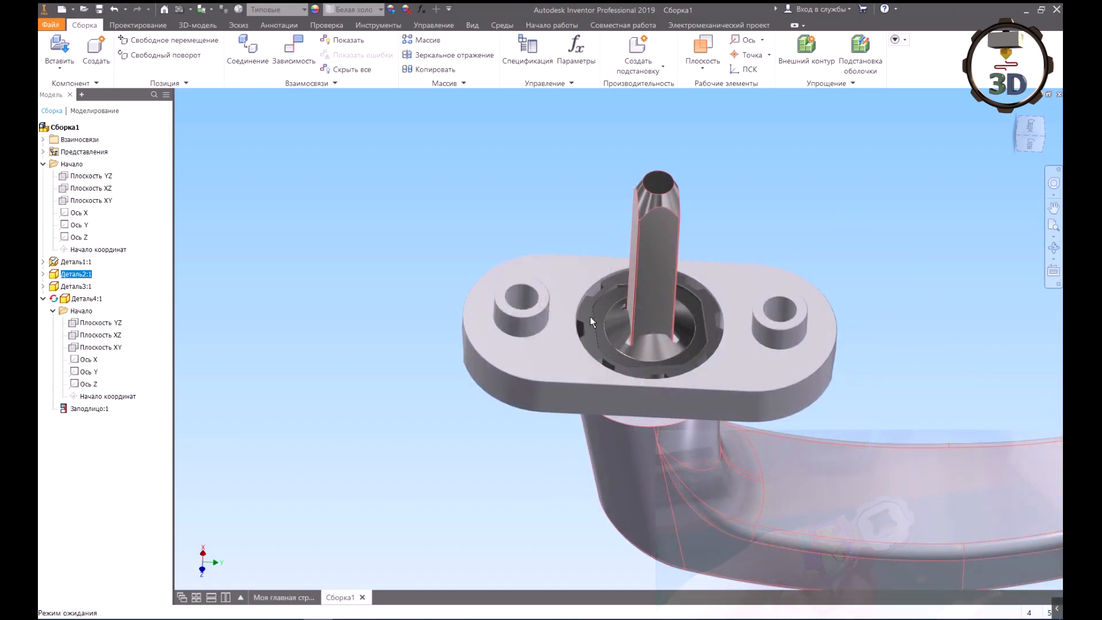
{"action": "mouse_move", "coordinate": [606, 332]}
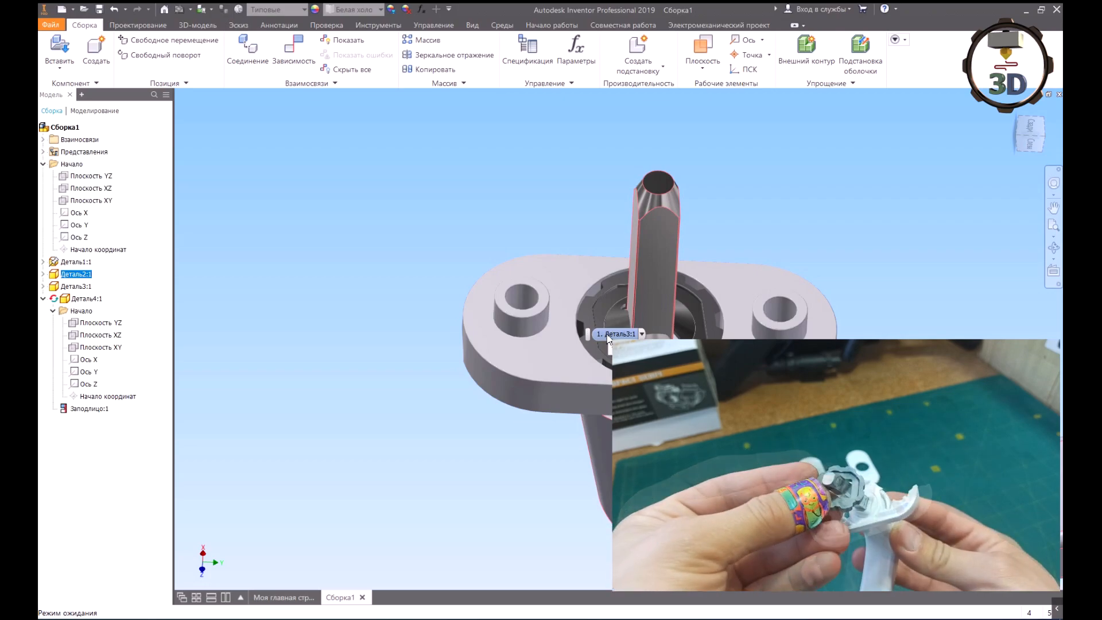
{"action": "mouse_move", "coordinate": [649, 350]}
{"action": "left_mouse_down"}
{"action": "mouse_move", "coordinate": [677, 359]}
{"action": "mouse_move", "coordinate": [649, 367]}
{"action": "mouse_move", "coordinate": [628, 356]}
{"action": "mouse_move", "coordinate": [649, 350]}
{"action": "left_mouse_up"}
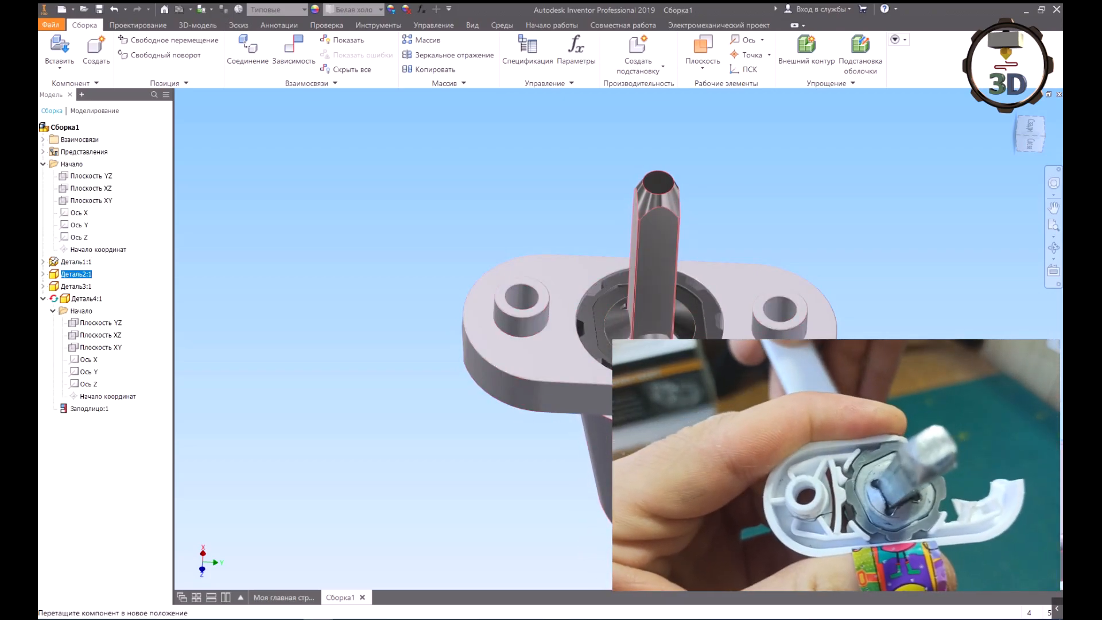
{"action": "middle_click_drag", "start_coordinate": [798, 319], "coordinate": [803, 373], "text": "shift"}
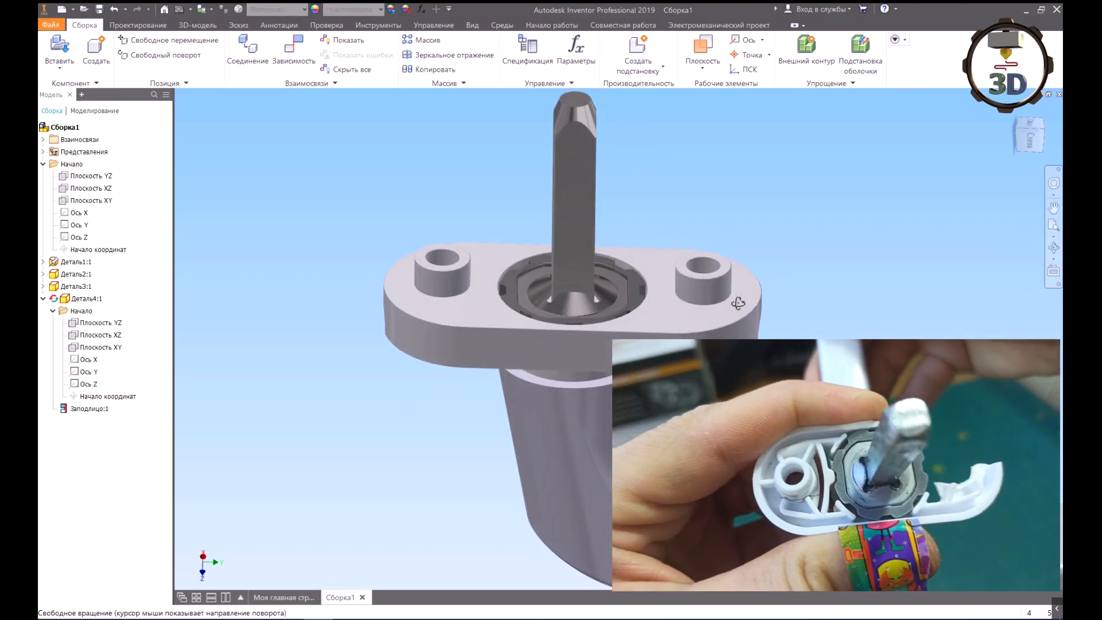
{"action": "middle_click_drag", "start_coordinate": [605, 303], "coordinate": [487, 258], "text": "shift"}
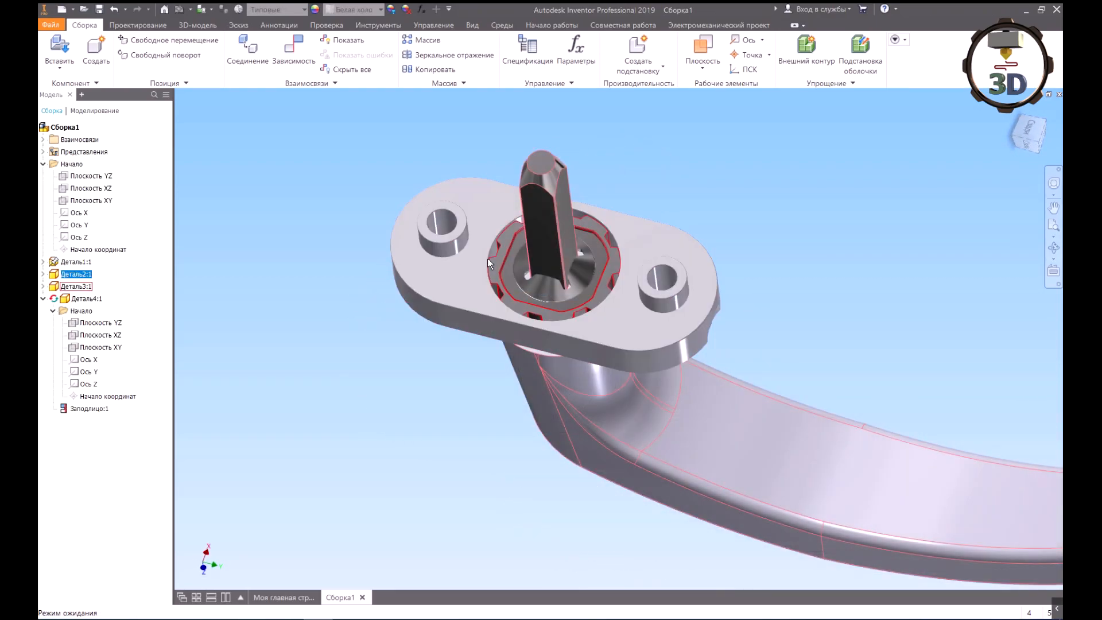
{"action": "left_click_drag", "start_coordinate": [740, 439], "coordinate": [680, 410]}
Step: Constrain the flat face inside the toothed ring to the base's long side face with a directed angle of 0,00 degrees
{"action": "left_click", "coordinate": [301, 59]}
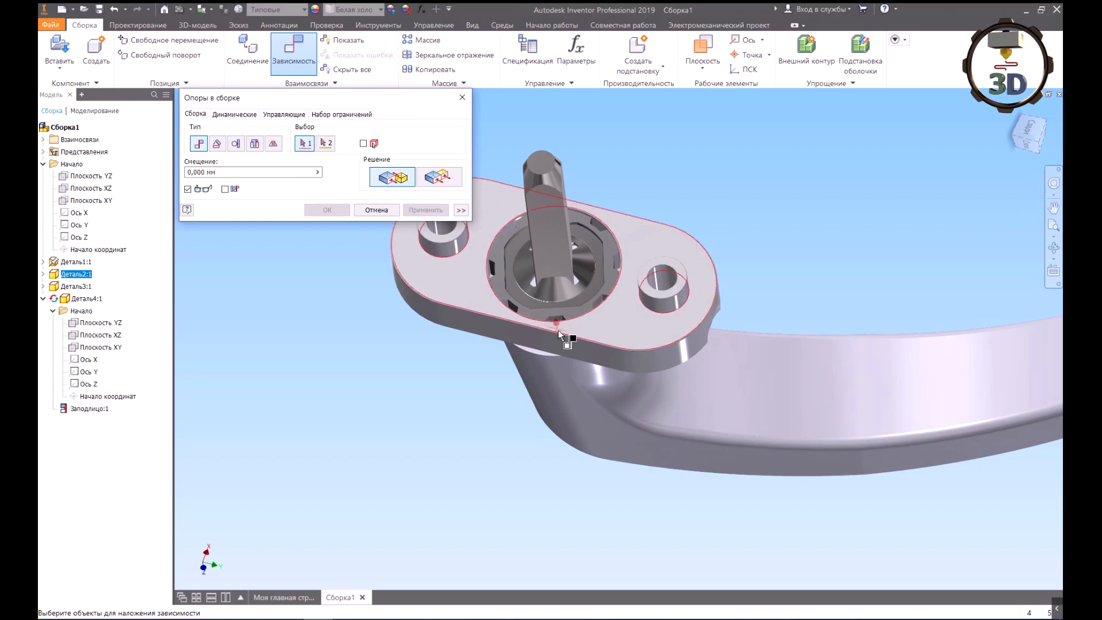
{"action": "scroll", "coordinate": [571, 247], "scroll_direction": "up", "scroll_amount": 5}
{"action": "middle_click_drag", "start_coordinate": [688, 270], "coordinate": [634, 268], "text": "shift"}
{"action": "left_click", "coordinate": [635, 268]}
{"action": "scroll", "coordinate": [694, 216], "scroll_direction": "down", "scroll_amount": 5}
{"action": "scroll", "coordinate": [666, 256], "scroll_direction": "up", "scroll_amount": 2}
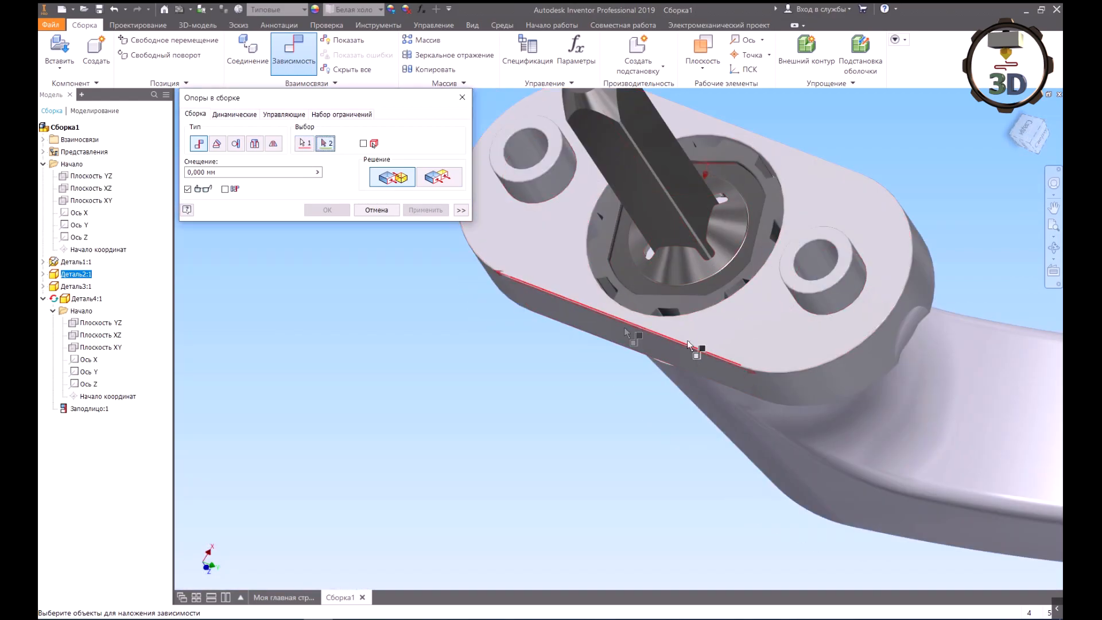
{"action": "left_click", "coordinate": [598, 325]}
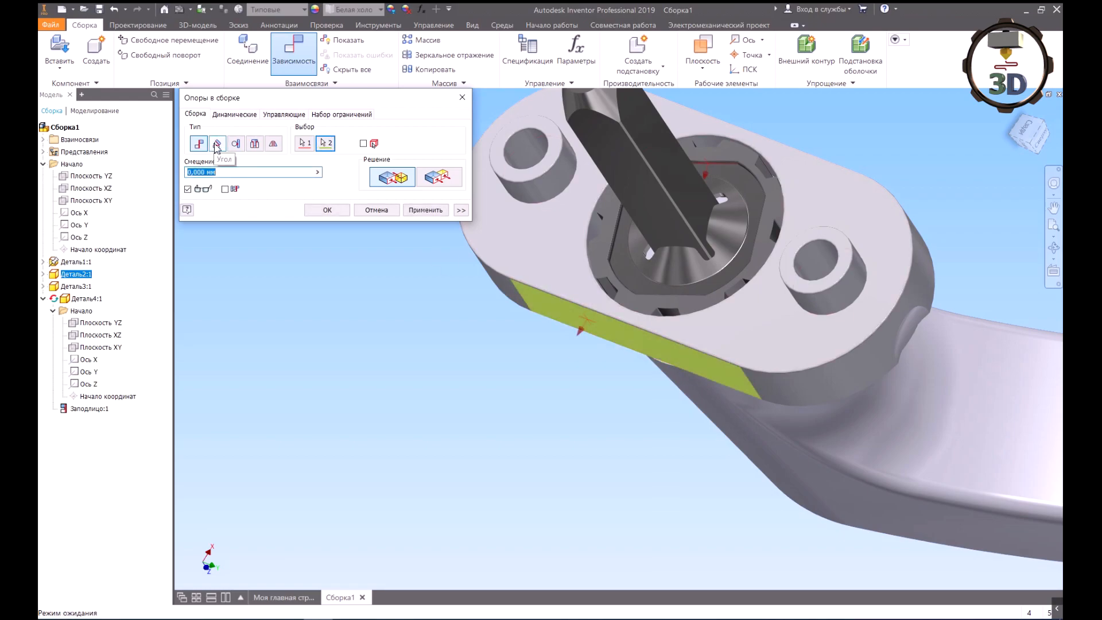
{"action": "left_click", "coordinate": [216, 144]}
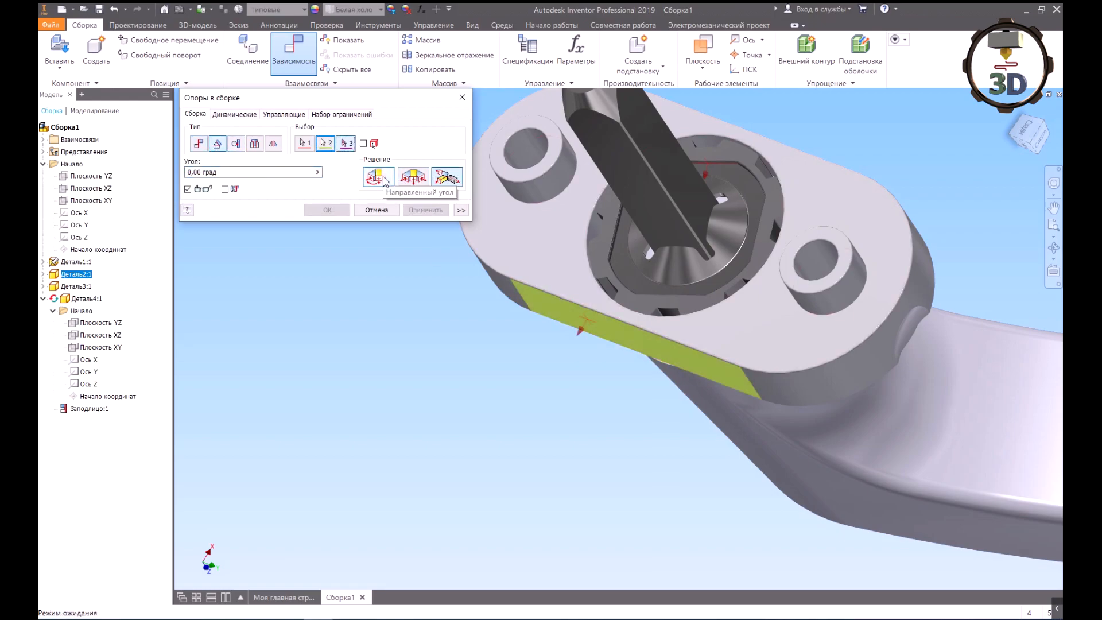
{"action": "left_click", "coordinate": [378, 177]}
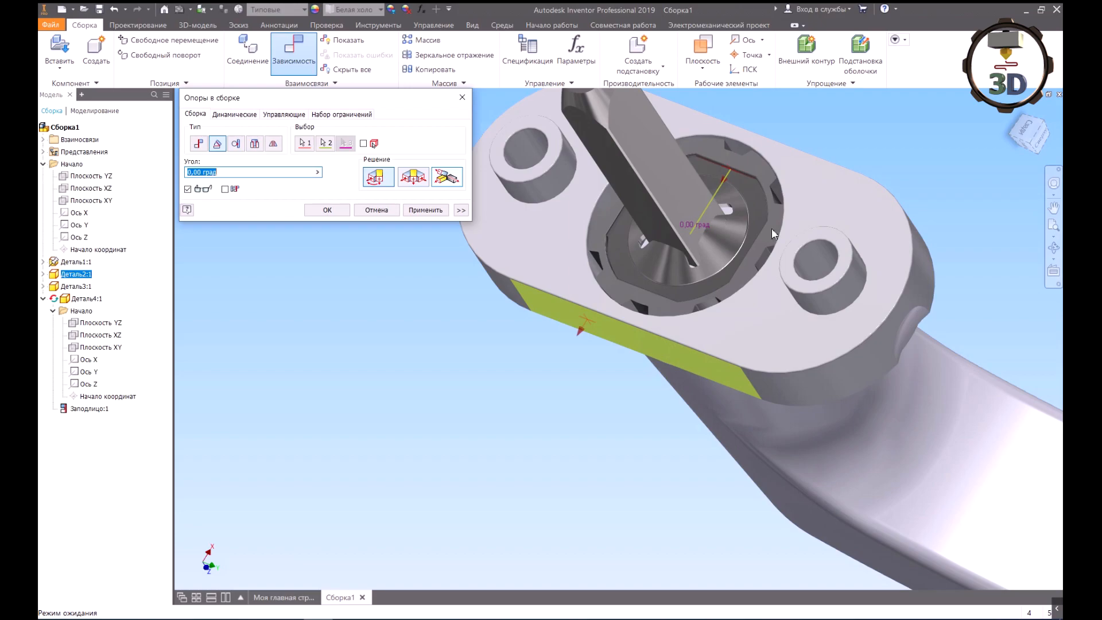
{"action": "scroll", "coordinate": [601, 271], "scroll_direction": "down", "scroll_amount": 5}
{"action": "scroll", "coordinate": [561, 251], "scroll_direction": "up", "scroll_amount": 2}
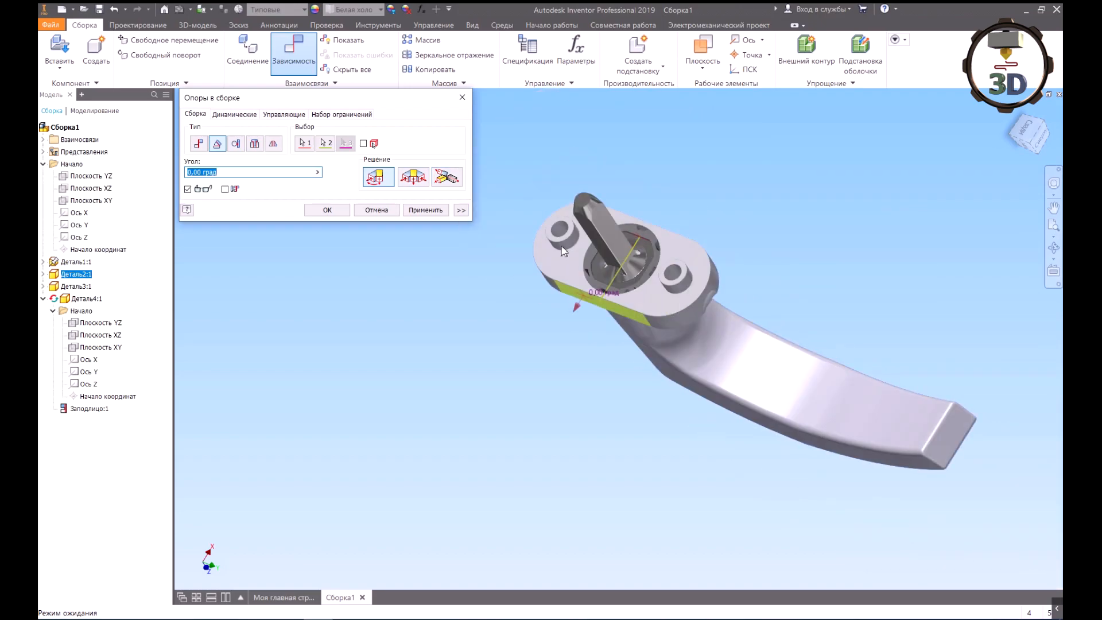
{"action": "left_click", "coordinate": [462, 98]}
{"action": "left_click_drag", "start_coordinate": [739, 341], "coordinate": [724, 345]}
{"action": "scroll", "coordinate": [606, 246], "scroll_direction": "up", "scroll_amount": 3}
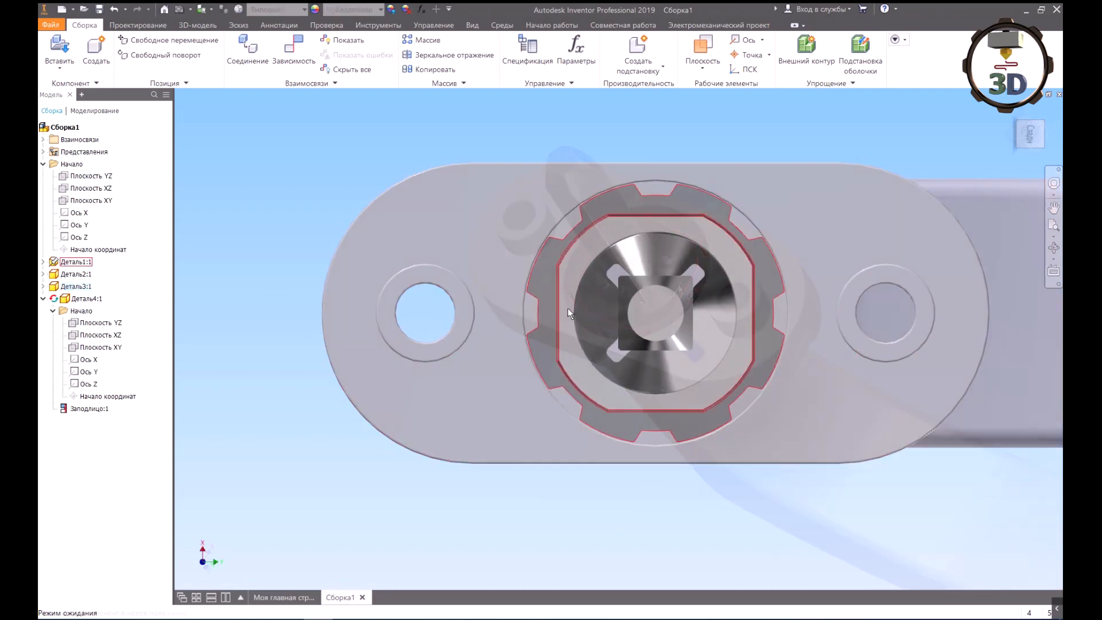
Step: Edit the base part in place and start a sketch on its flat face around the round recess
{"action": "scroll", "coordinate": [536, 310], "scroll_direction": "up", "scroll_amount": 3}
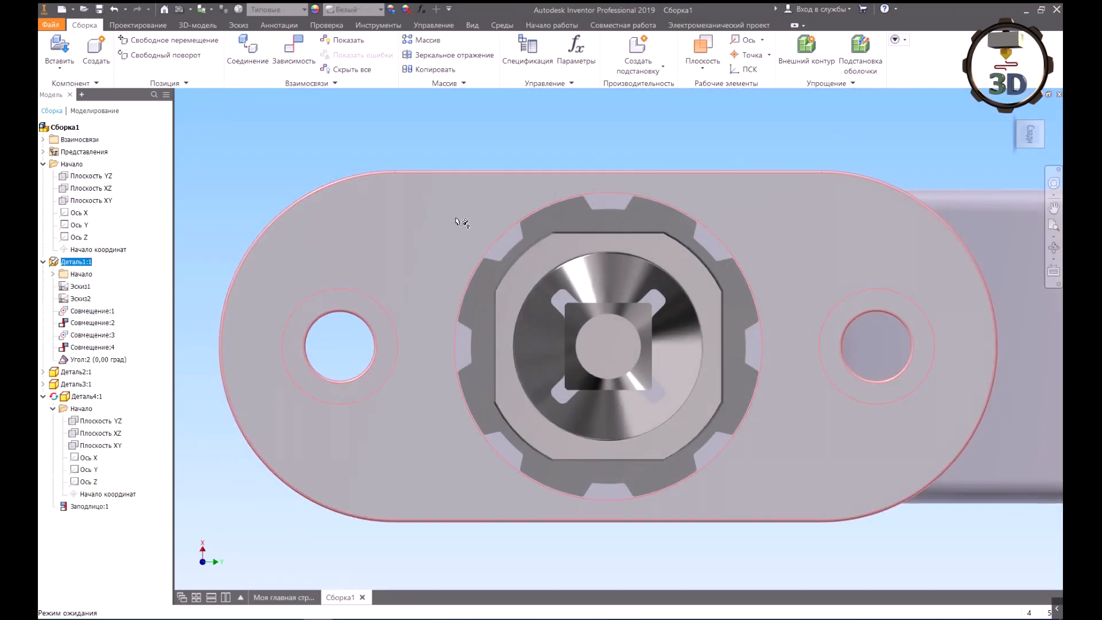
{"action": "double_click", "coordinate": [456, 218]}
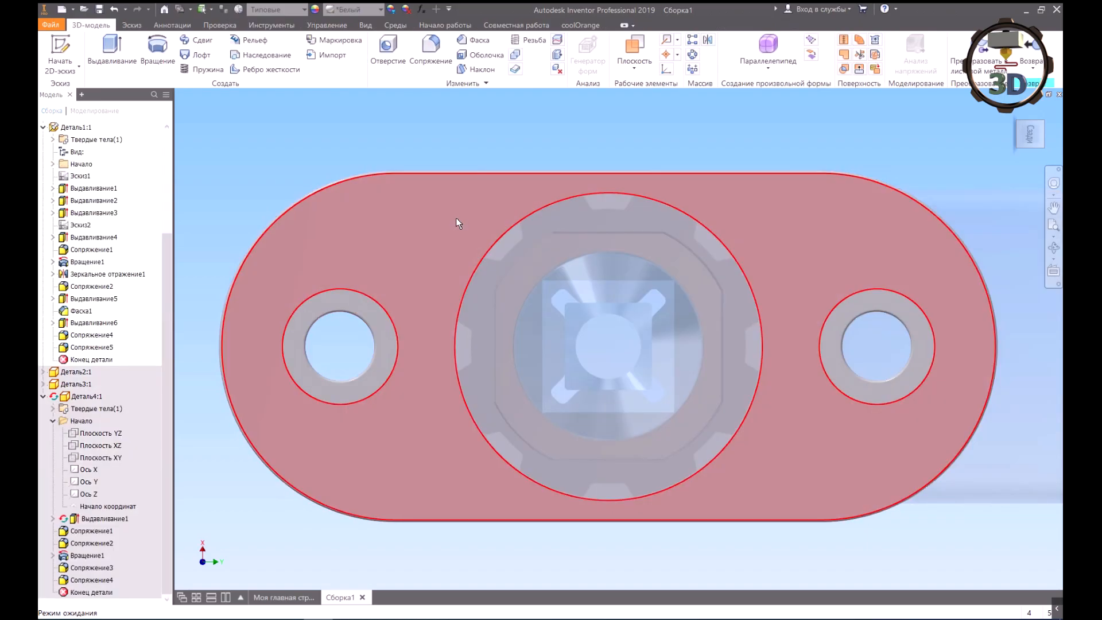
{"action": "left_click", "coordinate": [439, 341]}
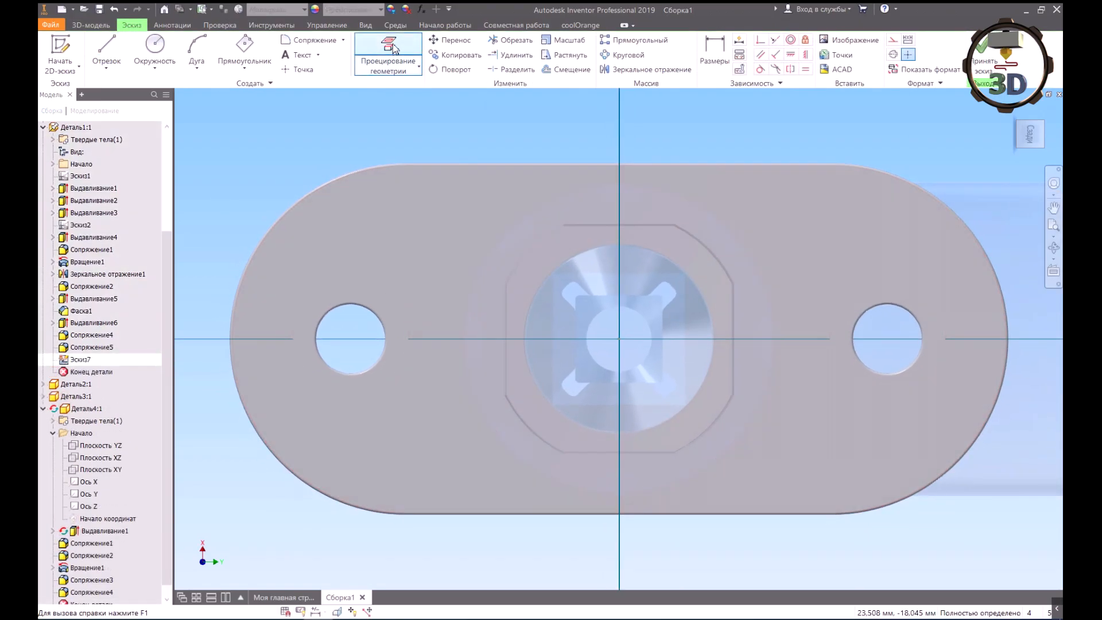
Step: Project the toothed ring's outline and the base face's contours into the sketch
{"action": "left_click", "coordinate": [398, 57]}
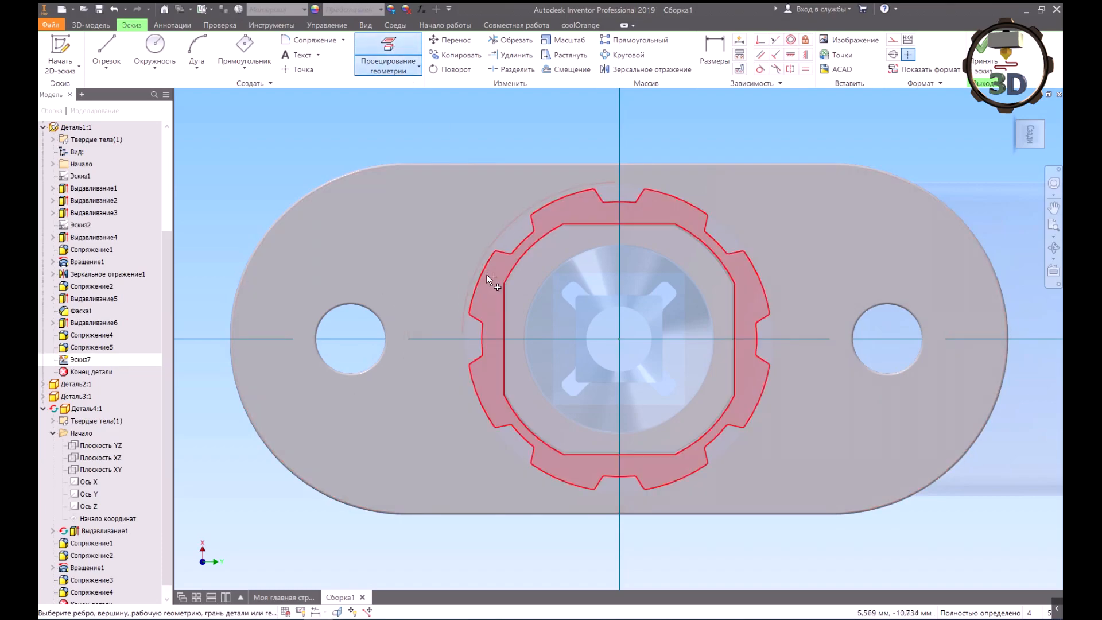
{"action": "left_click", "coordinate": [491, 286]}
{"action": "scroll", "coordinate": [481, 321], "scroll_direction": "up", "scroll_amount": 3}
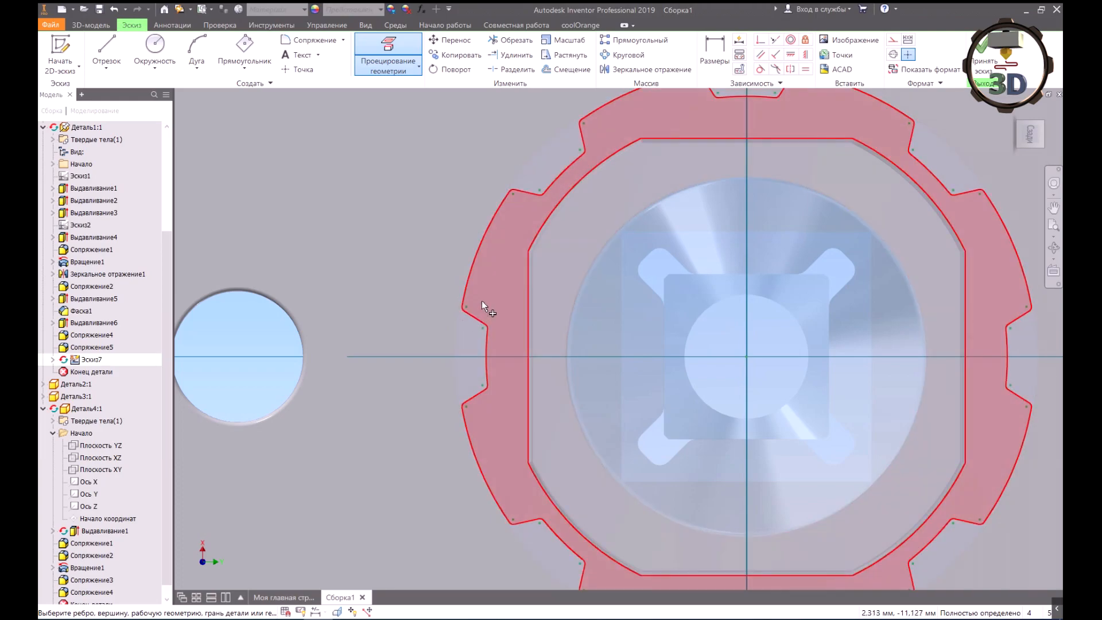
{"action": "scroll", "coordinate": [481, 304], "scroll_direction": "down", "scroll_amount": 3}
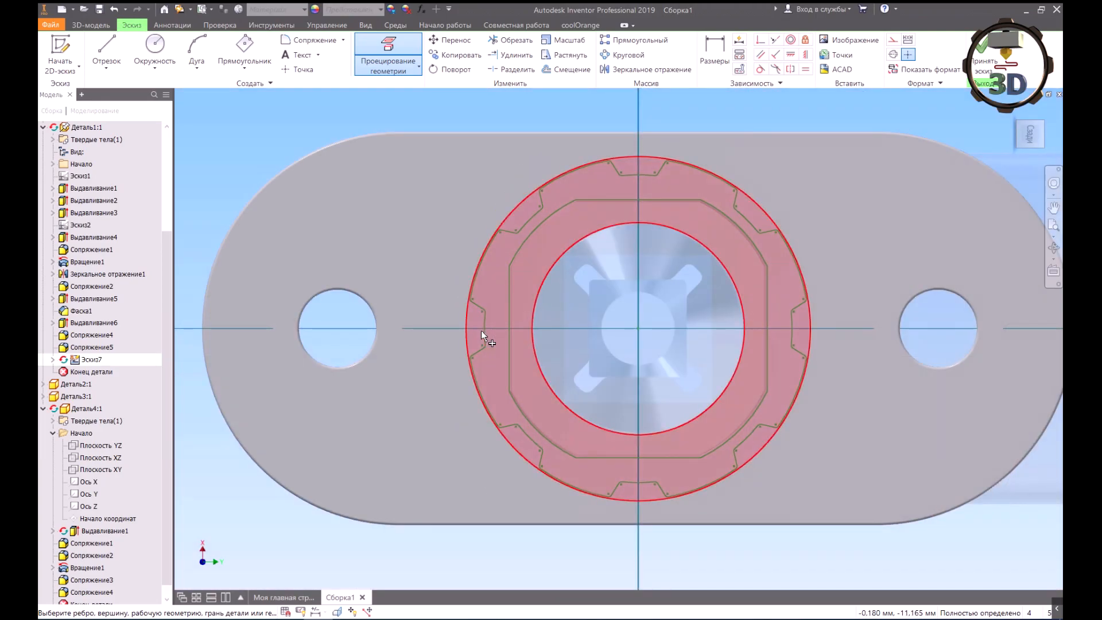
{"action": "left_click", "coordinate": [429, 202]}
{"action": "key", "text": "Escape"}
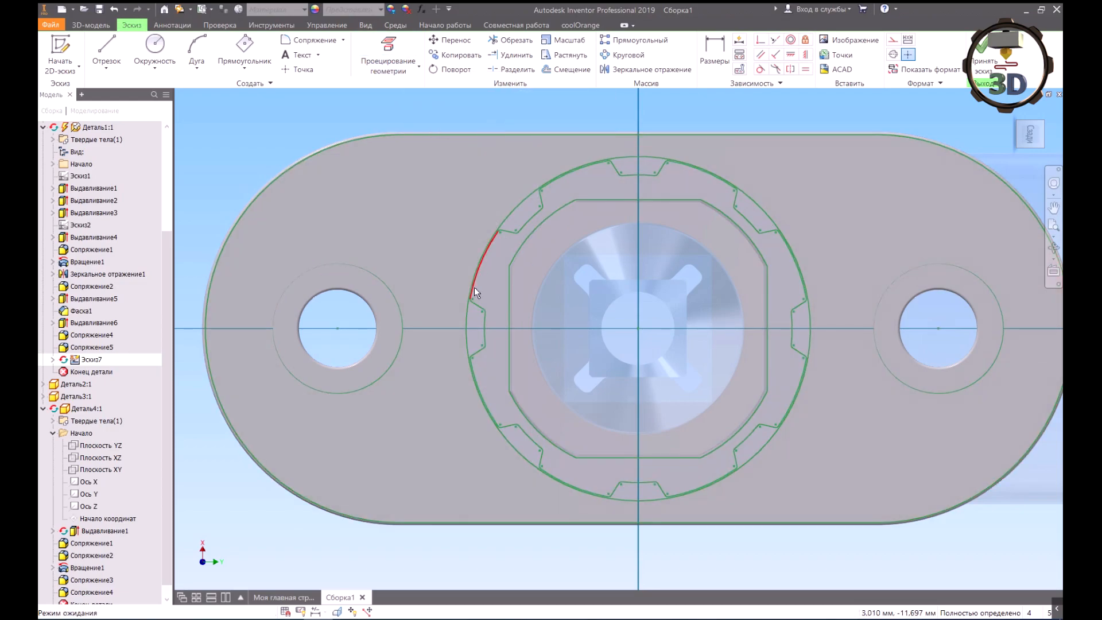
Step: Sketch three connected lines, slanted, vertical and slanted, across the toothed ring's left notch, the upper slanted one about 2,8 mm long
{"action": "scroll", "coordinate": [474, 287], "scroll_direction": "up", "scroll_amount": 5}
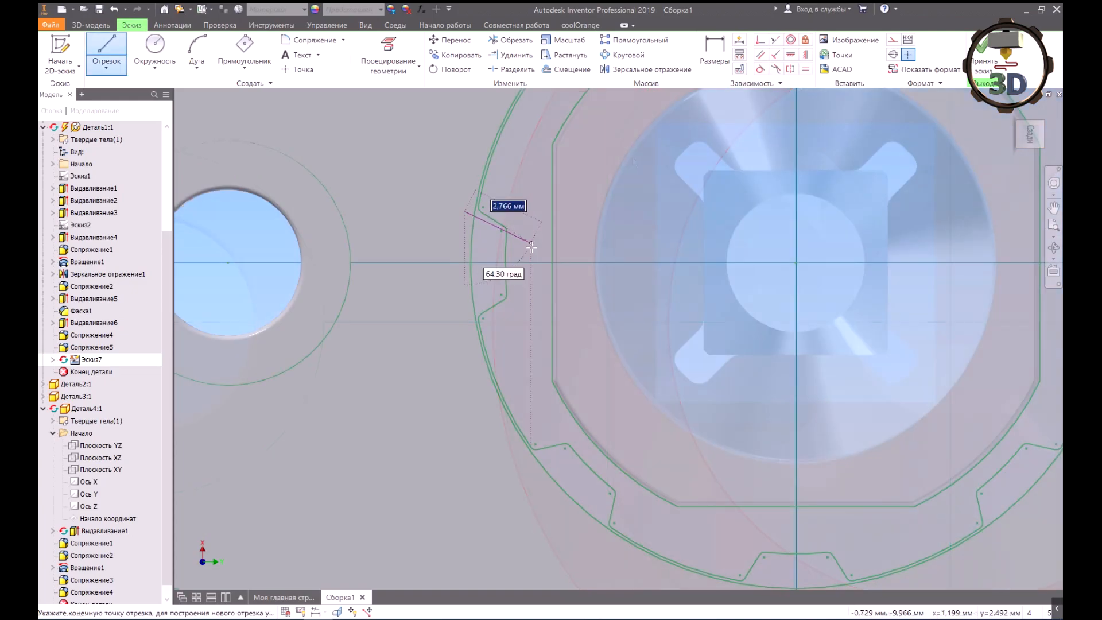
{"action": "left_click", "coordinate": [531, 249]}
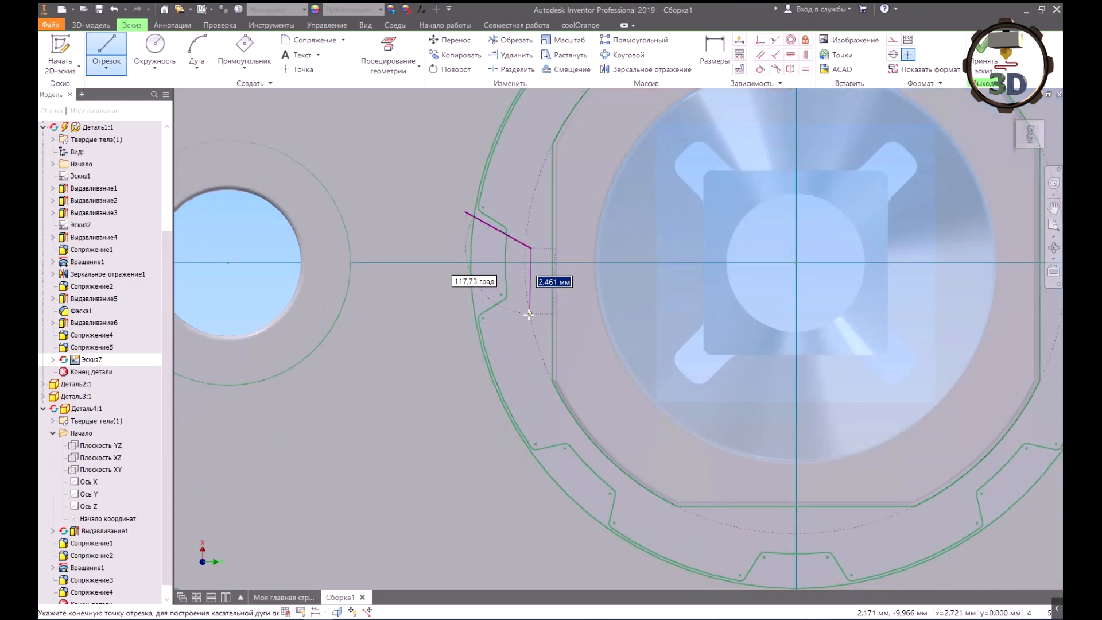
{"action": "left_click", "coordinate": [530, 320]}
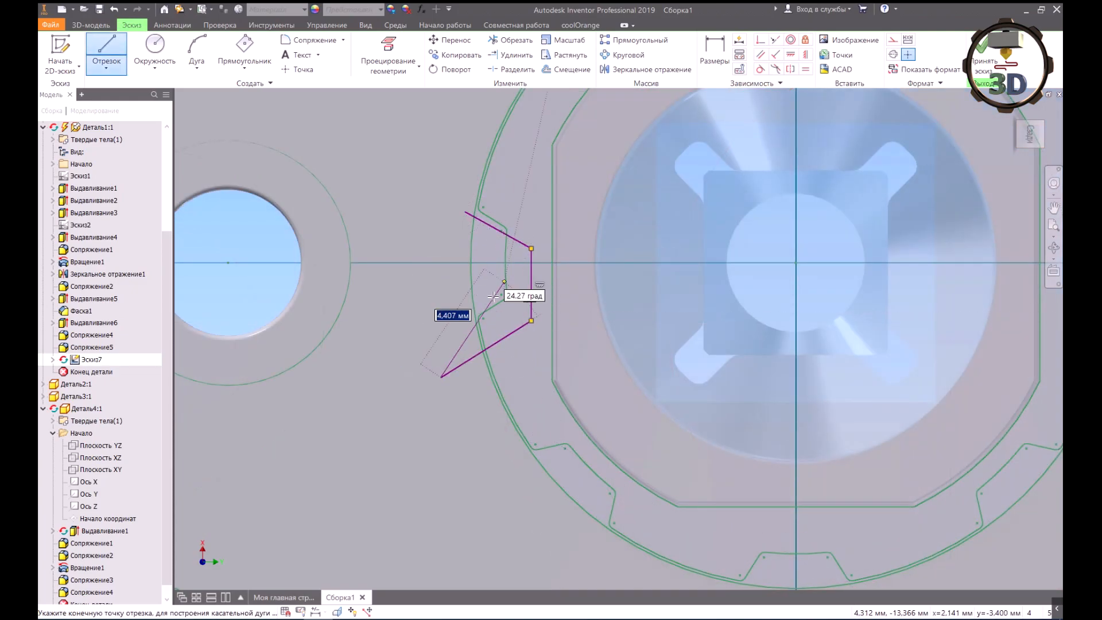
{"action": "key", "text": "Escape"}
{"action": "scroll", "coordinate": [502, 344], "scroll_direction": "up", "scroll_amount": 2}
{"action": "left_click_drag", "start_coordinate": [506, 371], "coordinate": [488, 328]}
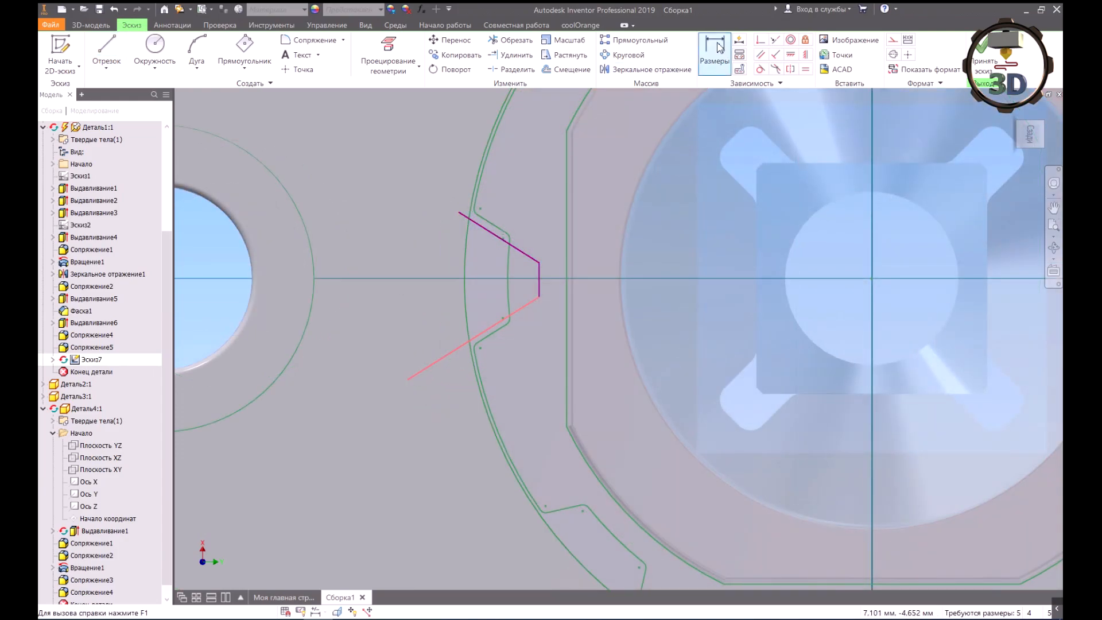
Step: Dimension both slanted lines 0,1 mm from the matching slanted edges of the notch
{"action": "left_click", "coordinate": [719, 49]}
{"action": "left_click", "coordinate": [489, 221]}
{"action": "left_click", "coordinate": [511, 198]}
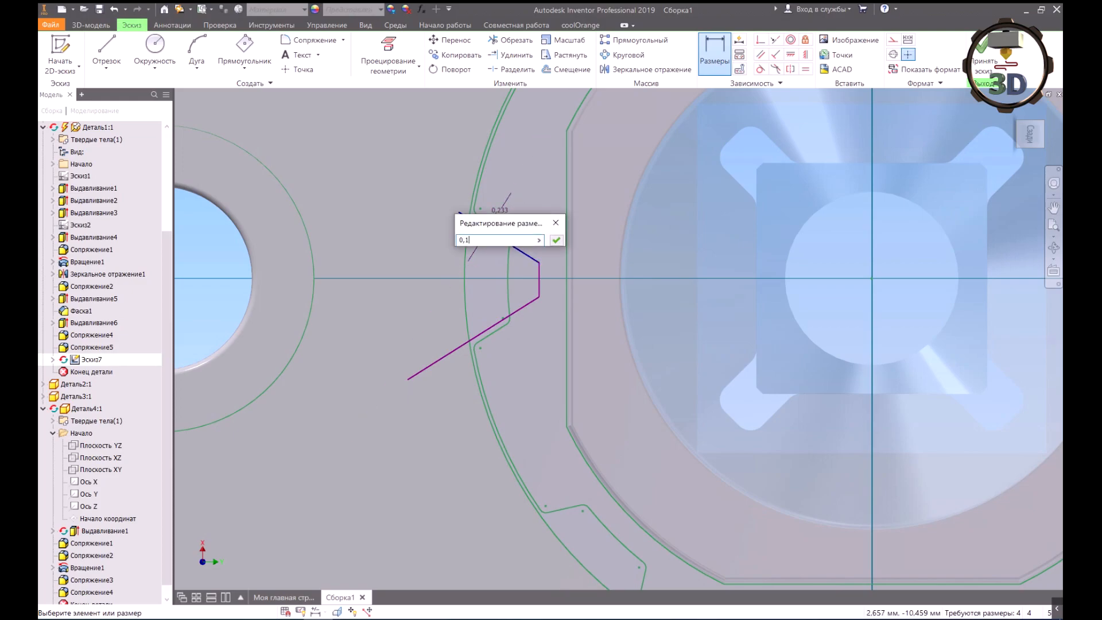
{"action": "type", "text": "0,1"}
{"action": "key", "text": "Return"}
{"action": "left_click", "coordinate": [488, 325]}
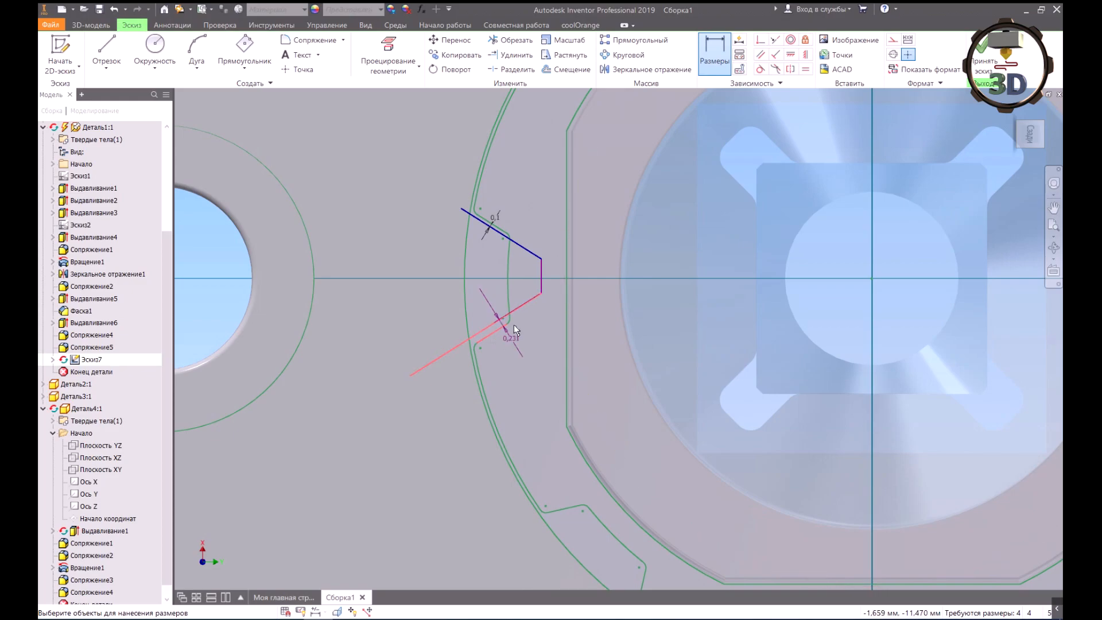
{"action": "left_click", "coordinate": [532, 319]}
{"action": "type", "text": "0,1"}
{"action": "key", "text": "Return"}
Step: Dimension the vertical line 0,1 mm from the bottom of the toothed ring's notch
{"action": "scroll", "coordinate": [526, 264], "scroll_direction": "up", "scroll_amount": 4}
{"action": "left_click", "coordinate": [502, 279]}
{"action": "left_click", "coordinate": [539, 172]}
{"action": "type", "text": "0,1"}
{"action": "key", "text": "Return"}
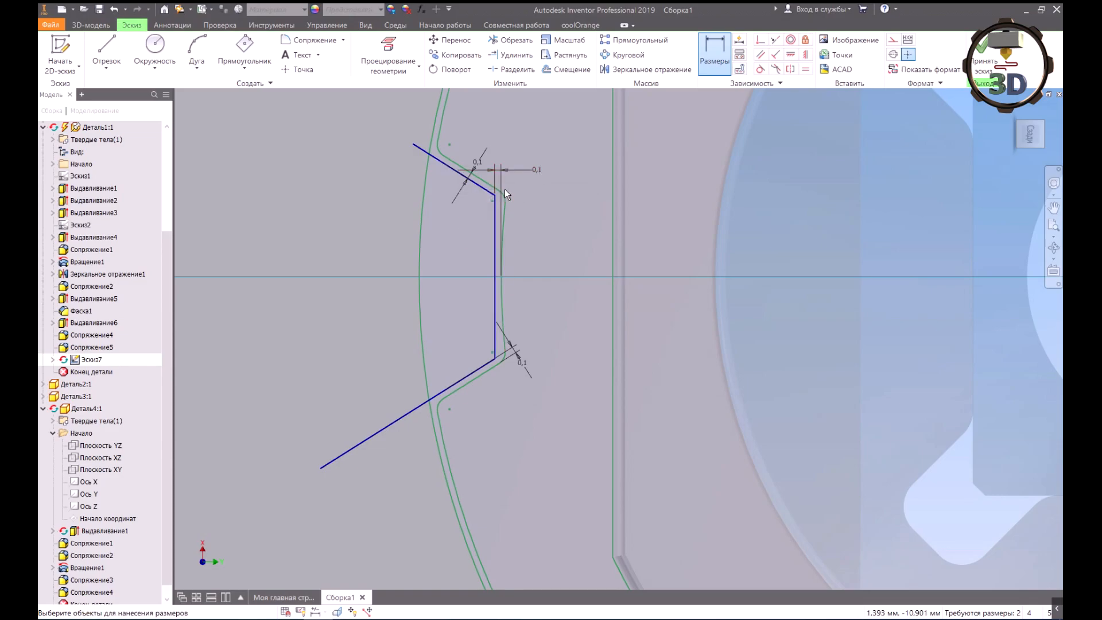
Step: Trim the outer ends of both slanted lines at the recess circle and finish the tooth sketch
{"action": "left_click", "coordinate": [420, 147]}
{"action": "left_click", "coordinate": [392, 422]}
{"action": "scroll", "coordinate": [392, 422], "scroll_direction": "down", "scroll_amount": 5}
{"action": "key", "text": "Escape"}
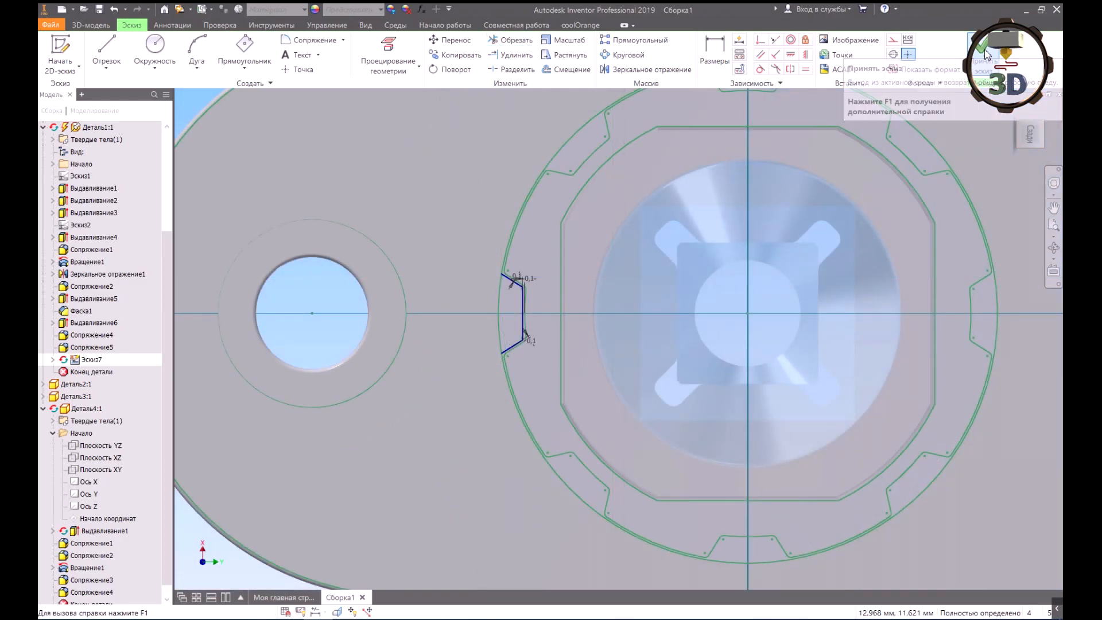
{"action": "left_click", "coordinate": [982, 46]}
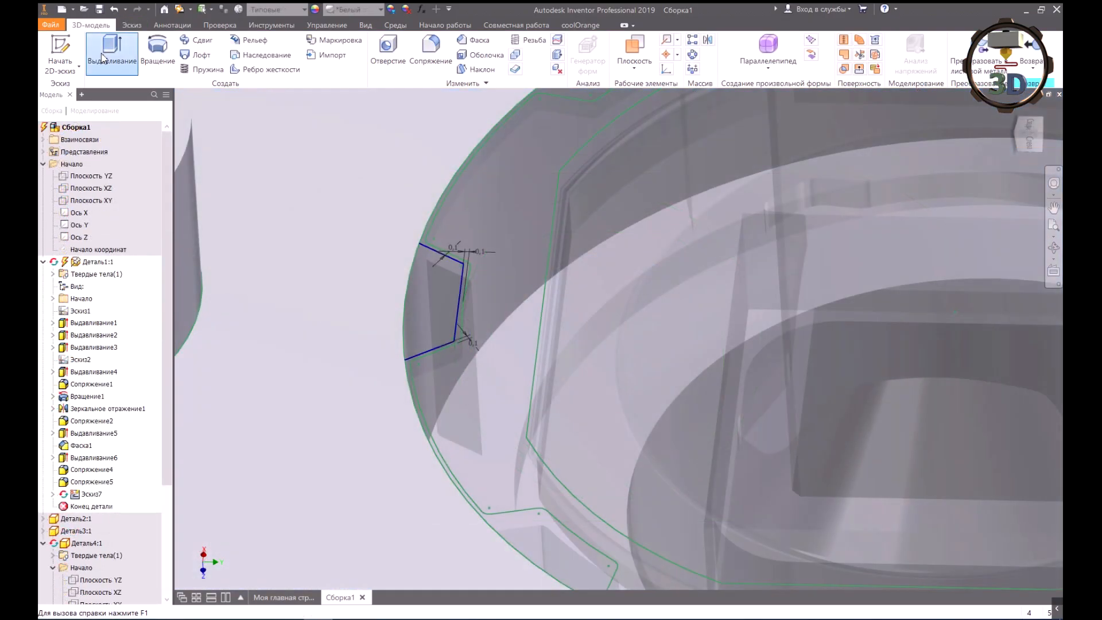
Step: Extrude the tooth profile downward into the recess in the reversed direction, with the extent set to the next face
{"action": "left_click", "coordinate": [112, 57]}
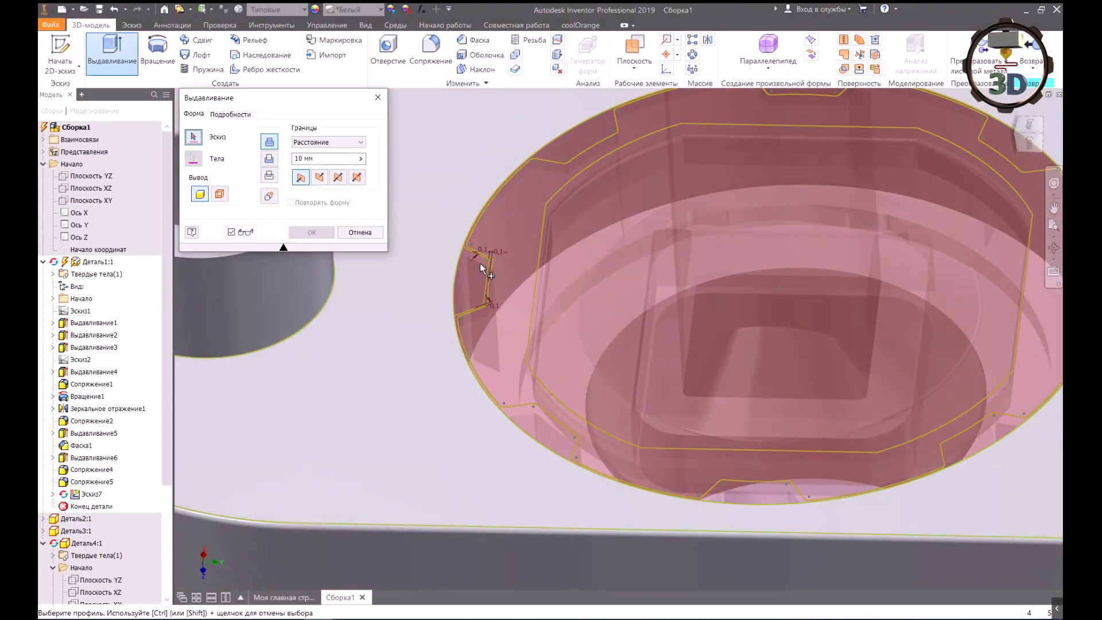
{"action": "left_click", "coordinate": [484, 264]}
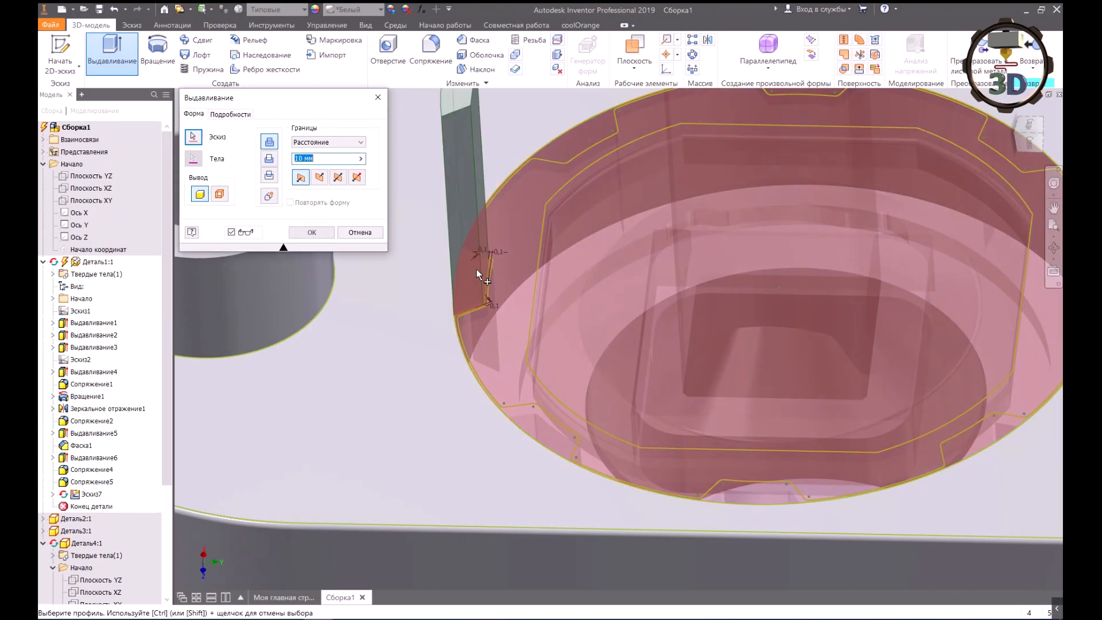
{"action": "scroll", "coordinate": [461, 292], "scroll_direction": "down", "scroll_amount": 4}
{"action": "scroll", "coordinate": [463, 279], "scroll_direction": "up", "scroll_amount": 3}
{"action": "left_click", "coordinate": [319, 177]}
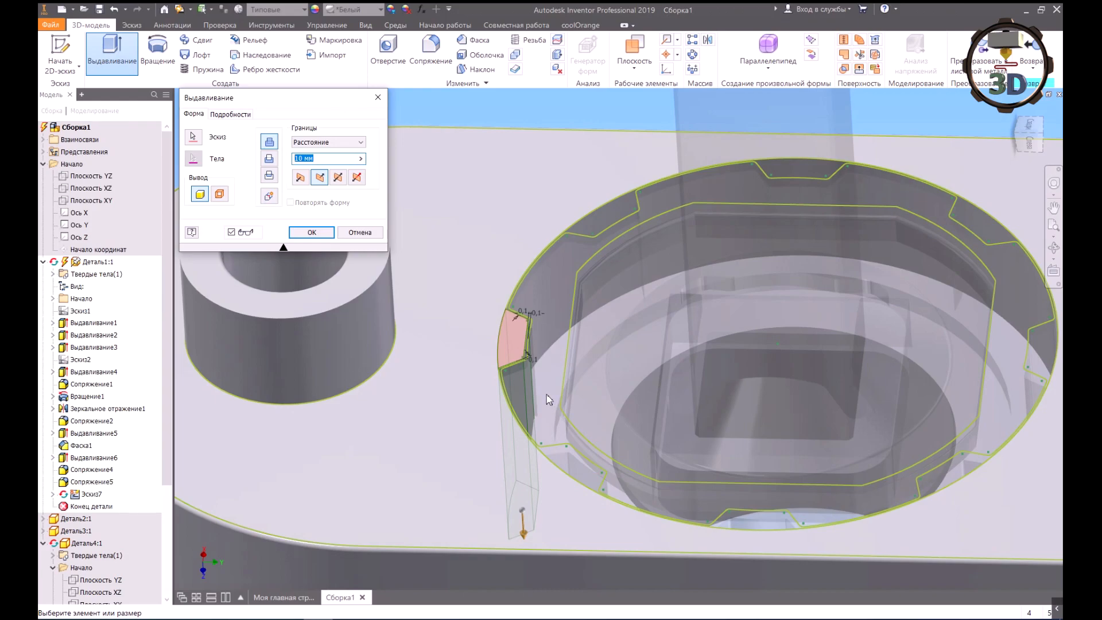
{"action": "left_click", "coordinate": [340, 142]}
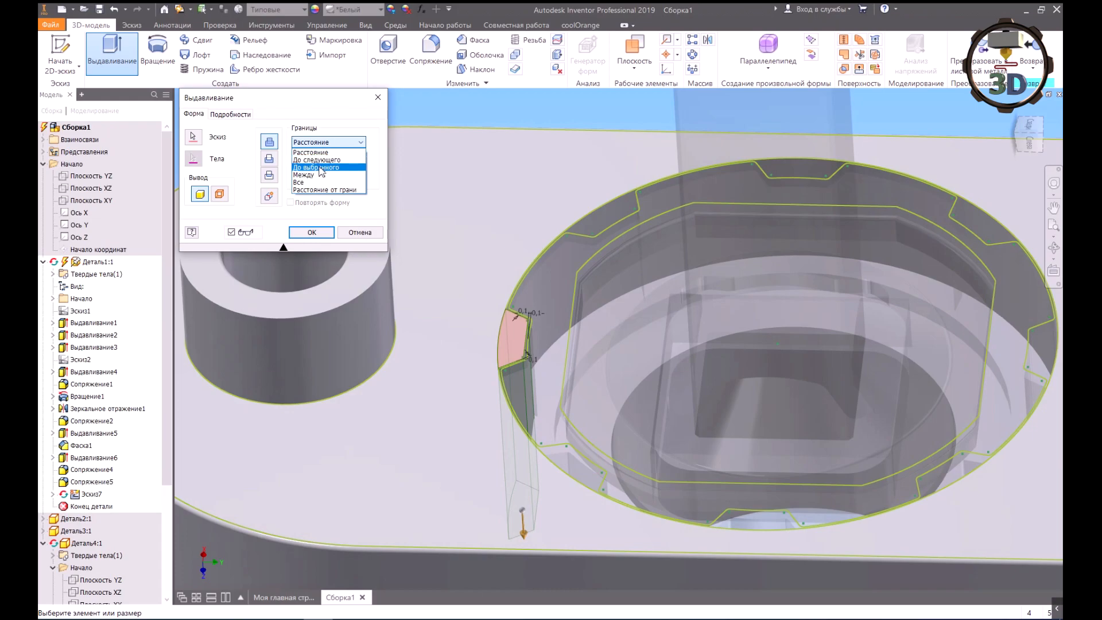
{"action": "left_click", "coordinate": [316, 160]}
{"action": "scroll", "coordinate": [549, 354], "scroll_direction": "down", "scroll_amount": 2}
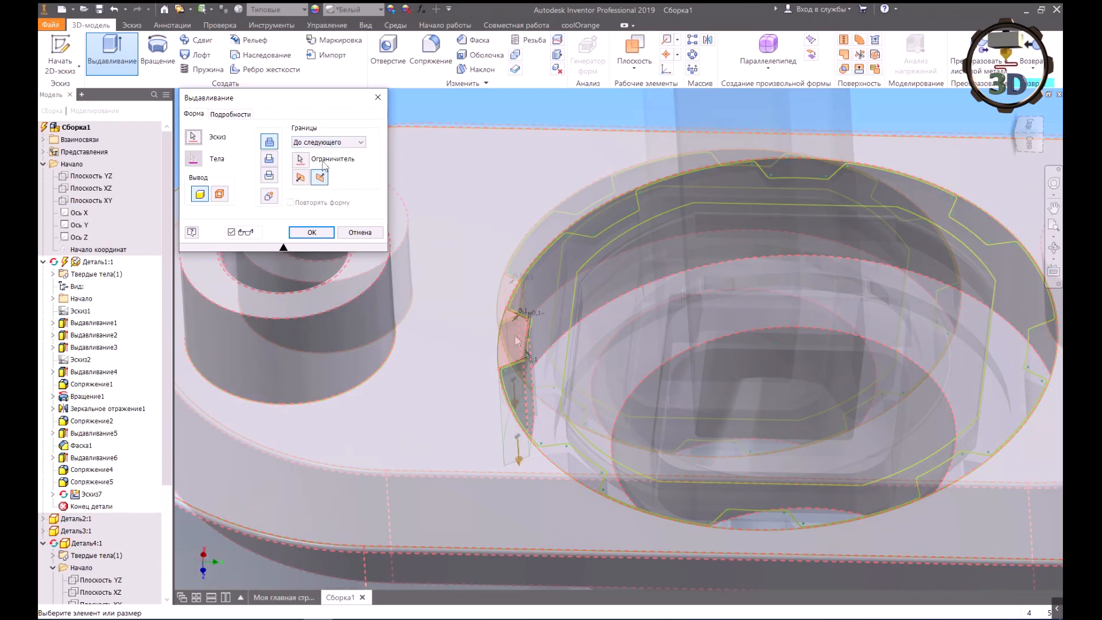
{"action": "left_click", "coordinate": [312, 232]}
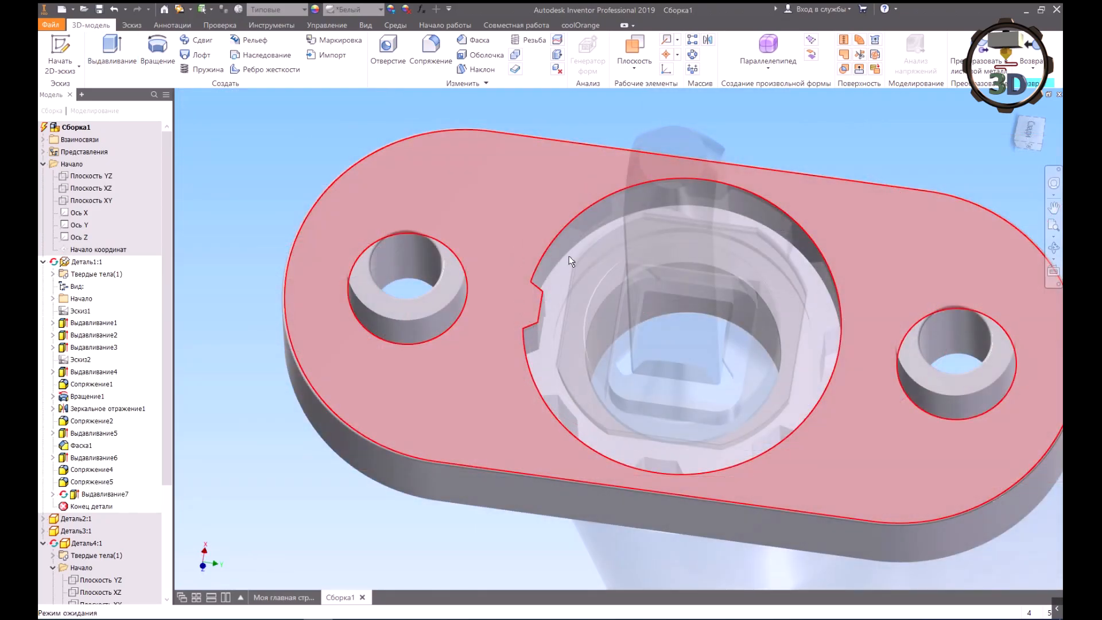
Step: Start a sketch on the base's large flat face and project that face's contours into it
{"action": "left_click", "coordinate": [511, 251]}
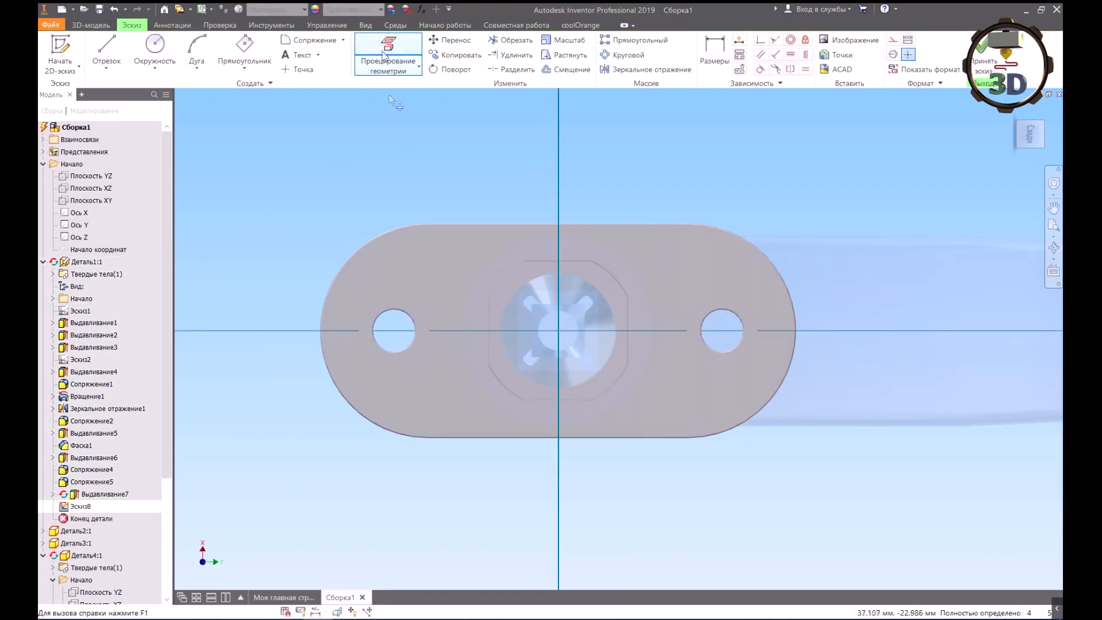
{"action": "left_click", "coordinate": [383, 55]}
{"action": "left_click", "coordinate": [449, 276]}
{"action": "right_click", "coordinate": [516, 163]}
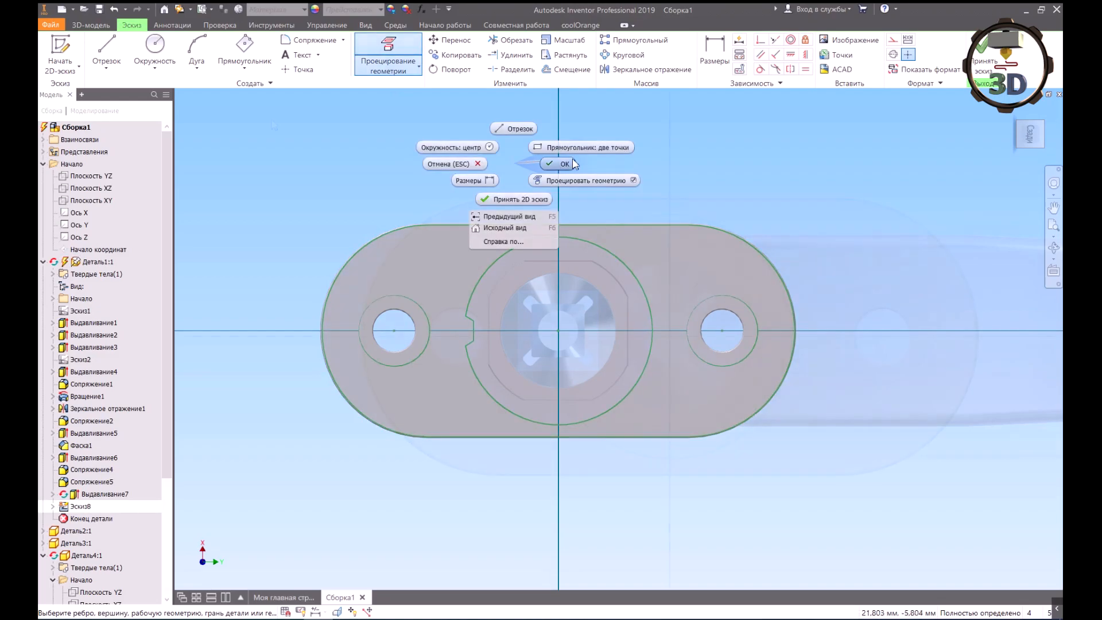
{"action": "left_click", "coordinate": [565, 164]}
Step: Draw two three-point arcs outward from the tooth's root corners, the upper one about 8,5 mm from end to end
{"action": "scroll", "coordinate": [618, 339], "scroll_direction": "up", "scroll_amount": 2}
{"action": "key", "text": "a"}
{"action": "left_click", "coordinate": [550, 316]}
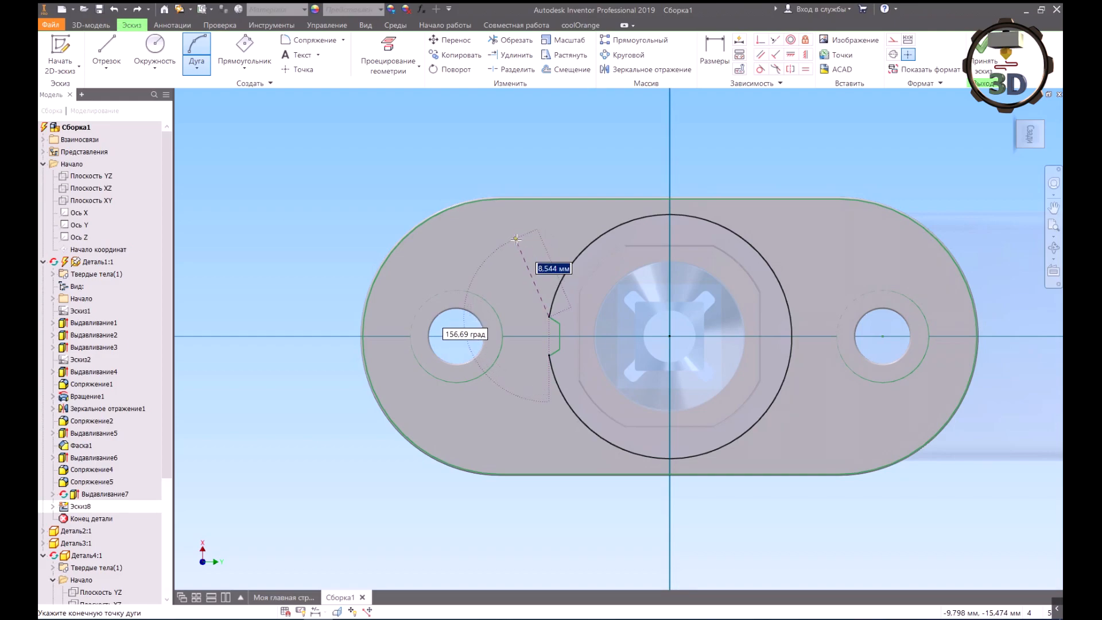
{"action": "left_click", "coordinate": [516, 239]}
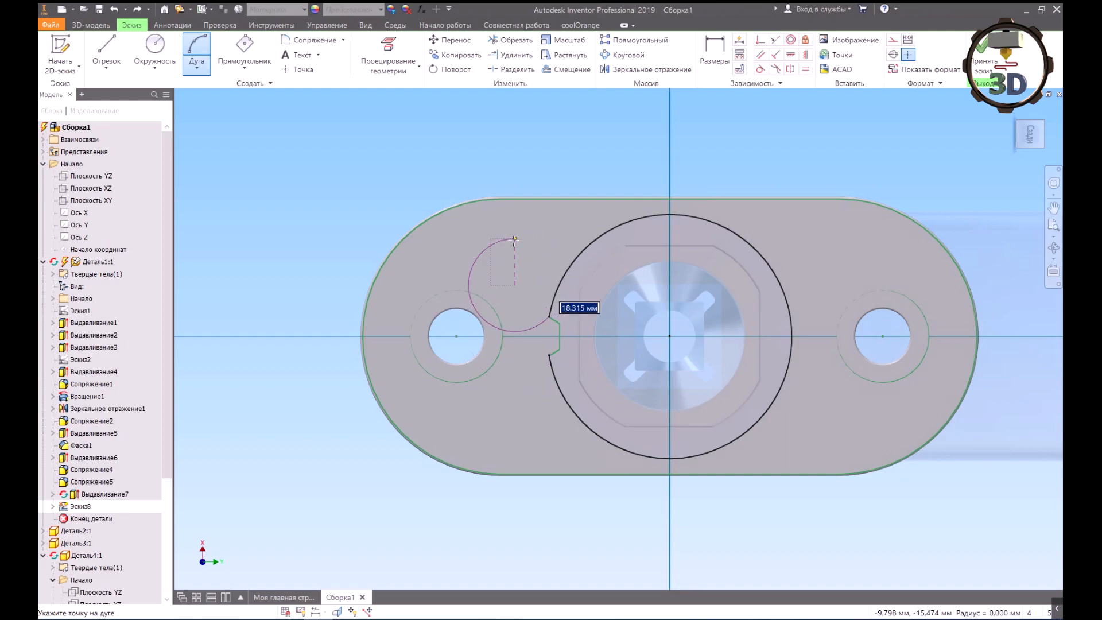
{"action": "left_click", "coordinate": [549, 356]}
{"action": "left_click", "coordinate": [488, 436]}
{"action": "left_click", "coordinate": [523, 412]}
Step: Draw a horizontal line from the centre of the recess circle towards the tooth
{"action": "left_click", "coordinate": [106, 52]}
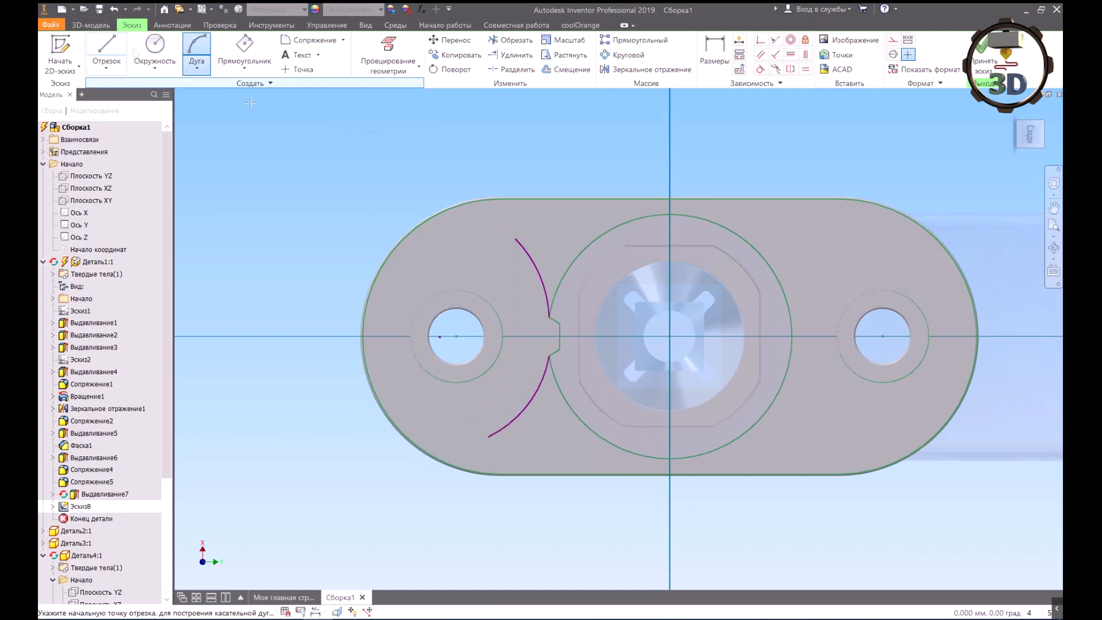
{"action": "left_click", "coordinate": [670, 337]}
{"action": "left_click", "coordinate": [601, 336]}
{"action": "right_click", "coordinate": [617, 308]}
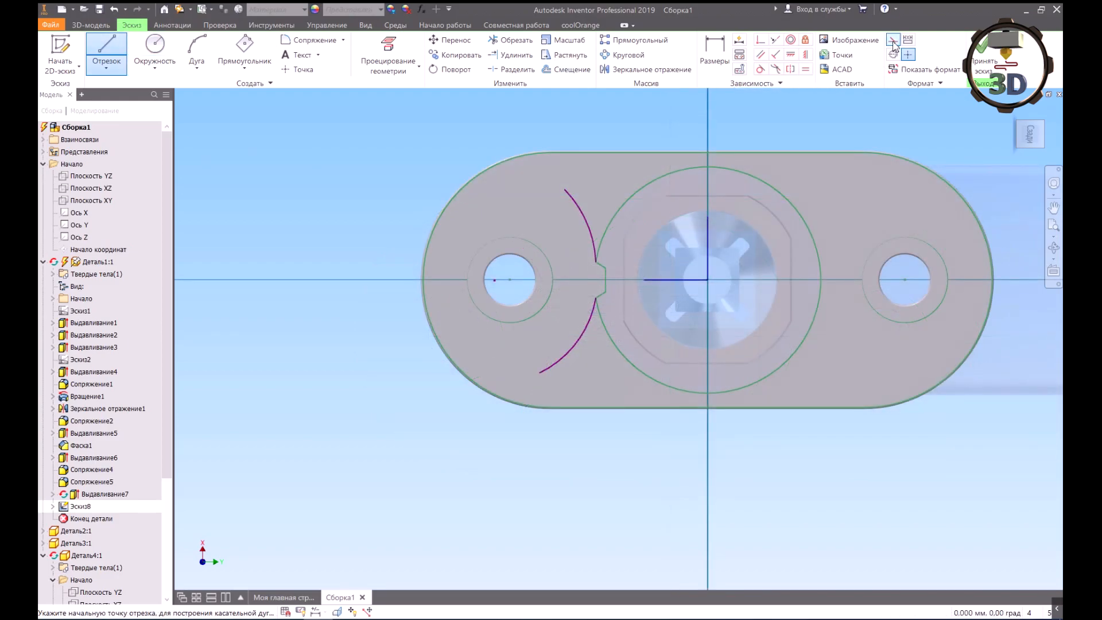
Step: Draw a vertical construction line crossing the base near the free ends of the two arcs
{"action": "left_click", "coordinate": [892, 41]}
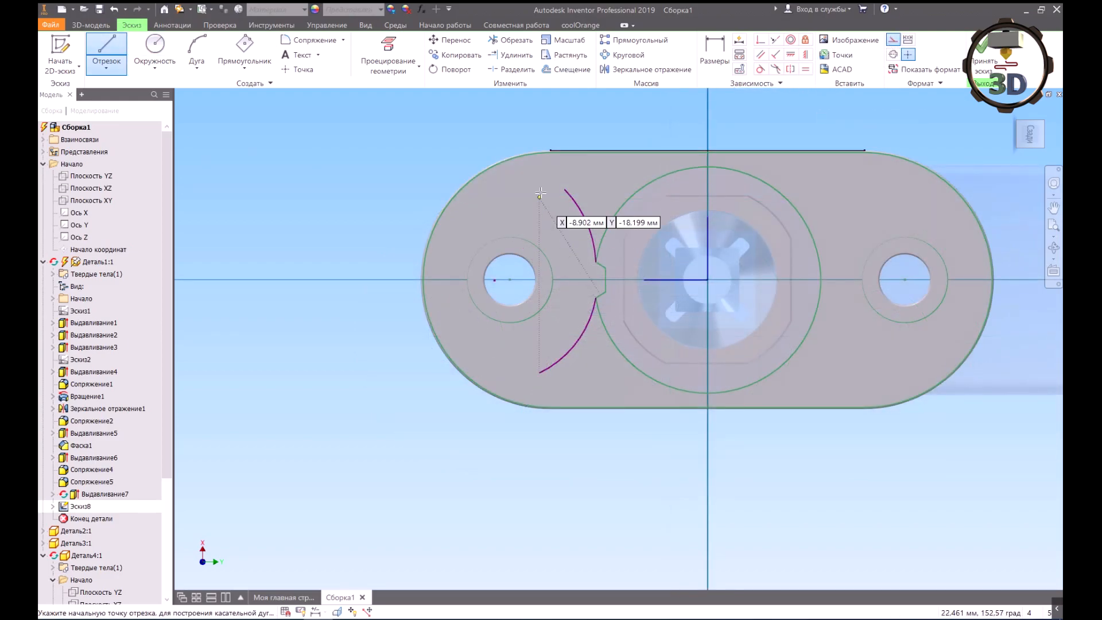
{"action": "left_click", "coordinate": [564, 121]}
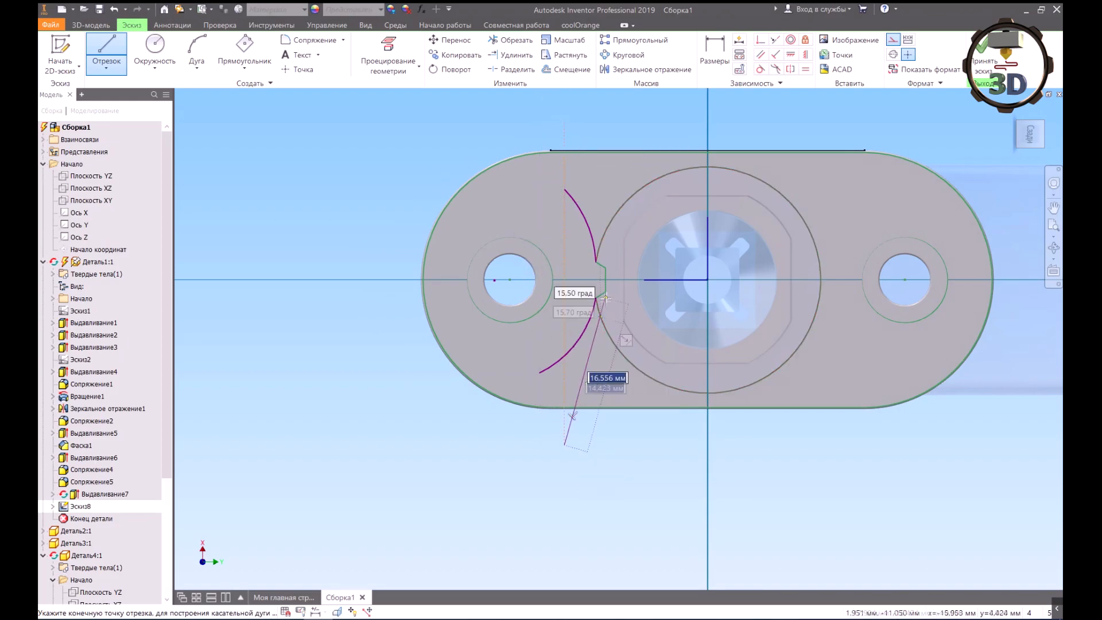
{"action": "right_click", "coordinate": [577, 282]}
{"action": "left_click", "coordinate": [618, 281]}
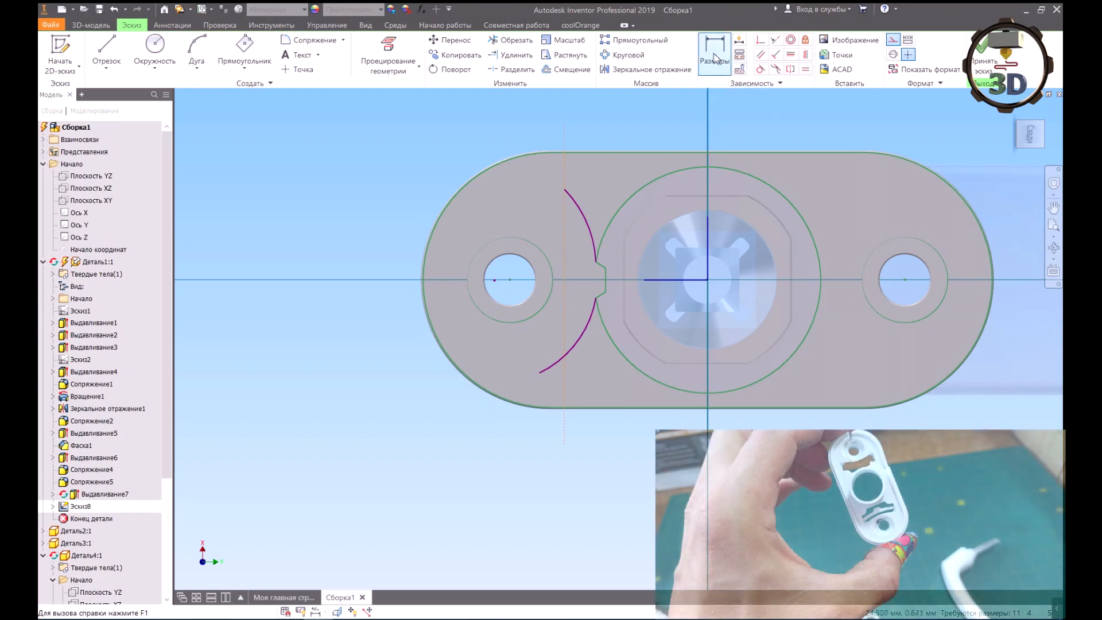
Step: Dimension the vertical construction line 15 mm from the vertical axis through the recess centre
{"action": "left_click", "coordinate": [715, 57]}
{"action": "left_click", "coordinate": [564, 239]}
{"action": "left_click", "coordinate": [707, 263]}
{"action": "left_click", "coordinate": [661, 126]}
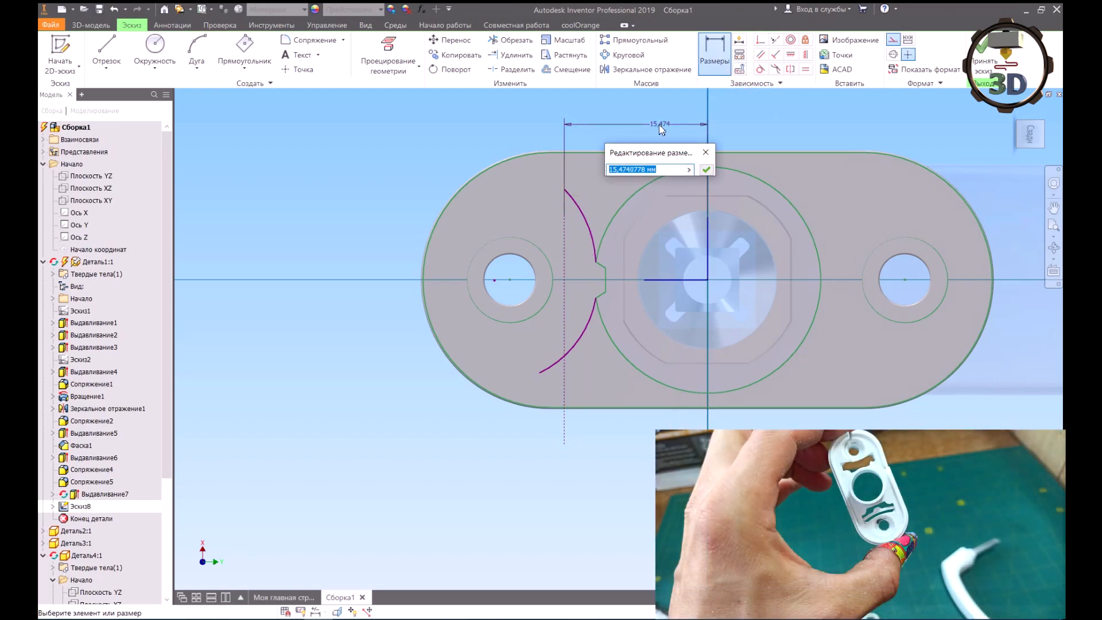
{"action": "type", "text": "15"}
{"action": "key", "text": "Return"}
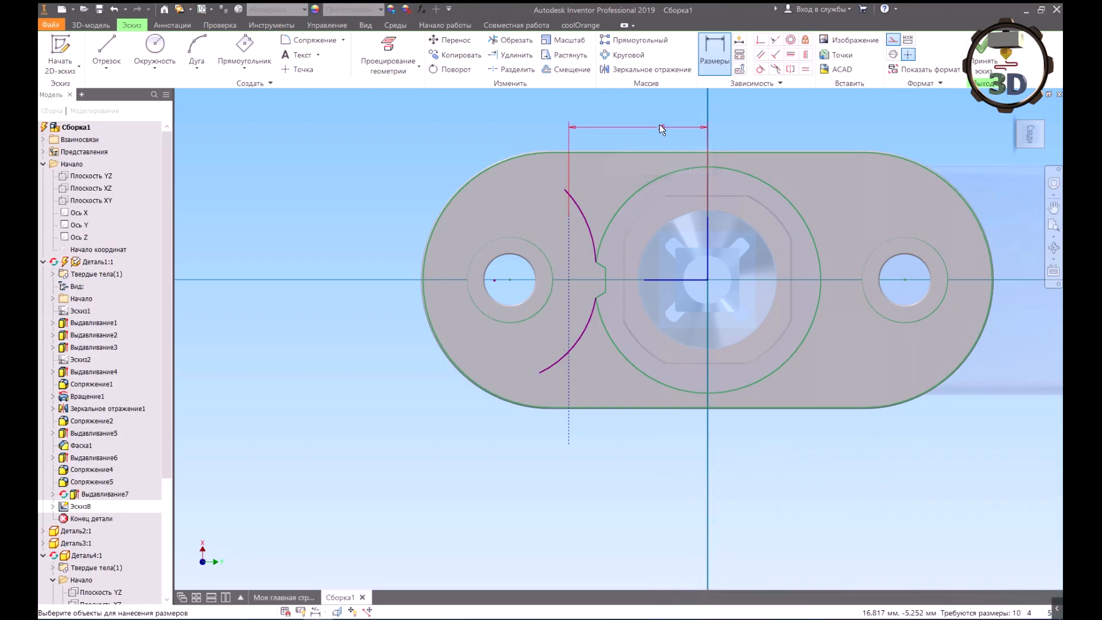
Step: Make the free ends of both arcs coincident with the 15 mm vertical construction line
{"action": "left_click", "coordinate": [761, 41]}
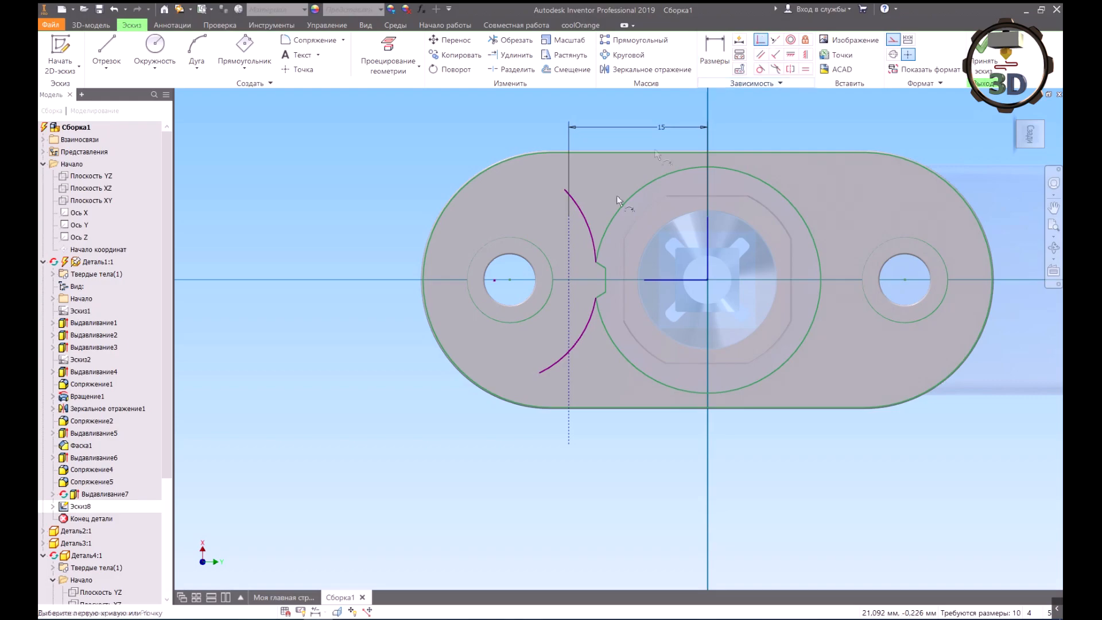
{"action": "scroll", "coordinate": [554, 196], "scroll_direction": "up", "scroll_amount": 3}
{"action": "left_click", "coordinate": [573, 183]}
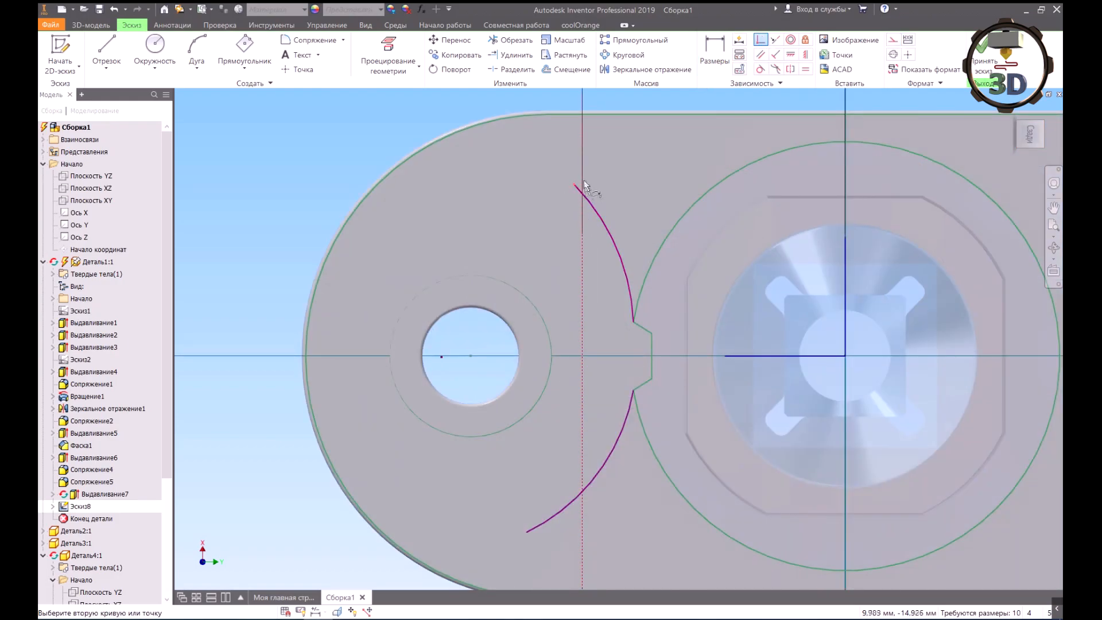
{"action": "left_click", "coordinate": [582, 182]}
{"action": "left_click", "coordinate": [526, 530]}
{"action": "left_click", "coordinate": [584, 527]}
{"action": "scroll", "coordinate": [606, 363], "scroll_direction": "down", "scroll_amount": 3}
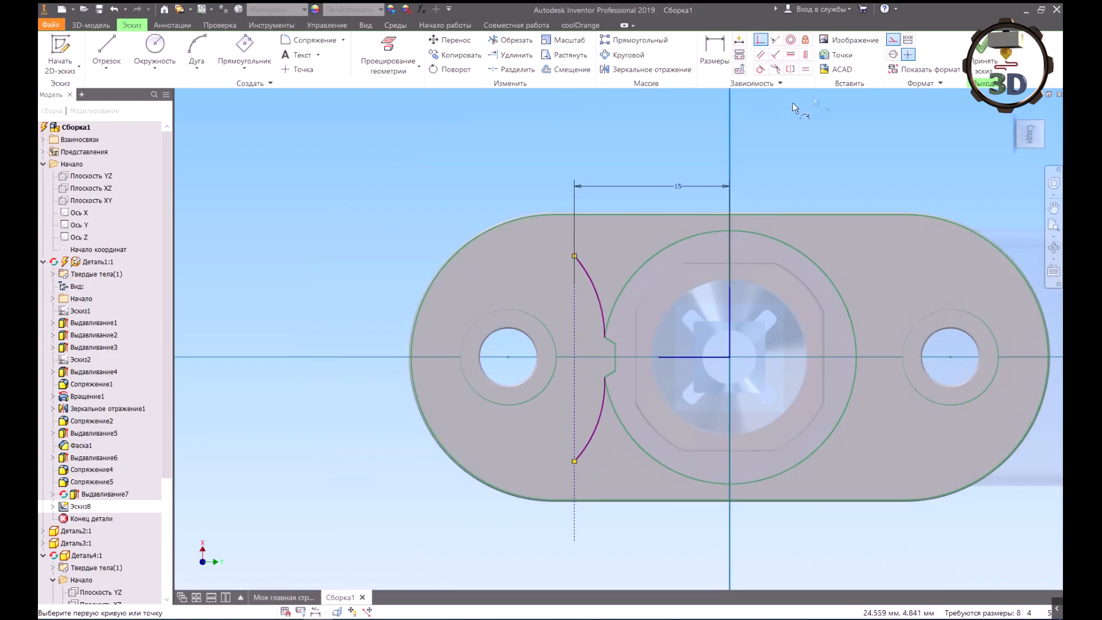
Step: Make the two arcs symmetric about the horizontal line and pull the upper arc's free end slightly outward
{"action": "left_click", "coordinate": [790, 69]}
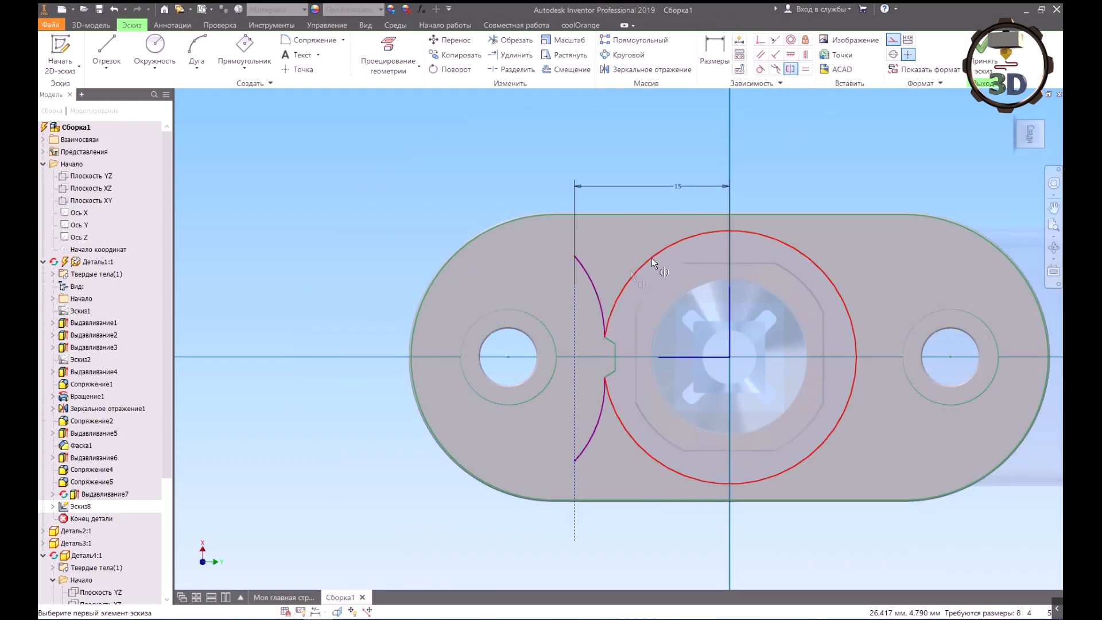
{"action": "left_click", "coordinate": [591, 281]}
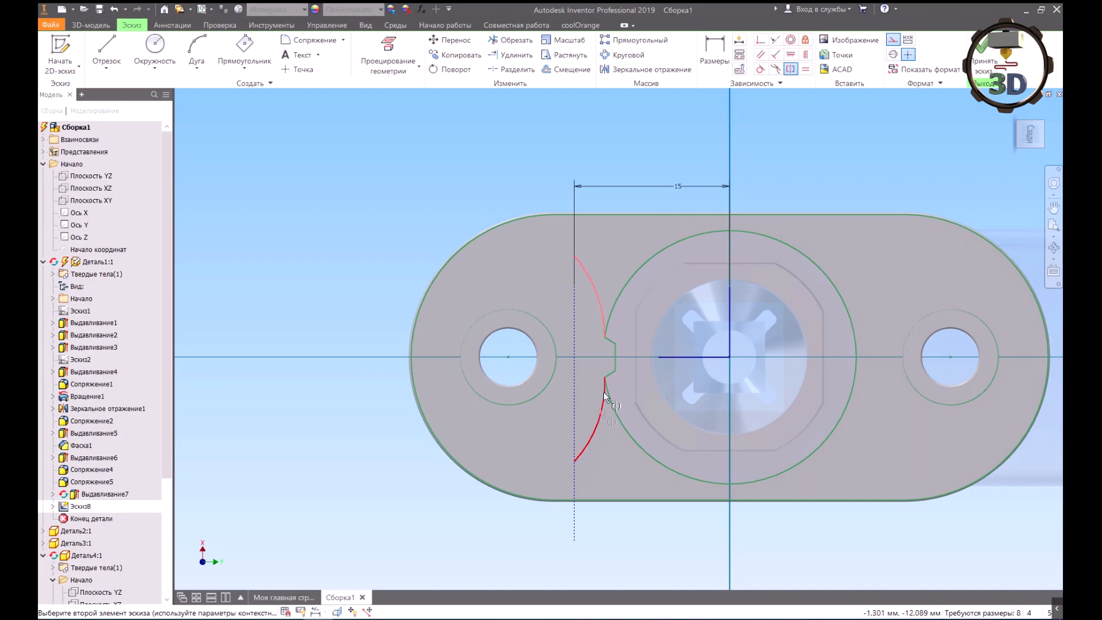
{"action": "left_click", "coordinate": [598, 422]}
{"action": "left_click", "coordinate": [683, 359]}
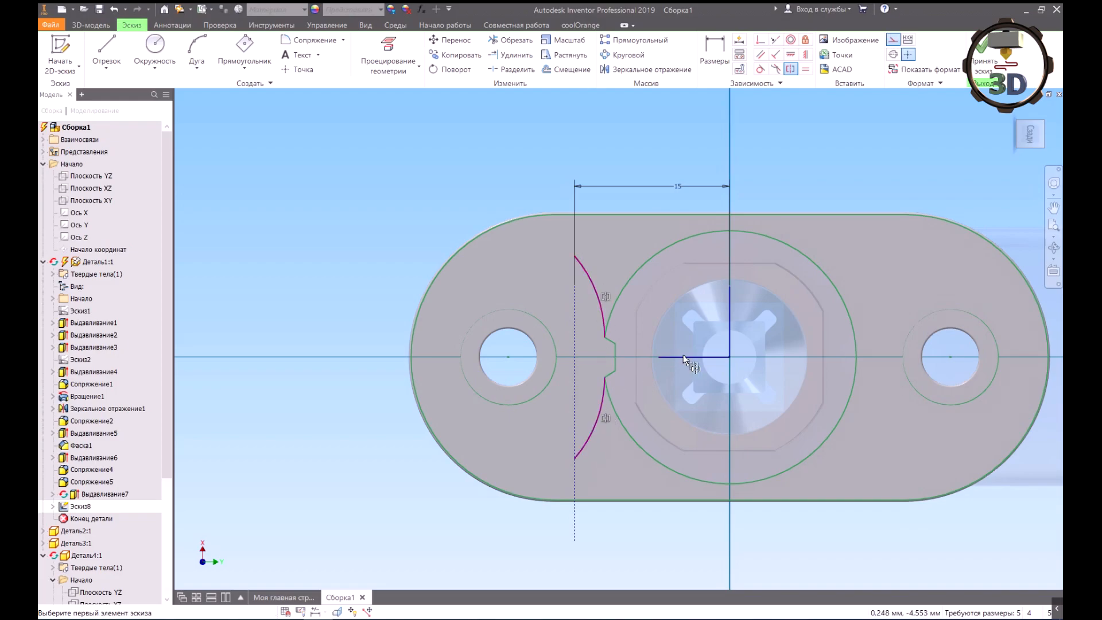
{"action": "right_click", "coordinate": [683, 356]}
{"action": "left_click", "coordinate": [609, 277]}
{"action": "left_click_drag", "start_coordinate": [574, 257], "coordinate": [569, 245]}
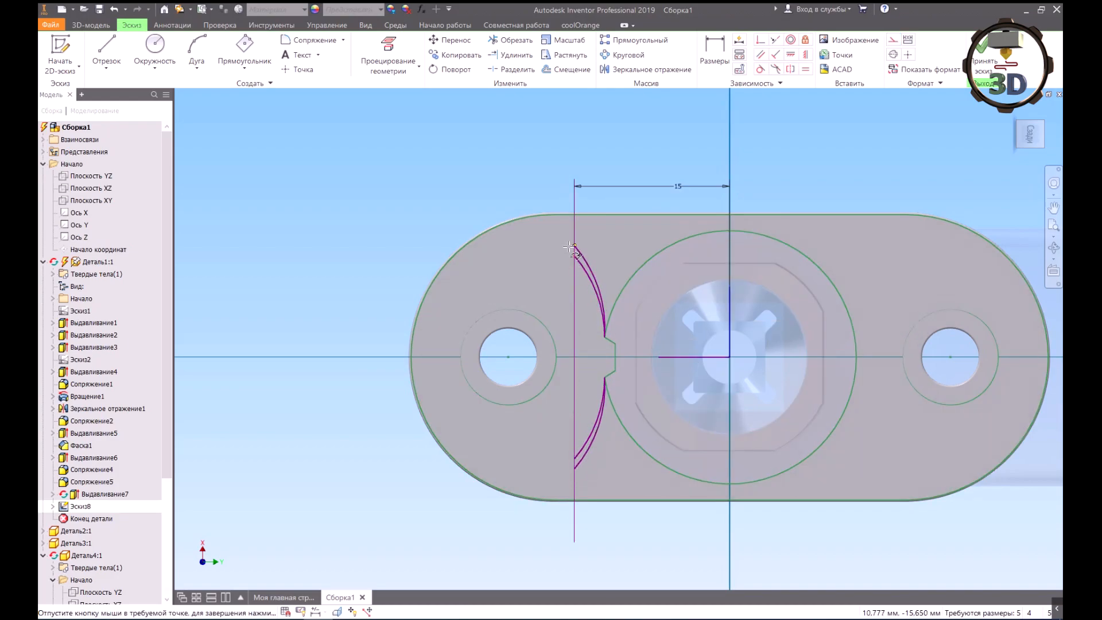
Step: Draw a second vertical construction line through the tooth, between the arcs and the recess centre
{"action": "key", "text": "l"}
{"action": "scroll", "coordinate": [651, 309], "scroll_direction": "up", "scroll_amount": 2}
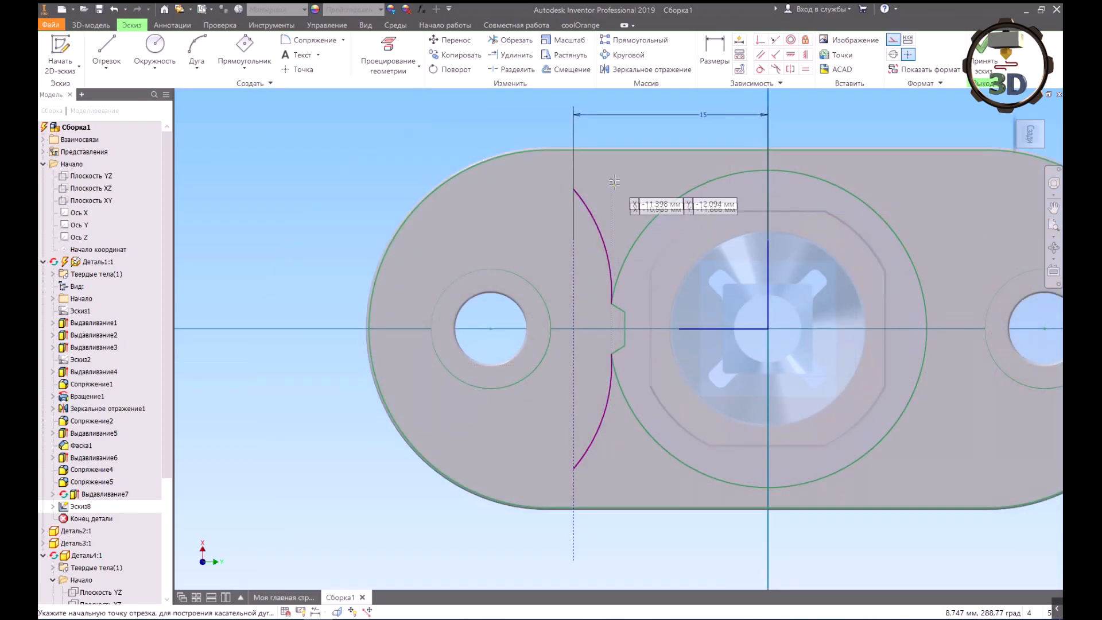
{"action": "left_click", "coordinate": [616, 164]}
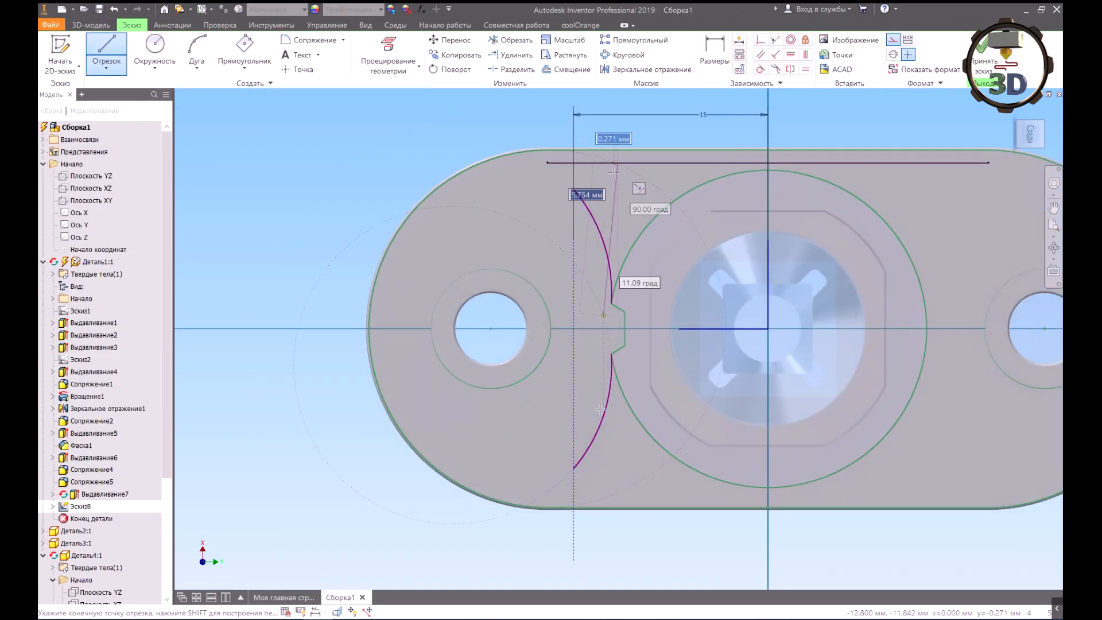
{"action": "left_click", "coordinate": [619, 482]}
{"action": "right_click", "coordinate": [644, 447]}
{"action": "left_click", "coordinate": [676, 446]}
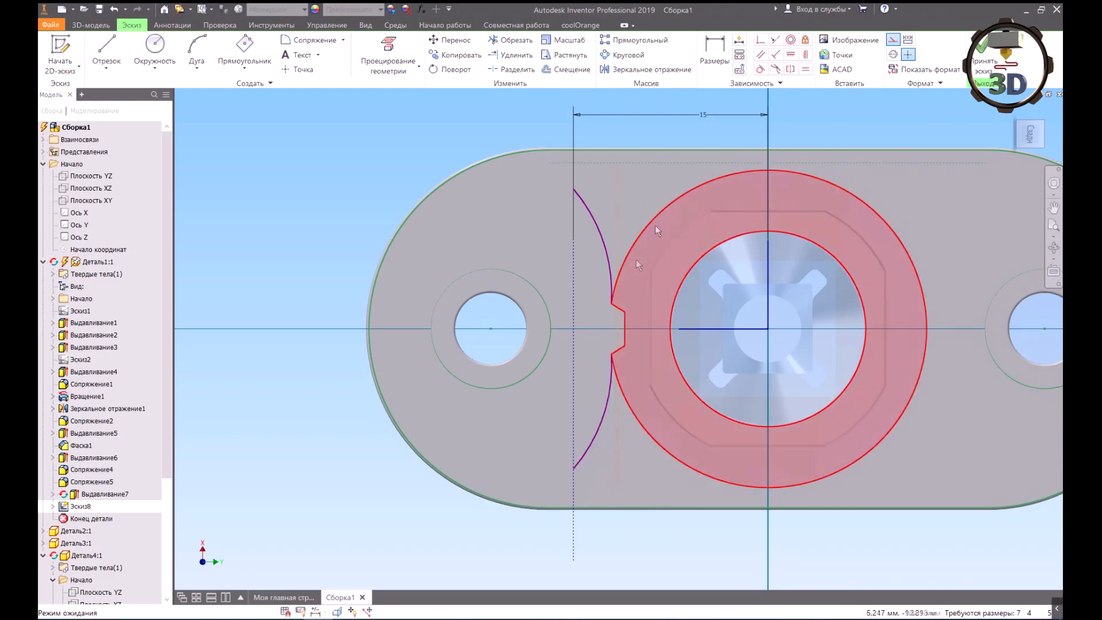
Step: Make the second vertical construction line coincident with the upper arc's end point at the tooth's root
{"action": "left_click", "coordinate": [756, 43]}
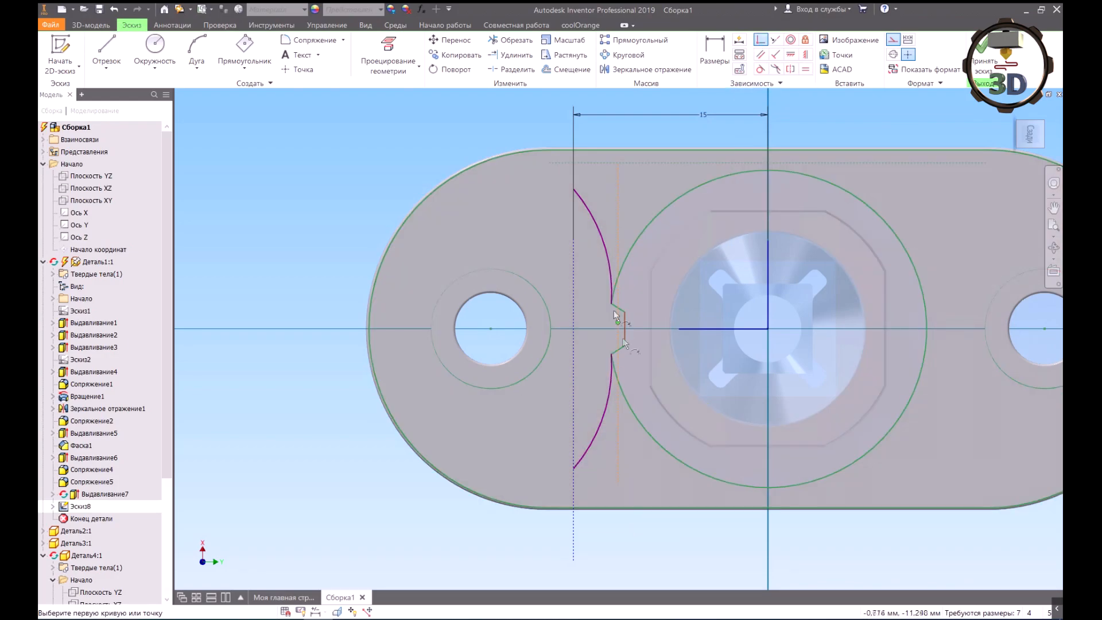
{"action": "scroll", "coordinate": [621, 321], "scroll_direction": "up", "scroll_amount": 6}
{"action": "left_click", "coordinate": [608, 307]}
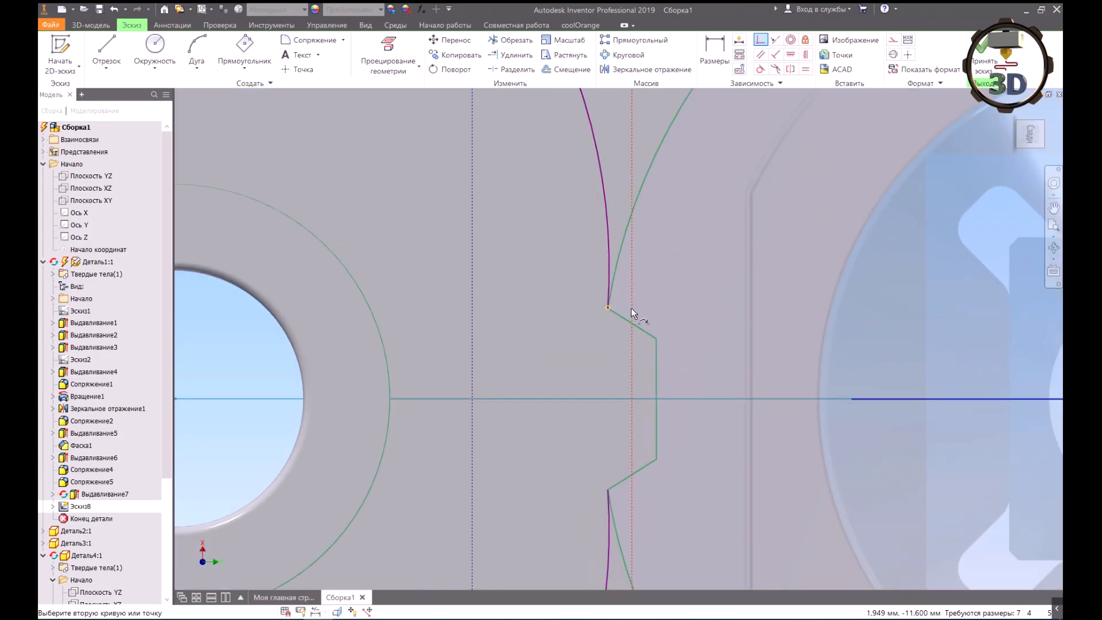
{"action": "left_click", "coordinate": [631, 306]}
{"action": "right_click", "coordinate": [632, 298]}
{"action": "left_click", "coordinate": [682, 298]}
{"action": "scroll", "coordinate": [597, 291], "scroll_direction": "down", "scroll_amount": 2}
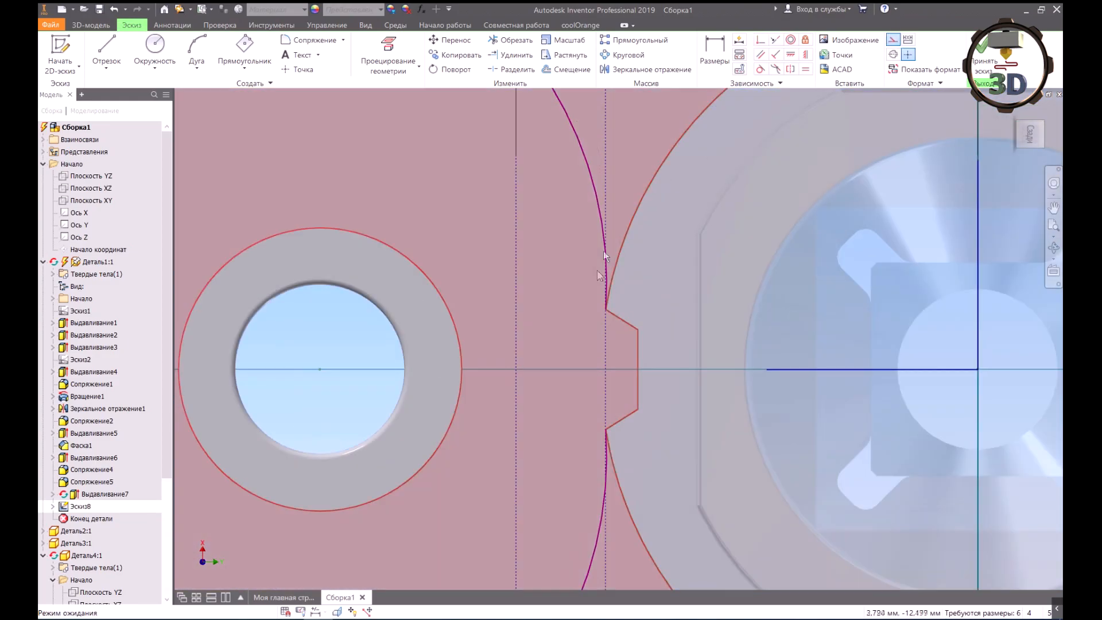
{"action": "scroll", "coordinate": [600, 228], "scroll_direction": "down", "scroll_amount": 3}
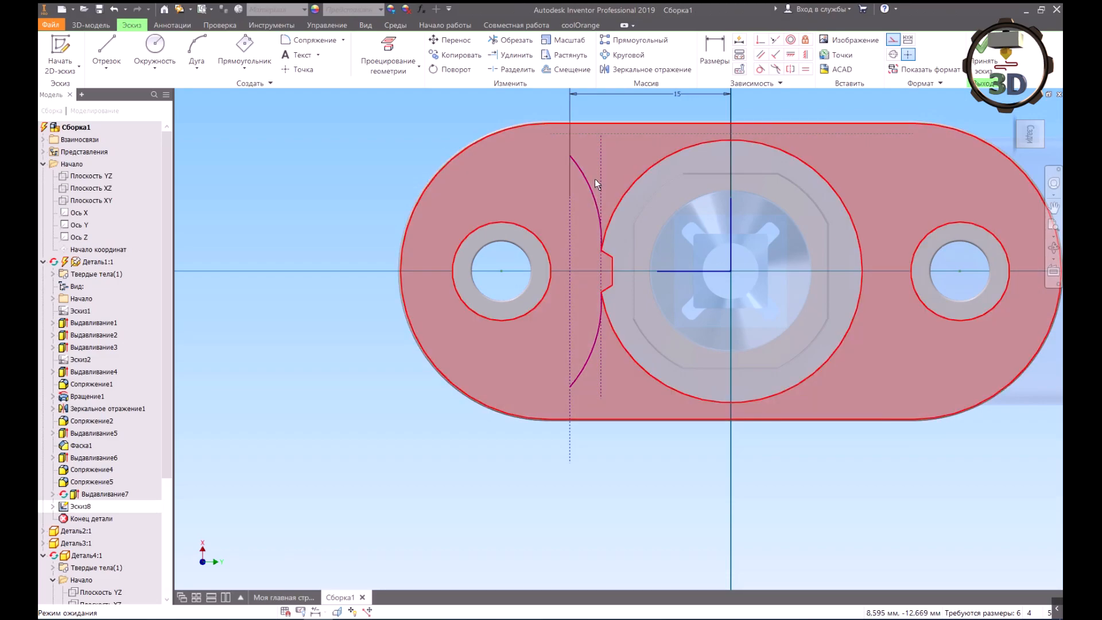
{"action": "scroll", "coordinate": [597, 234], "scroll_direction": "up", "scroll_amount": 3}
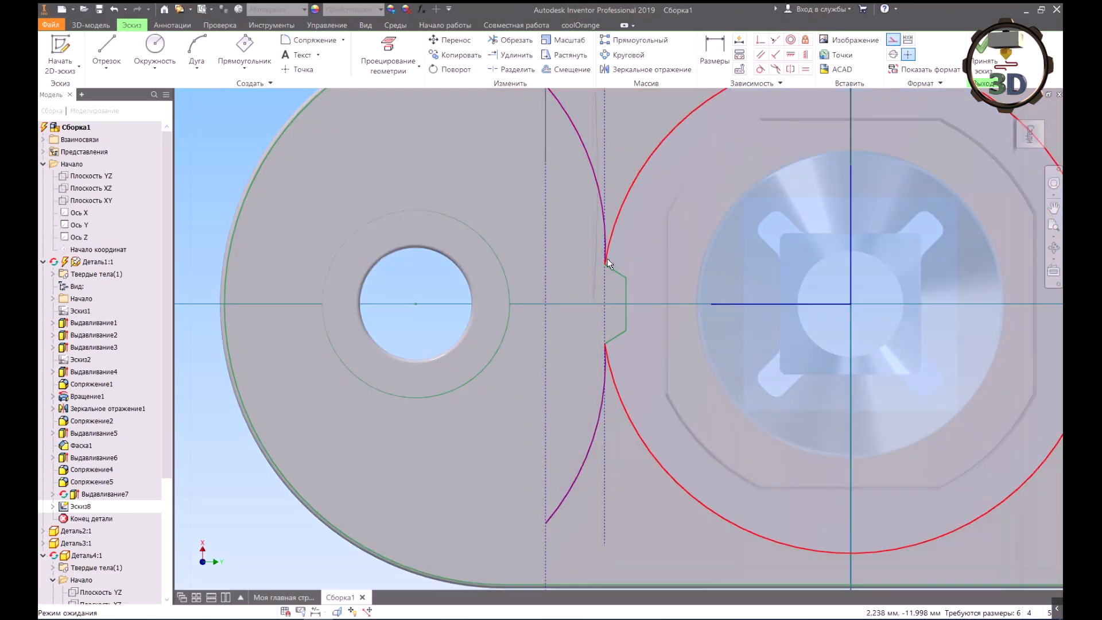
{"action": "scroll", "coordinate": [606, 258], "scroll_direction": "up", "scroll_amount": 4}
{"action": "scroll", "coordinate": [594, 287], "scroll_direction": "down", "scroll_amount": 4}
{"action": "scroll", "coordinate": [605, 286], "scroll_direction": "down", "scroll_amount": 5}
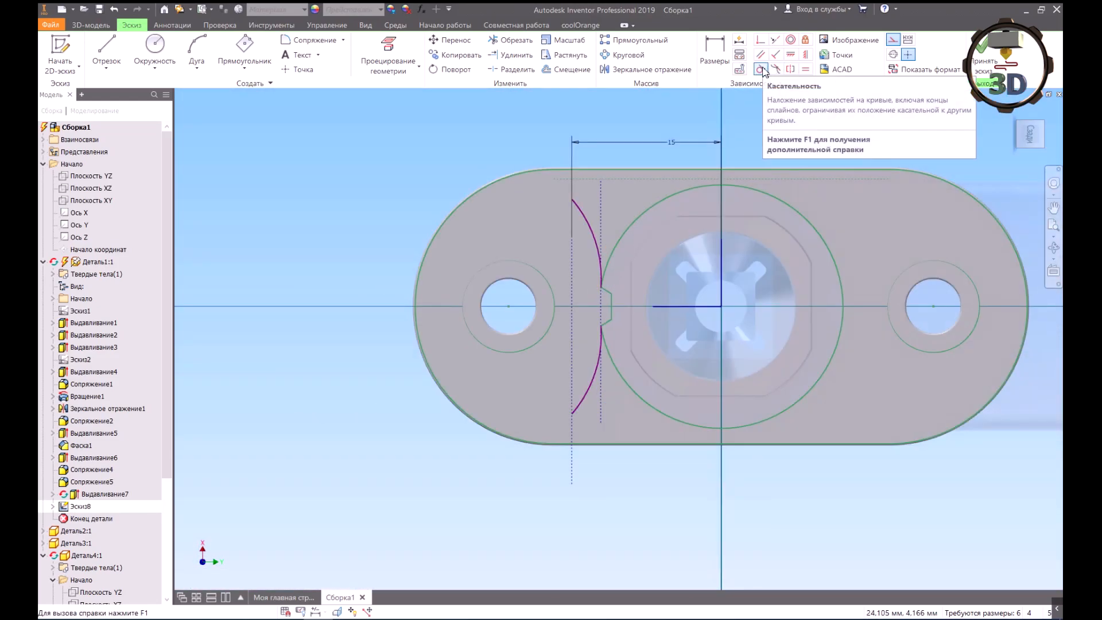
Step: Make the upper arc tangent to the second vertical construction line at the tooth's root
{"action": "left_click", "coordinate": [760, 70]}
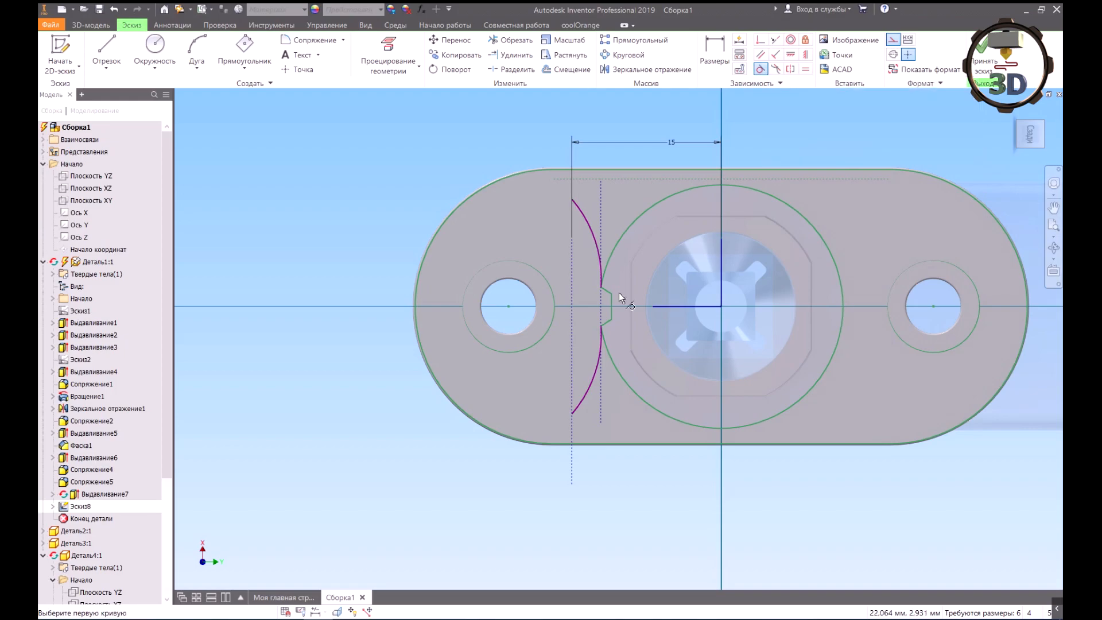
{"action": "scroll", "coordinate": [599, 279], "scroll_direction": "up", "scroll_amount": 2}
{"action": "left_click", "coordinate": [597, 220]}
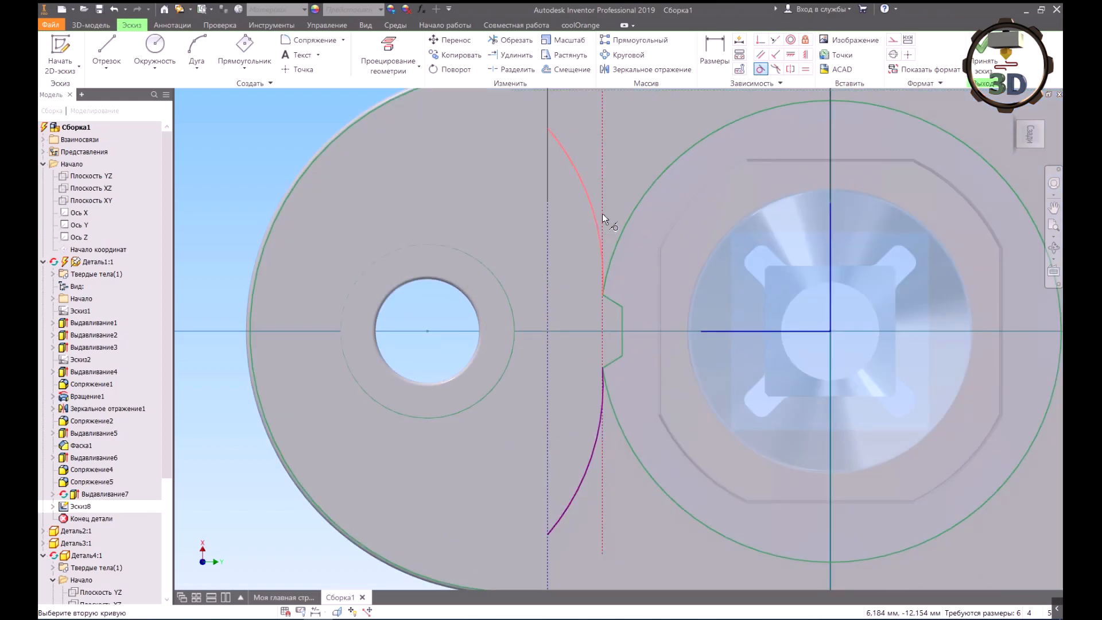
{"action": "left_click", "coordinate": [605, 208]}
{"action": "right_click", "coordinate": [618, 209]}
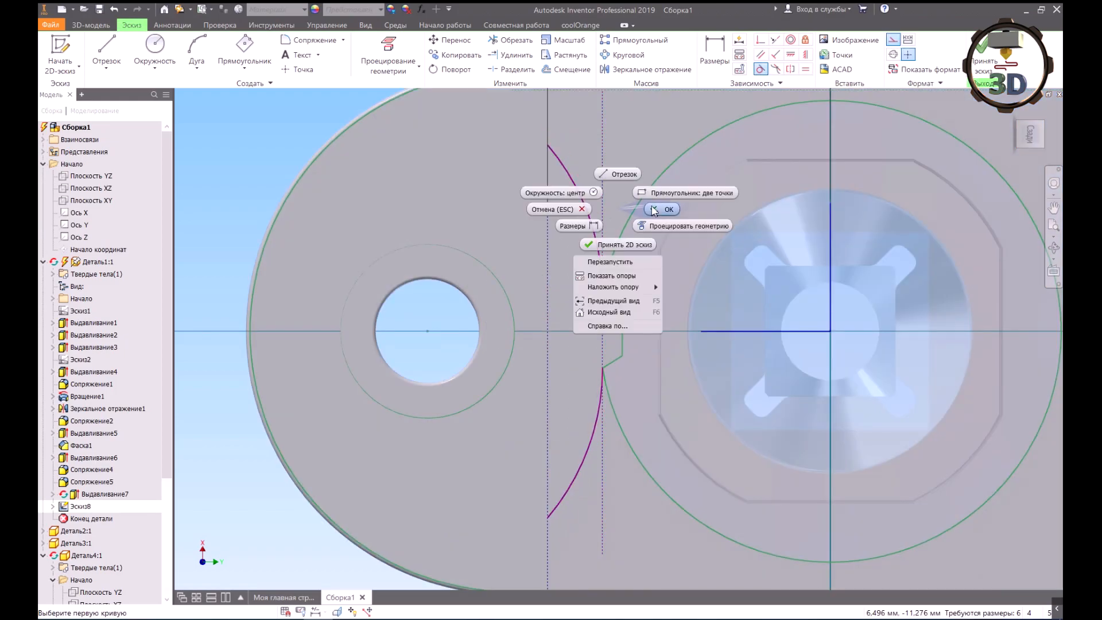
{"action": "left_click", "coordinate": [660, 209]}
{"action": "scroll", "coordinate": [545, 272], "scroll_direction": "down", "scroll_amount": 2}
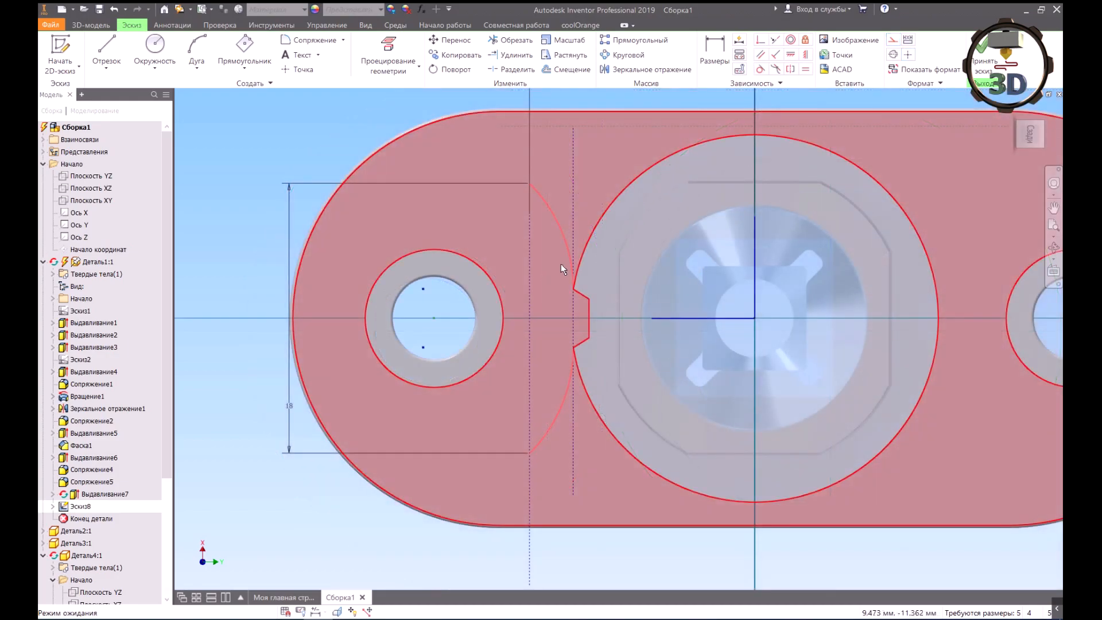
Step: Offset the upper arc toward the neighbouring screw hole and convert the offset copy from construction to regular geometry
{"action": "left_click", "coordinate": [570, 70]}
{"action": "left_click", "coordinate": [550, 211]}
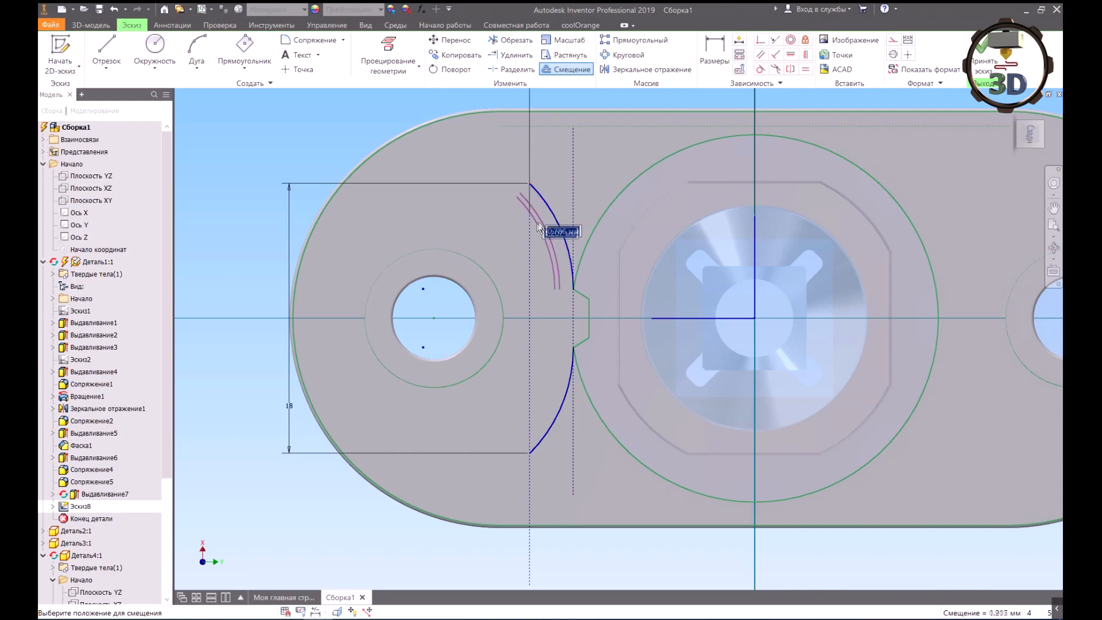
{"action": "left_click", "coordinate": [537, 228]}
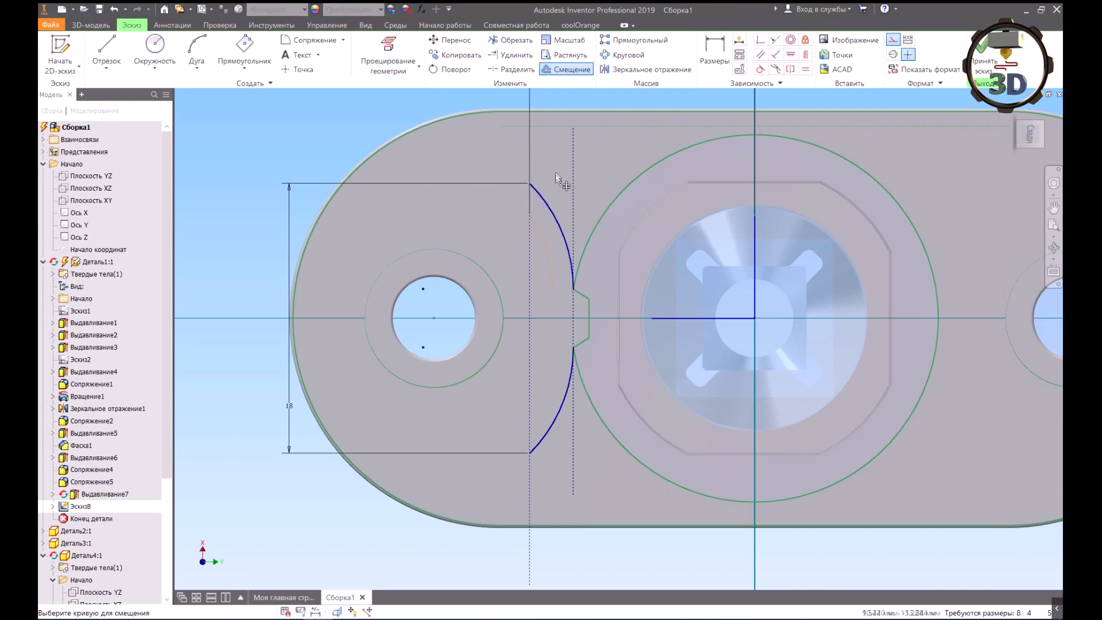
{"action": "right_click", "coordinate": [537, 228]}
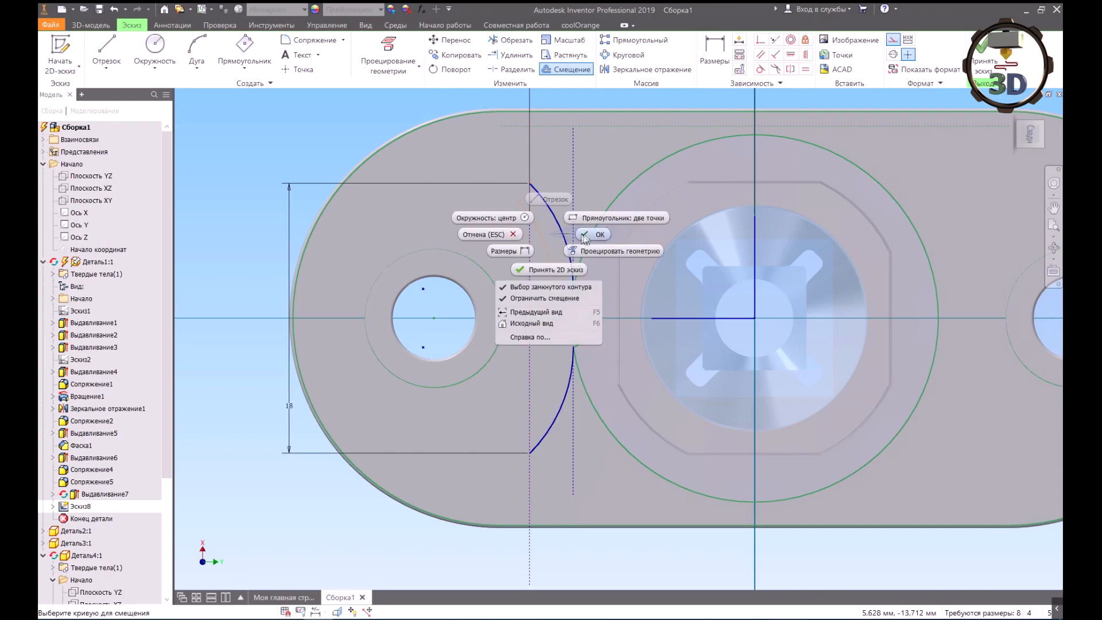
{"action": "left_click", "coordinate": [585, 237]}
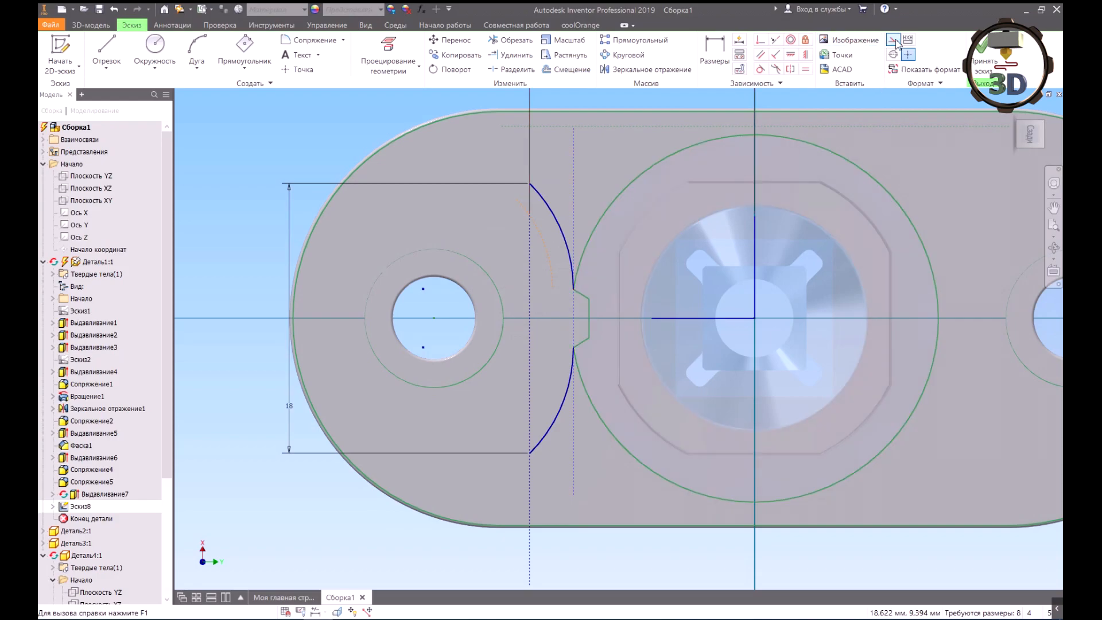
{"action": "left_click", "coordinate": [893, 41]}
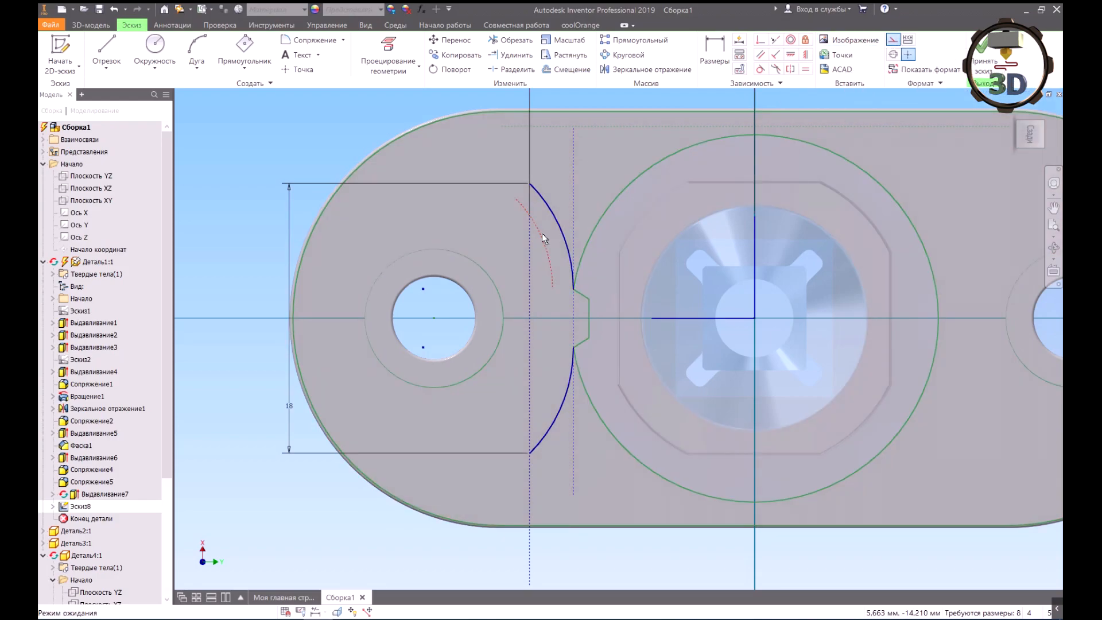
{"action": "left_click", "coordinate": [893, 40]}
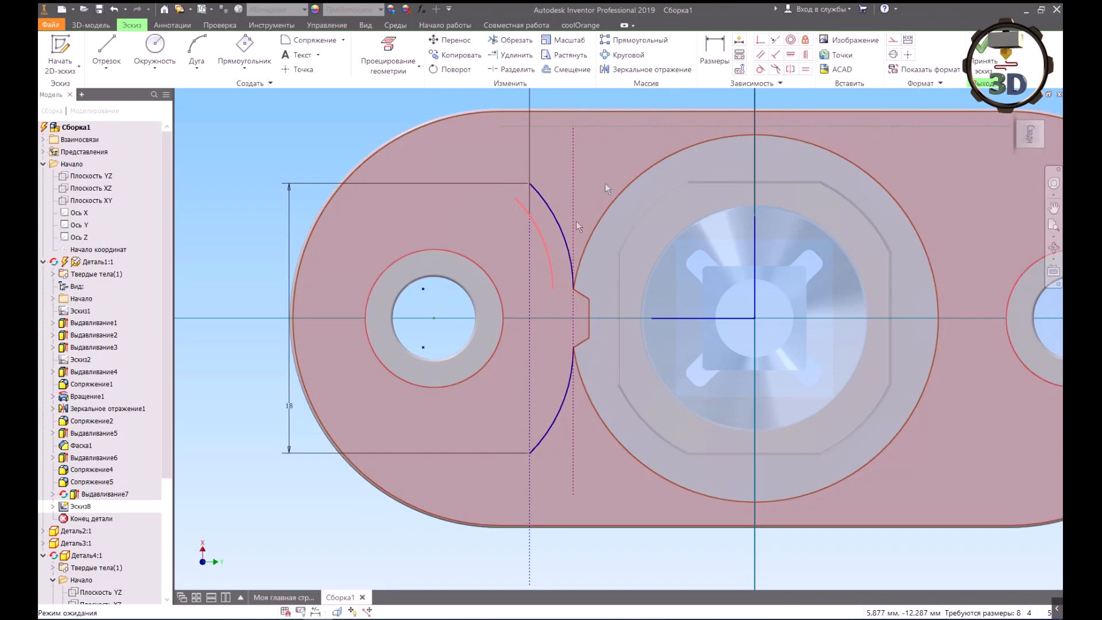
Step: Offset the lower arc toward the same screw hole, roughly matching the upper offset arc
{"action": "left_click", "coordinate": [569, 69]}
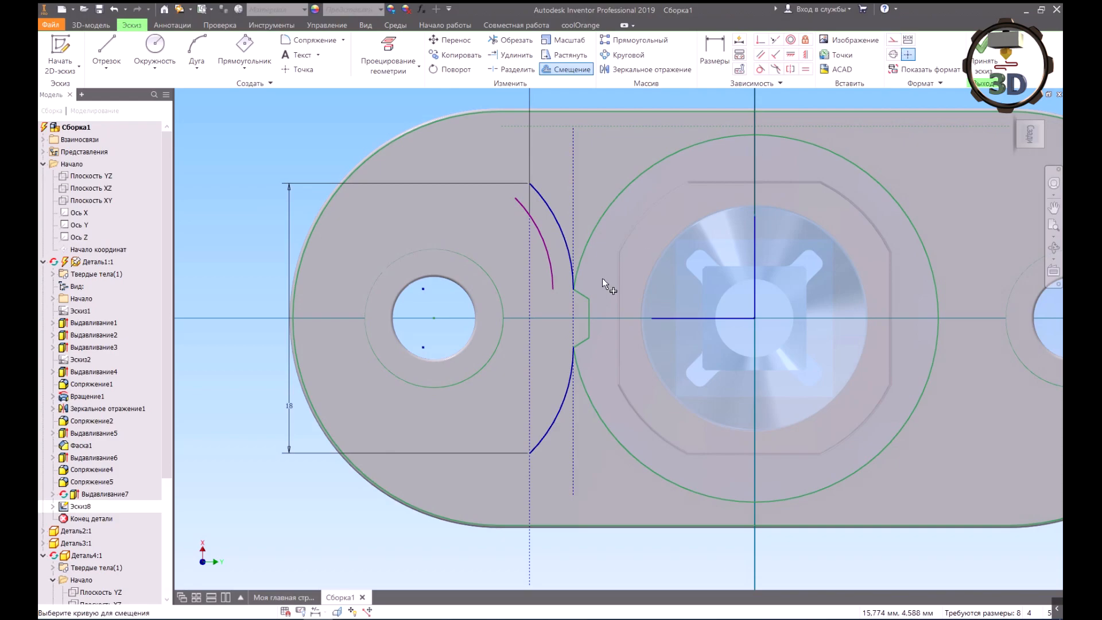
{"action": "left_click", "coordinate": [567, 385]}
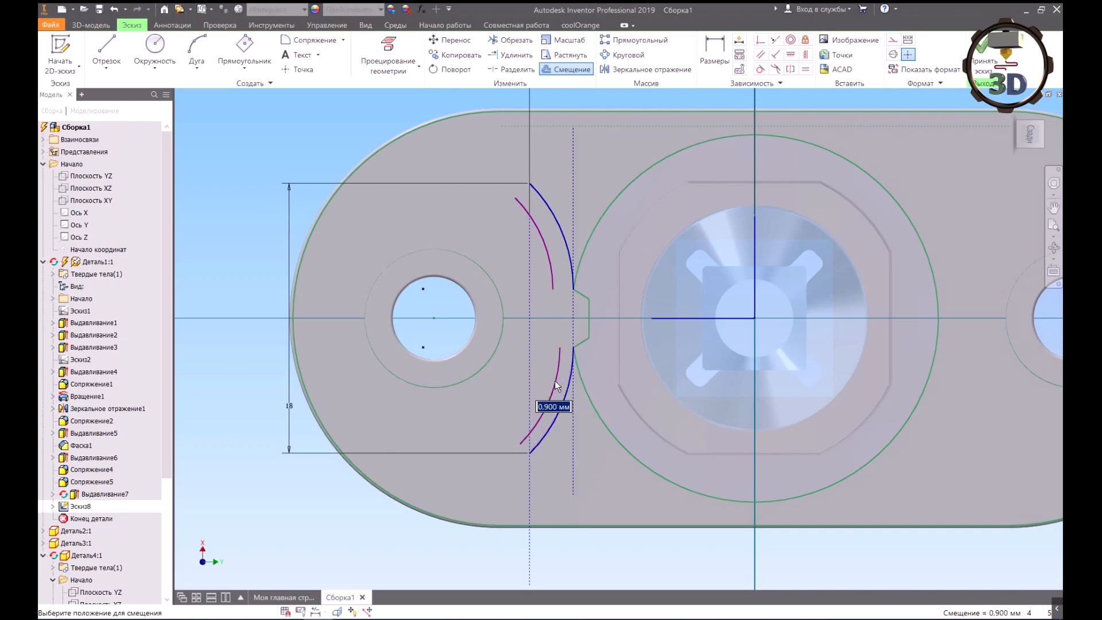
{"action": "left_click", "coordinate": [548, 378]}
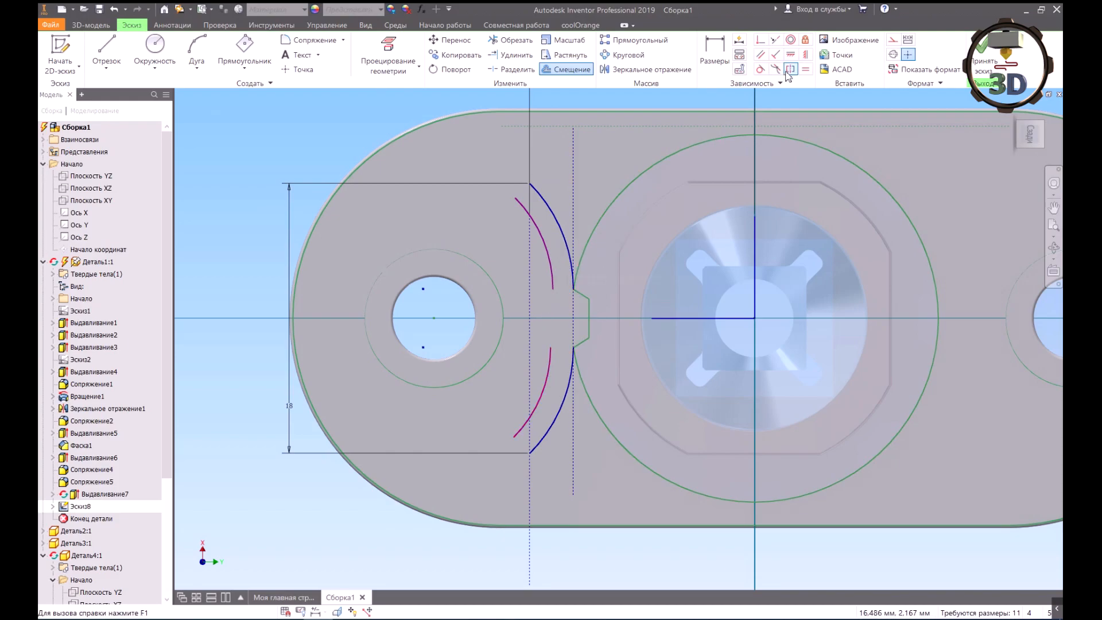
Step: Connect the inner ends of the two offset arcs with a line about 3,9 mm long
{"action": "key", "text": "l"}
{"action": "left_click", "coordinate": [553, 289]}
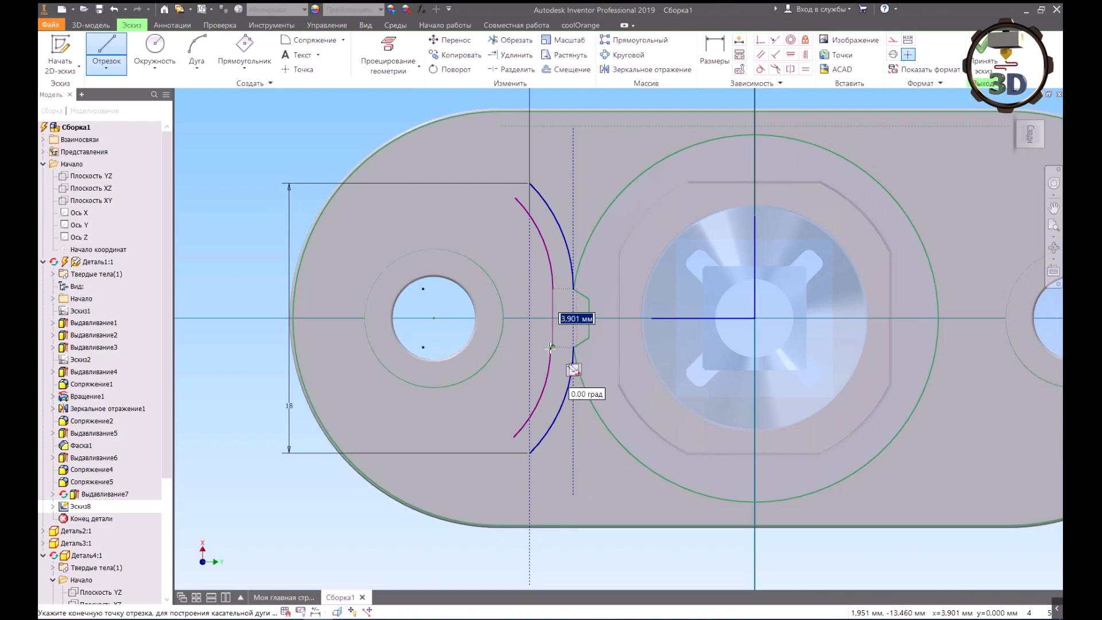
{"action": "scroll", "coordinate": [552, 347], "scroll_direction": "up", "scroll_amount": 10}
{"action": "left_click", "coordinate": [558, 350]}
{"action": "scroll", "coordinate": [566, 321], "scroll_direction": "down", "scroll_amount": 10}
{"action": "right_click", "coordinate": [592, 293]}
{"action": "left_click", "coordinate": [636, 295]}
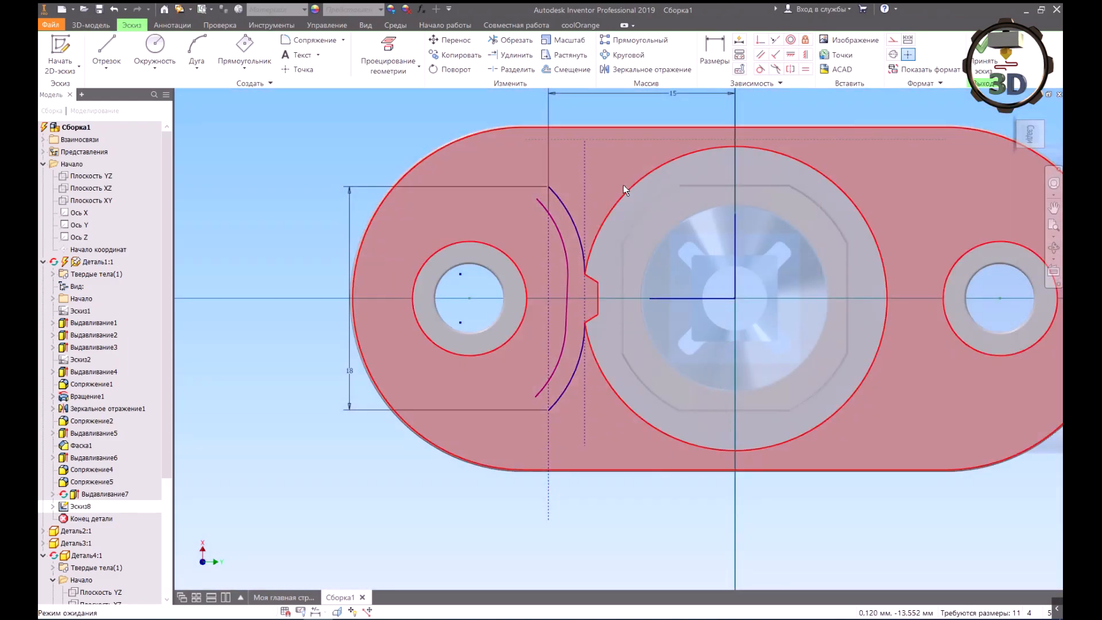
Step: Make the connecting line parallel to the 15 mm vertical construction line and pull it along its own direction
{"action": "left_click", "coordinate": [759, 55]}
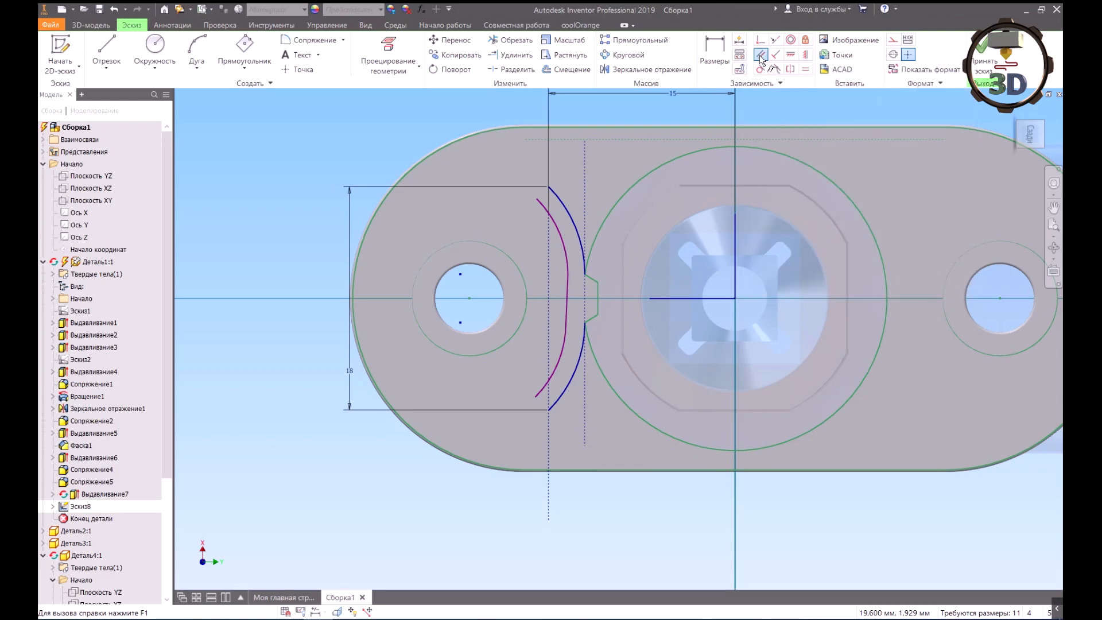
{"action": "left_click", "coordinate": [550, 291]}
{"action": "left_click", "coordinate": [567, 297]}
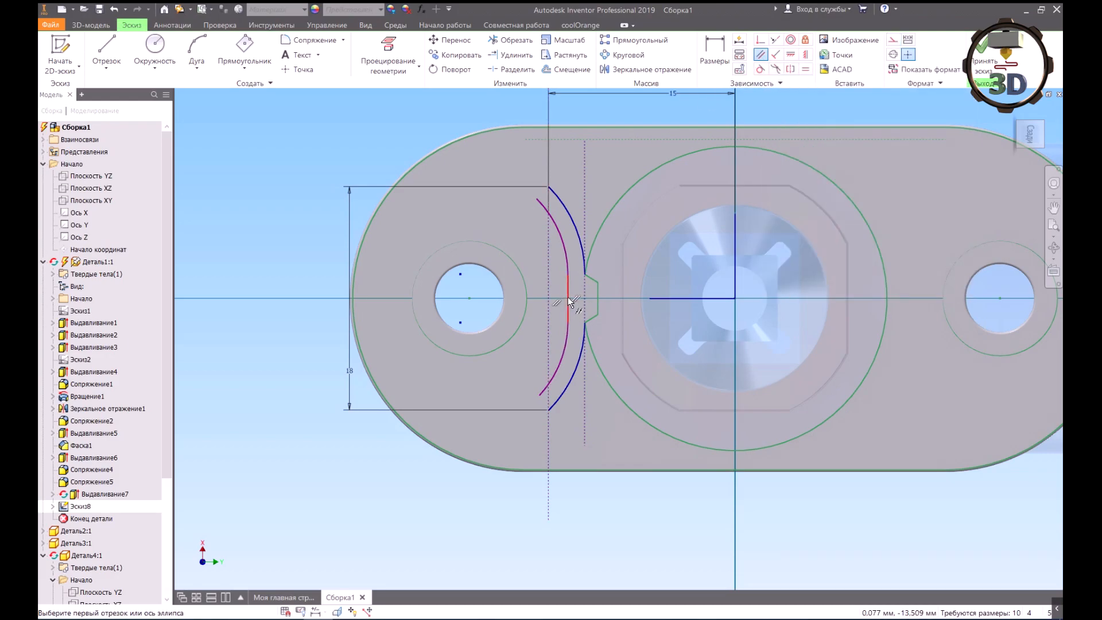
{"action": "right_click", "coordinate": [555, 291]}
{"action": "left_click", "coordinate": [594, 294]}
{"action": "scroll", "coordinate": [576, 295], "scroll_direction": "down", "scroll_amount": 3}
{"action": "left_click_drag", "start_coordinate": [572, 288], "coordinate": [573, 274]}
{"action": "scroll", "coordinate": [568, 274], "scroll_direction": "up", "scroll_amount": 3}
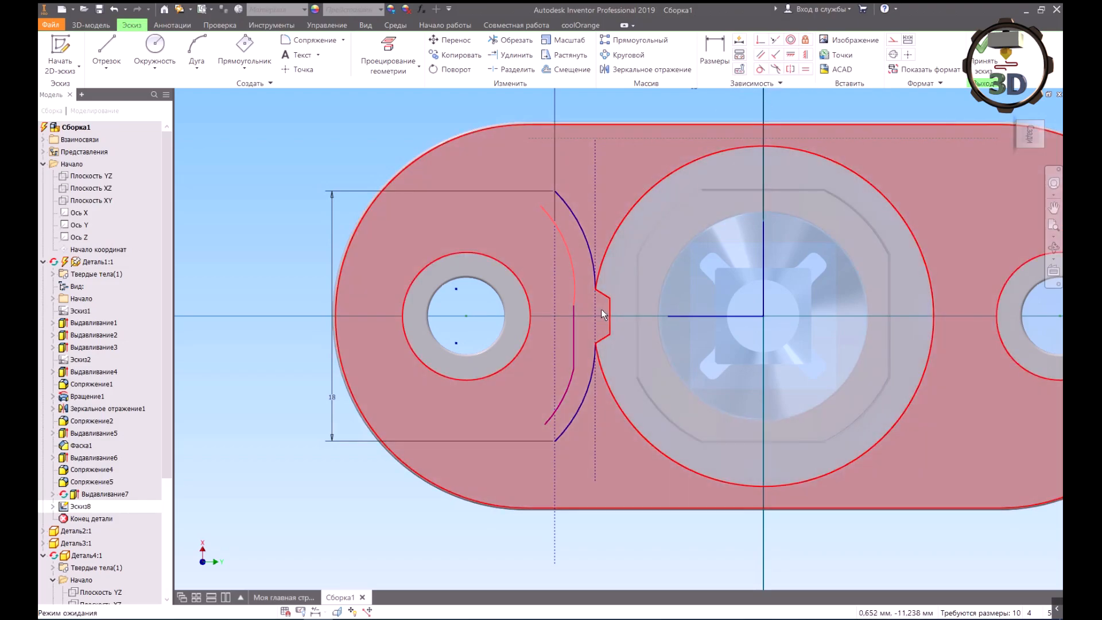
Step: Make the two offset arcs symmetric about the horizontal centre line
{"action": "left_click", "coordinate": [791, 70]}
{"action": "left_click", "coordinate": [570, 246]}
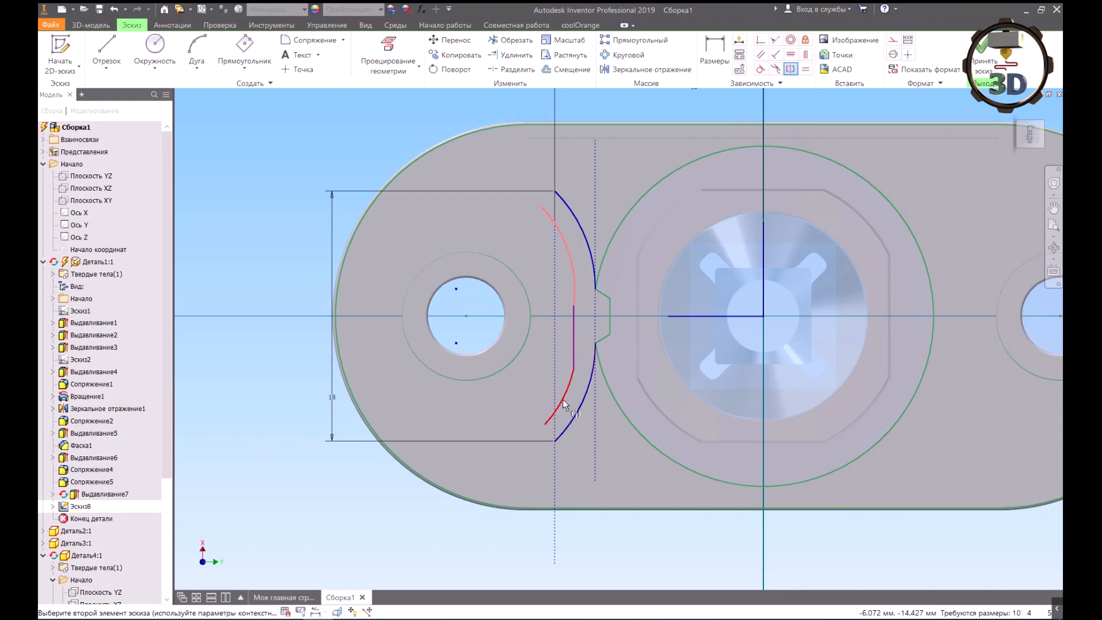
{"action": "left_click", "coordinate": [691, 315]}
{"action": "right_click", "coordinate": [671, 260]}
{"action": "left_click", "coordinate": [717, 263]}
{"action": "scroll", "coordinate": [569, 307], "scroll_direction": "up", "scroll_amount": 3}
Step: Make the connecting line tangent to the upper offset arc and try to add the same tangency at the lower arc
{"action": "left_click", "coordinate": [762, 70]}
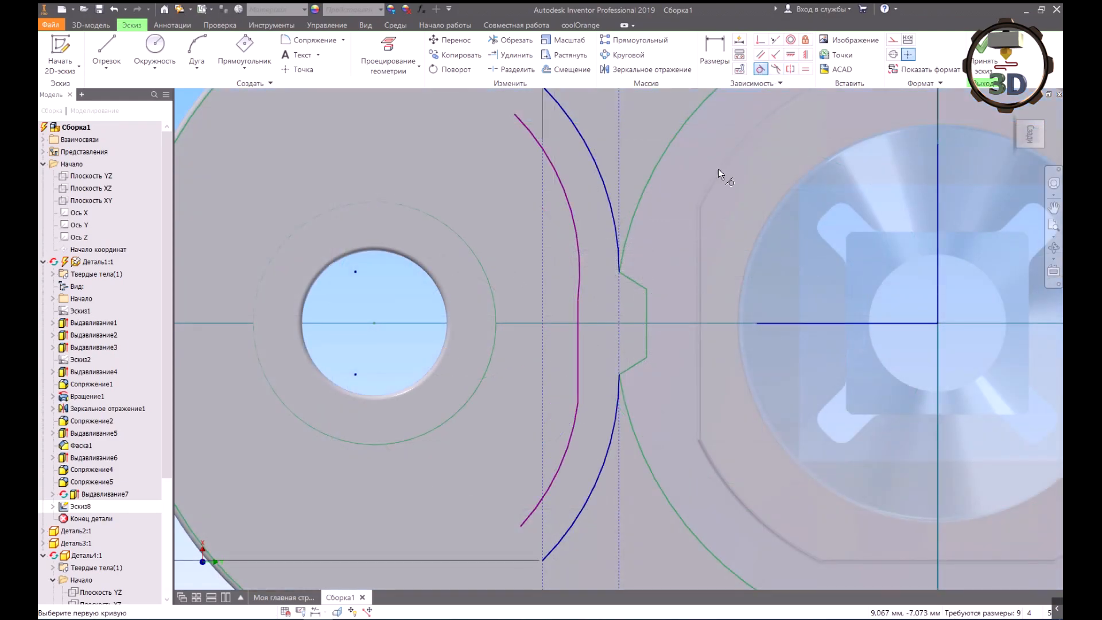
{"action": "left_click", "coordinate": [580, 321]}
{"action": "left_click", "coordinate": [580, 260]}
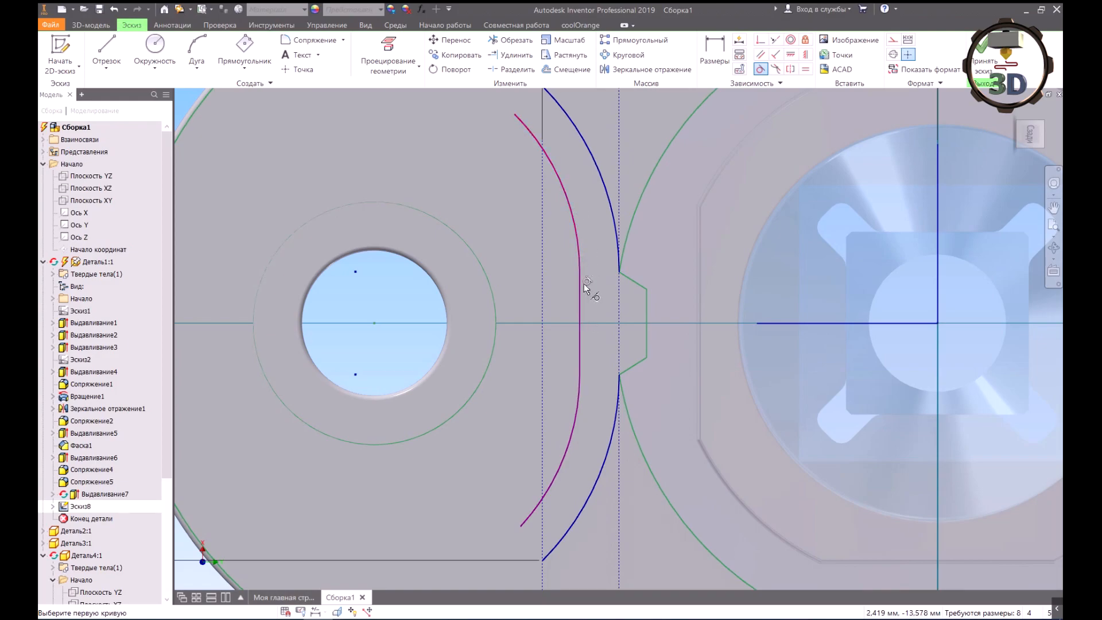
{"action": "left_click", "coordinate": [580, 392]}
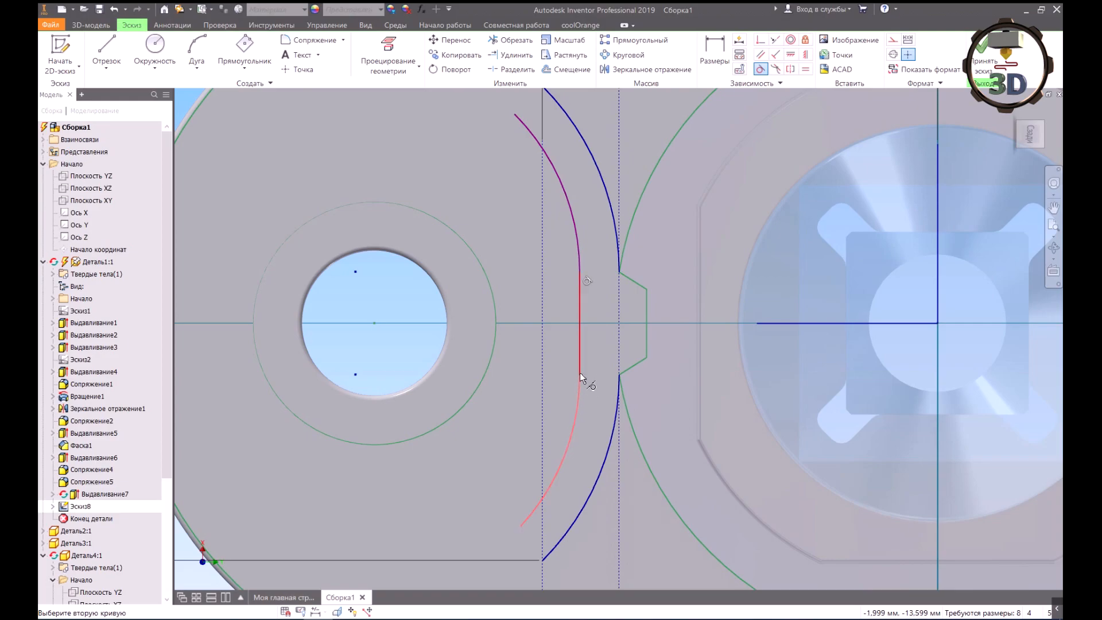
{"action": "left_click", "coordinate": [580, 352]}
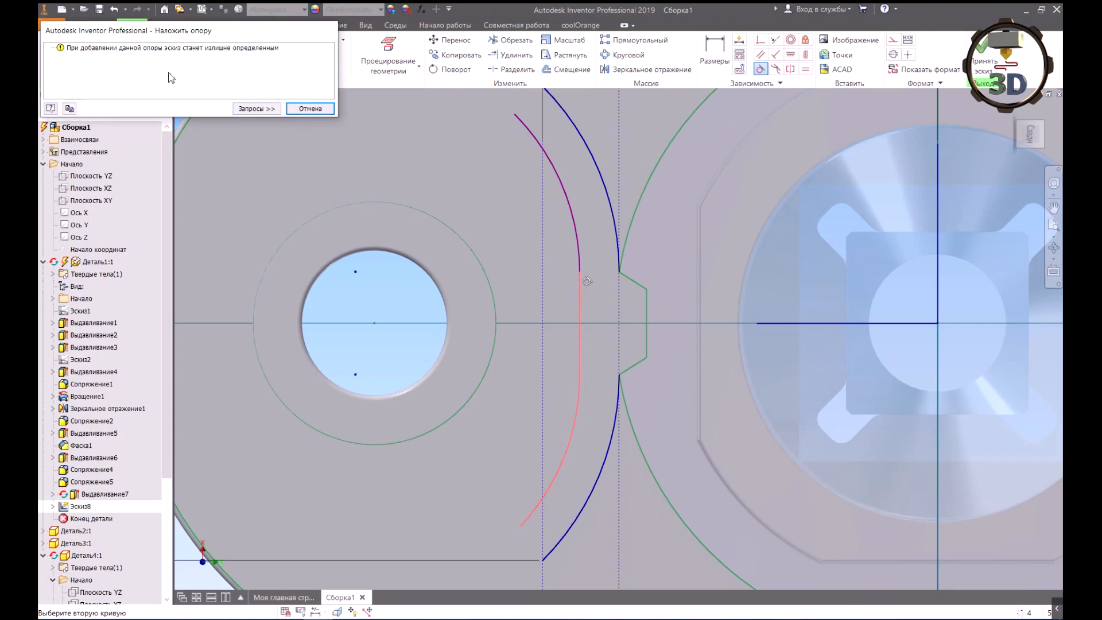
{"action": "left_click", "coordinate": [293, 111]}
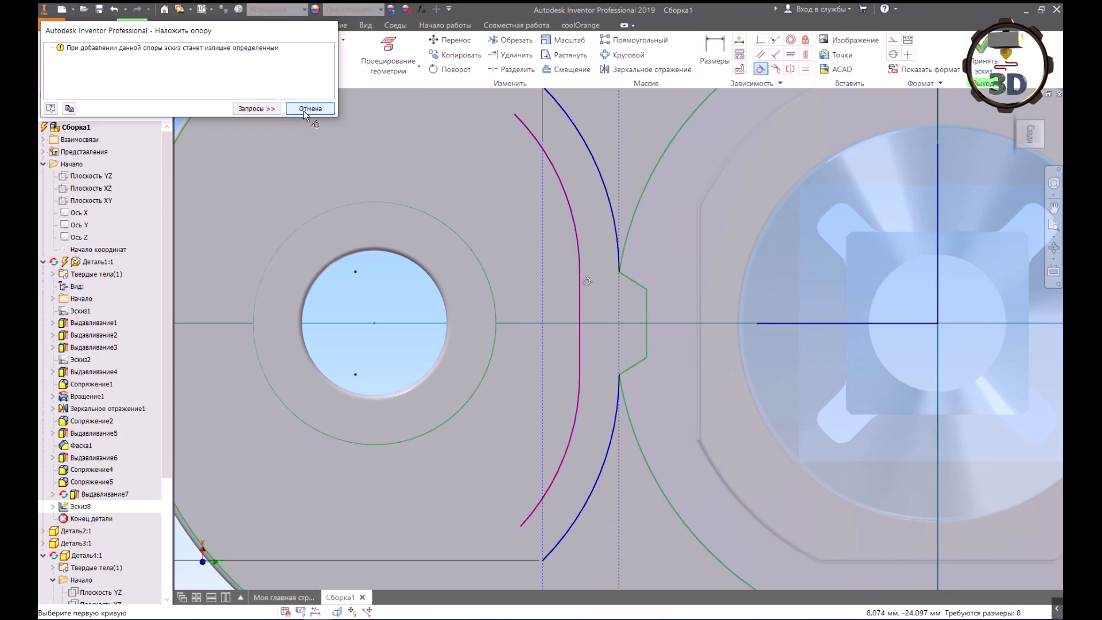
Step: Dimension the gap between the upper arc and its offset copy as 2 mm
{"action": "scroll", "coordinate": [590, 296], "scroll_direction": "down", "scroll_amount": 2}
{"action": "left_click", "coordinate": [706, 61]}
{"action": "left_click", "coordinate": [571, 247]}
{"action": "left_click", "coordinate": [641, 192]}
{"action": "key", "text": "Return"}
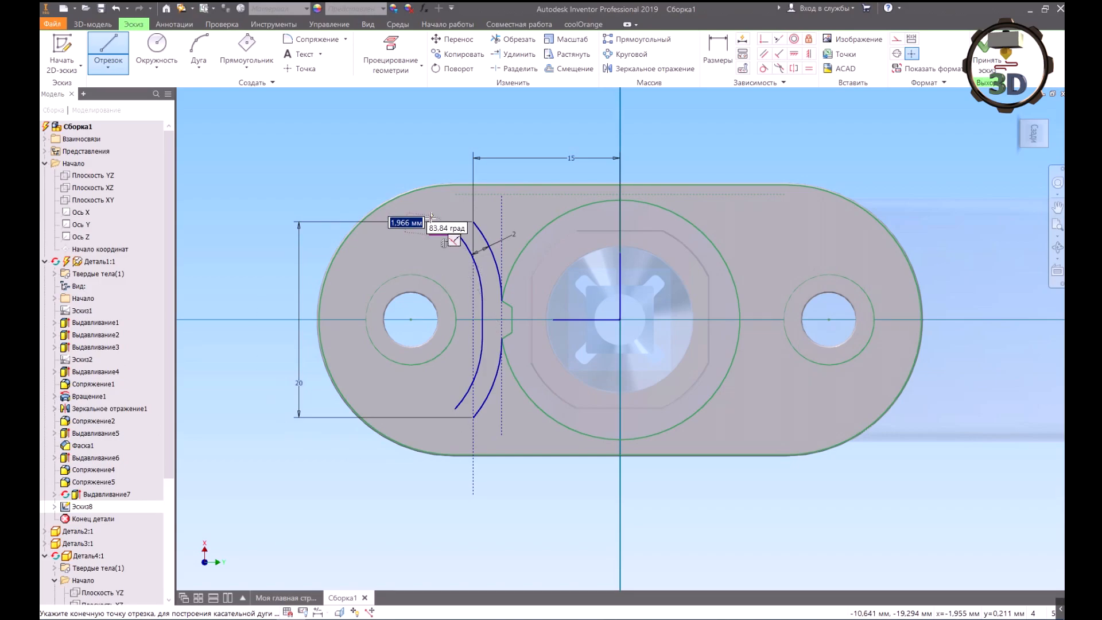
Step: Close the cutout's upper end with a rectangular line outline and make its outer line coincident with the original arc's end point
{"action": "left_click", "coordinate": [430, 216]}
{"action": "left_click", "coordinate": [492, 216]}
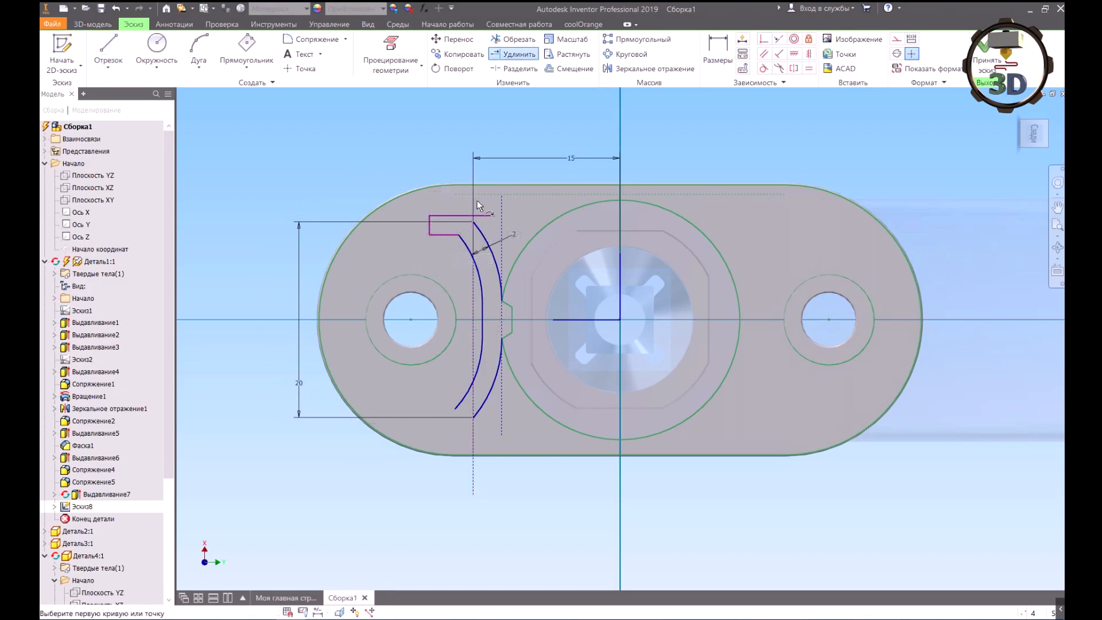
{"action": "left_click", "coordinate": [473, 222]}
{"action": "left_click", "coordinate": [481, 216]}
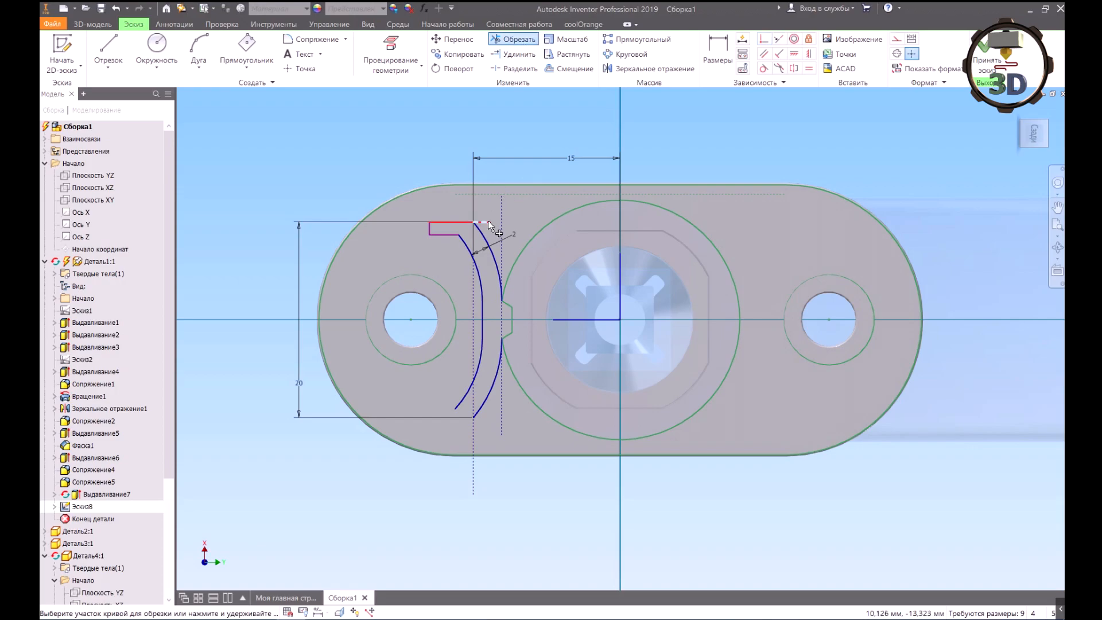
Step: Close the cutout's lower end with a matching line outline and dimension the upper end's width as 2 mm
{"action": "left_click", "coordinate": [109, 49]}
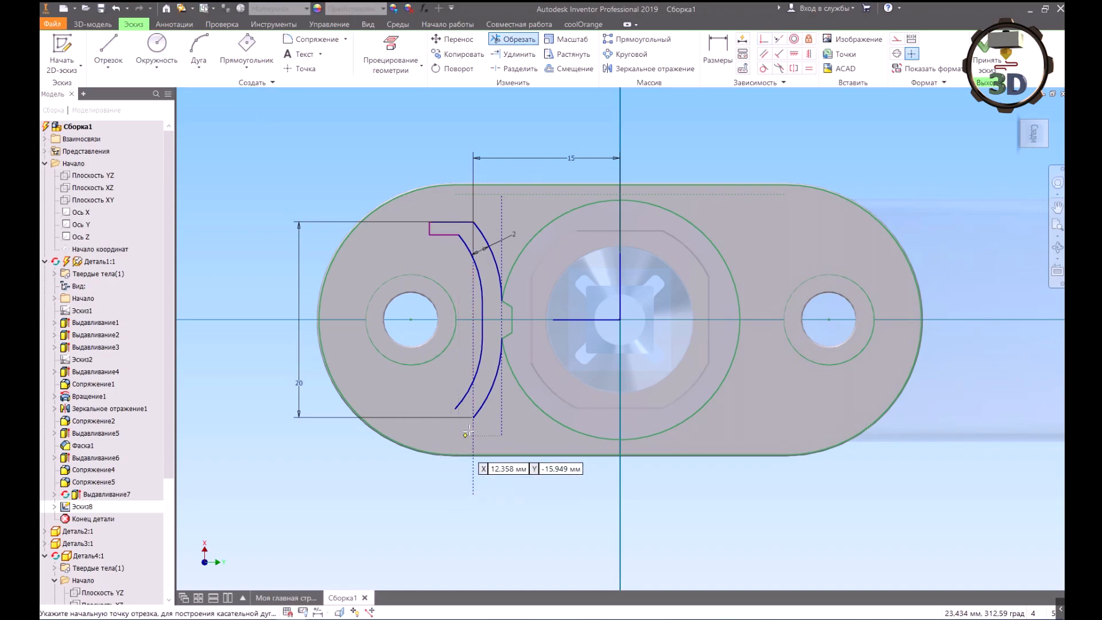
{"action": "left_click", "coordinate": [474, 417]}
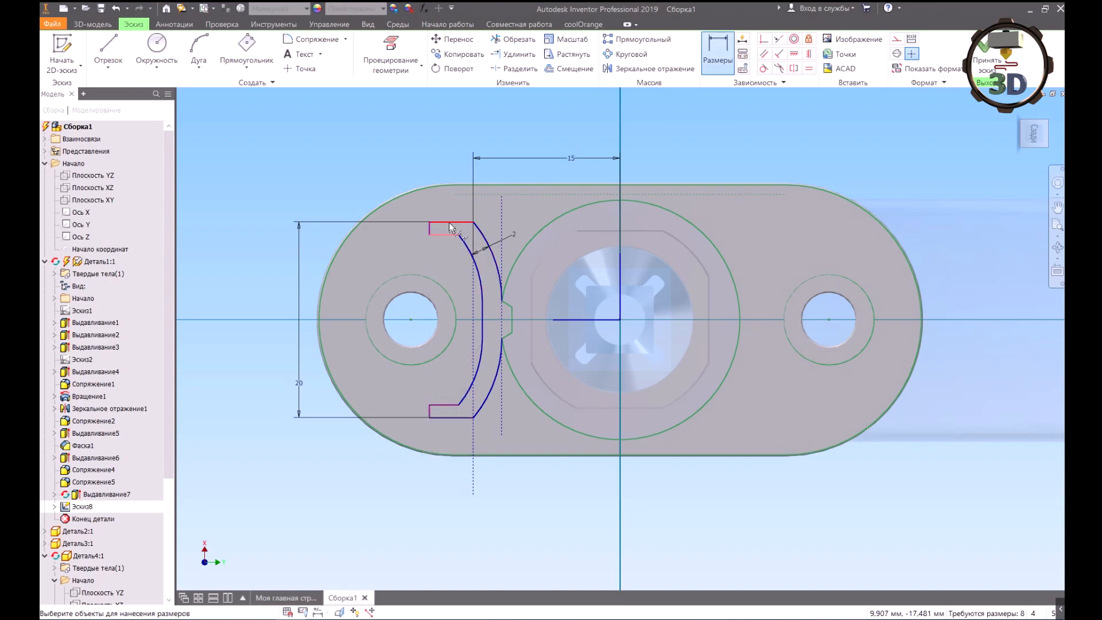
{"action": "left_click", "coordinate": [451, 209]}
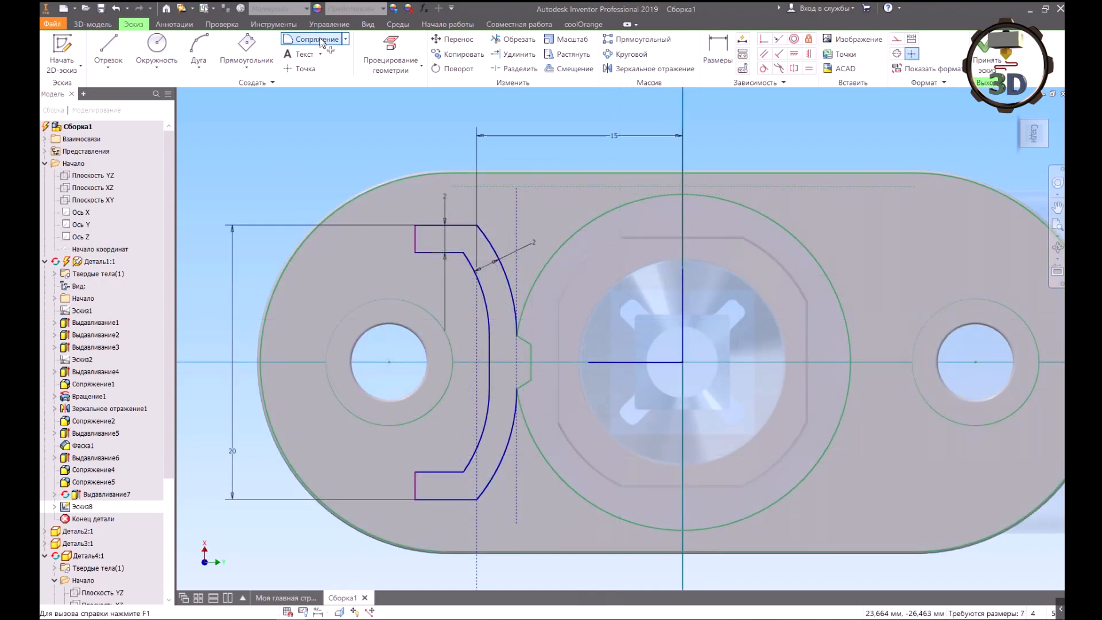
Step: Round the corners where the cutout's arcs meet its straight ends with 2 mm fillets
{"action": "left_click", "coordinate": [321, 41]}
{"action": "left_click", "coordinate": [453, 252]}
{"action": "left_click", "coordinate": [470, 264]}
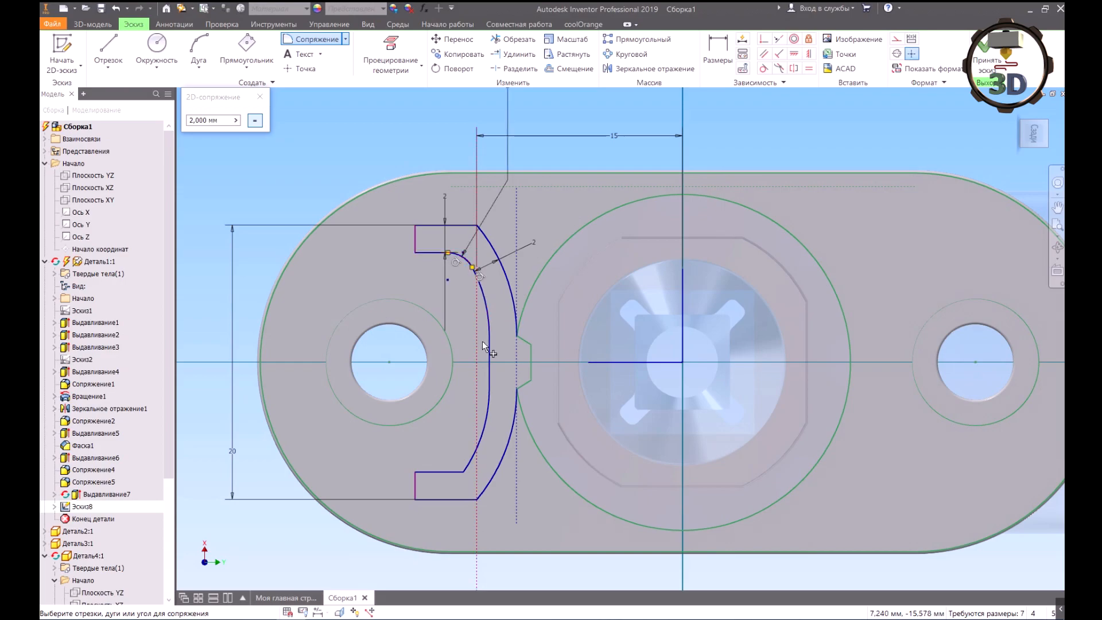
{"action": "left_click", "coordinate": [471, 457]}
{"action": "left_click", "coordinate": [450, 472]}
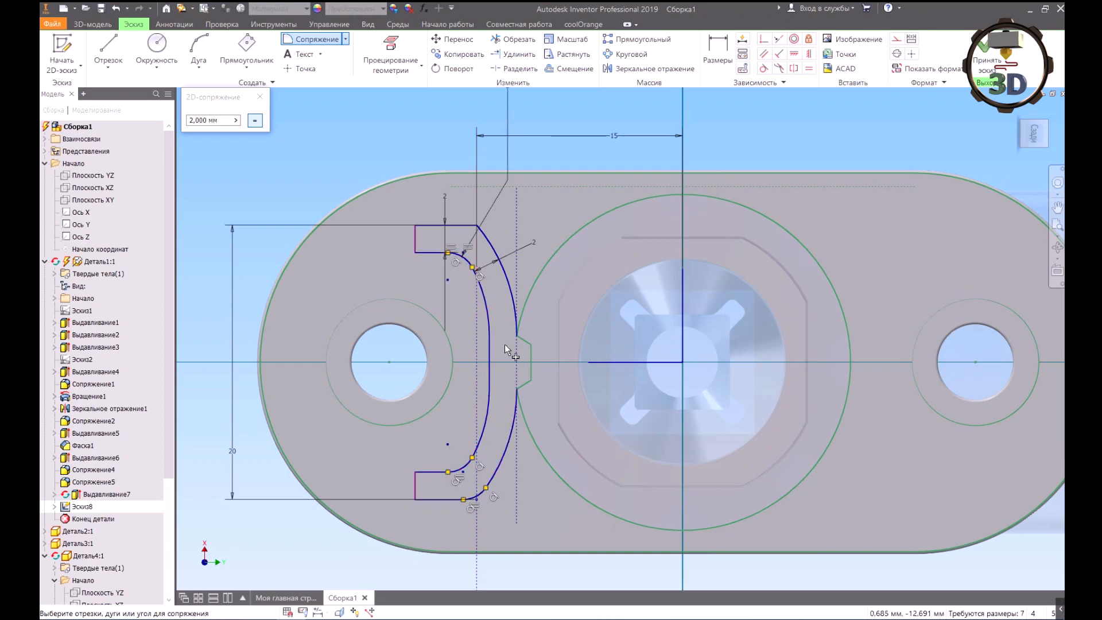
{"action": "right_click", "coordinate": [509, 235]}
{"action": "left_click", "coordinate": [460, 240]}
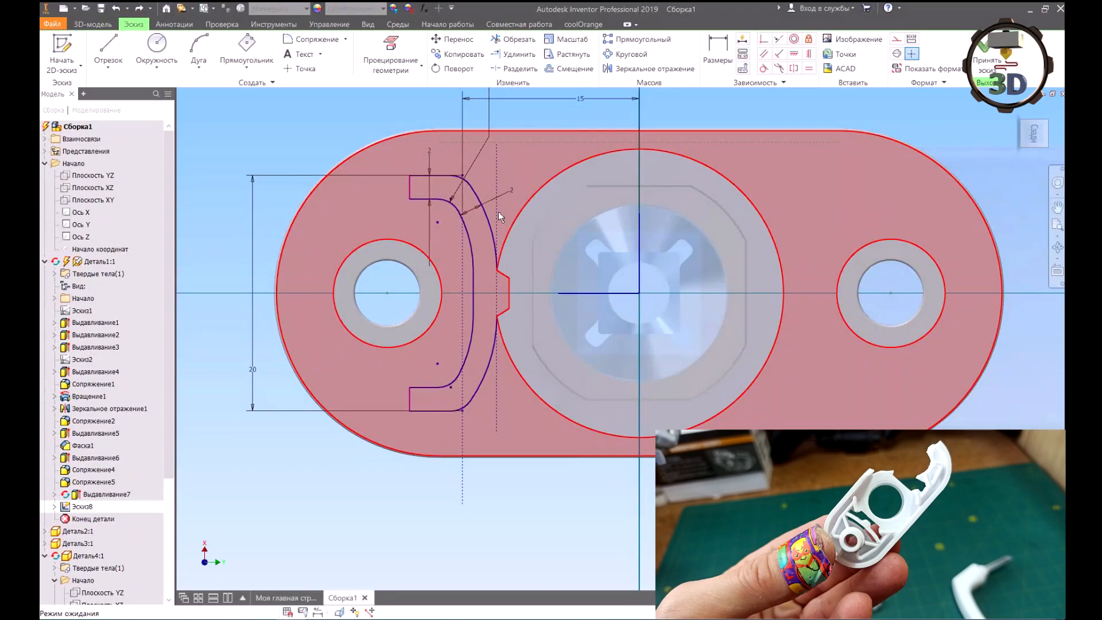
Step: Draw three-point arcs from the outer corners of the cutout's upper and lower ends to the large central circle
{"action": "left_click", "coordinate": [205, 45]}
{"action": "left_click", "coordinate": [410, 176]}
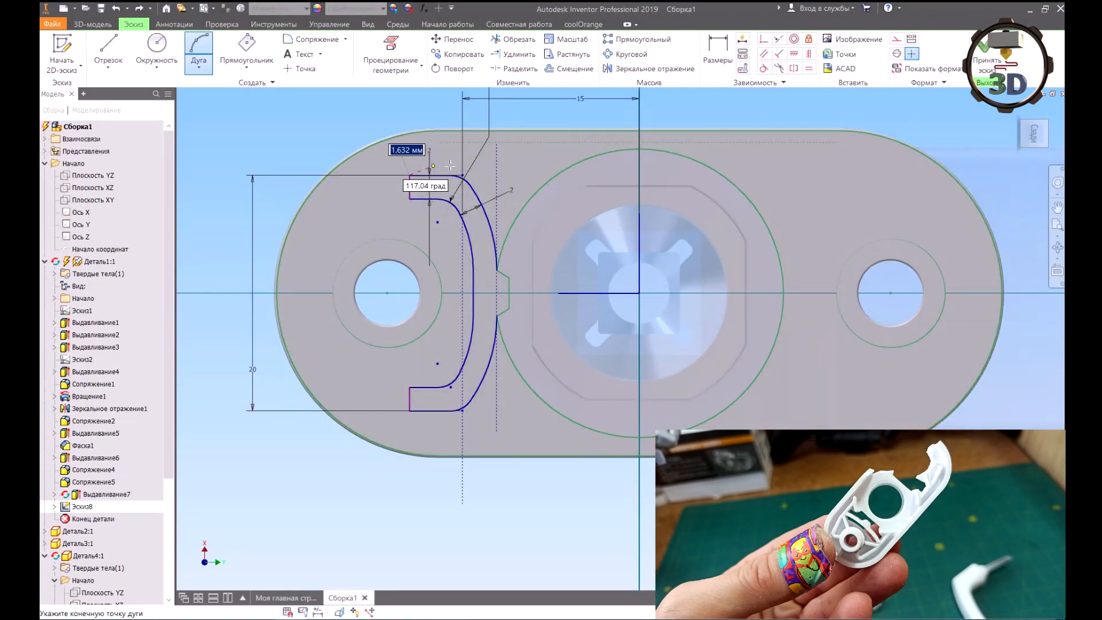
{"action": "left_click", "coordinate": [532, 198]}
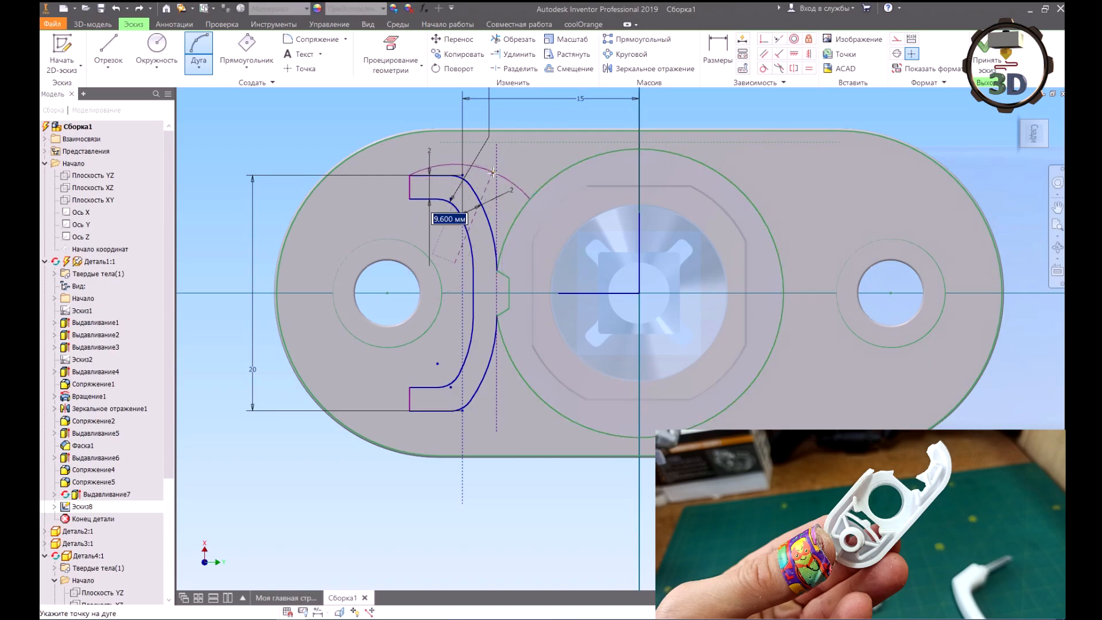
{"action": "left_click", "coordinate": [488, 168]}
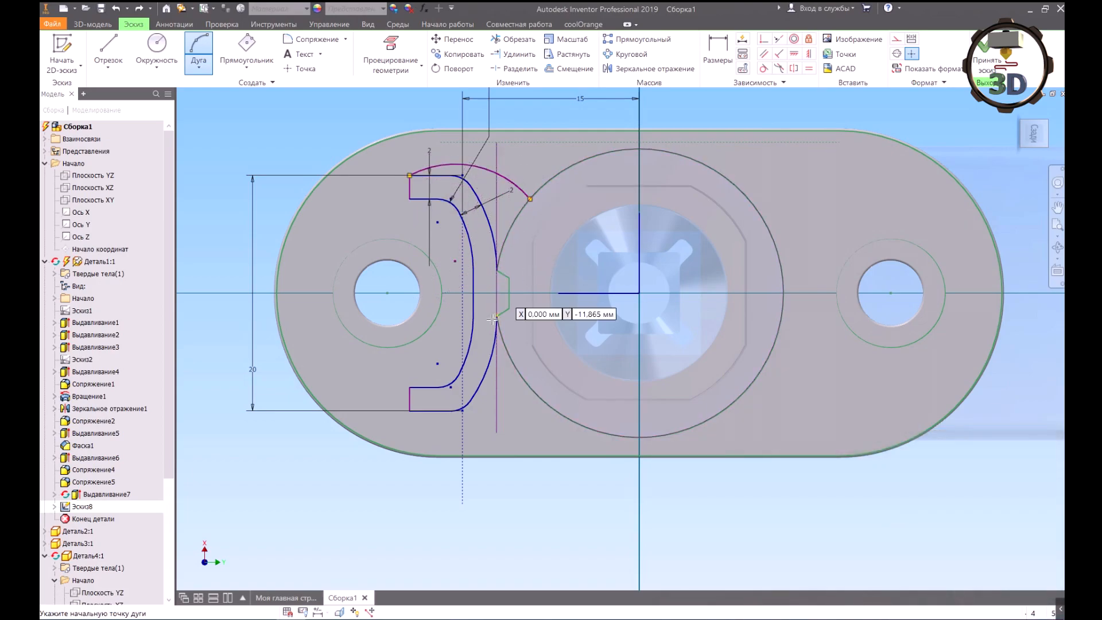
{"action": "left_click", "coordinate": [411, 409]}
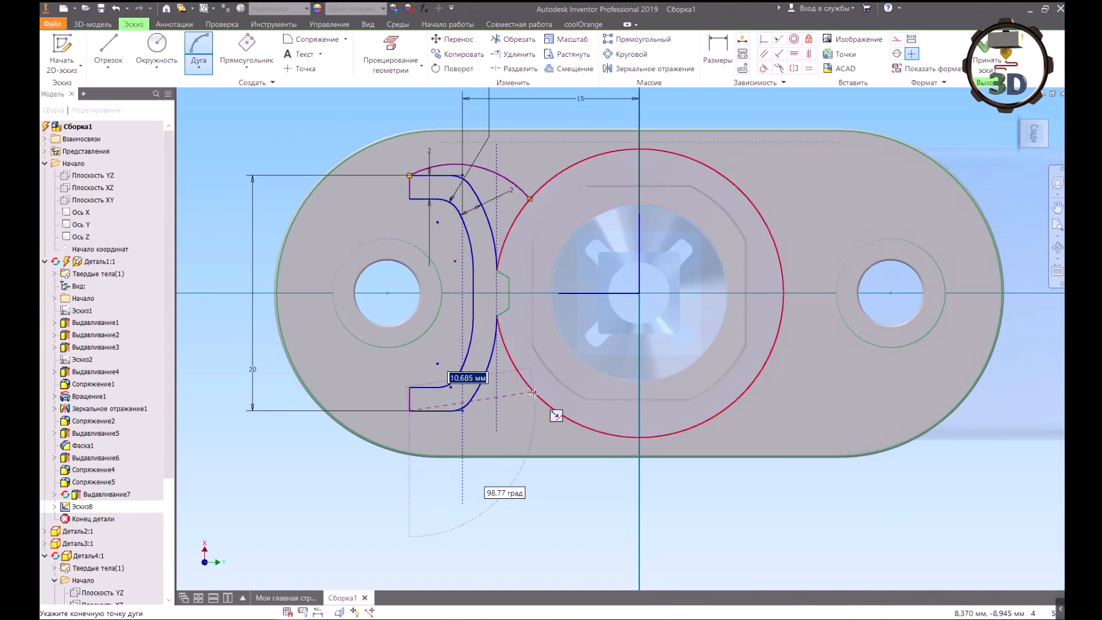
{"action": "left_click", "coordinate": [528, 389]}
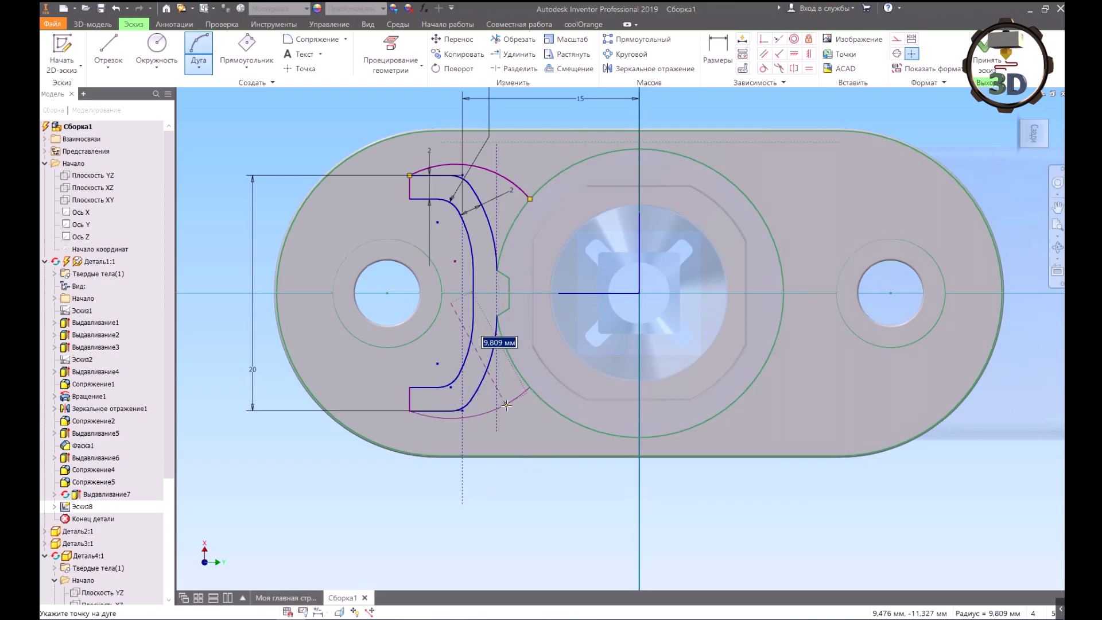
{"action": "left_click", "coordinate": [506, 405]}
Step: Make the upper and lower outer arcs symmetric about the horizontal axis
{"action": "left_click", "coordinate": [793, 69]}
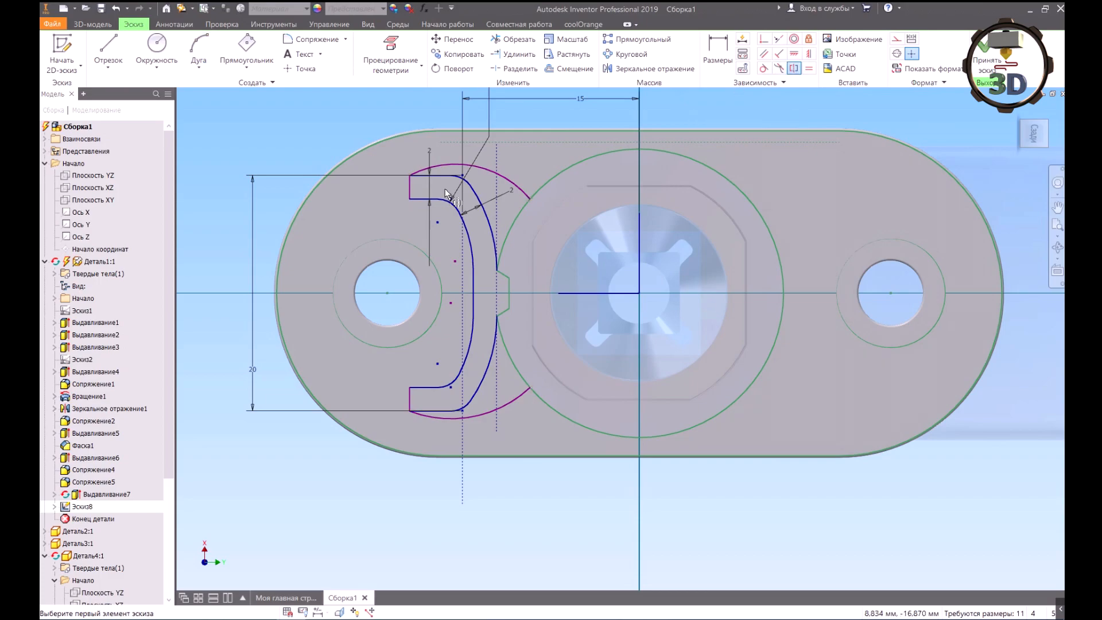
{"action": "left_click", "coordinate": [480, 415]}
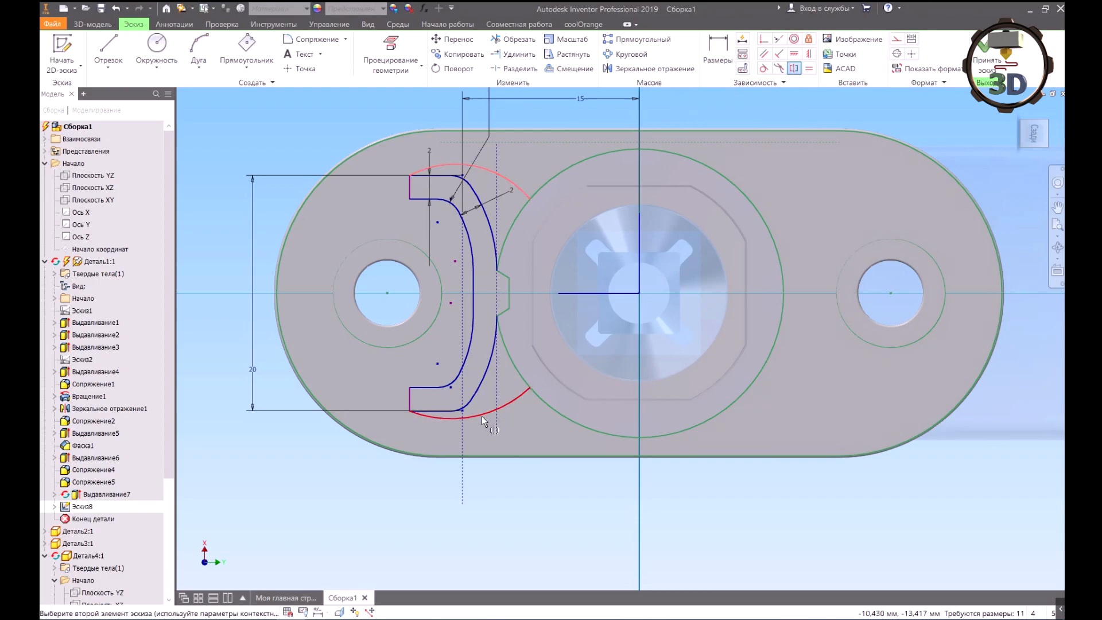
{"action": "left_click", "coordinate": [583, 294]}
{"action": "right_click", "coordinate": [584, 264]}
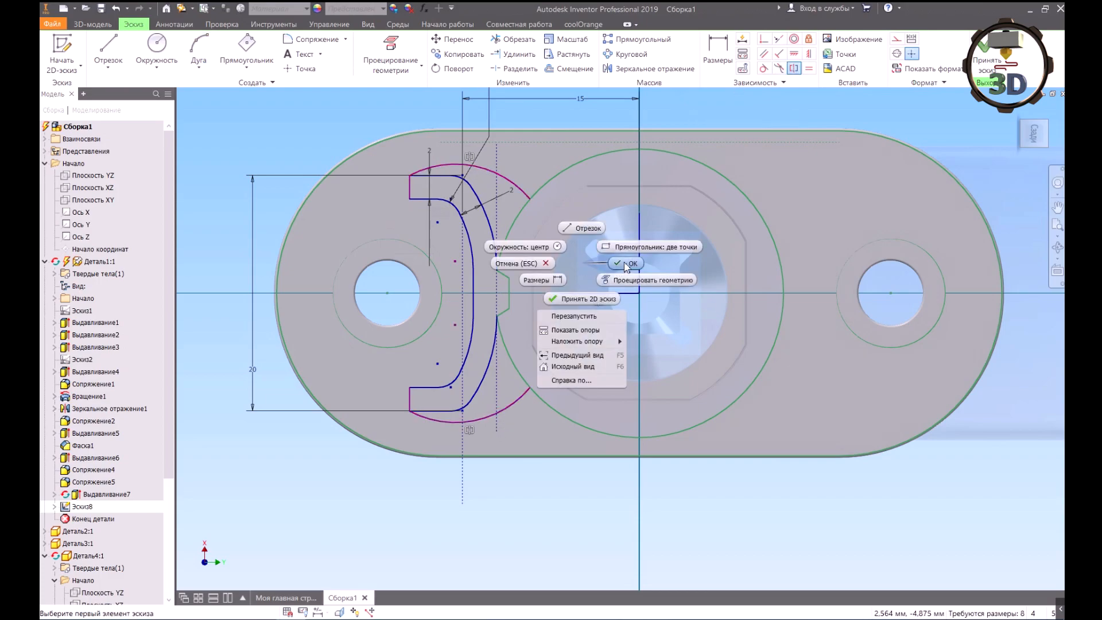
{"action": "left_click", "coordinate": [626, 266]}
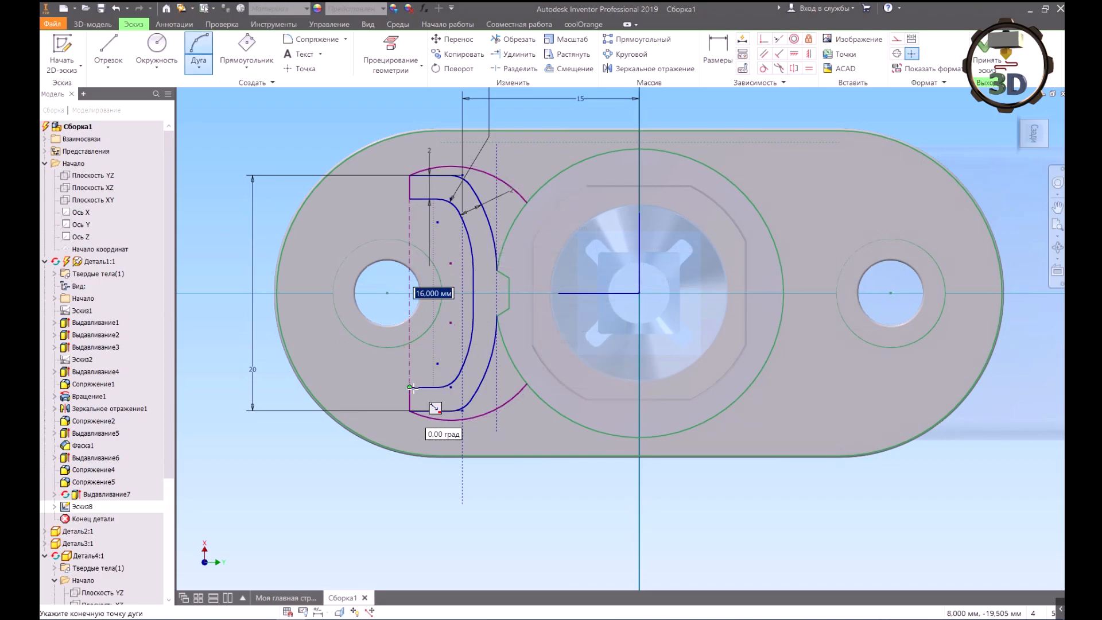
Step: Draw an arc joining the cutout ends' inner corners, and trace the central circle with arcs from the outer arcs to the tooth
{"action": "left_click", "coordinate": [409, 387]}
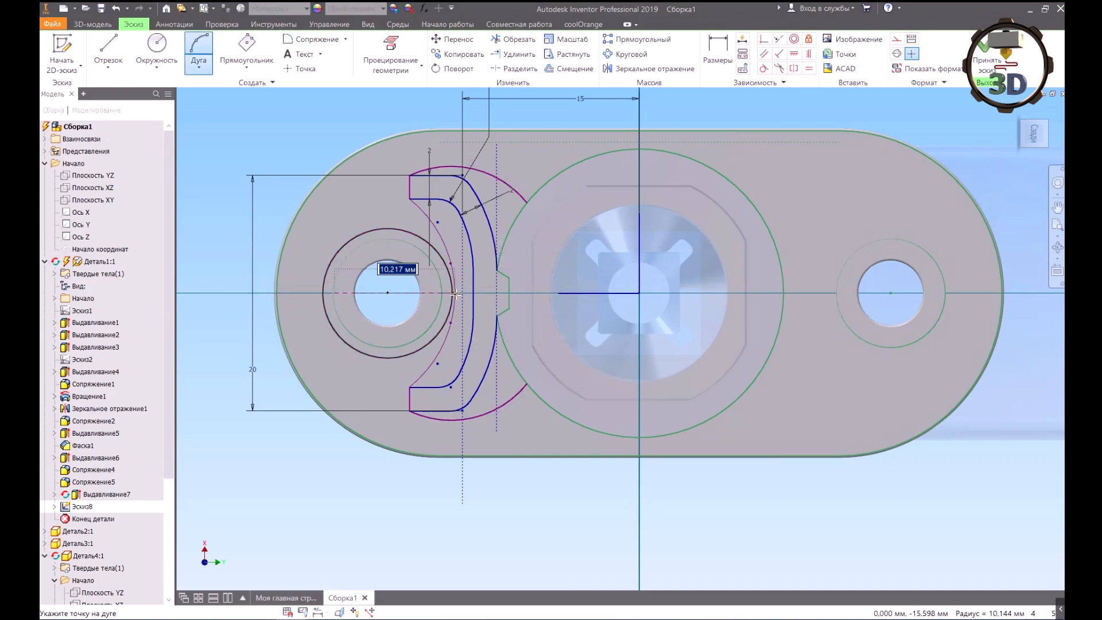
{"action": "left_click", "coordinate": [455, 294]}
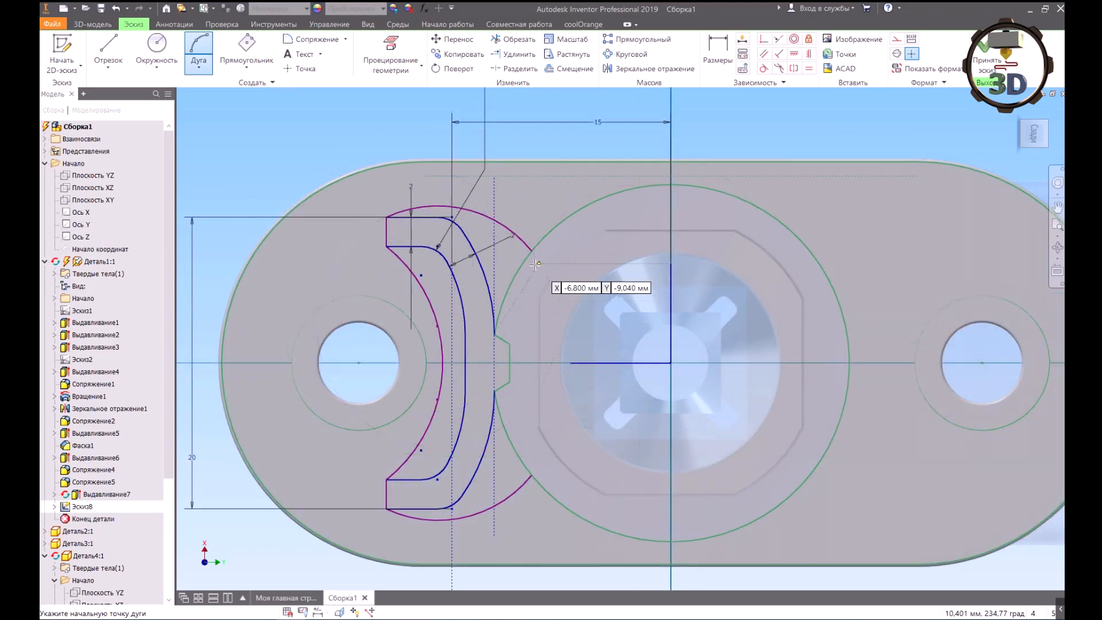
{"action": "left_click", "coordinate": [531, 252]}
{"action": "left_click", "coordinate": [519, 276]}
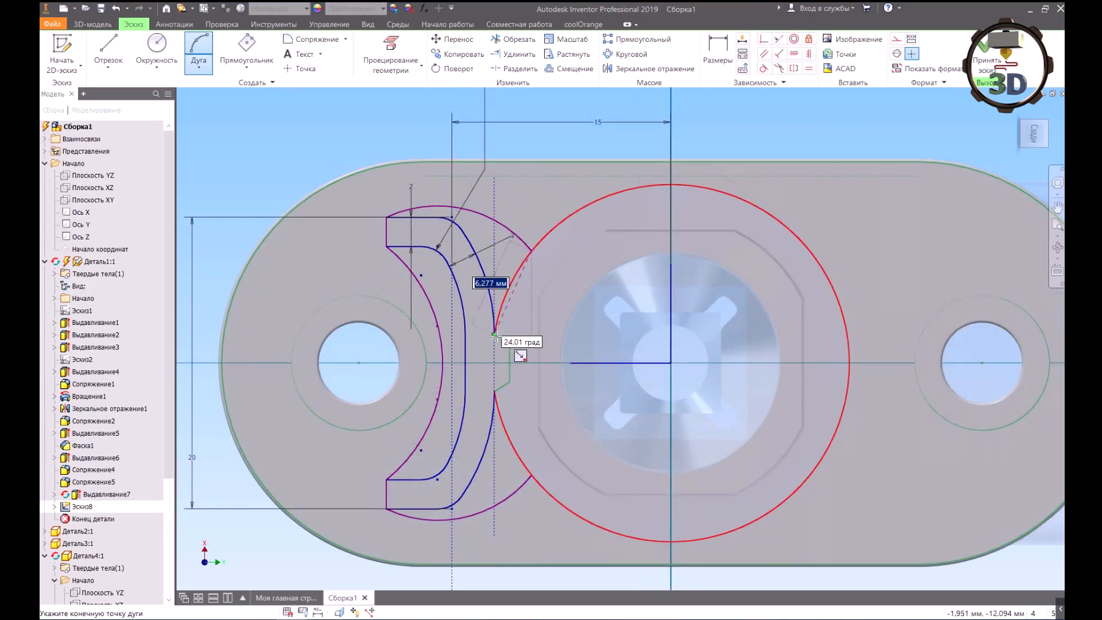
{"action": "left_click", "coordinate": [512, 284]}
{"action": "left_click", "coordinate": [494, 391]}
{"action": "left_click", "coordinate": [532, 459]}
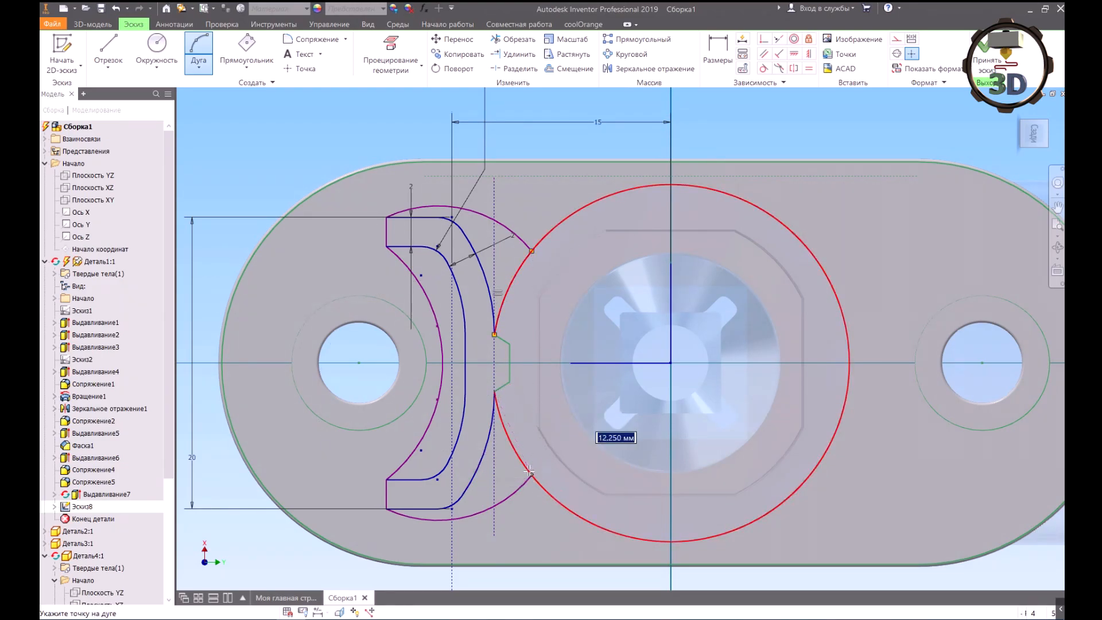
{"action": "left_click", "coordinate": [507, 437]}
Step: Extrude the three crescent regions around the 2 mm strip as a cut, ending at the selected floor of the central pocket
{"action": "key", "text": "e"}
{"action": "left_click", "coordinate": [535, 191]}
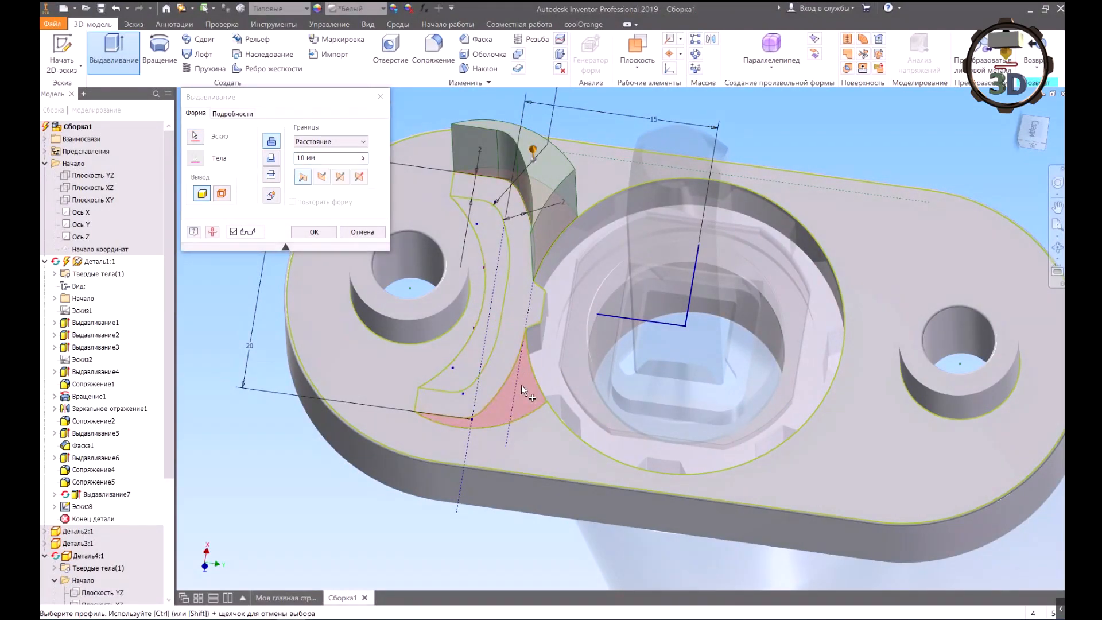
{"action": "left_click", "coordinate": [521, 384]}
{"action": "left_click", "coordinate": [484, 314]}
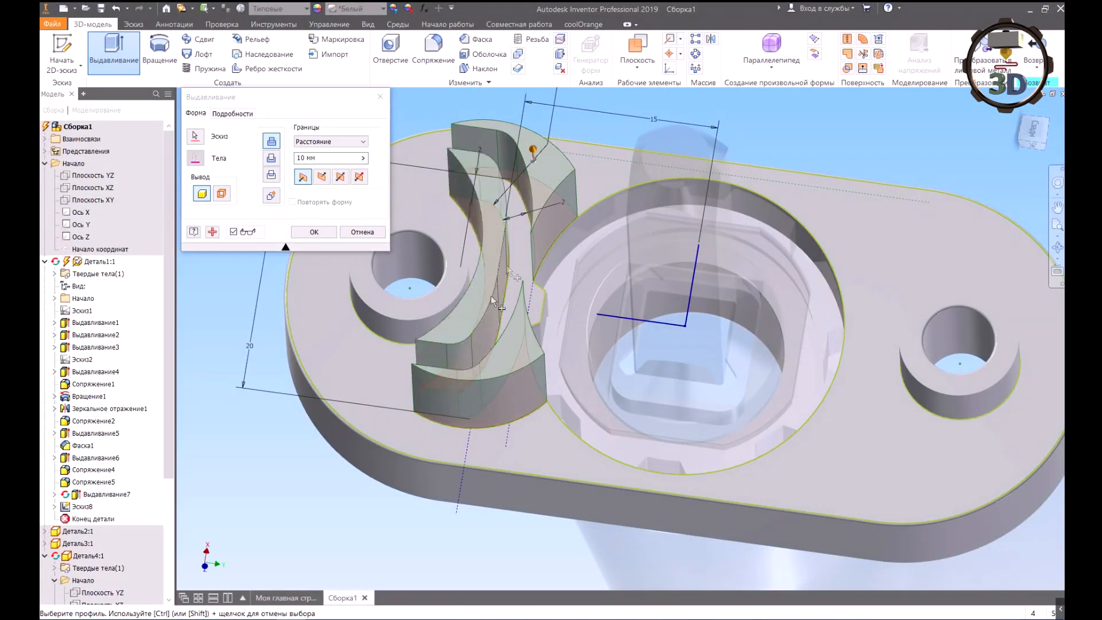
{"action": "left_click", "coordinate": [301, 141]}
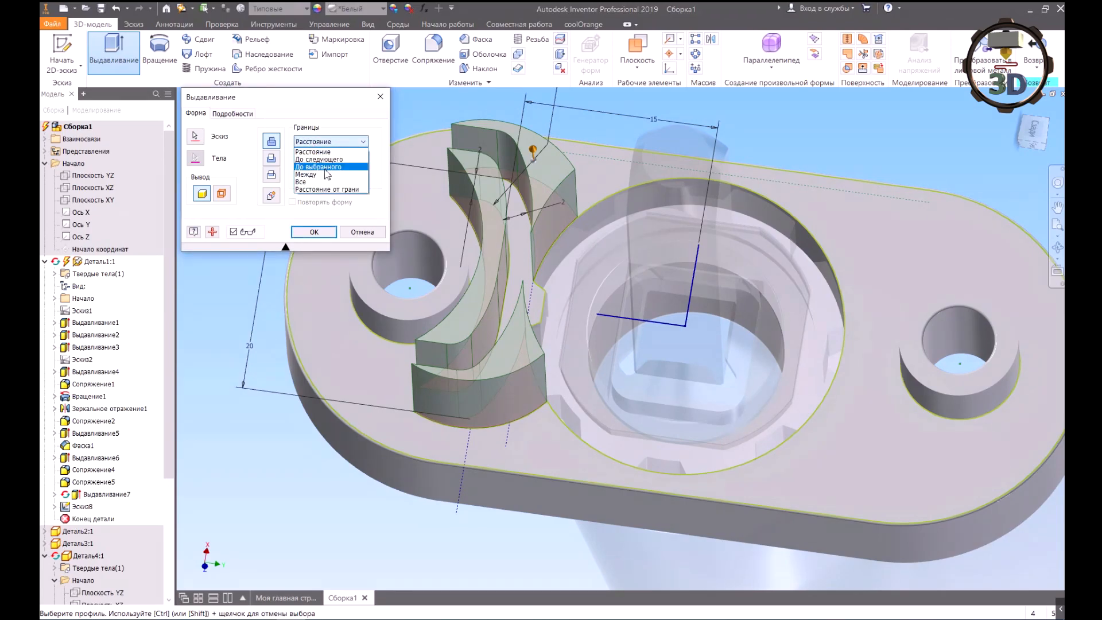
{"action": "left_click", "coordinate": [324, 167]}
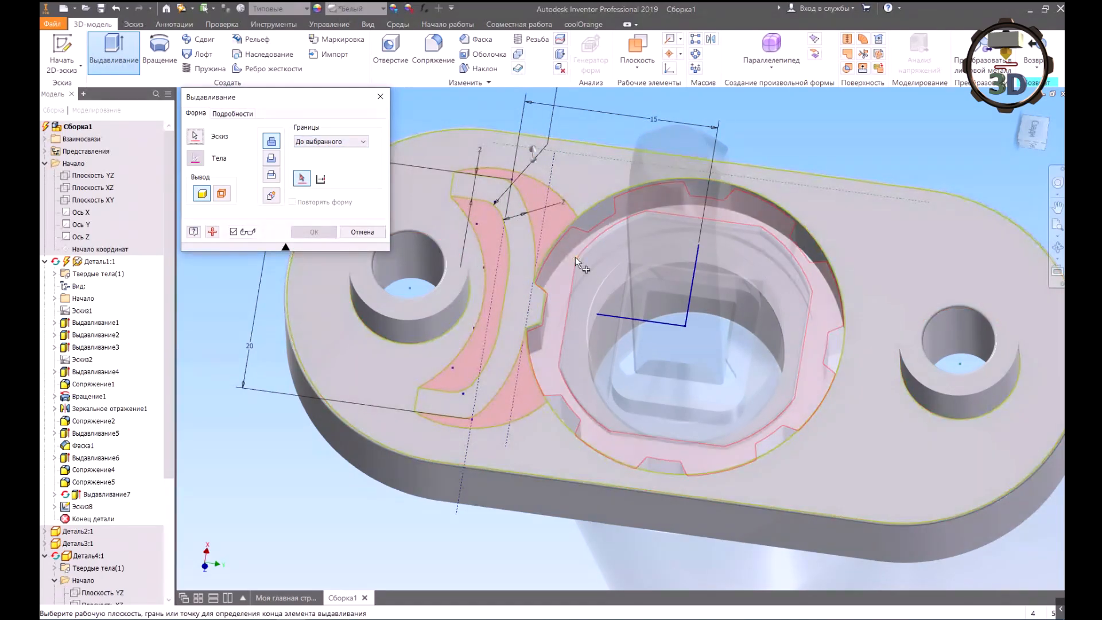
{"action": "left_click", "coordinate": [556, 399]}
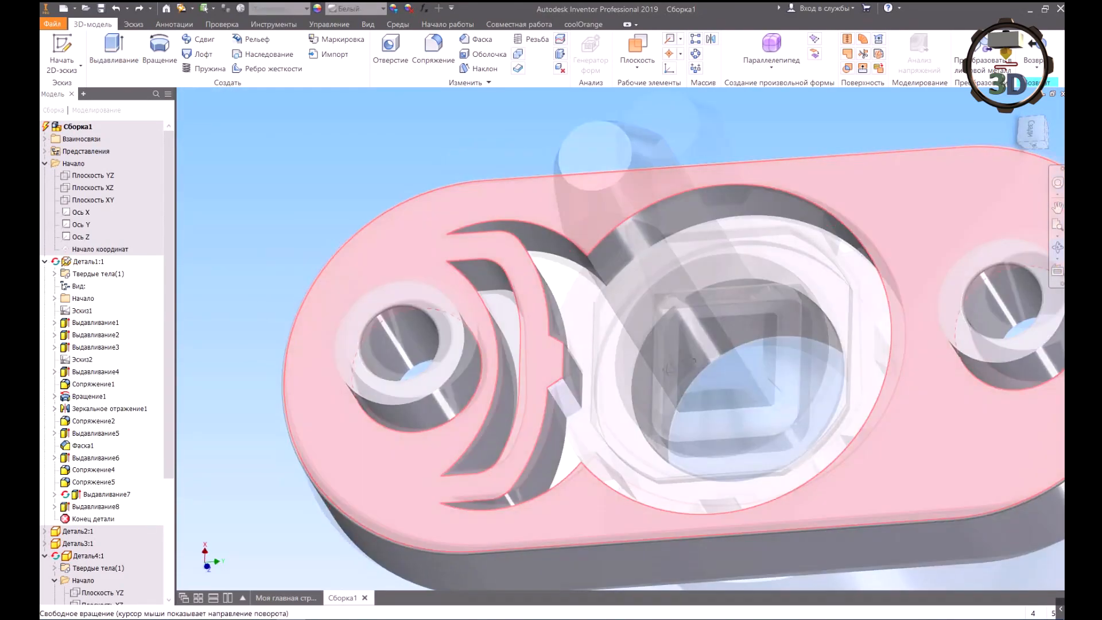
Step: Start a sketch on the floor of the inner crescent recess and project the base plate's upper face outline into it
{"action": "left_click_drag", "start_coordinate": [666, 369], "coordinate": [627, 371]}
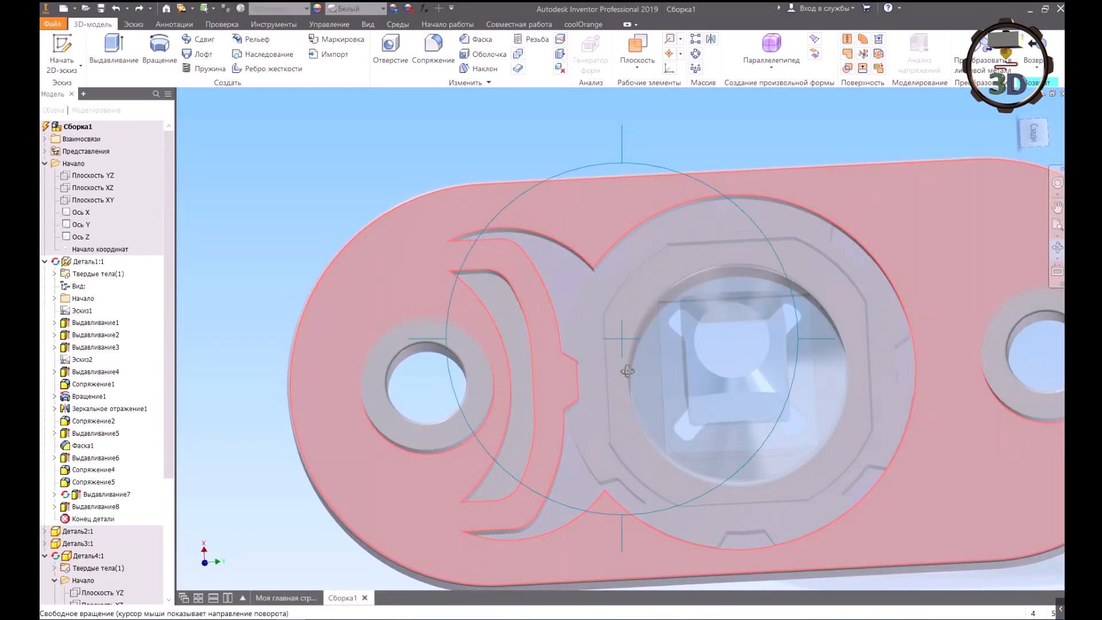
{"action": "key", "text": "Escape"}
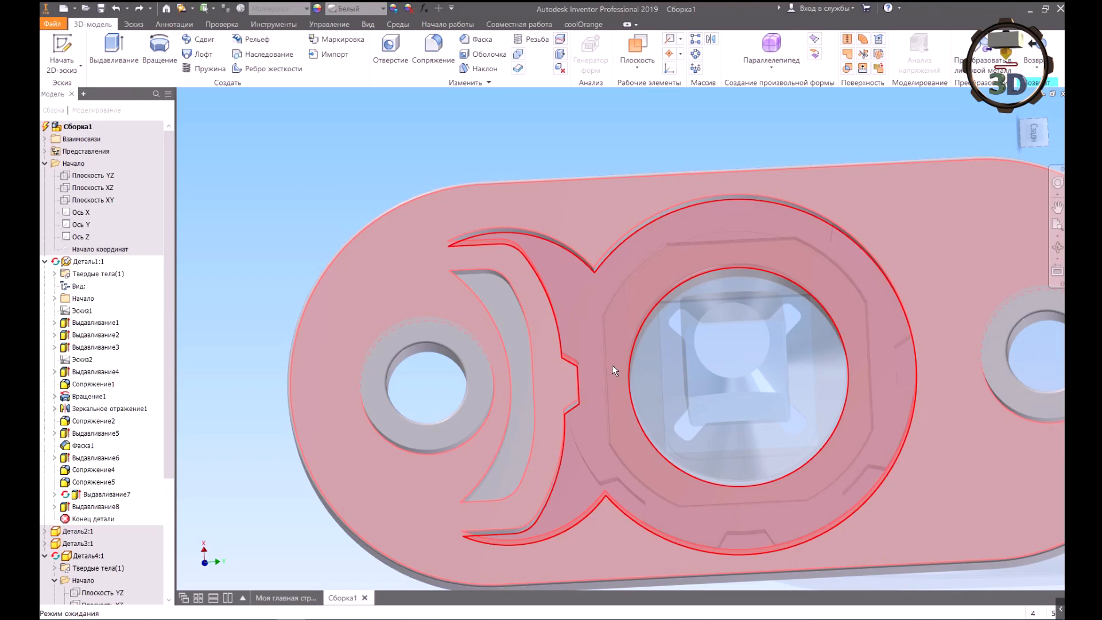
{"action": "scroll", "coordinate": [614, 370], "scroll_direction": "down", "scroll_amount": 3}
{"action": "scroll", "coordinate": [598, 338], "scroll_direction": "up", "scroll_amount": 3}
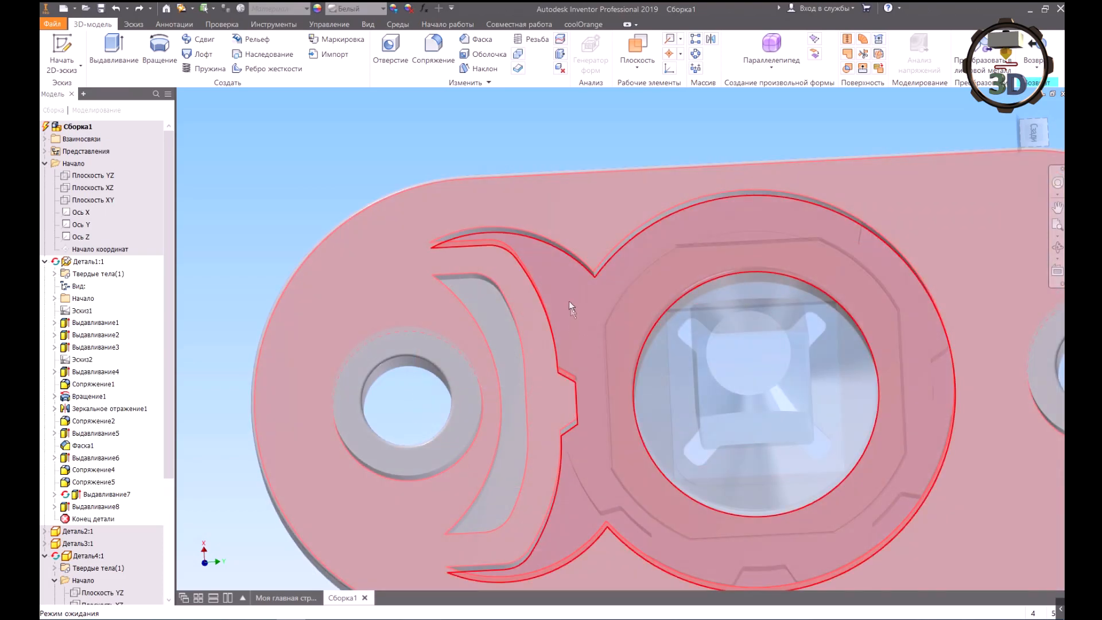
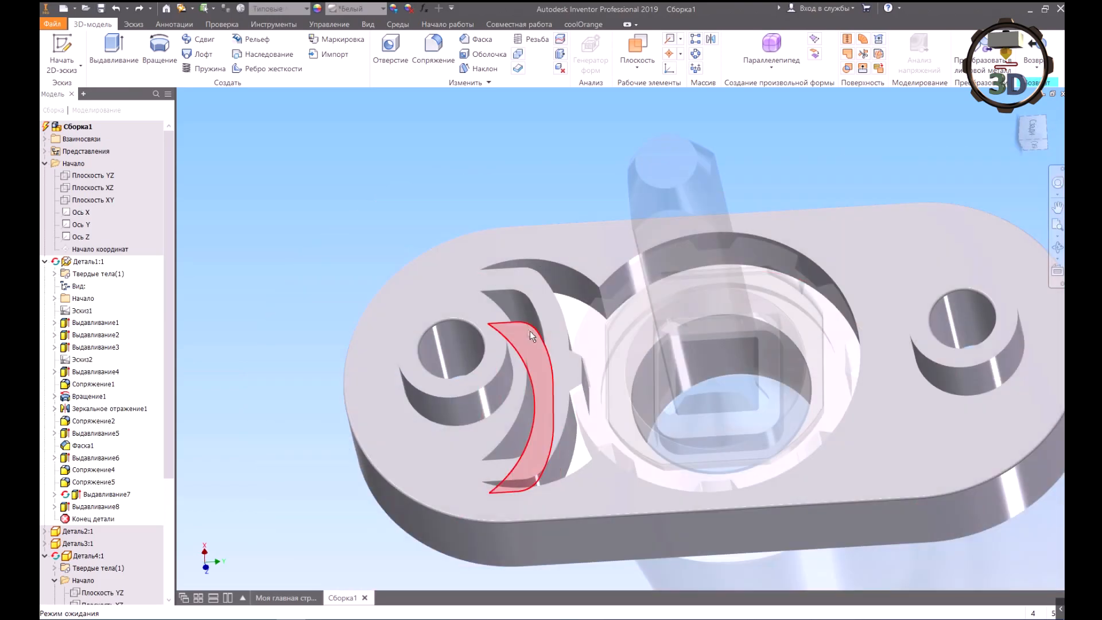
{"action": "left_click", "coordinate": [531, 333]}
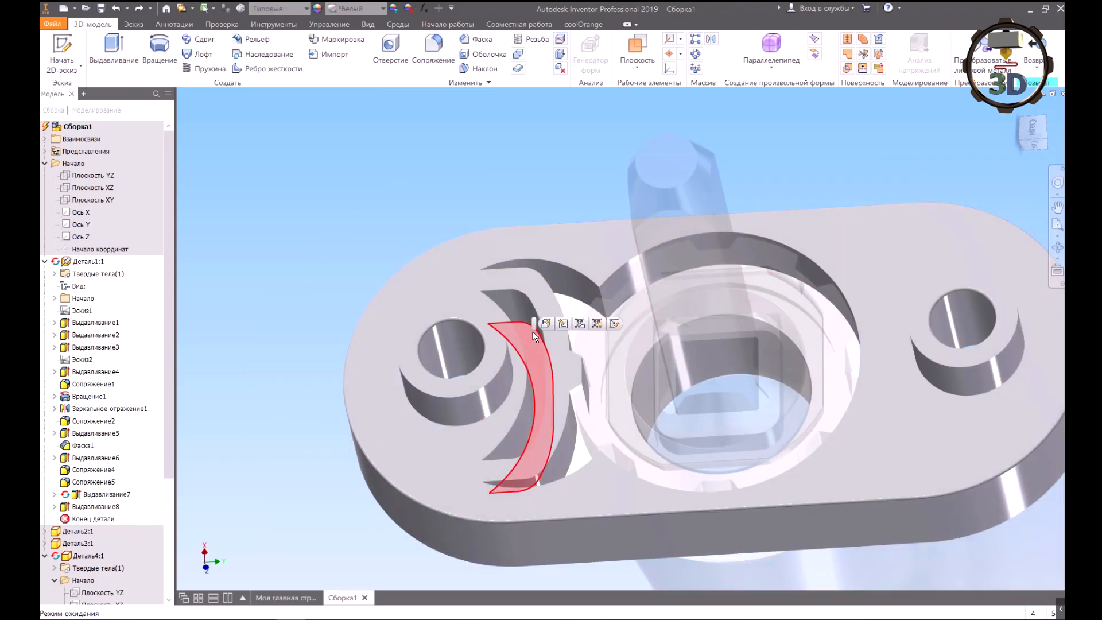
{"action": "left_click", "coordinate": [610, 325]}
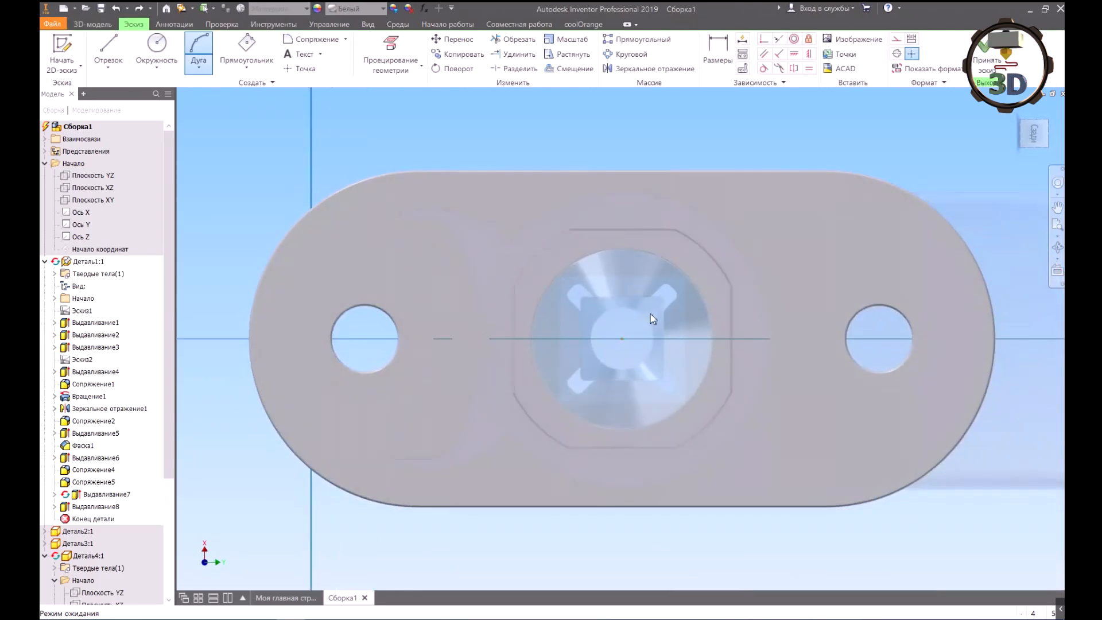
{"action": "left_click", "coordinate": [391, 58]}
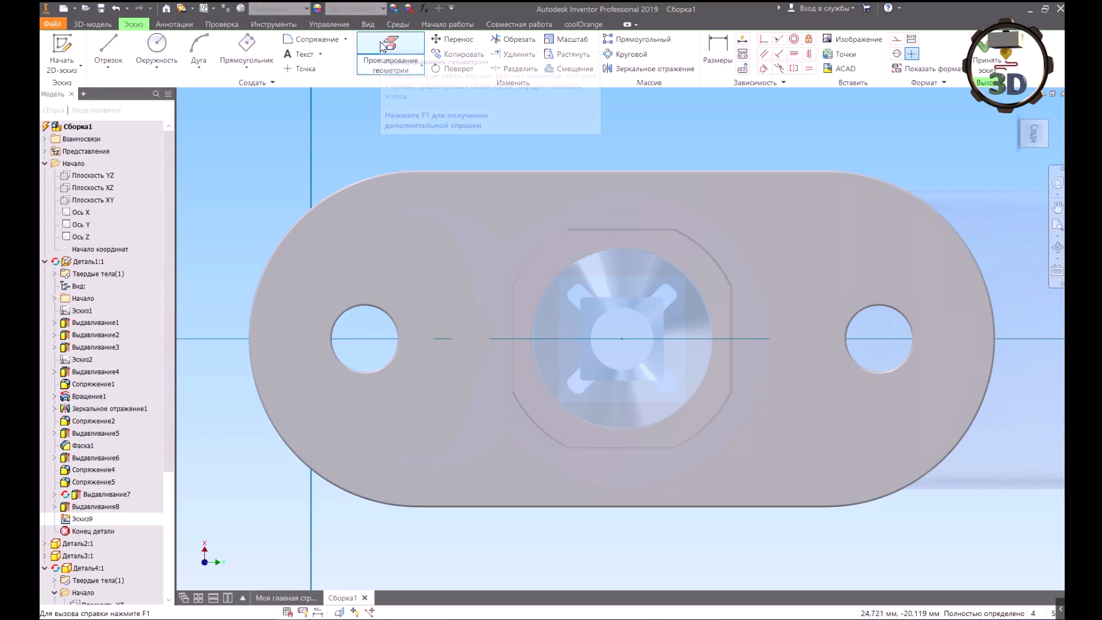
{"action": "left_click", "coordinate": [473, 198]}
{"action": "right_click", "coordinate": [543, 123]}
{"action": "left_click", "coordinate": [589, 124]}
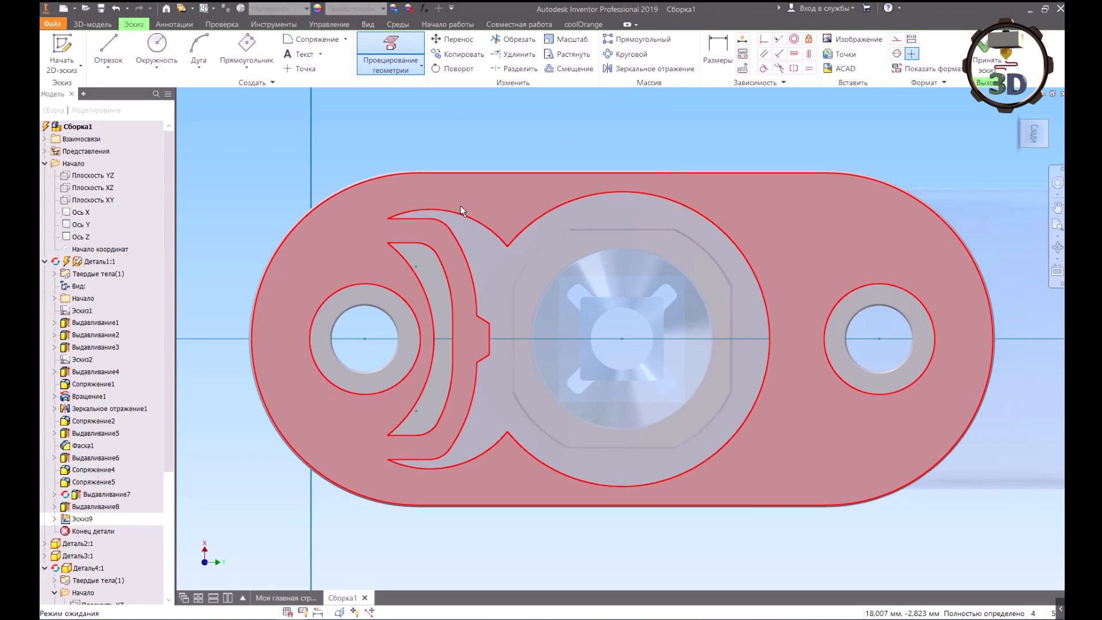
Step: Close the strip's upper and lower ends with short straight lines between their outer and inner corners
{"action": "scroll", "coordinate": [371, 223], "scroll_direction": "down", "scroll_amount": 3}
{"action": "key", "text": "l"}
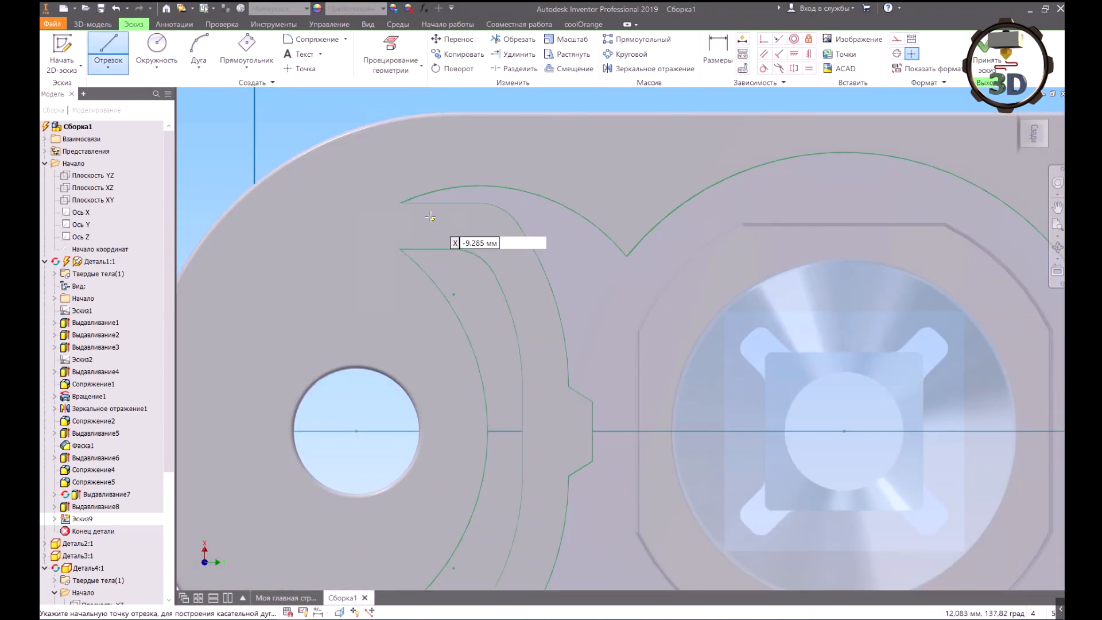
{"action": "left_click", "coordinate": [400, 203]}
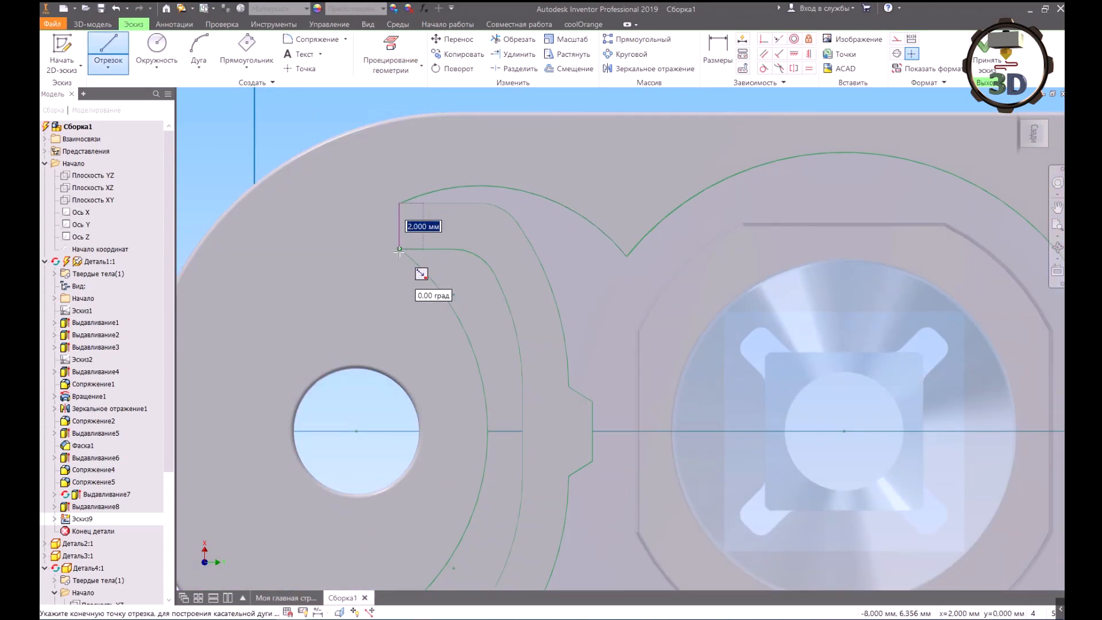
{"action": "scroll", "coordinate": [399, 251], "scroll_direction": "up", "scroll_amount": 3}
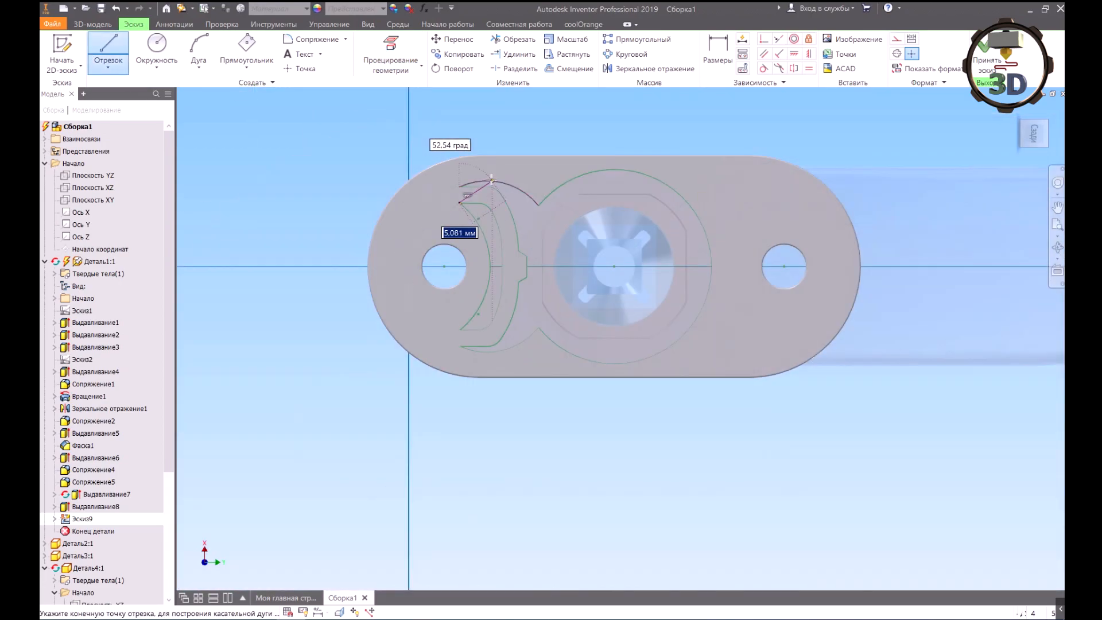
{"action": "left_click", "coordinate": [462, 187]}
{"action": "left_click", "coordinate": [462, 330]}
{"action": "right_click", "coordinate": [492, 302]}
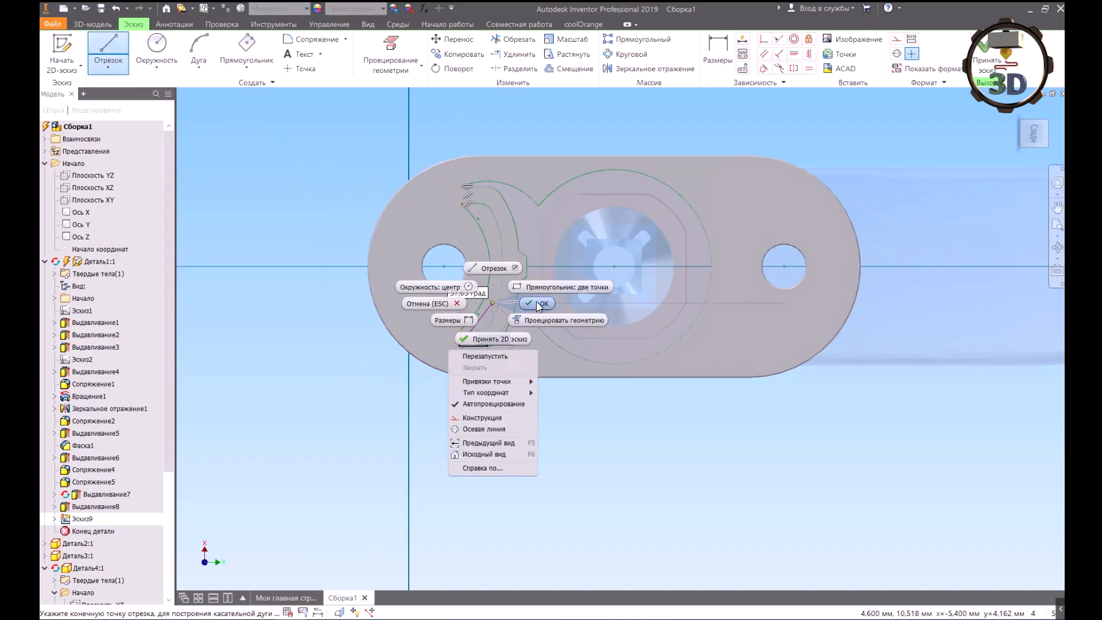
{"action": "left_click", "coordinate": [546, 304]}
Step: Slice the model at the sketch plane and draw a straight line between the two corners where the outer arcs meet the central circle
{"action": "scroll", "coordinate": [474, 308], "scroll_direction": "down", "scroll_amount": 3}
{"action": "scroll", "coordinate": [464, 277], "scroll_direction": "up", "scroll_amount": 6}
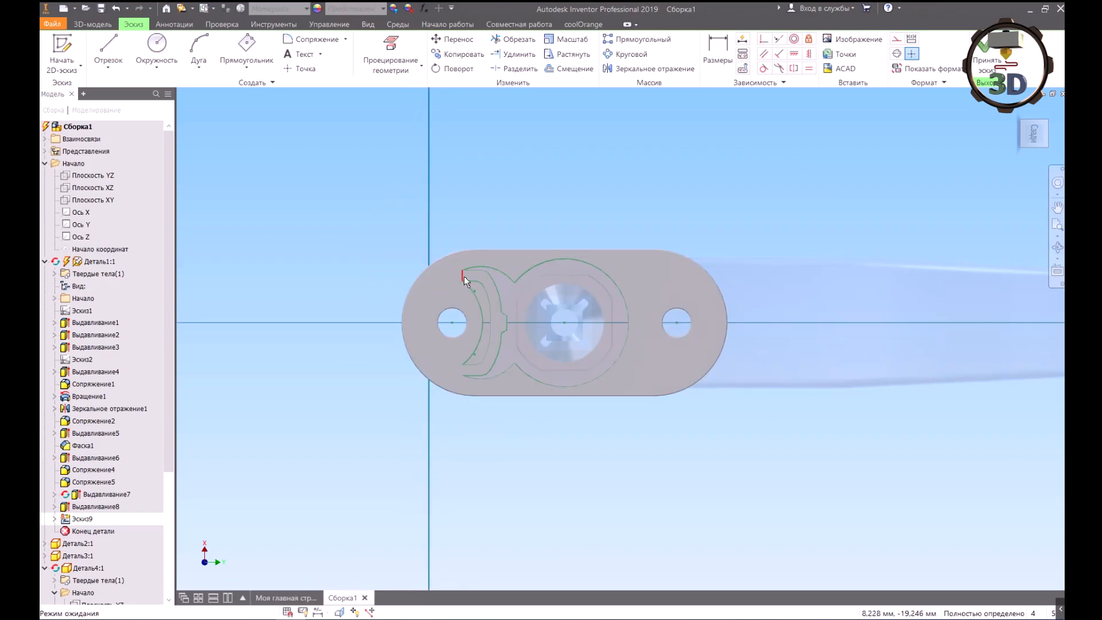
{"action": "scroll", "coordinate": [464, 258], "scroll_direction": "down", "scroll_amount": 2}
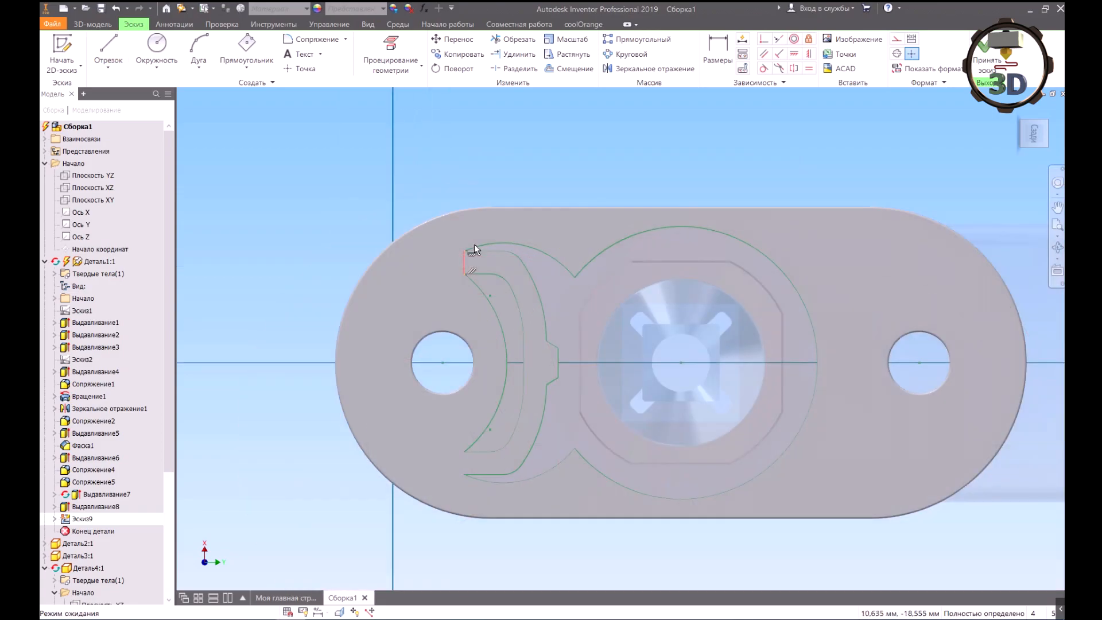
{"action": "left_click", "coordinate": [342, 613]}
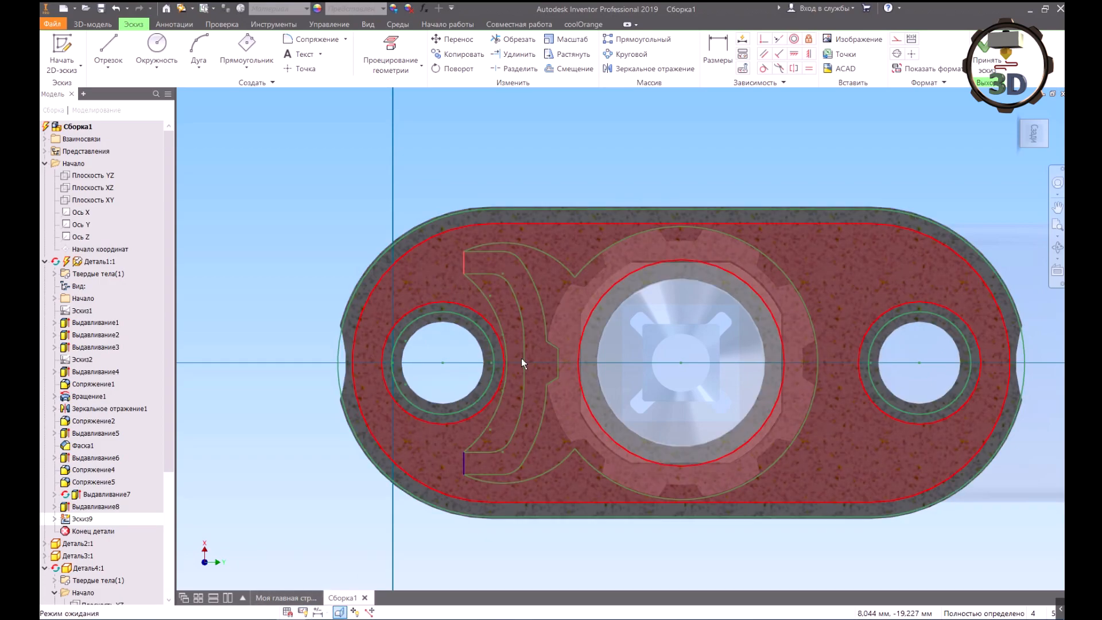
{"action": "scroll", "coordinate": [565, 264], "scroll_direction": "up", "scroll_amount": 1}
{"action": "key", "text": "l"}
{"action": "left_click", "coordinate": [577, 280]}
{"action": "left_click", "coordinate": [576, 472]}
{"action": "right_click", "coordinate": [740, 216]}
{"action": "left_click", "coordinate": [800, 220]}
Step: Finish the sketch on the recess floor
{"action": "left_click", "coordinate": [1057, 248]}
{"action": "left_click_drag", "start_coordinate": [676, 369], "coordinate": [672, 316]}
{"action": "key", "text": "Escape"}
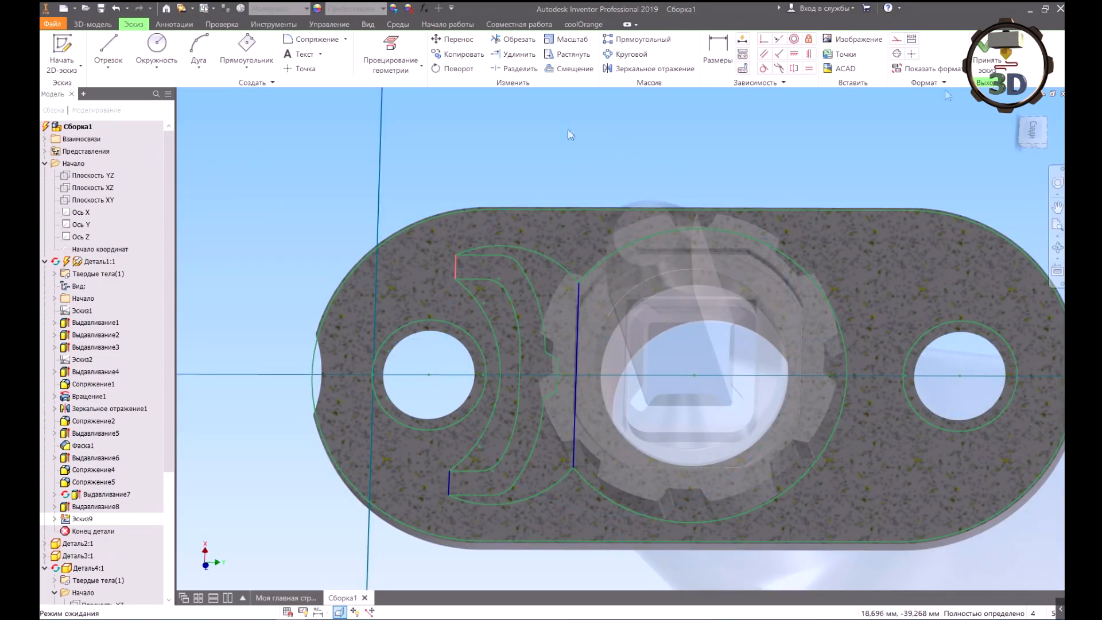
{"action": "left_click", "coordinate": [984, 59]}
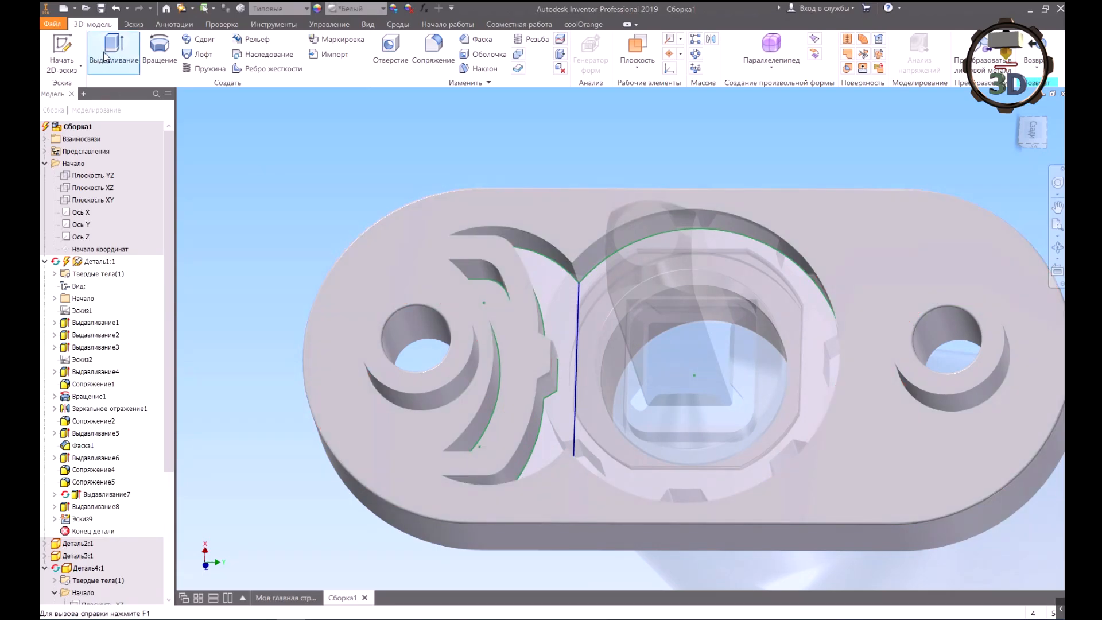
Step: Cut the full crescent profile, including the strip region, 10 mm down from the recess floor through the base plate, leaving the strip above intact
{"action": "key", "text": "e"}
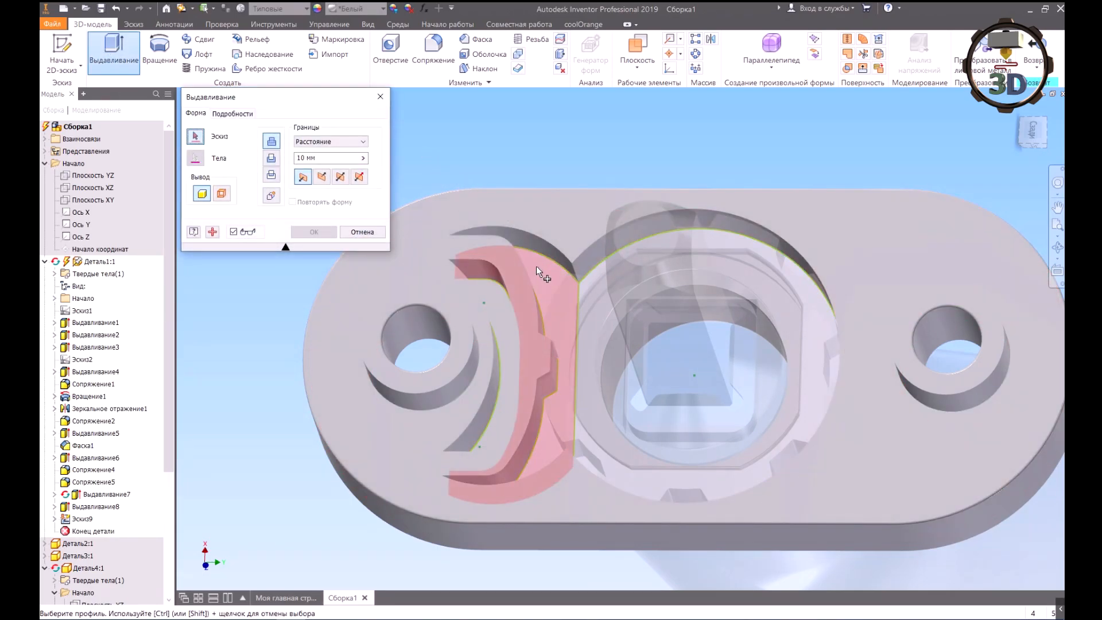
{"action": "left_click", "coordinate": [537, 267]}
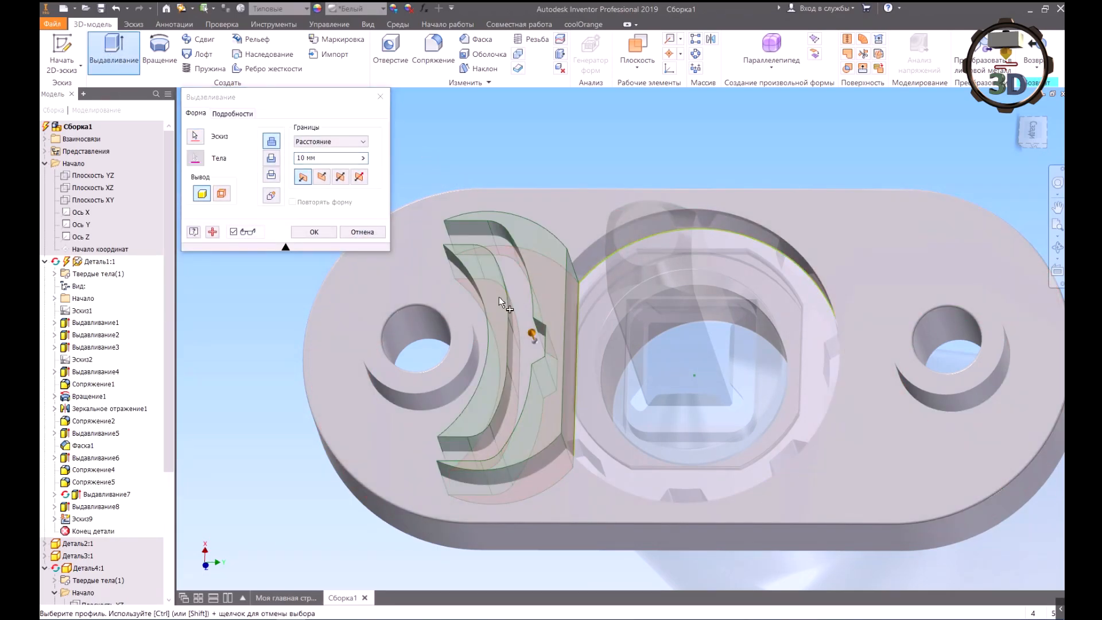
{"action": "left_click", "coordinate": [523, 292]}
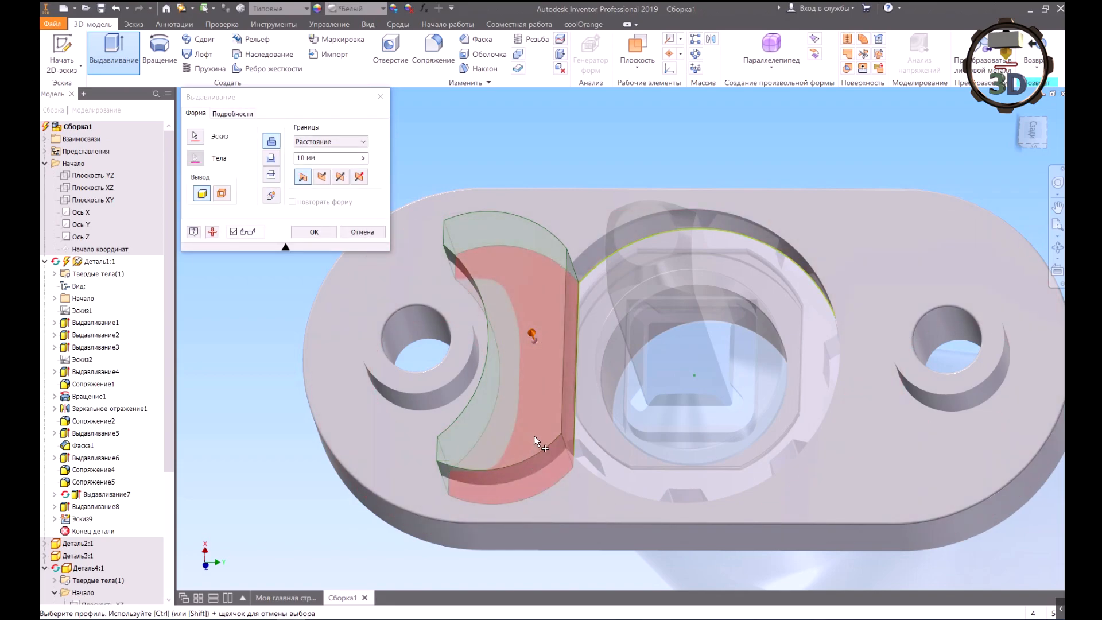
{"action": "left_click", "coordinate": [1060, 251]}
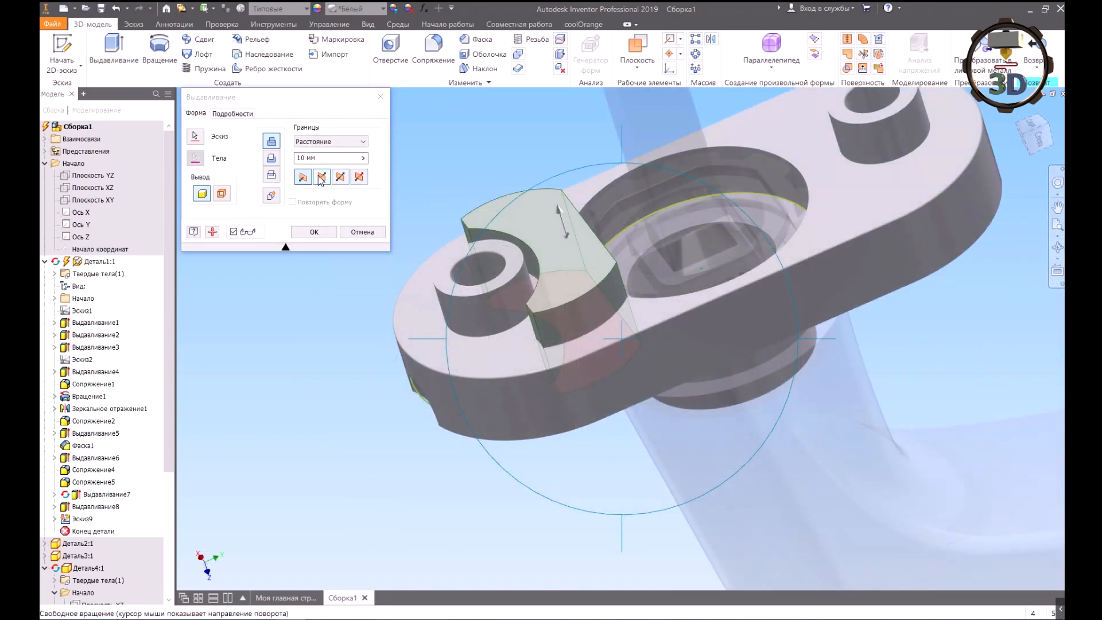
{"action": "left_click", "coordinate": [323, 178]}
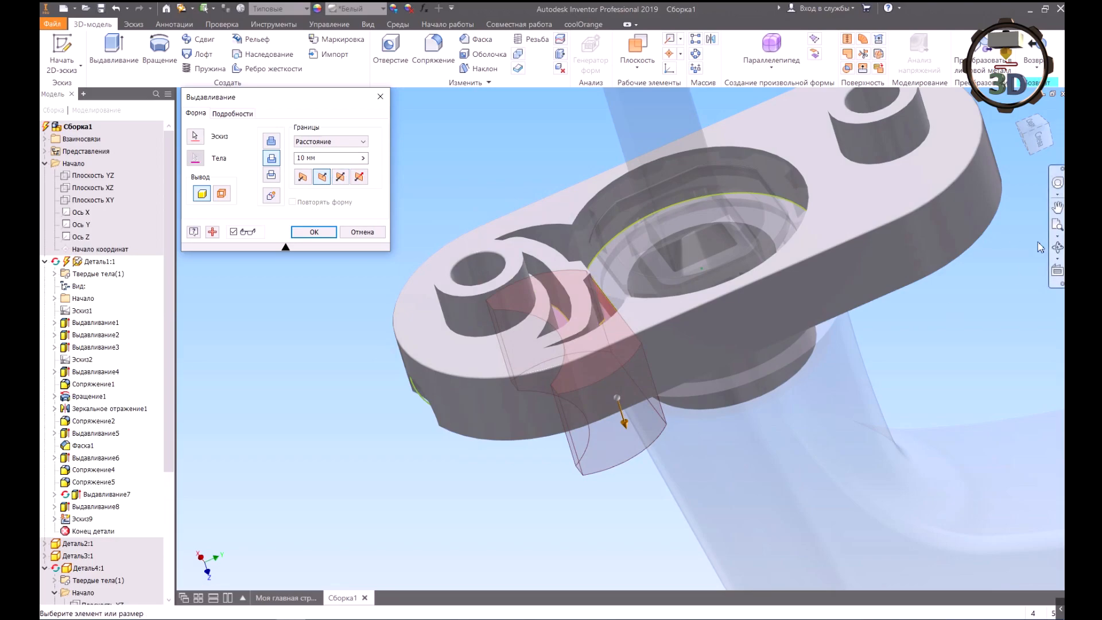
{"action": "left_click", "coordinate": [1057, 248]}
{"action": "left_click_drag", "start_coordinate": [1011, 266], "coordinate": [643, 390]}
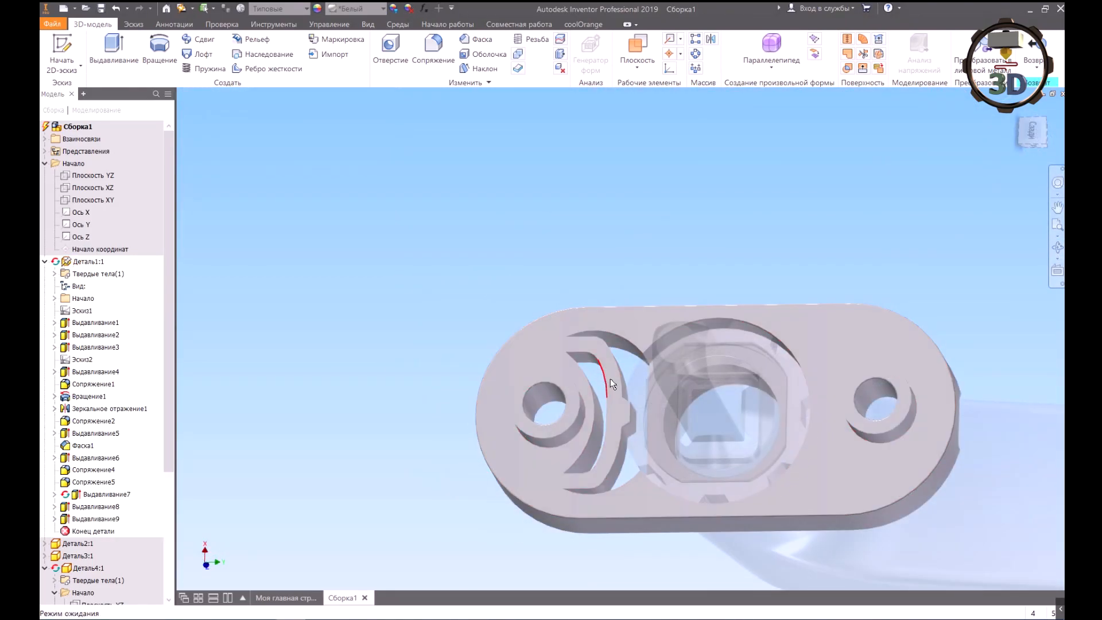
Step: Mirror the three locking-tooth extrusions, Выдавливание7 to Выдавливание9, about the base part's XZ plane
{"action": "scroll", "coordinate": [666, 340], "scroll_direction": "down", "scroll_amount": 5}
{"action": "scroll", "coordinate": [720, 329], "scroll_direction": "up", "scroll_amount": 3}
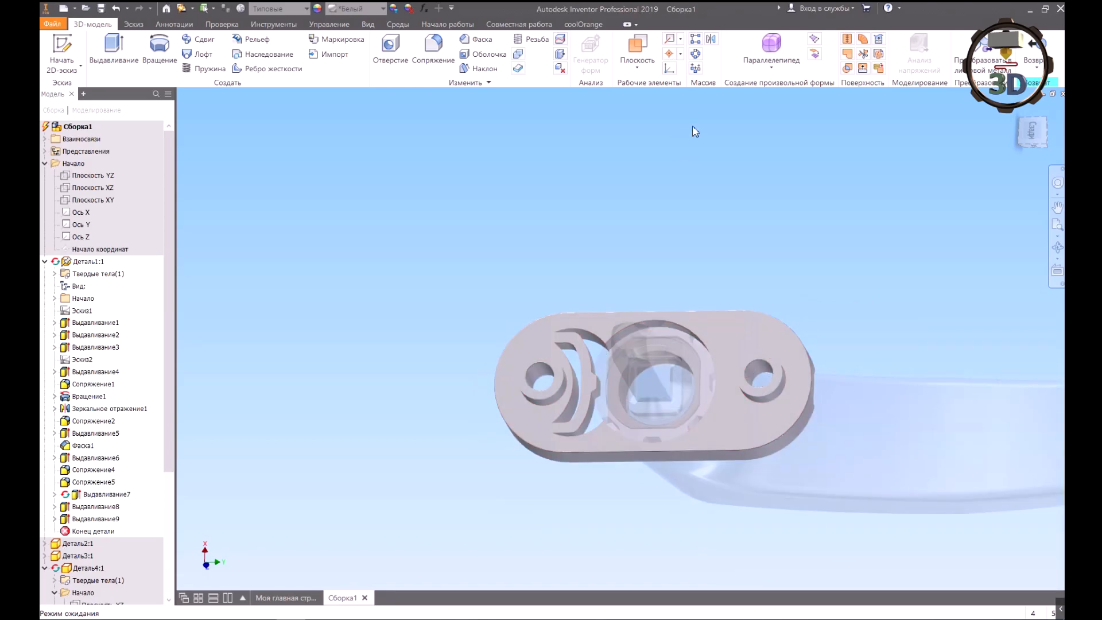
{"action": "left_click", "coordinate": [714, 40]}
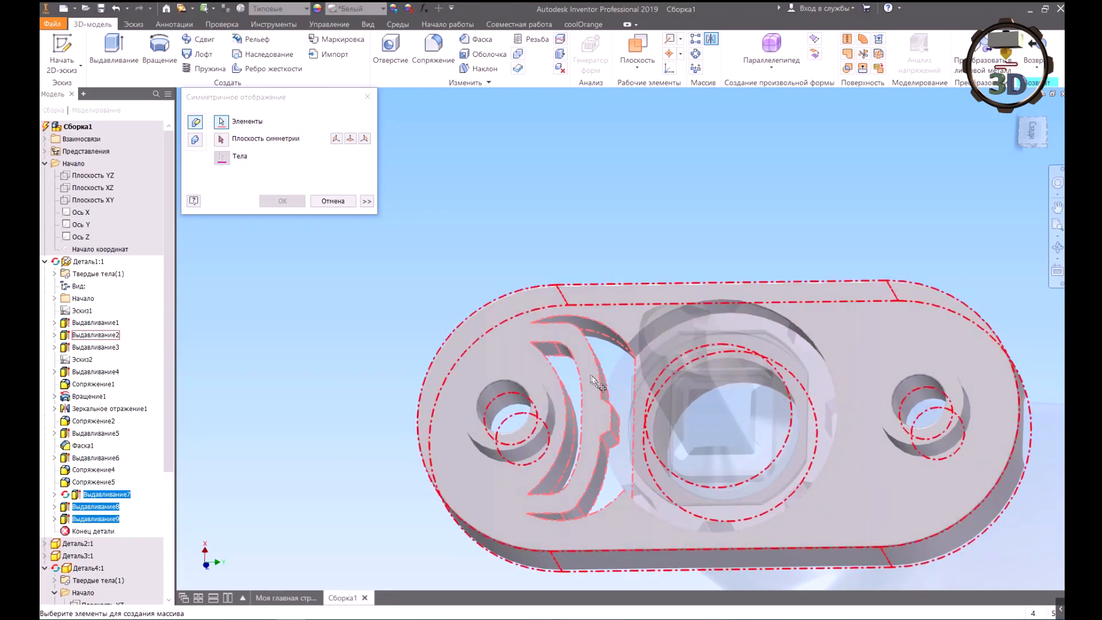
{"action": "left_click", "coordinate": [222, 140]}
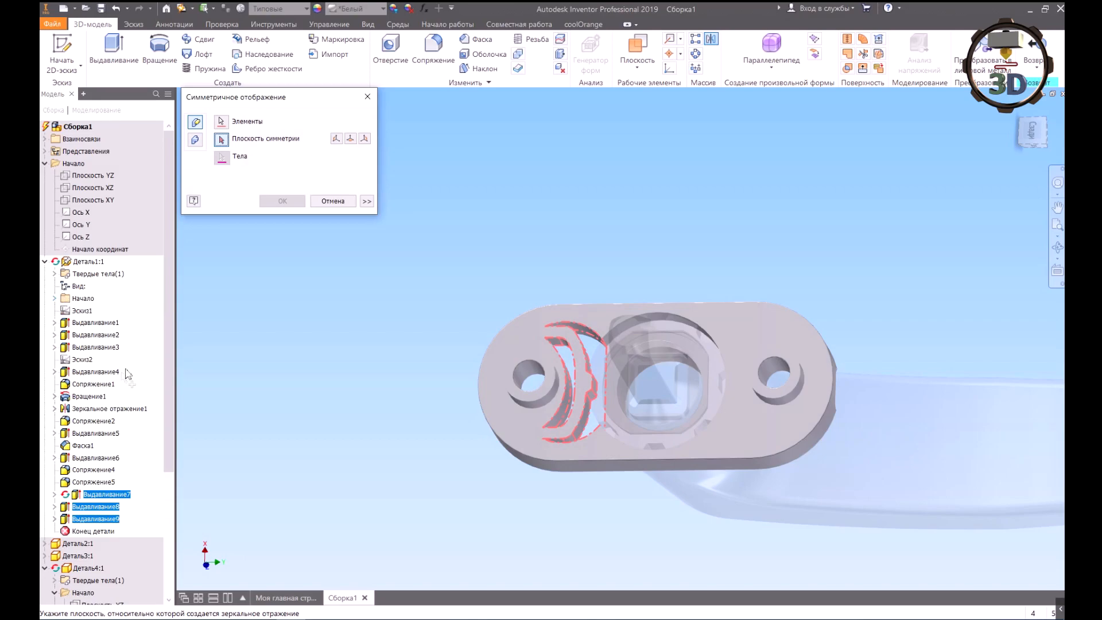
{"action": "left_click", "coordinate": [56, 299]}
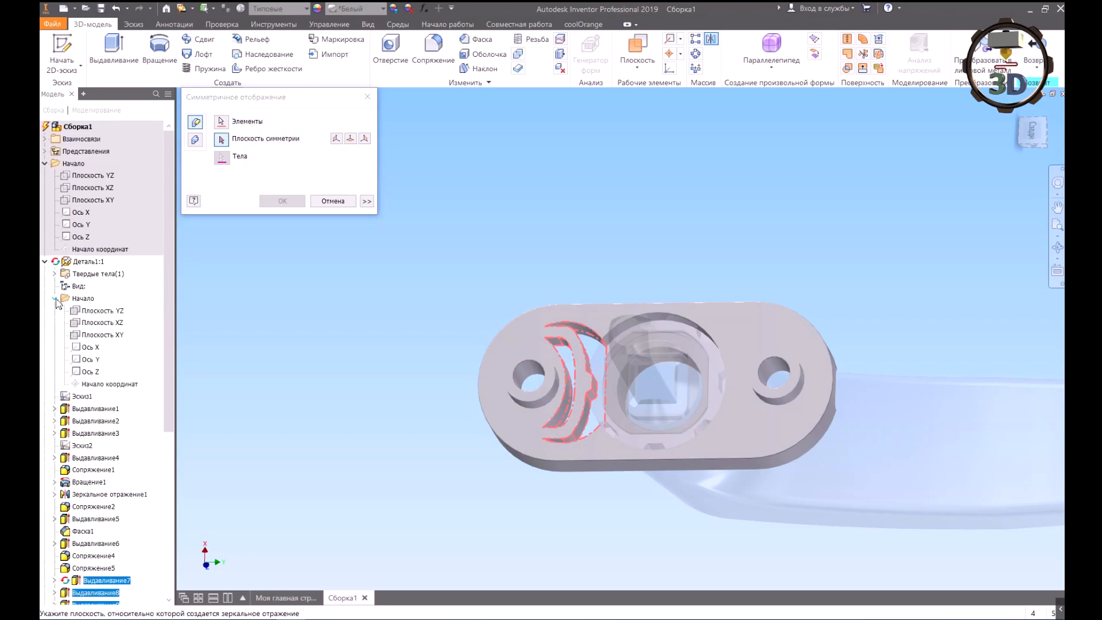
{"action": "left_click", "coordinate": [107, 325]}
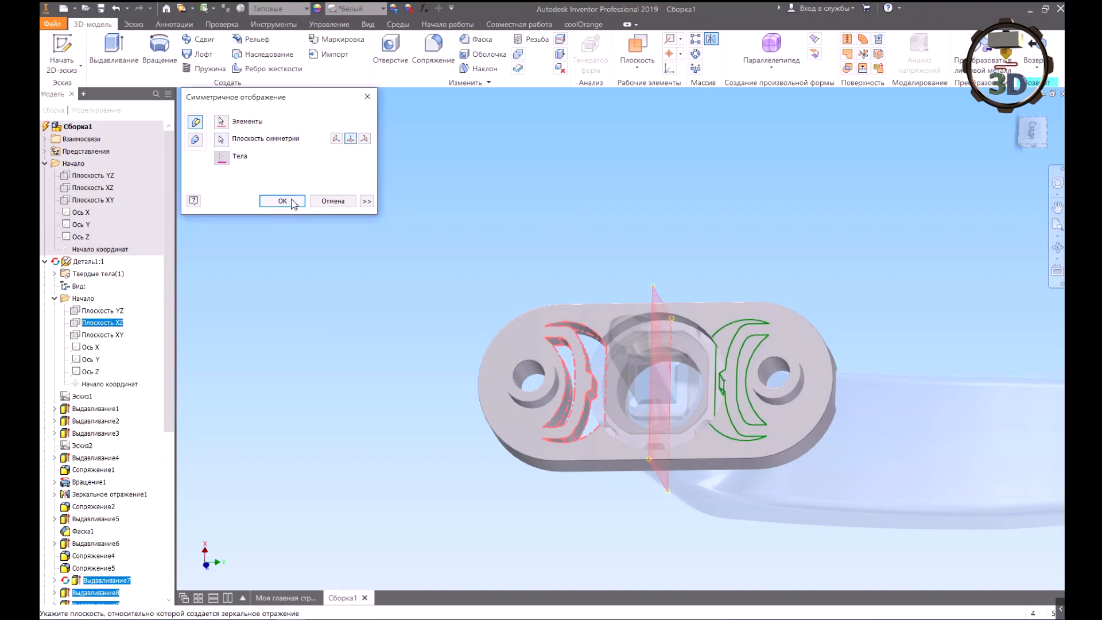
{"action": "left_click", "coordinate": [291, 206]}
Step: Return to the assembly and place a second copy of the base plate apart from the handle
{"action": "middle_click_drag", "start_coordinate": [710, 354], "coordinate": [547, 467], "text": "shift"}
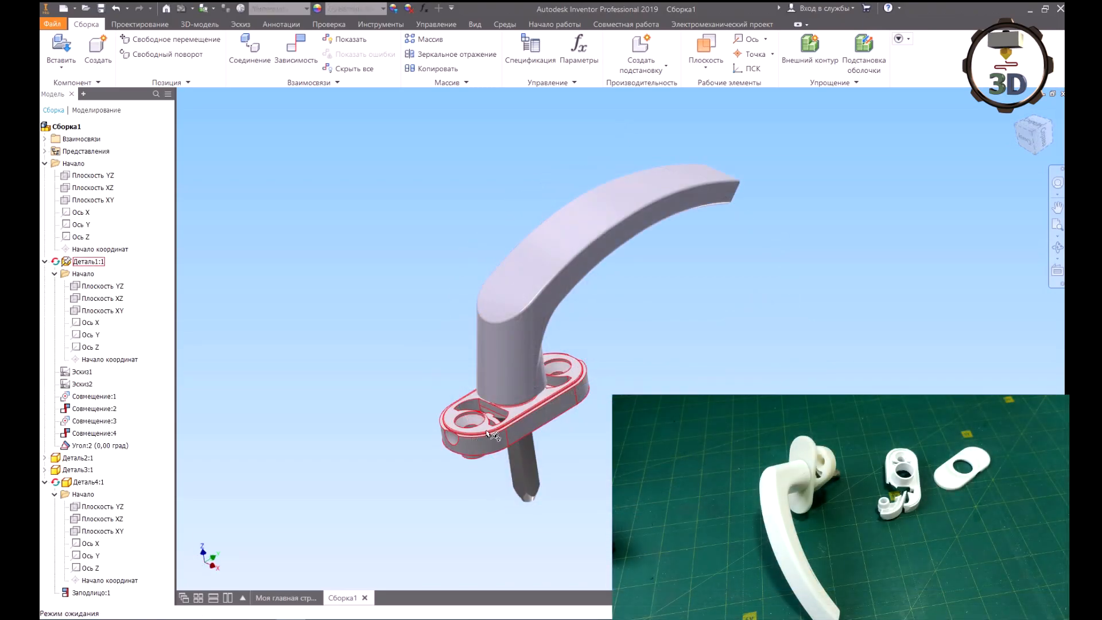
{"action": "scroll", "coordinate": [505, 412], "scroll_direction": "up", "scroll_amount": 6}
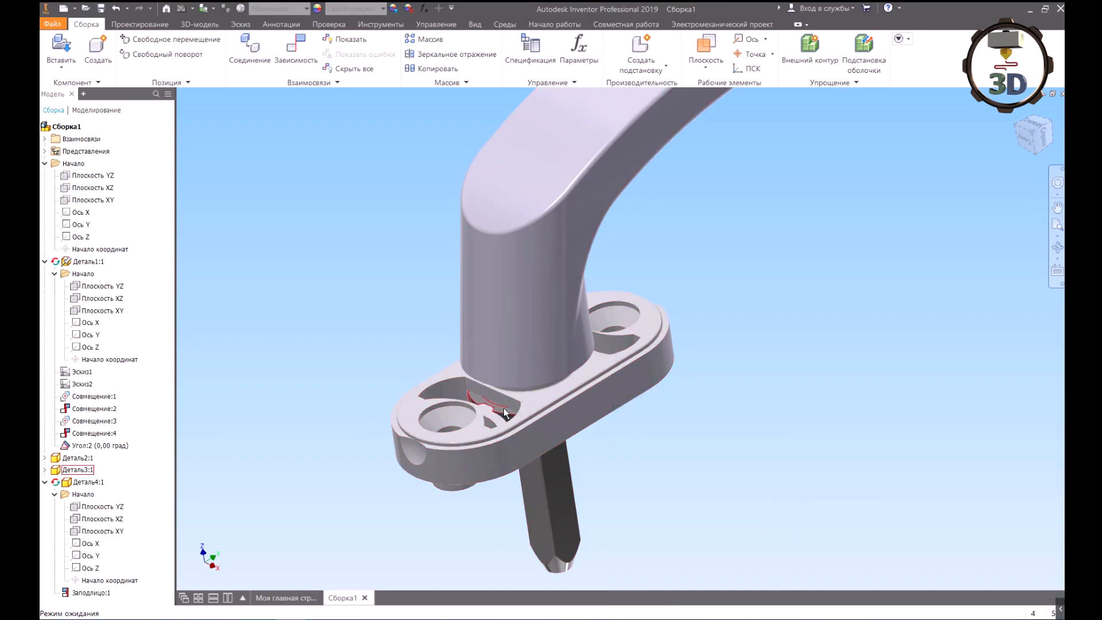
{"action": "scroll", "coordinate": [527, 404], "scroll_direction": "down", "scroll_amount": 5}
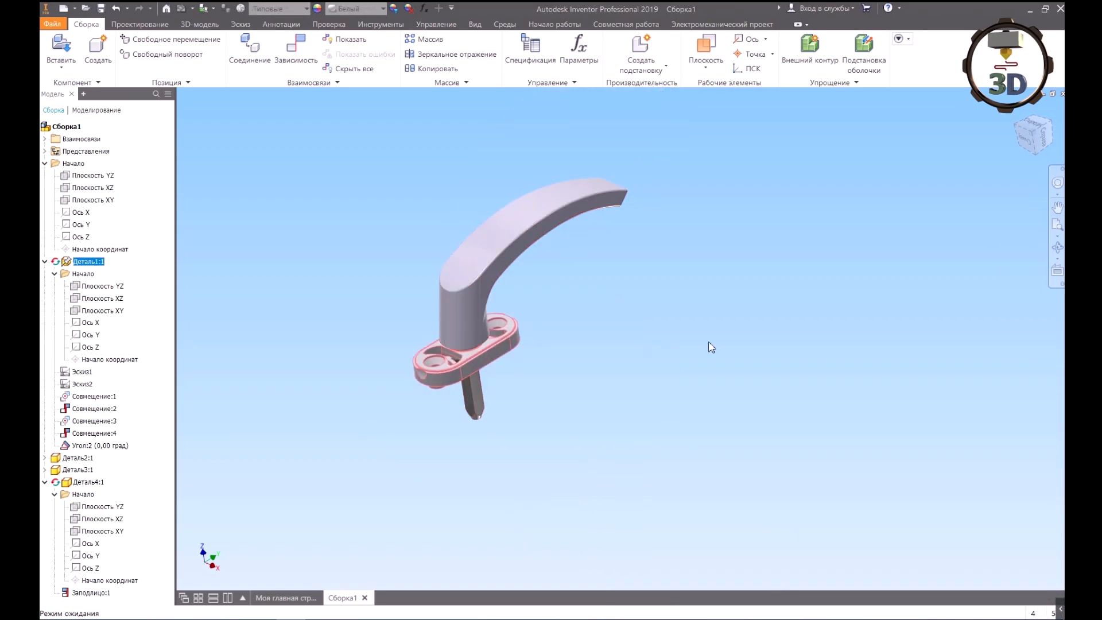
{"action": "scroll", "coordinate": [639, 364], "scroll_direction": "down", "scroll_amount": 3}
{"action": "scroll", "coordinate": [649, 357], "scroll_direction": "up", "scroll_amount": 6}
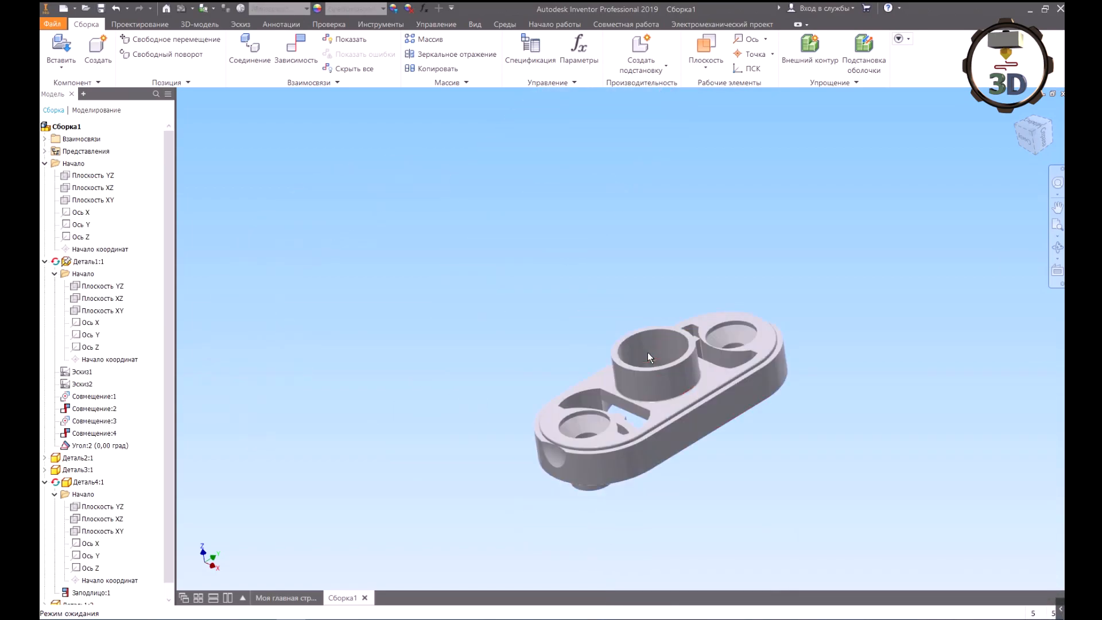
Step: Create a new in-place part from the Обычный.ipt template on the copied base plate's upper face and start a sketch on that plane
{"action": "left_click", "coordinate": [98, 47]}
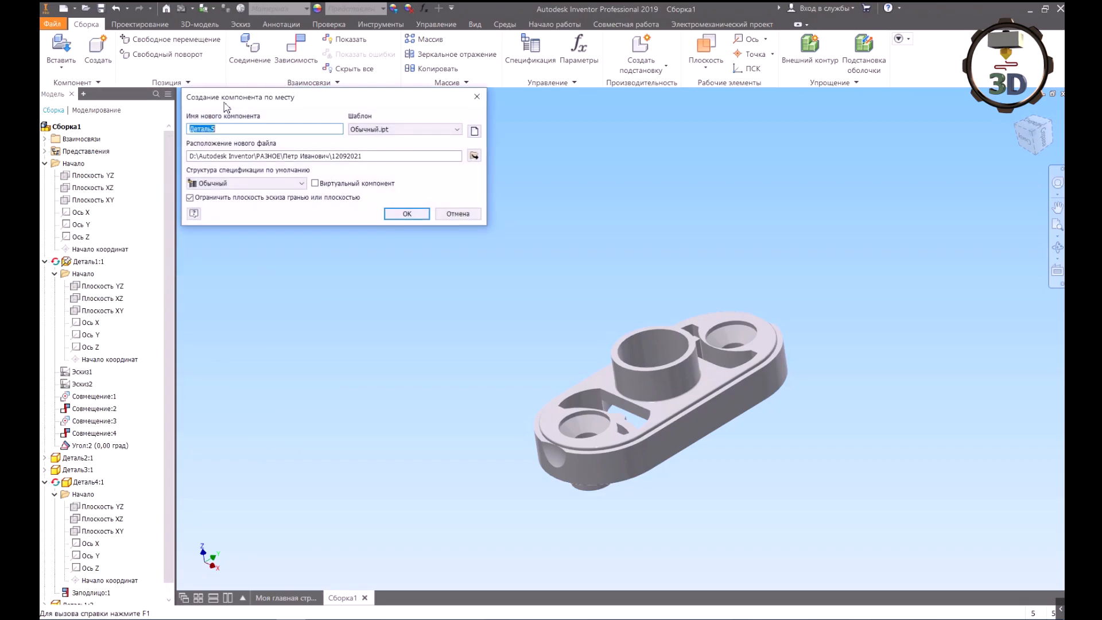
{"action": "left_click", "coordinate": [406, 217]}
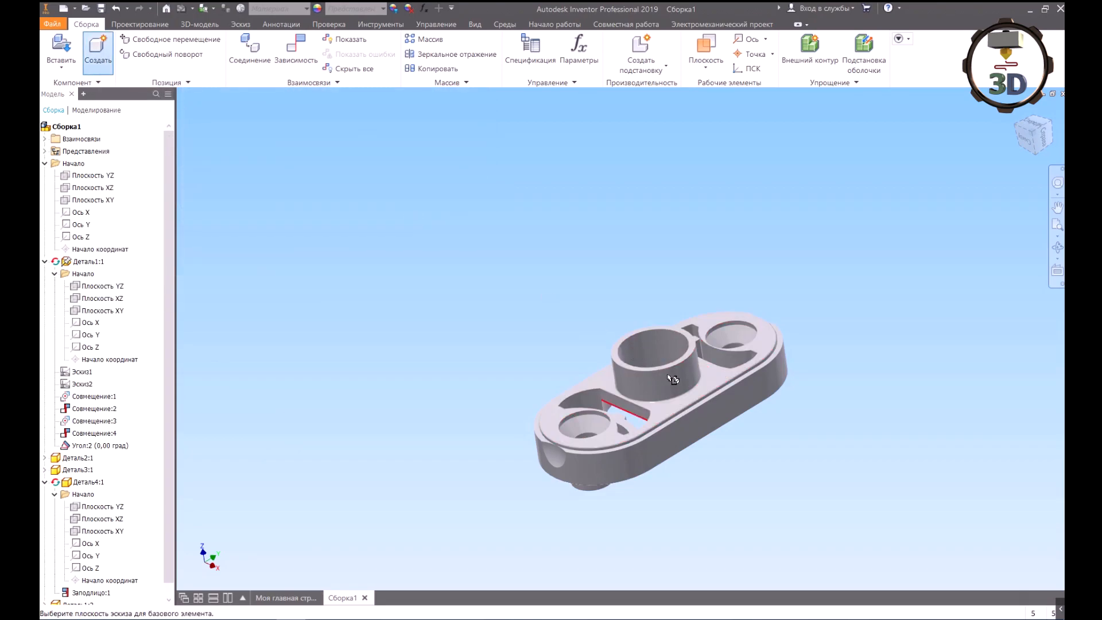
{"action": "left_click", "coordinate": [691, 397]}
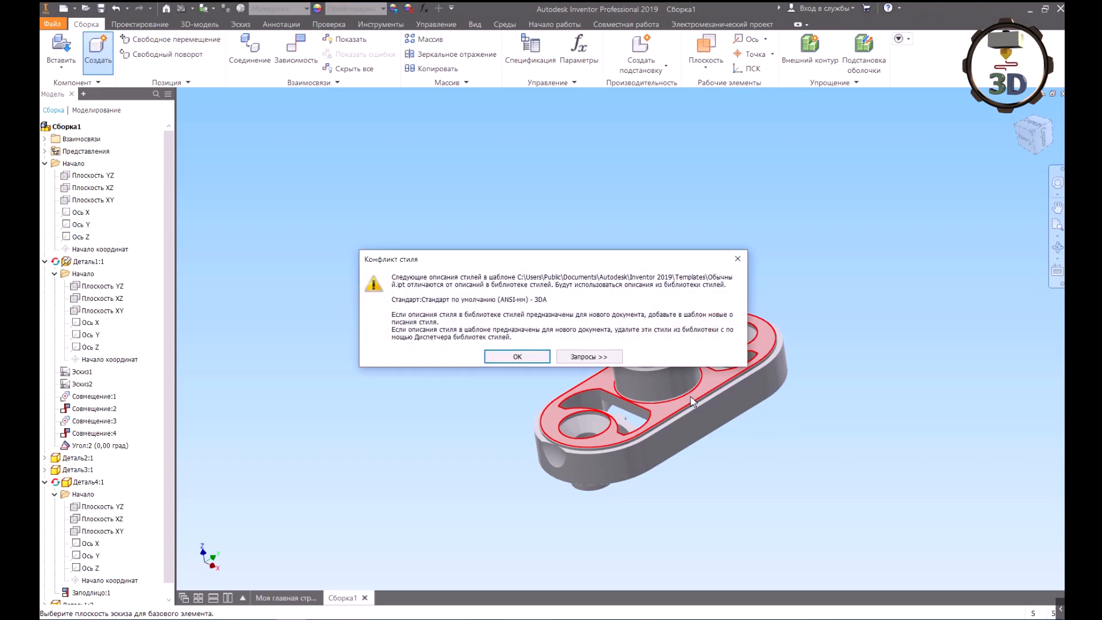
{"action": "left_click", "coordinate": [517, 356]}
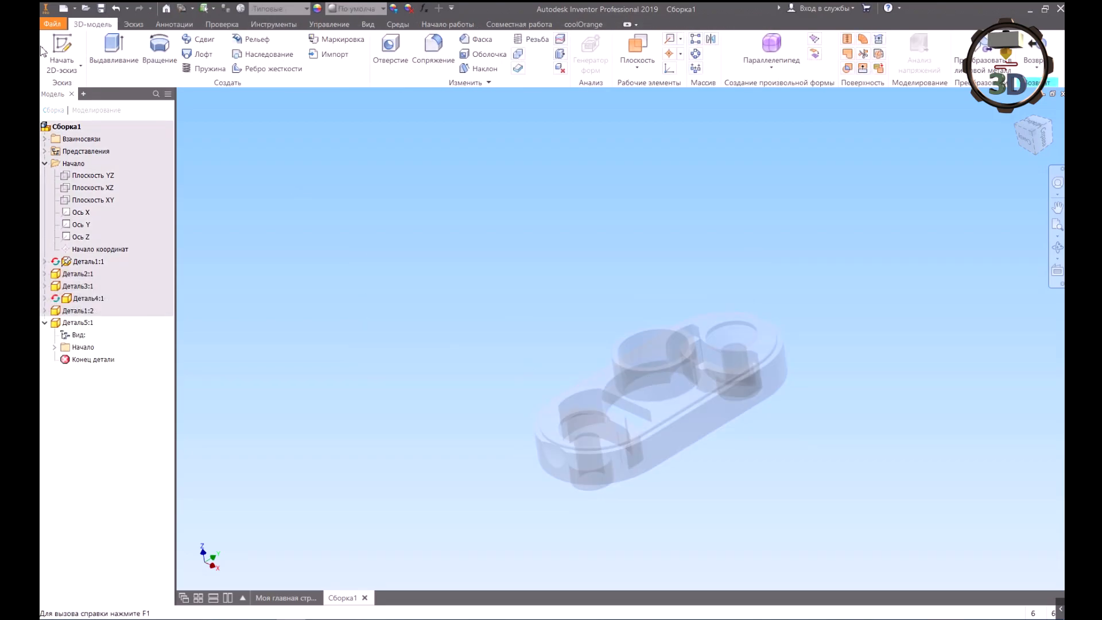
{"action": "left_click", "coordinate": [64, 68]}
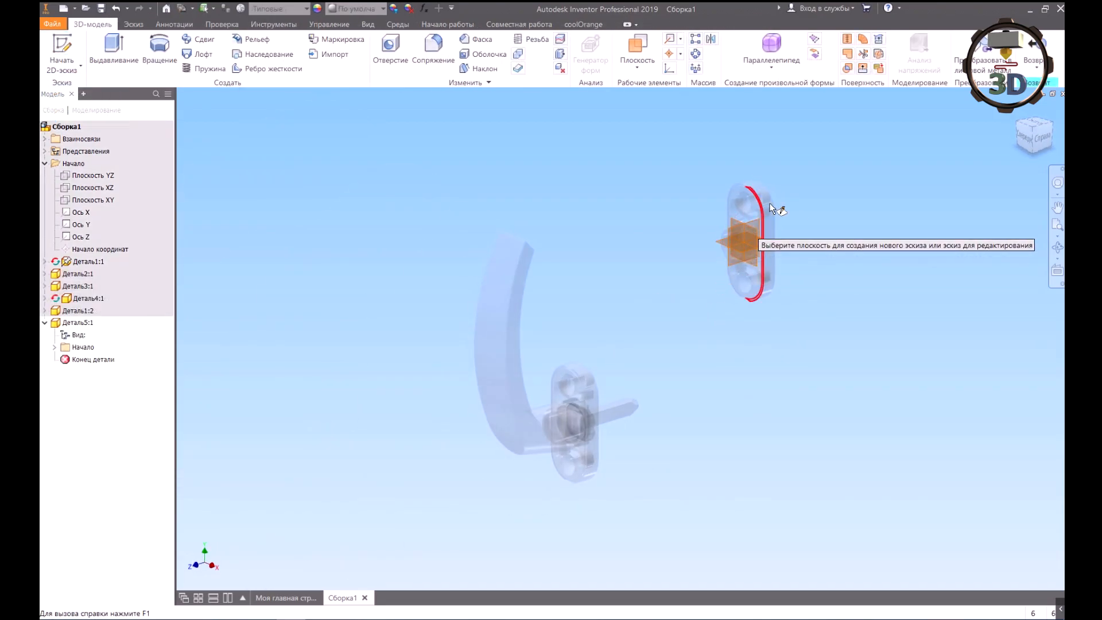
{"action": "left_click", "coordinate": [652, 247]}
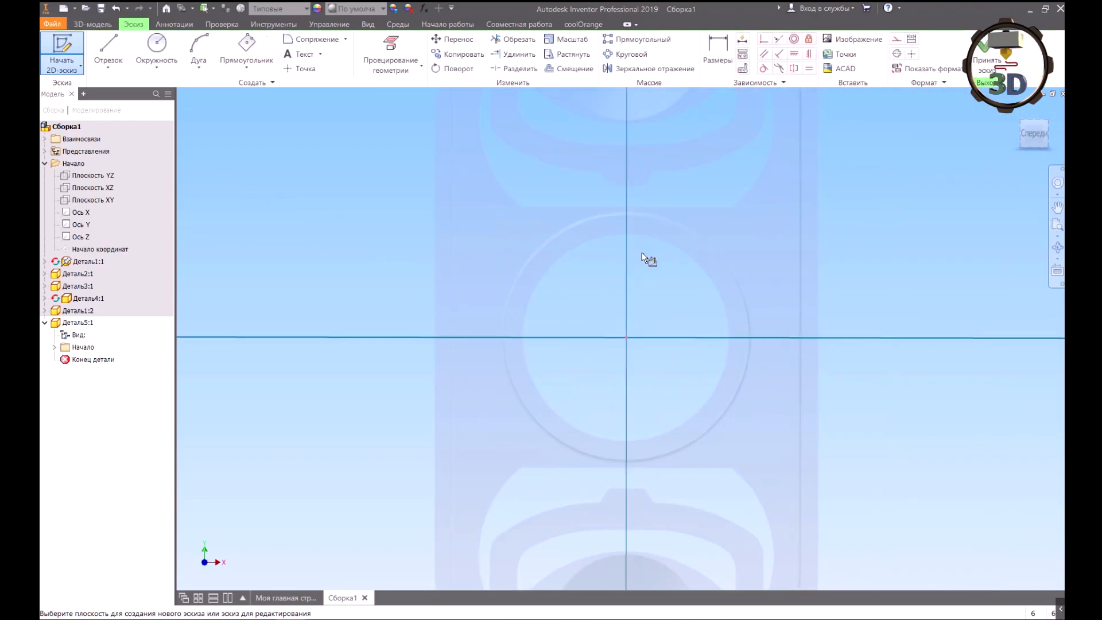
Step: Project the outer arcs and straight sides of the copied base plate's outline into the sketch
{"action": "scroll", "coordinate": [608, 263], "scroll_direction": "up", "scroll_amount": 5}
{"action": "scroll", "coordinate": [510, 360], "scroll_direction": "down", "scroll_amount": 3}
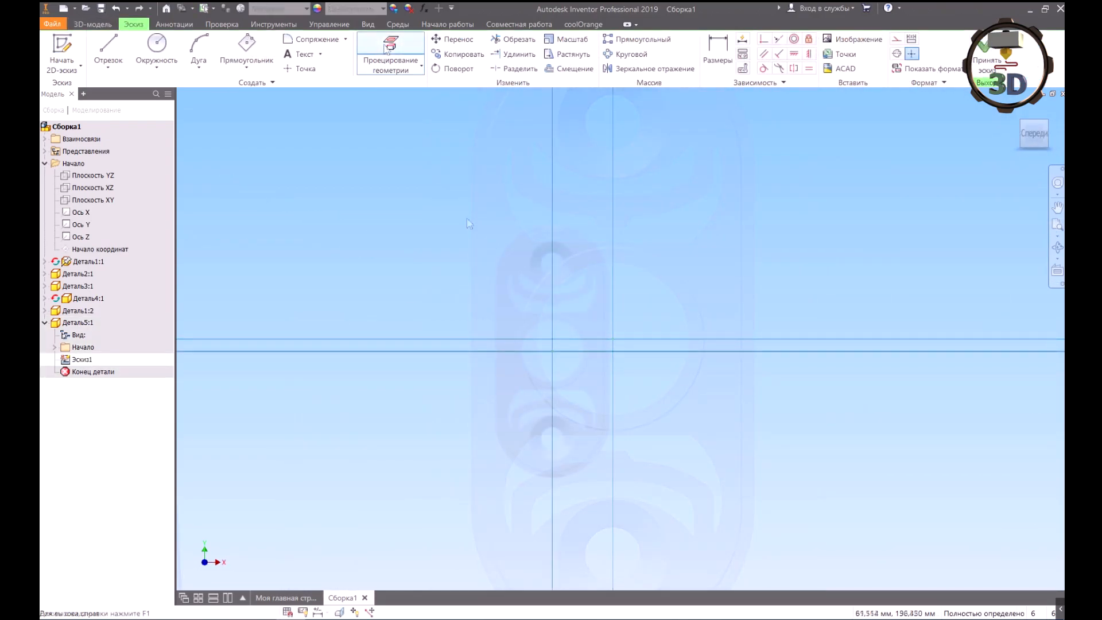
{"action": "left_click", "coordinate": [388, 53]}
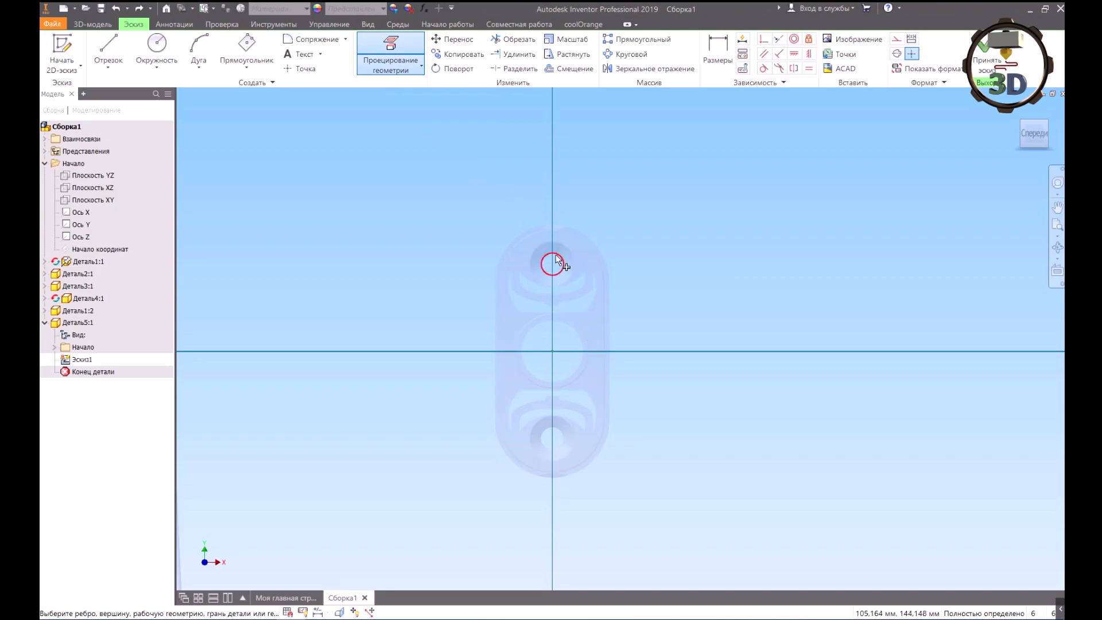
{"action": "scroll", "coordinate": [551, 253], "scroll_direction": "up", "scroll_amount": 3}
{"action": "scroll", "coordinate": [555, 201], "scroll_direction": "up", "scroll_amount": 3}
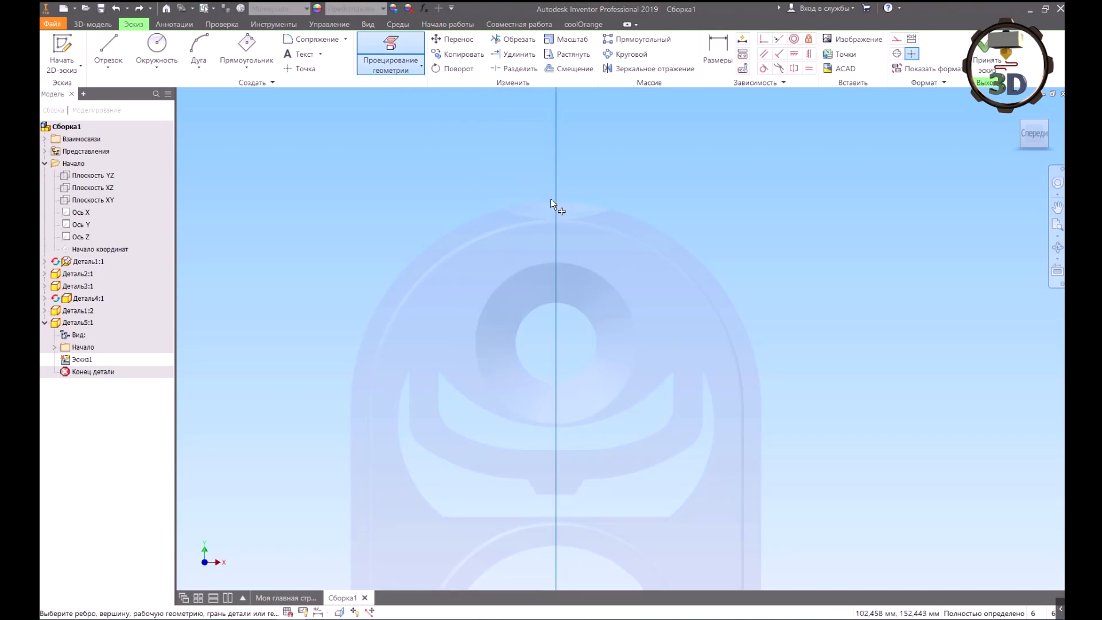
{"action": "left_click", "coordinate": [623, 213]}
{"action": "scroll", "coordinate": [630, 190], "scroll_direction": "down", "scroll_amount": 2}
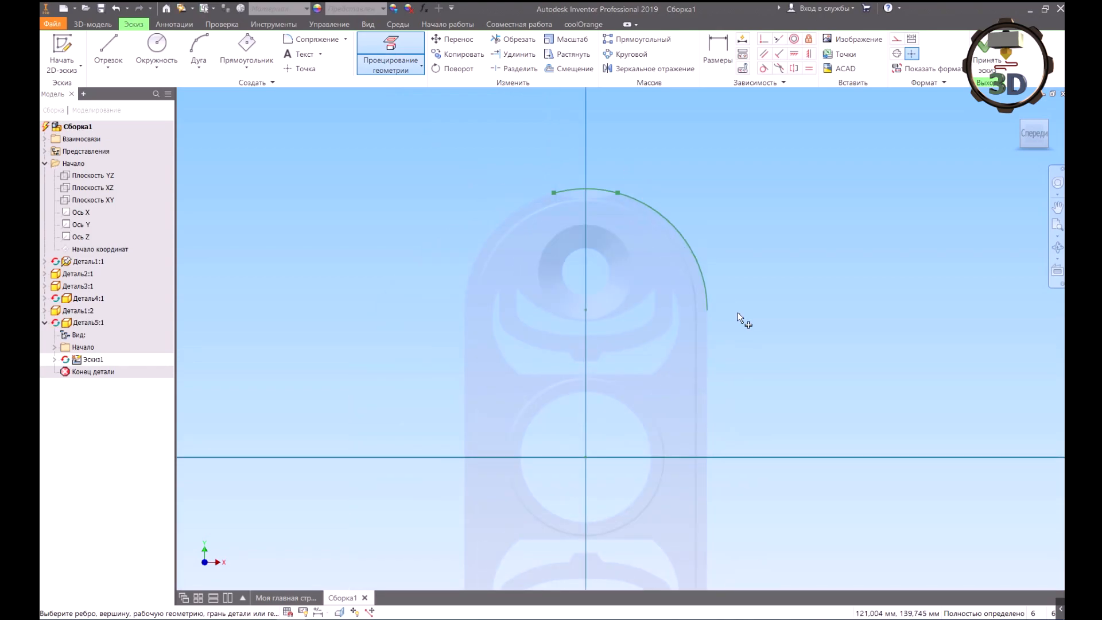
{"action": "left_click", "coordinate": [708, 327]}
{"action": "scroll", "coordinate": [701, 244], "scroll_direction": "down", "scroll_amount": 3}
{"action": "scroll", "coordinate": [701, 291], "scroll_direction": "up", "scroll_amount": 2}
{"action": "left_click", "coordinate": [701, 361]}
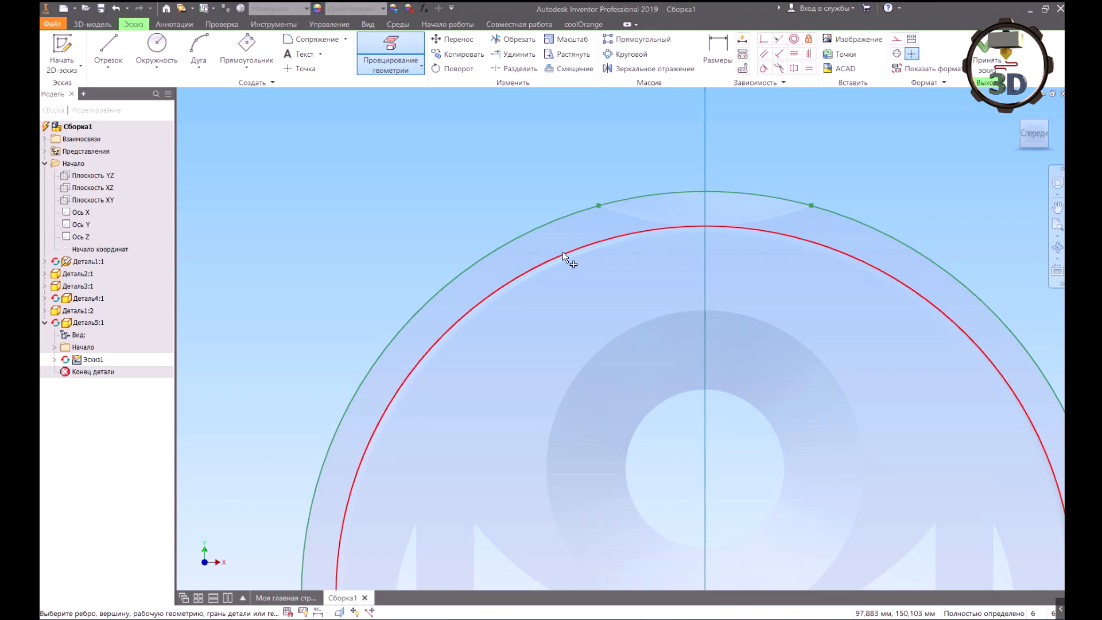
Step: Project the base plate's inner stepped outline and the inner and outer circles of its central collar
{"action": "left_click", "coordinate": [563, 257]}
{"action": "scroll", "coordinate": [563, 165], "scroll_direction": "down", "scroll_amount": 3}
{"action": "scroll", "coordinate": [516, 295], "scroll_direction": "up", "scroll_amount": 2}
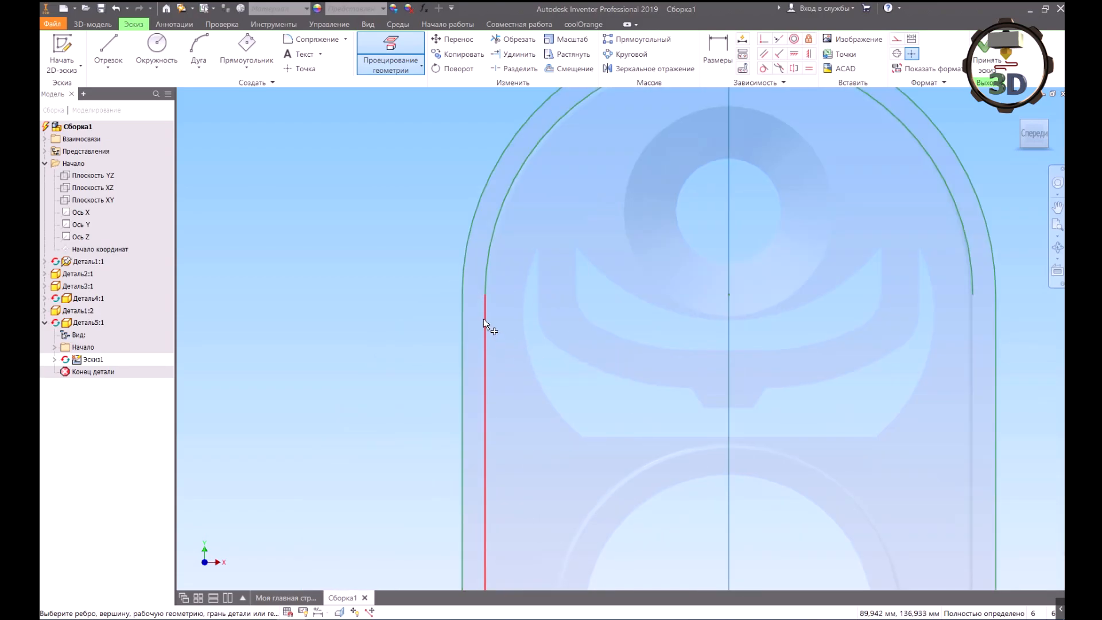
{"action": "left_click", "coordinate": [483, 318]}
{"action": "scroll", "coordinate": [544, 249], "scroll_direction": "down", "scroll_amount": 3}
{"action": "scroll", "coordinate": [520, 497], "scroll_direction": "up", "scroll_amount": 3}
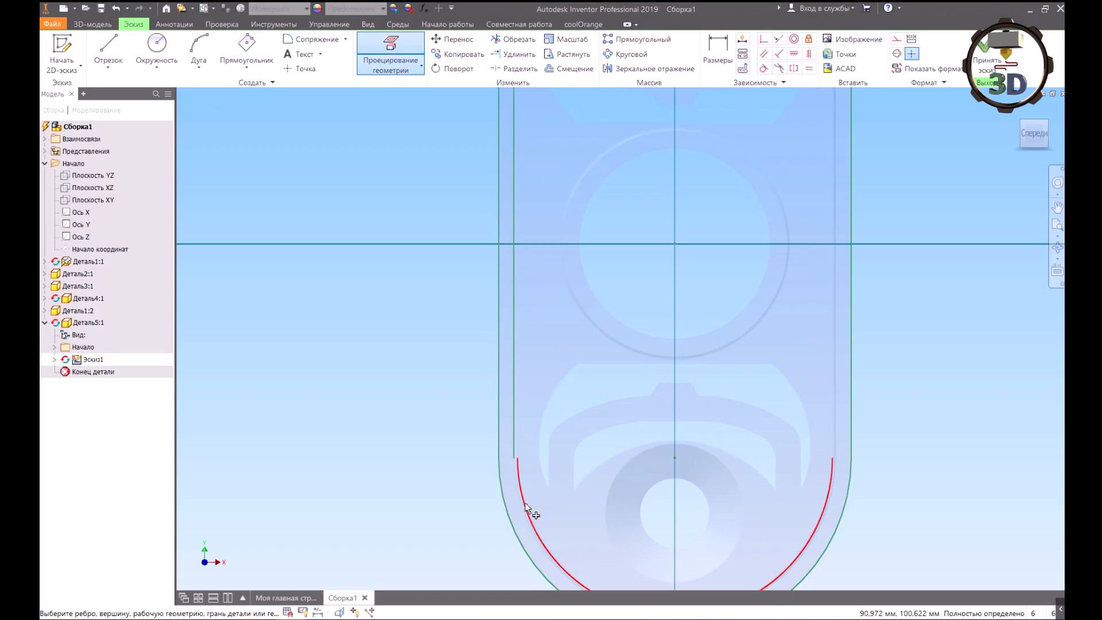
{"action": "left_click", "coordinate": [524, 513]}
{"action": "scroll", "coordinate": [524, 513], "scroll_direction": "down", "scroll_amount": 3}
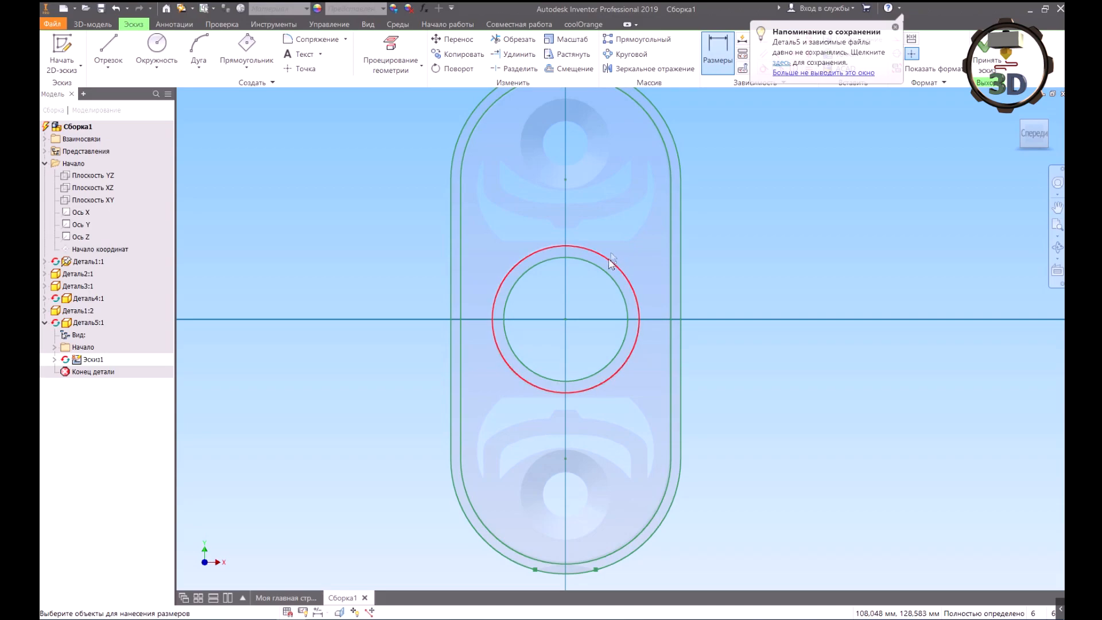
Step: Add a driven diameter dimension to the collar's outer circle and offset that circle outward by about 0.76 mm
{"action": "left_click", "coordinate": [718, 254]}
{"action": "key", "text": "Return"}
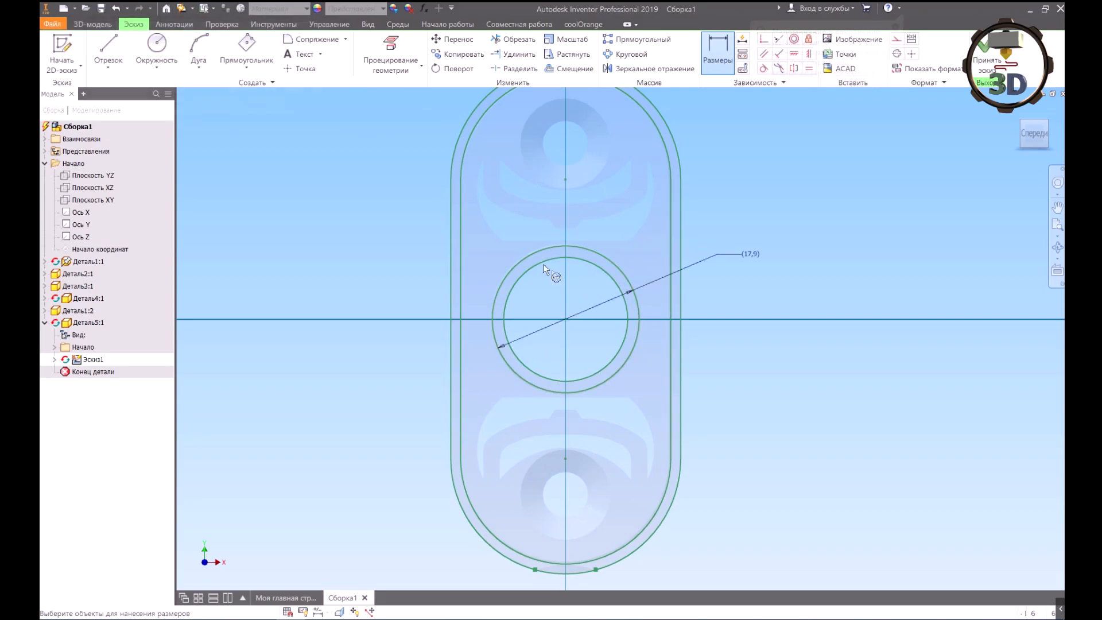
{"action": "scroll", "coordinate": [559, 279], "scroll_direction": "up", "scroll_amount": 1}
{"action": "middle_click_drag", "start_coordinate": [559, 280], "coordinate": [544, 305]}
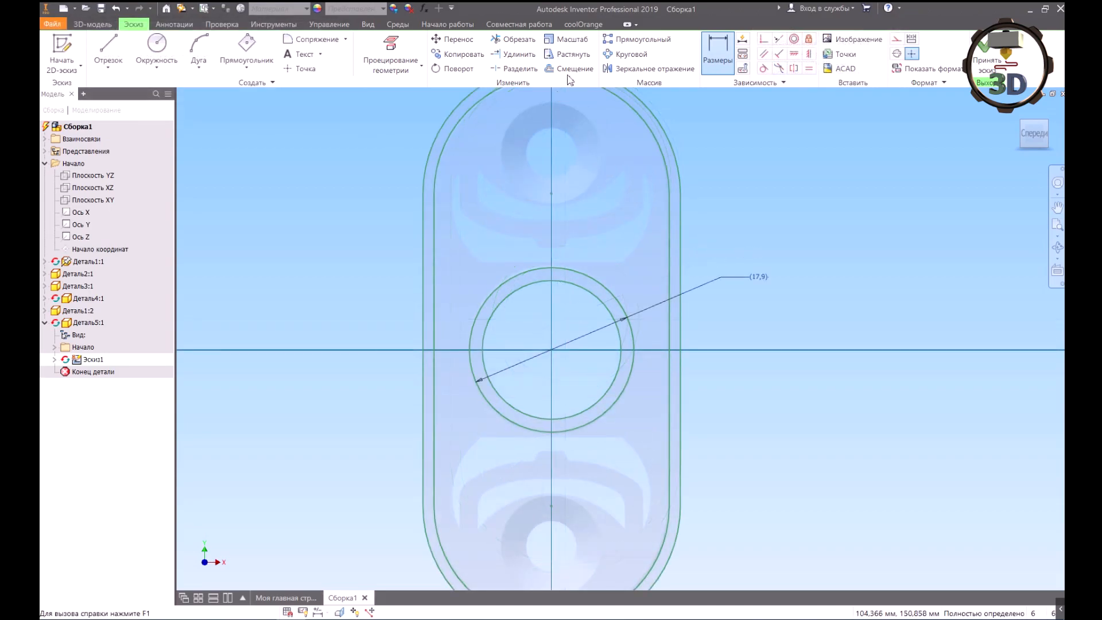
{"action": "left_click", "coordinate": [571, 70]}
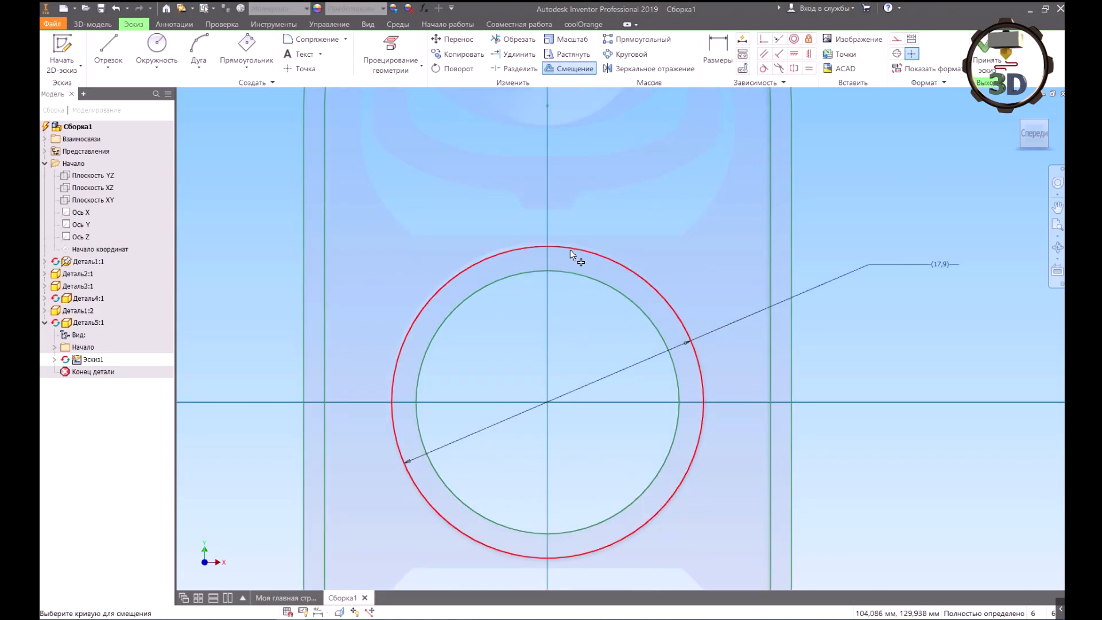
{"action": "left_click", "coordinate": [570, 250]}
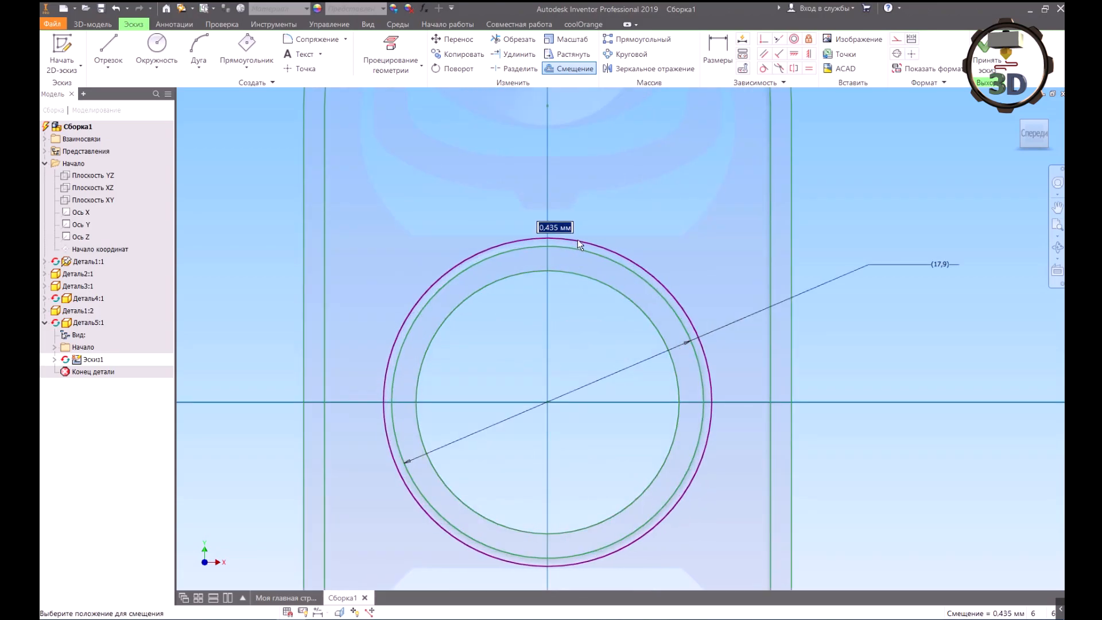
{"action": "left_click", "coordinate": [584, 234]}
Step: Dimension the gap between the collar's projected outer circle and its offset circle at 0.2 mm
{"action": "key", "text": "d"}
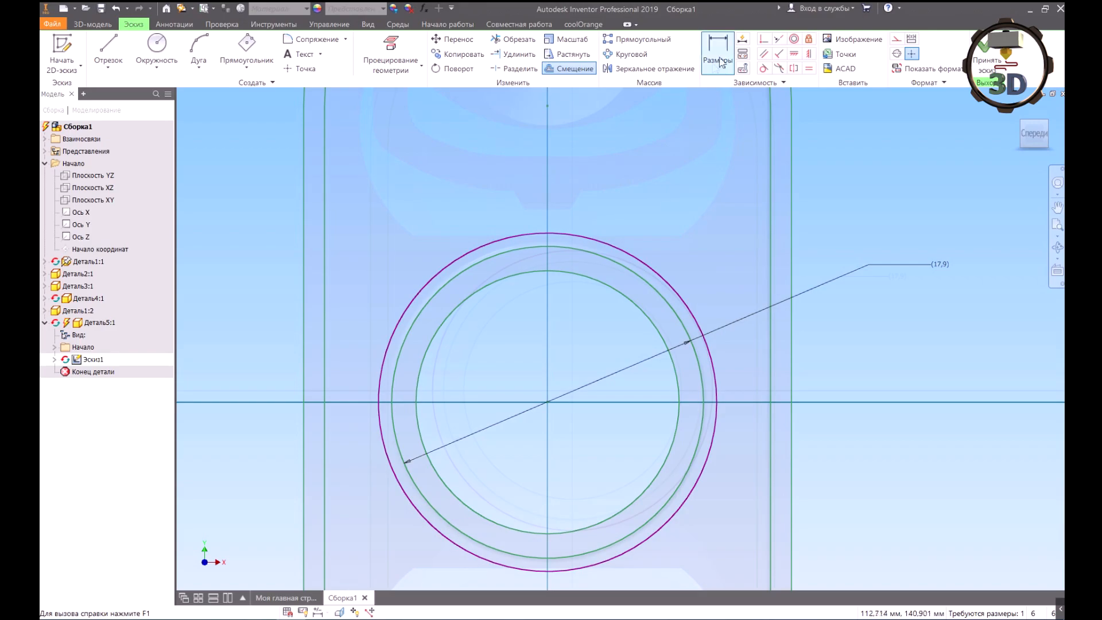
{"action": "scroll", "coordinate": [683, 327], "scroll_direction": "up", "scroll_amount": 1}
{"action": "left_click", "coordinate": [617, 257]}
{"action": "left_click", "coordinate": [615, 265]}
{"action": "left_click", "coordinate": [615, 238]}
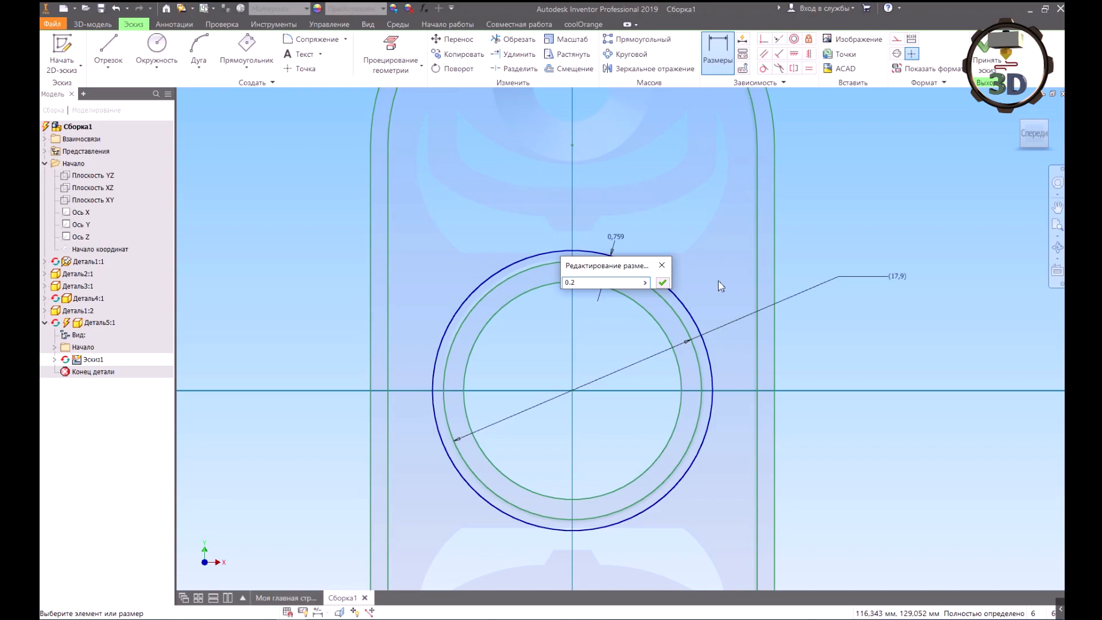
{"action": "left_click", "coordinate": [668, 286]}
{"action": "scroll", "coordinate": [607, 262], "scroll_direction": "up", "scroll_amount": 4}
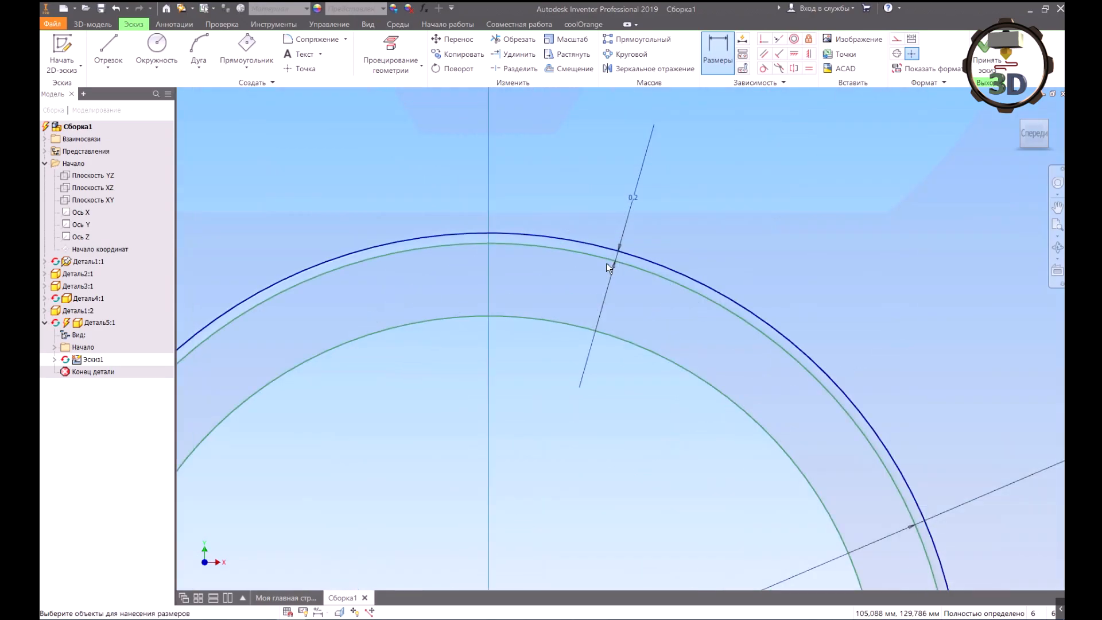
{"action": "scroll", "coordinate": [607, 263], "scroll_direction": "down", "scroll_amount": 4}
{"action": "scroll", "coordinate": [609, 260], "scroll_direction": "up", "scroll_amount": 2}
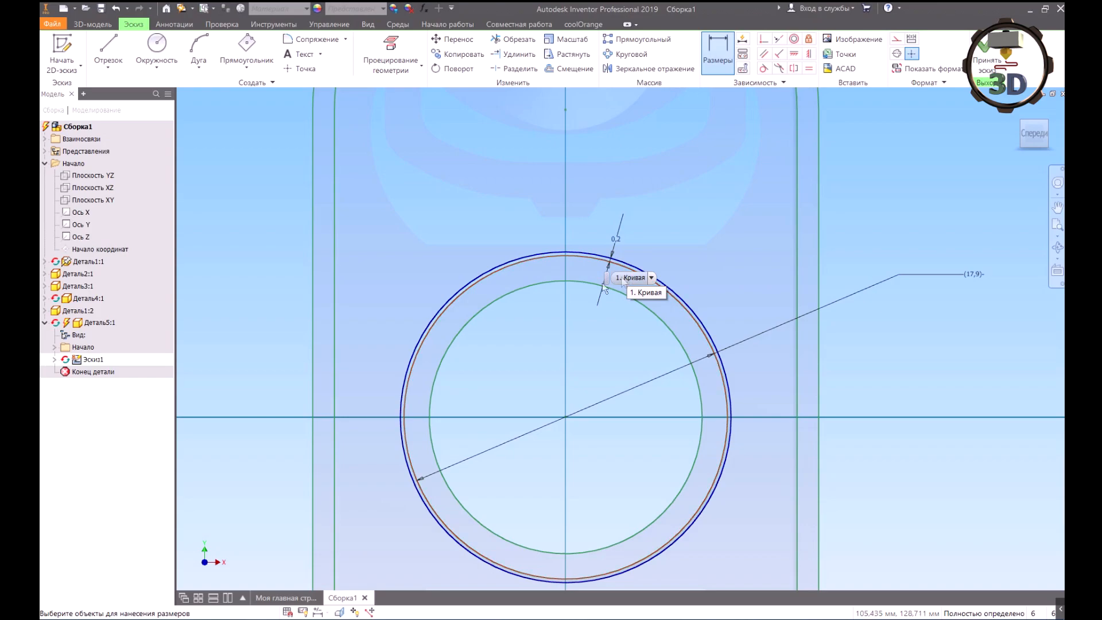
{"action": "scroll", "coordinate": [623, 281], "scroll_direction": "down", "scroll_amount": 2}
{"action": "scroll", "coordinate": [593, 275], "scroll_direction": "down", "scroll_amount": 2}
{"action": "scroll", "coordinate": [587, 278], "scroll_direction": "up", "scroll_amount": 2}
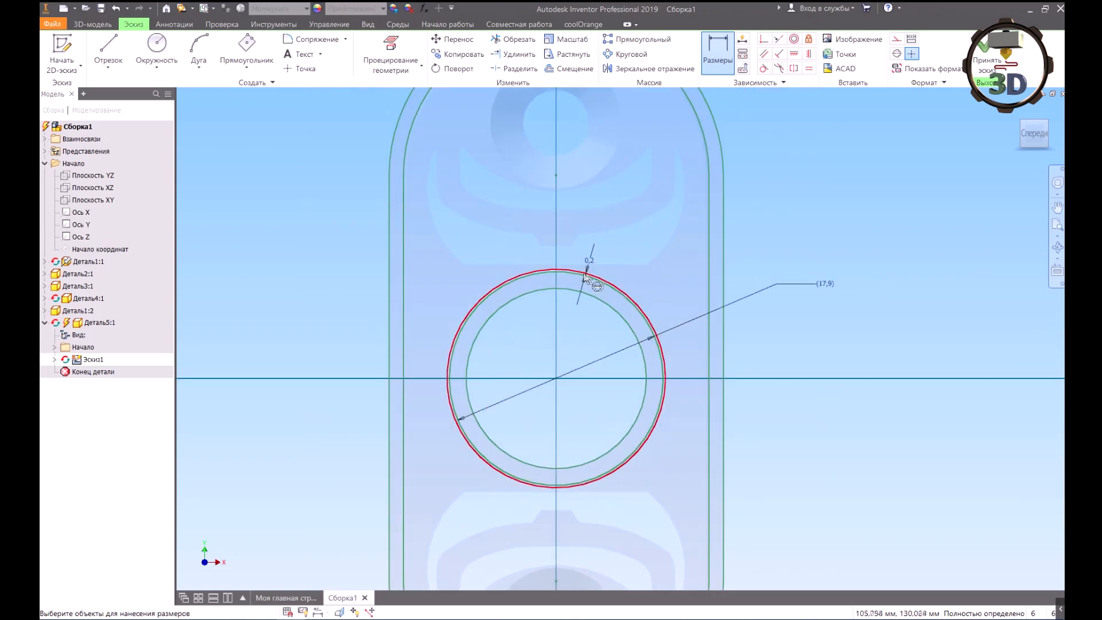
{"action": "scroll", "coordinate": [587, 278], "scroll_direction": "up", "scroll_amount": 3}
{"action": "scroll", "coordinate": [590, 288], "scroll_direction": "down", "scroll_amount": 3}
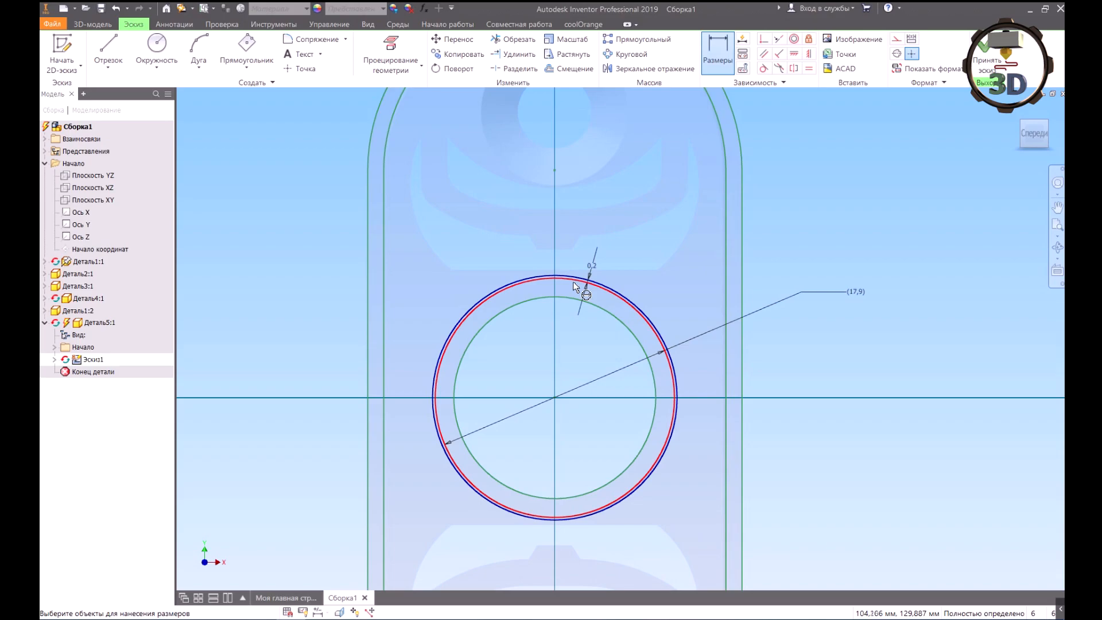
{"action": "key", "text": "Escape"}
Step: Convert the collar's projected inner and outer circles to construction geometry
{"action": "scroll", "coordinate": [576, 292], "scroll_direction": "up", "scroll_amount": 2}
{"action": "left_click", "coordinate": [897, 38]}
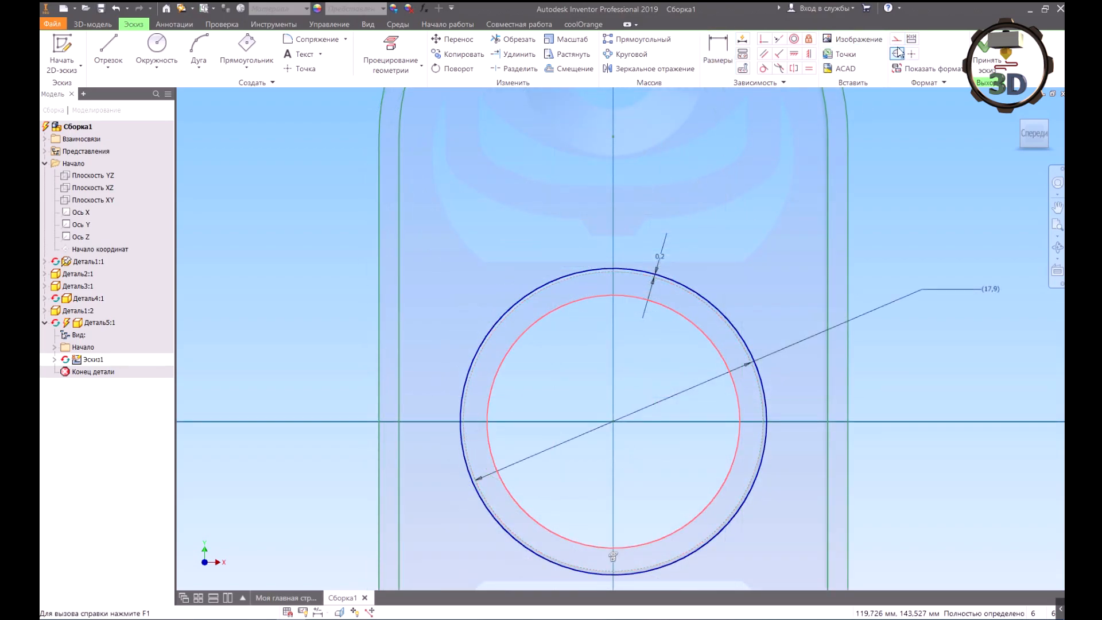
{"action": "left_click", "coordinate": [898, 40]}
{"action": "scroll", "coordinate": [546, 313], "scroll_direction": "down", "scroll_amount": 5}
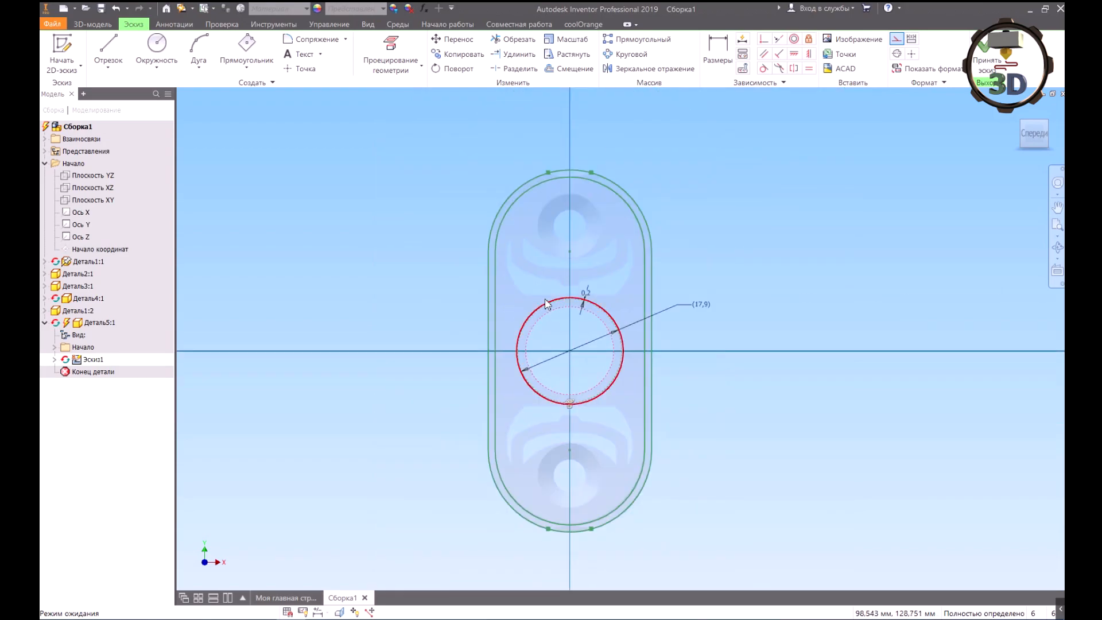
Step: Offset the plate's projected inner outline slightly outward and dimension the gap between the two outlines at 0.2 mm
{"action": "scroll", "coordinate": [498, 215], "scroll_direction": "up", "scroll_amount": 3}
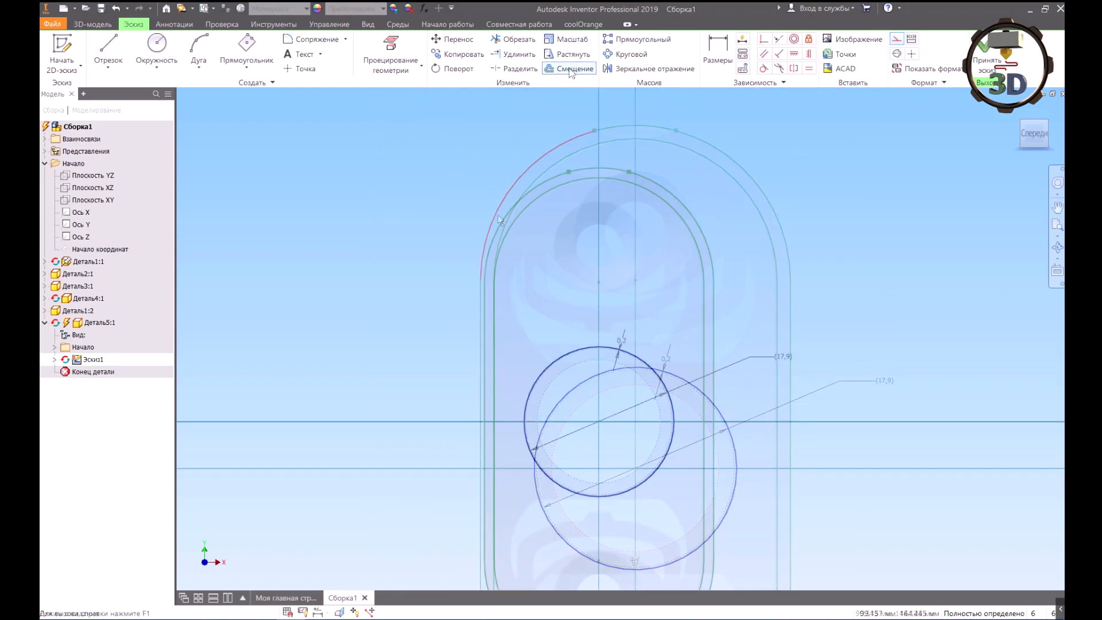
{"action": "left_click", "coordinate": [571, 69]}
{"action": "left_click", "coordinate": [517, 219]}
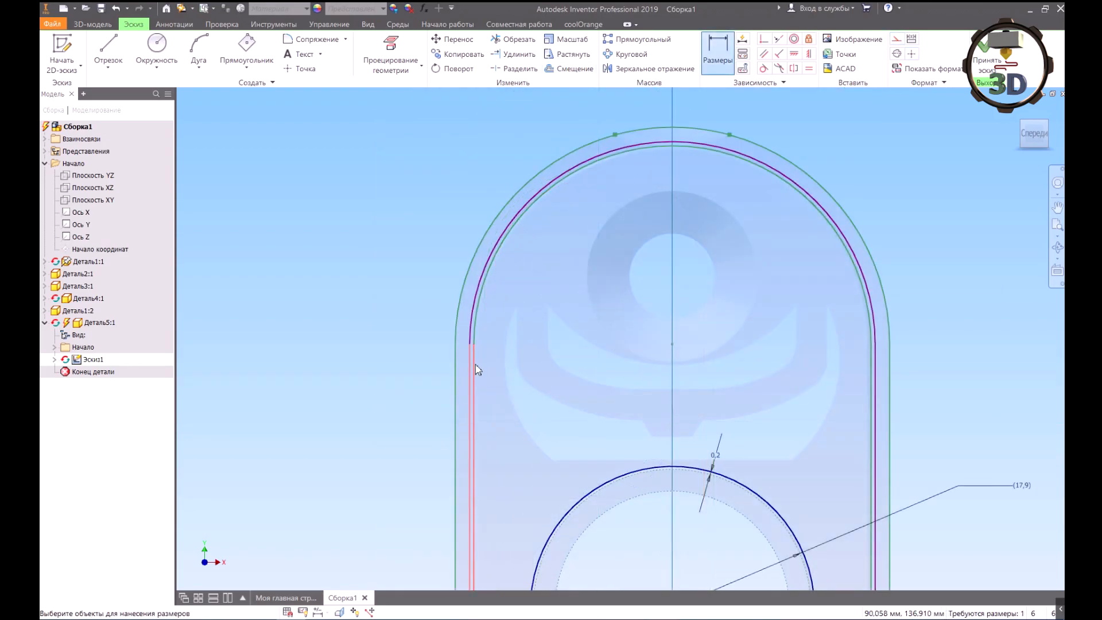
{"action": "left_click", "coordinate": [476, 369]}
{"action": "left_click", "coordinate": [520, 360]}
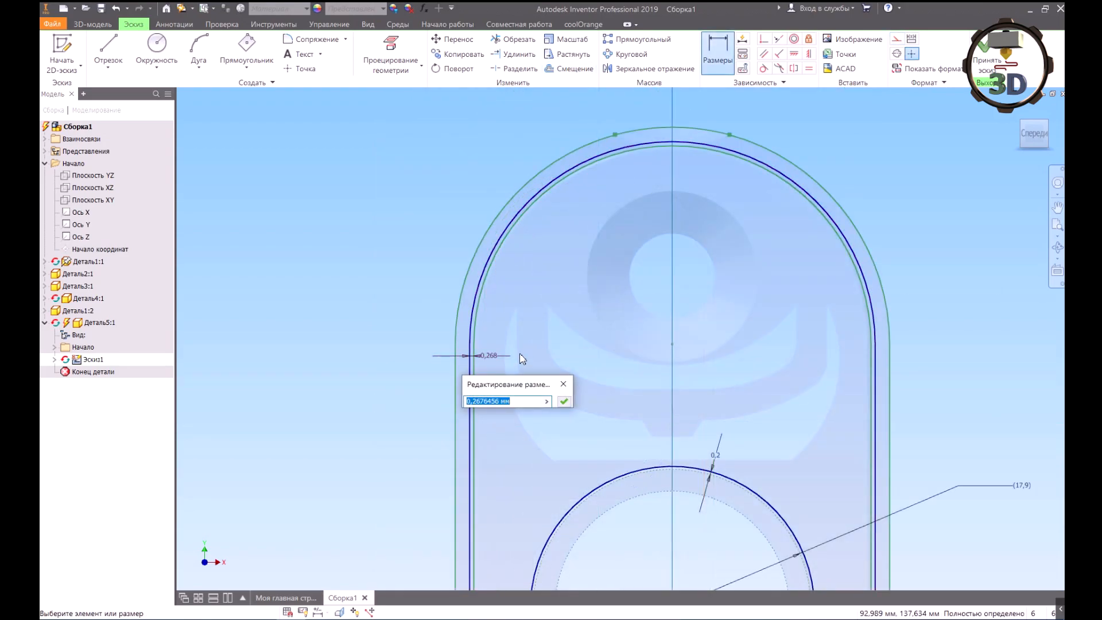
{"action": "type", "text": "0.2"}
{"action": "key", "text": "Return"}
{"action": "scroll", "coordinate": [518, 356], "scroll_direction": "down", "scroll_amount": 5}
{"action": "scroll", "coordinate": [532, 207], "scroll_direction": "up", "scroll_amount": 5}
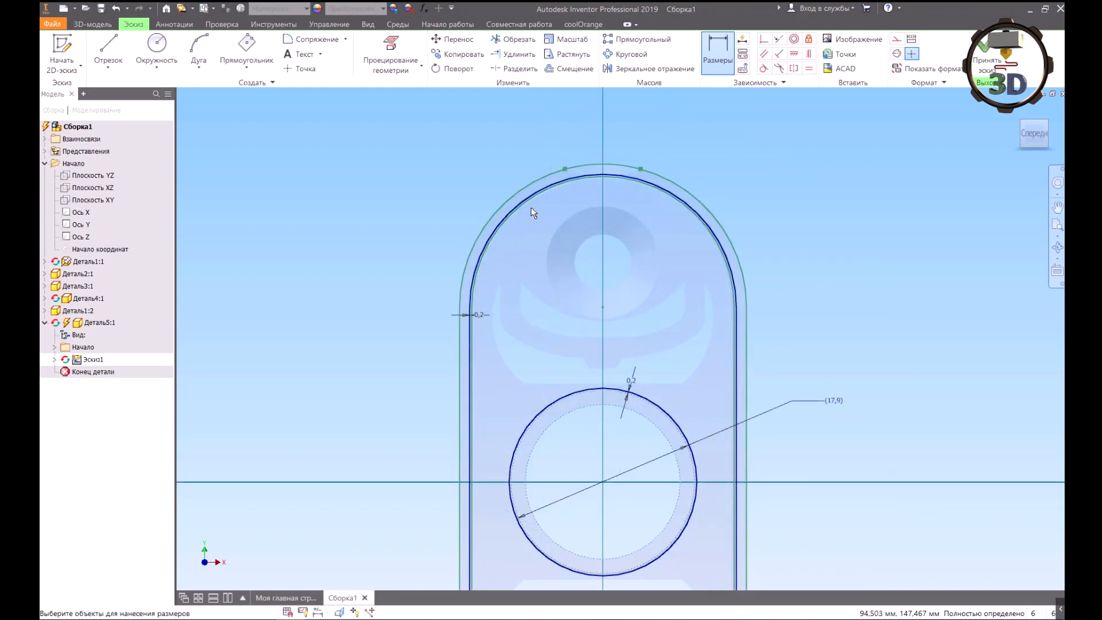
Step: Finish the sketch and extrude both the rim and the inner area around the collar hole by 3.4 mm
{"action": "right_click", "coordinate": [556, 206]}
{"action": "left_click", "coordinate": [602, 206]}
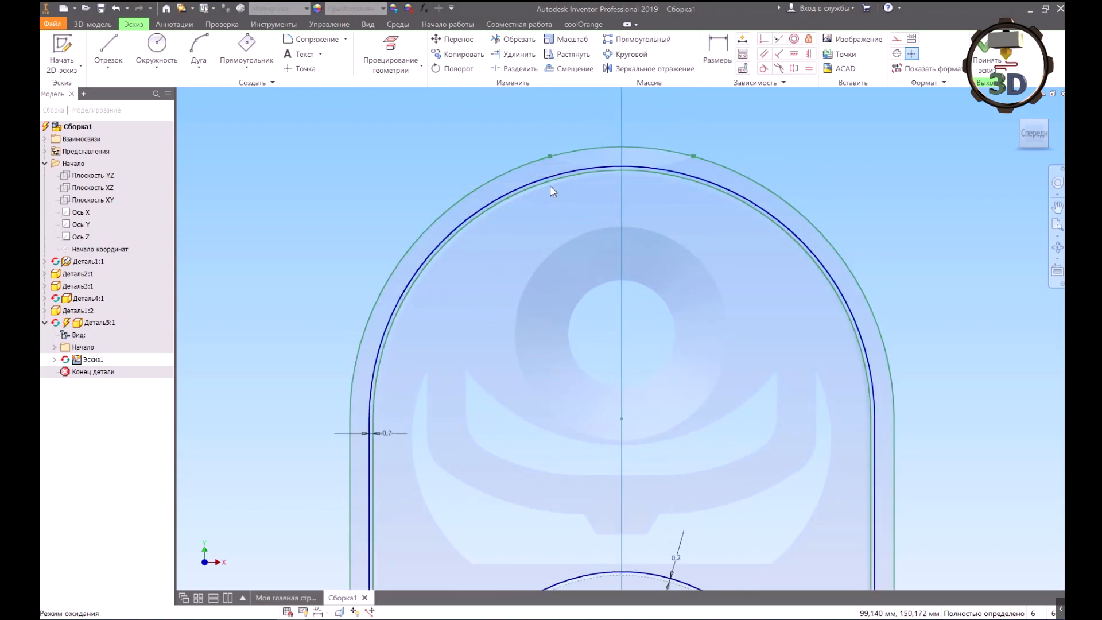
{"action": "key", "text": "e"}
{"action": "left_click", "coordinate": [532, 203]}
{"action": "scroll", "coordinate": [533, 203], "scroll_direction": "down", "scroll_amount": 5}
{"action": "left_click", "coordinate": [522, 261]}
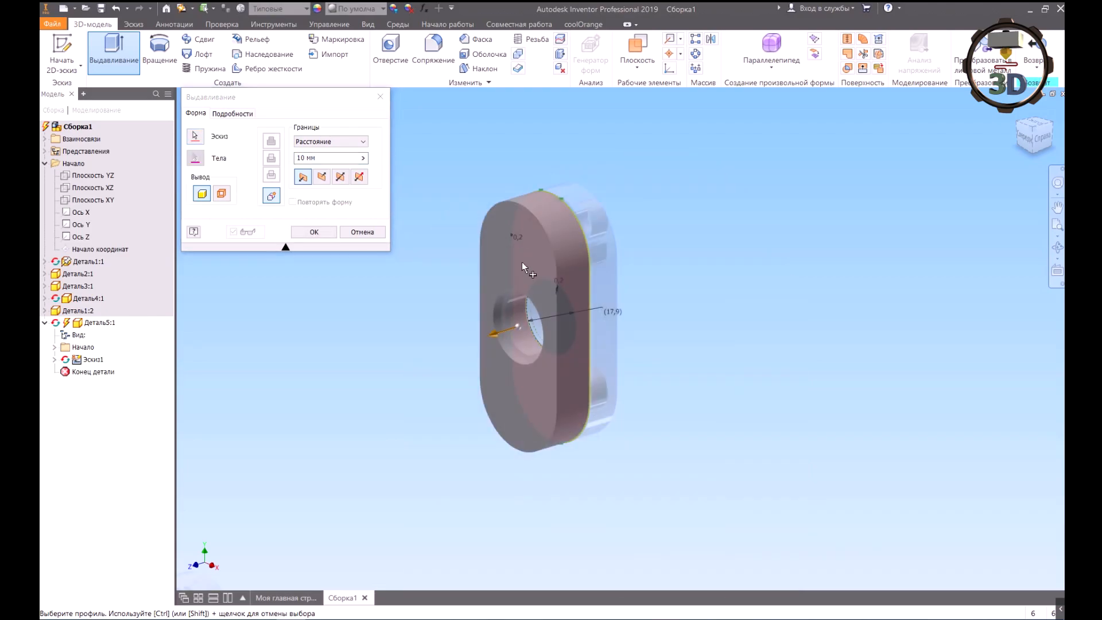
{"action": "scroll", "coordinate": [522, 262], "scroll_direction": "up", "scroll_amount": 3}
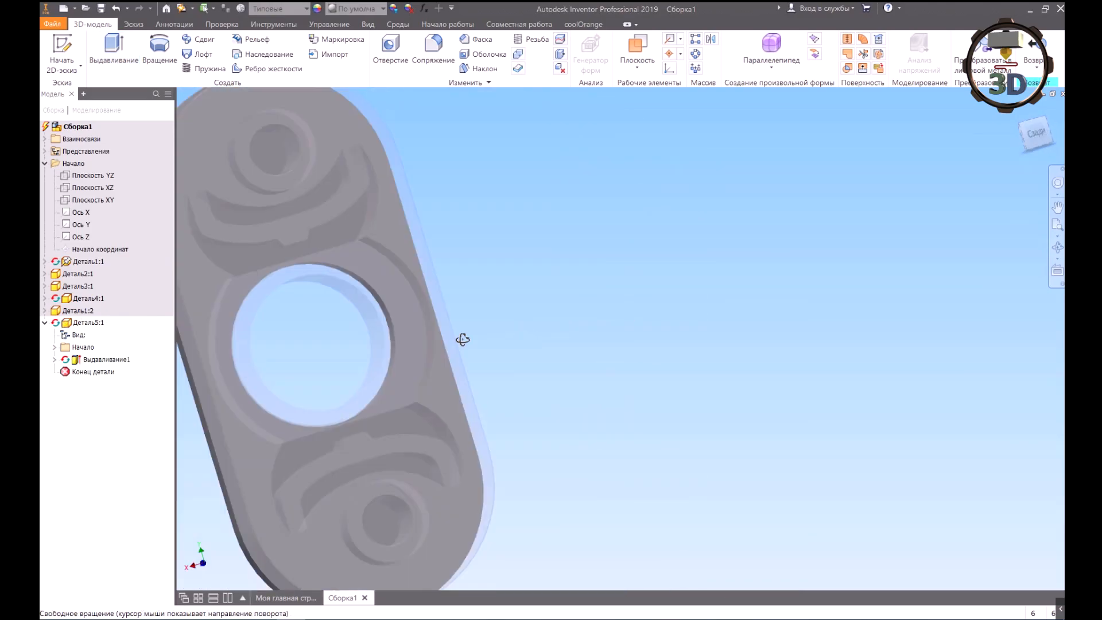
{"action": "scroll", "coordinate": [460, 337], "scroll_direction": "down", "scroll_amount": 5}
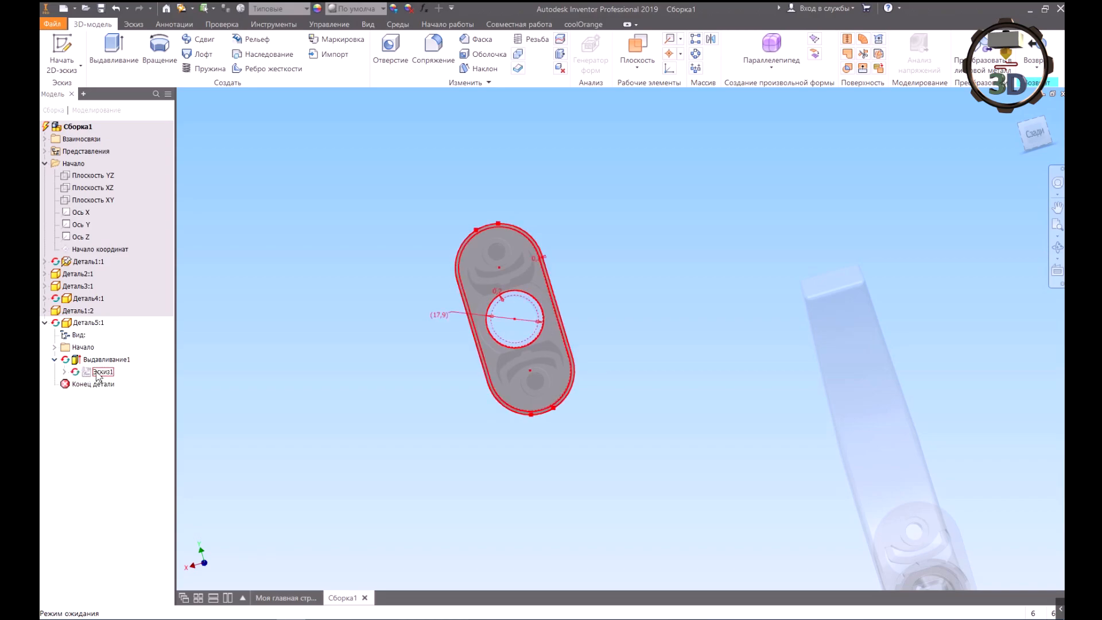
Step: Make the first extrusion's sketch visible again for reuse
{"action": "right_click", "coordinate": [99, 373]}
{"action": "left_click", "coordinate": [142, 546]}
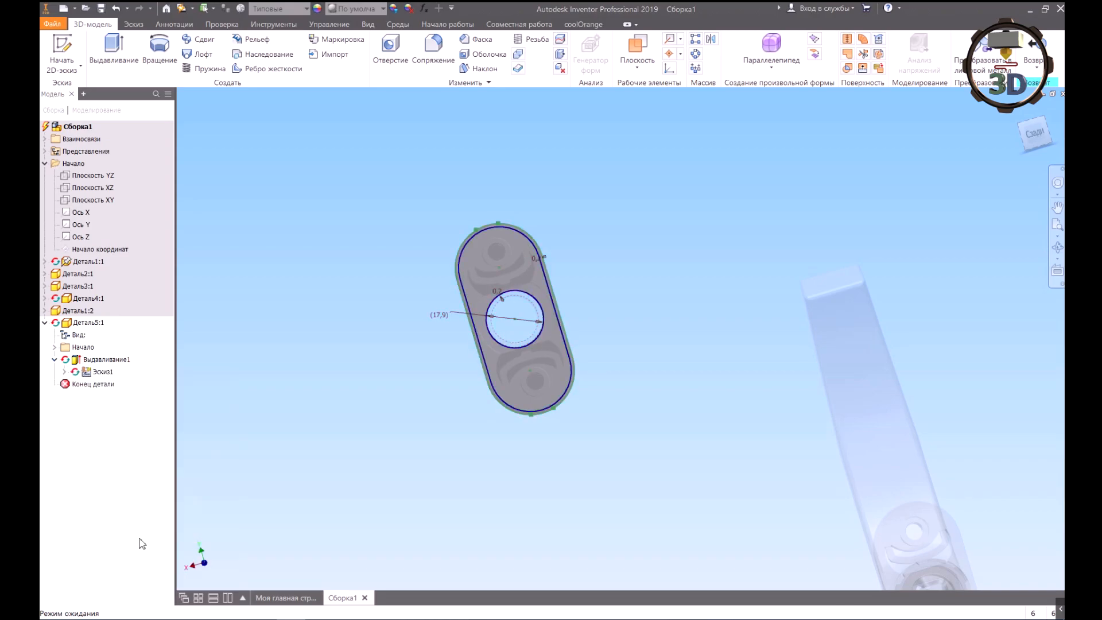
{"action": "double_click", "coordinate": [496, 285]}
{"action": "scroll", "coordinate": [496, 285], "scroll_direction": "up", "scroll_amount": 3}
{"action": "key", "text": "e"}
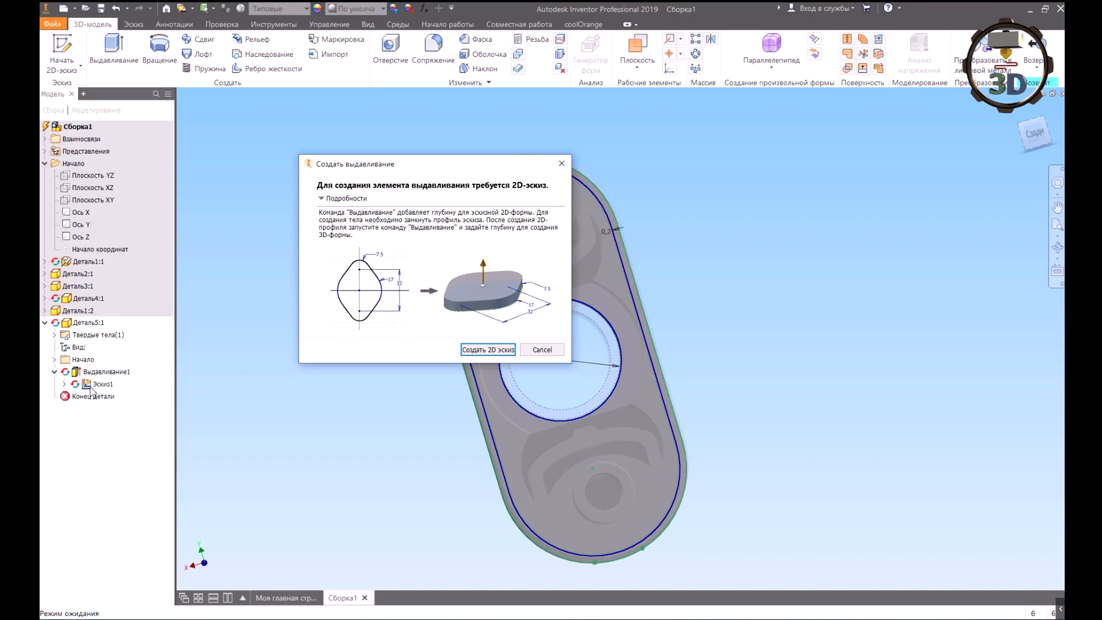
{"action": "left_click", "coordinate": [562, 163]}
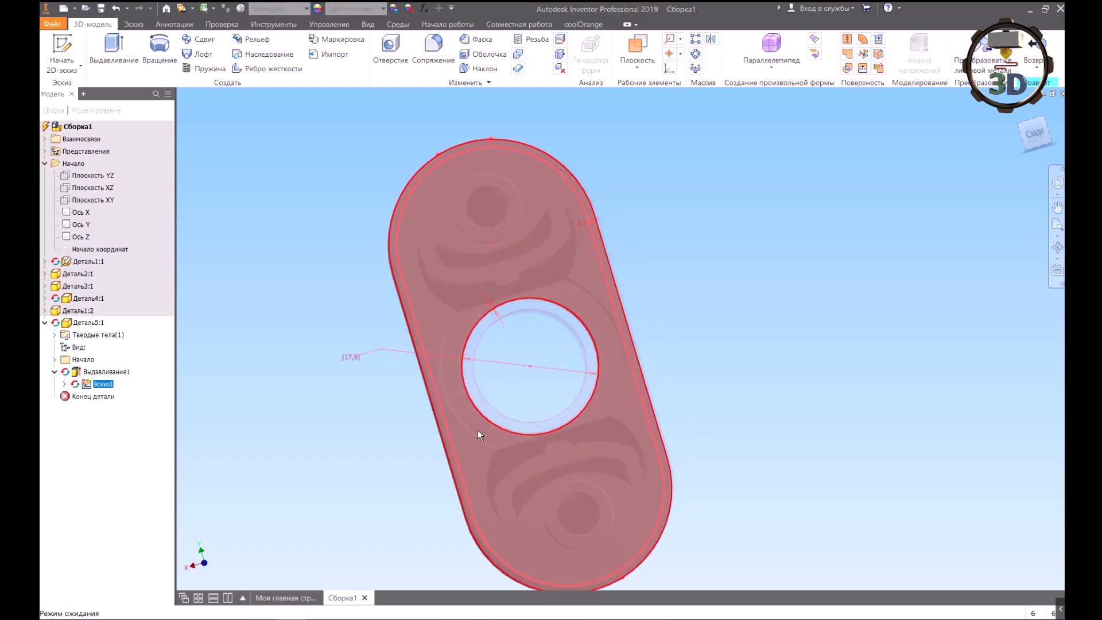
{"action": "left_click", "coordinate": [239, 363]}
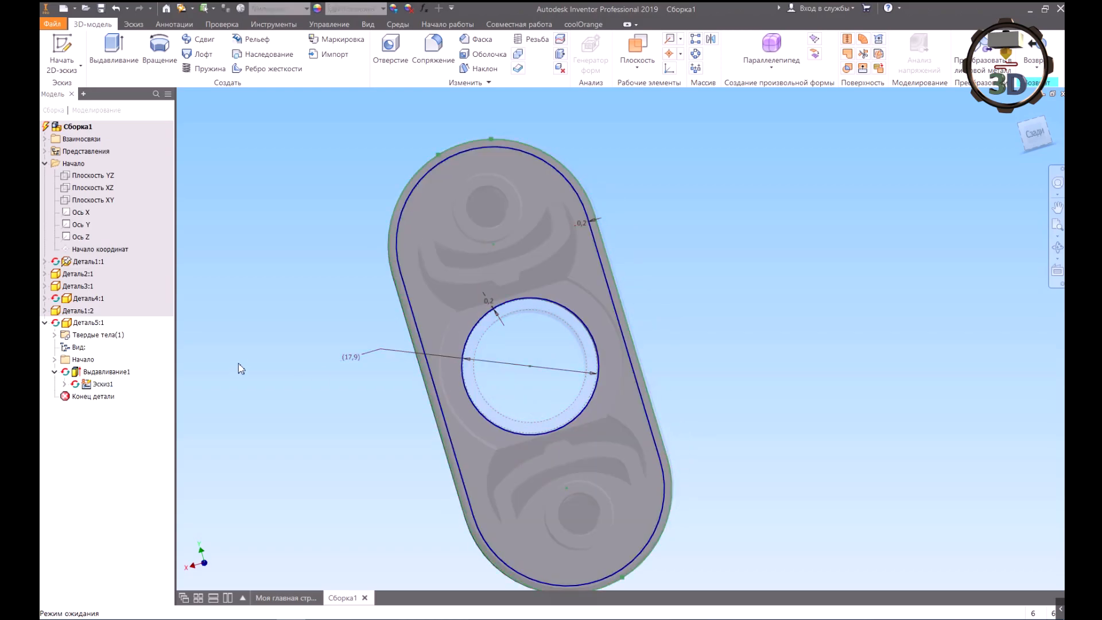
Step: Turn off adaptivity for the cover's first extrusion
{"action": "right_click", "coordinate": [101, 375]}
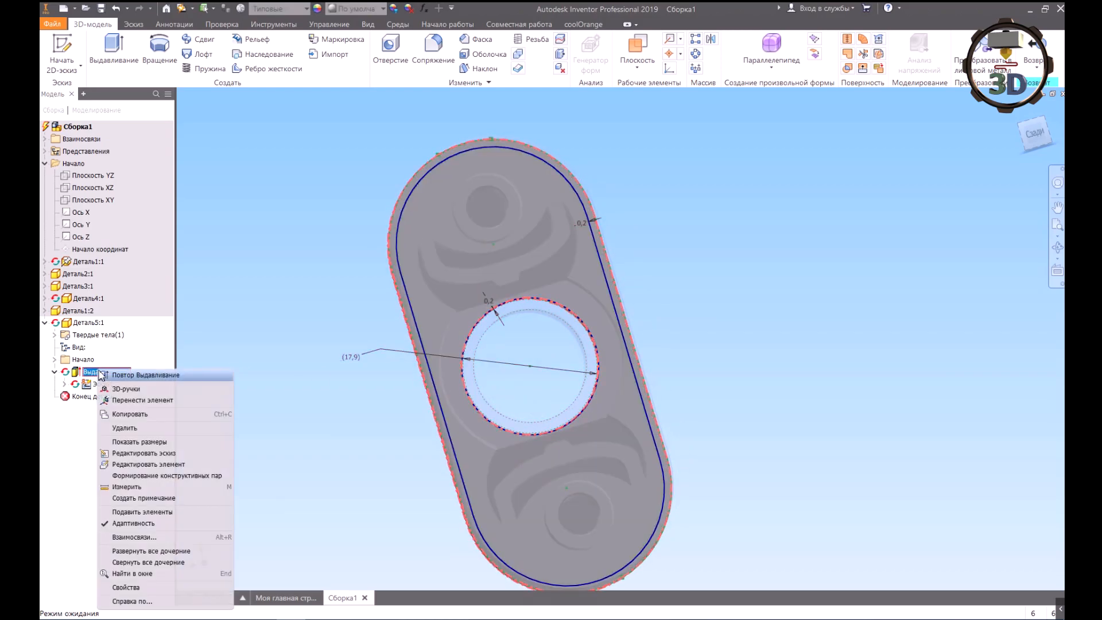
{"action": "left_click", "coordinate": [130, 523]}
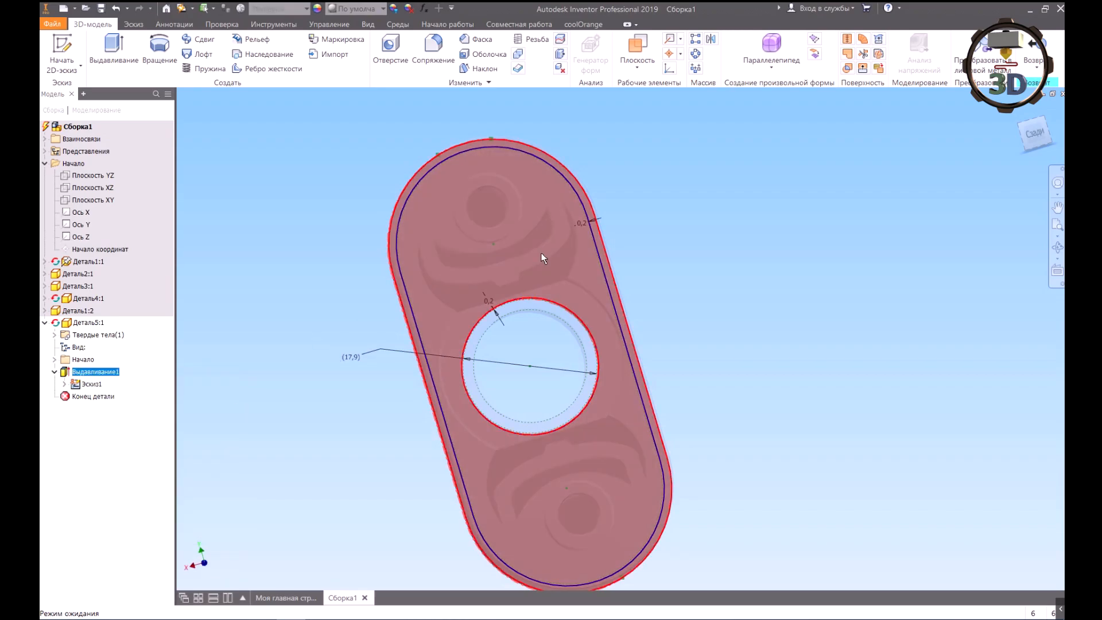
Step: Cut the inner outline area around the hole into a recess on the cover's underside and hide the sketch
{"action": "key", "text": "e"}
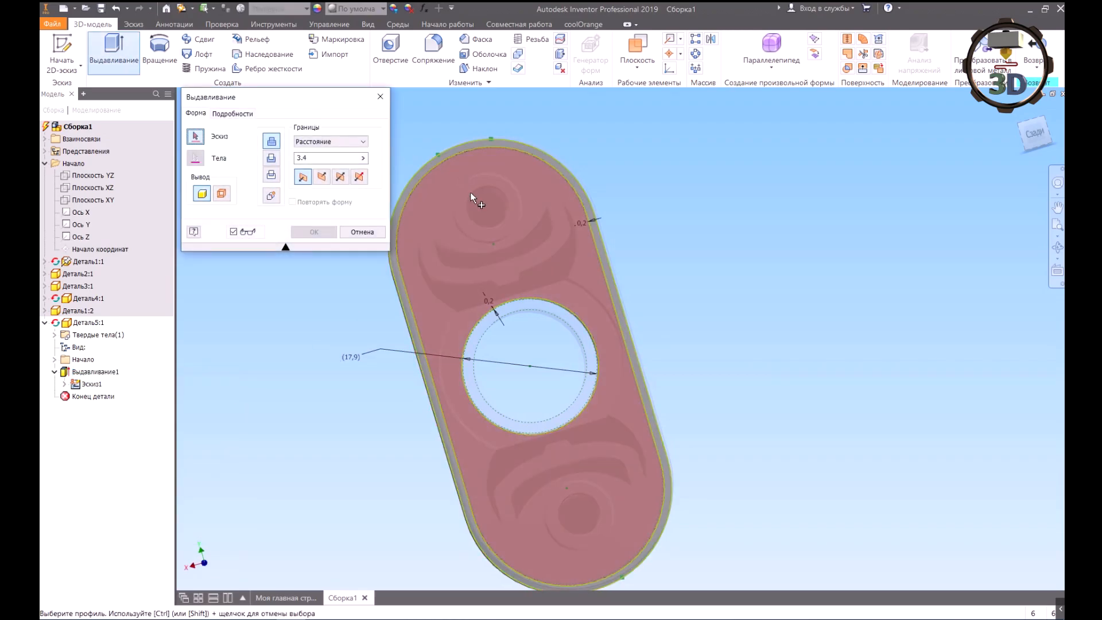
{"action": "left_click", "coordinate": [471, 197]}
{"action": "left_click", "coordinate": [1057, 247]}
{"action": "left_click_drag", "start_coordinate": [556, 286], "coordinate": [558, 313]}
{"action": "right_click", "coordinate": [84, 397]}
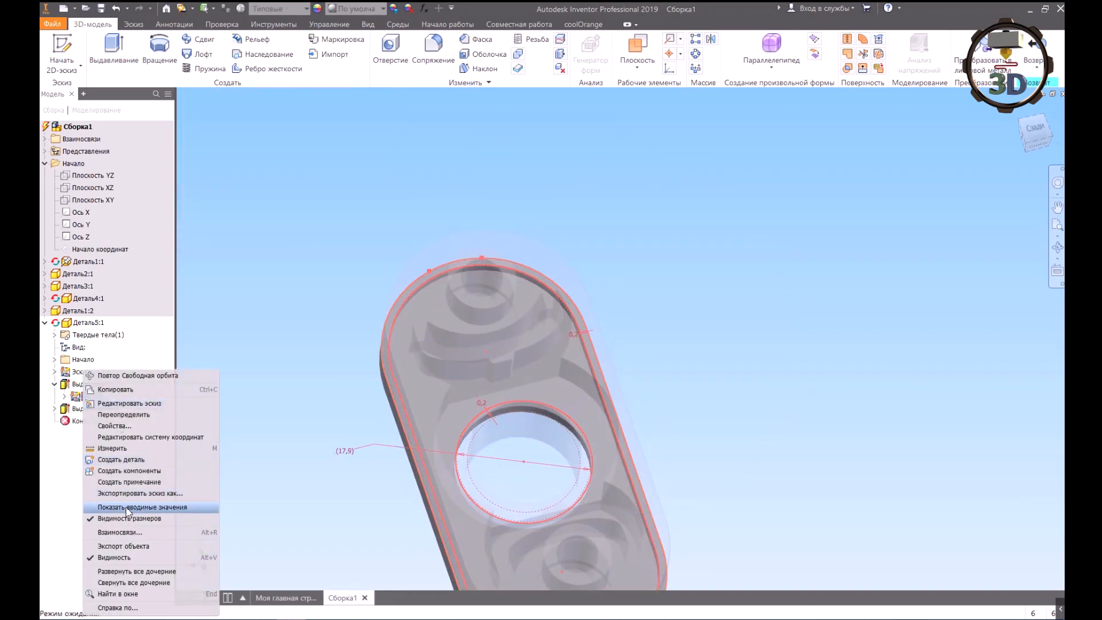
{"action": "left_click", "coordinate": [115, 557]}
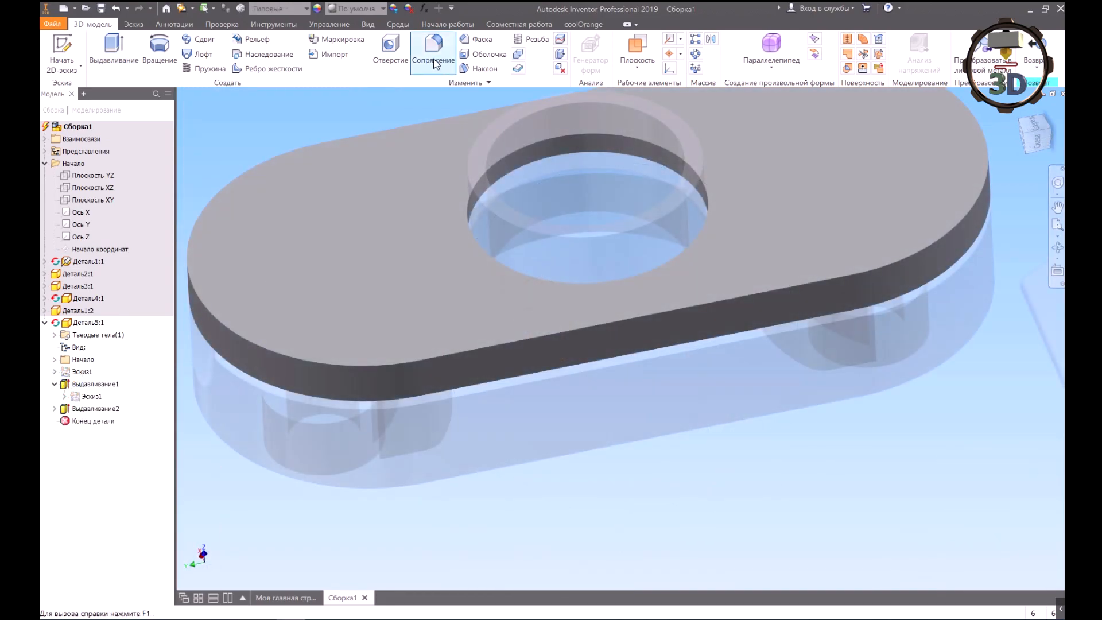
Step: Fillet the full outer edge of the cover's upper face with a 1 mm radius
{"action": "left_click", "coordinate": [433, 52]}
{"action": "left_click", "coordinate": [459, 354]}
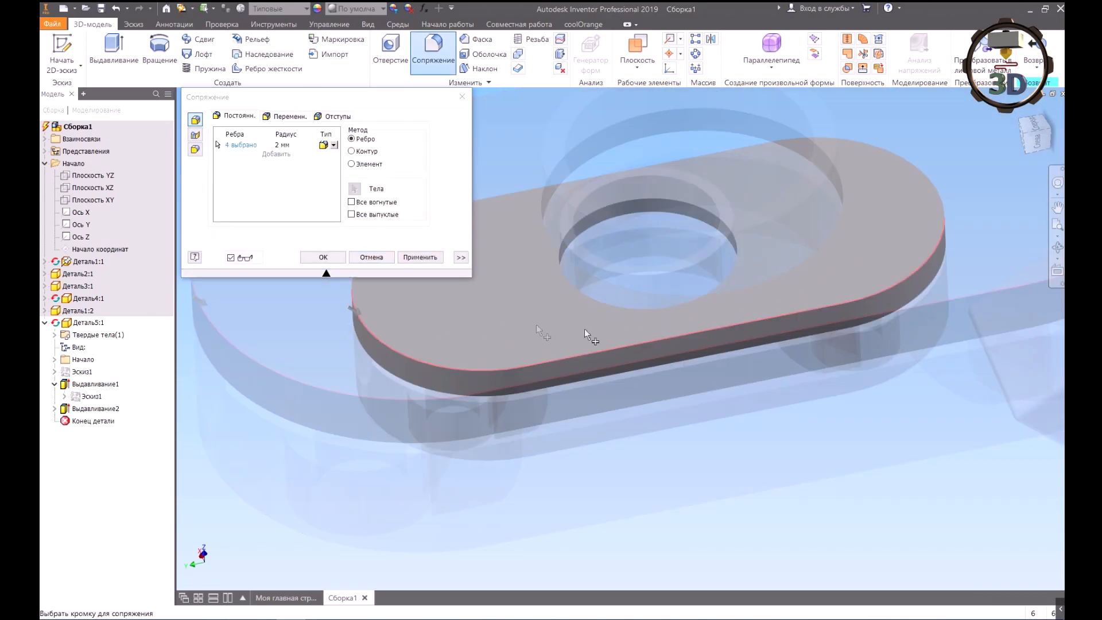
{"action": "left_click", "coordinate": [826, 280]}
{"action": "left_click", "coordinate": [451, 363]}
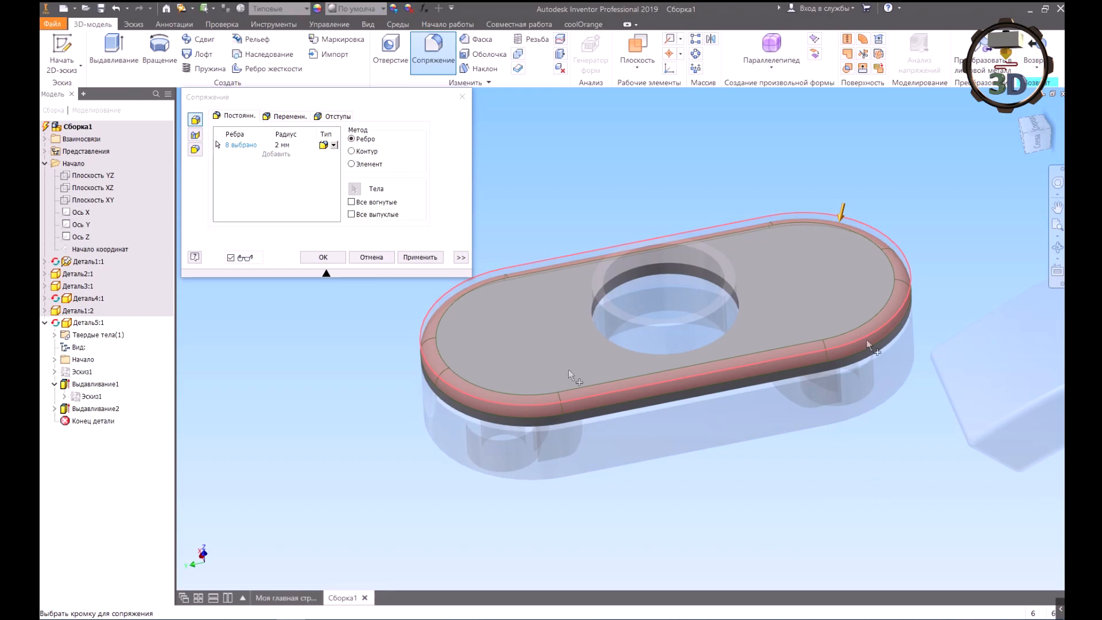
{"action": "left_click", "coordinate": [1057, 248]}
{"action": "left_click_drag", "start_coordinate": [602, 367], "coordinate": [548, 277]}
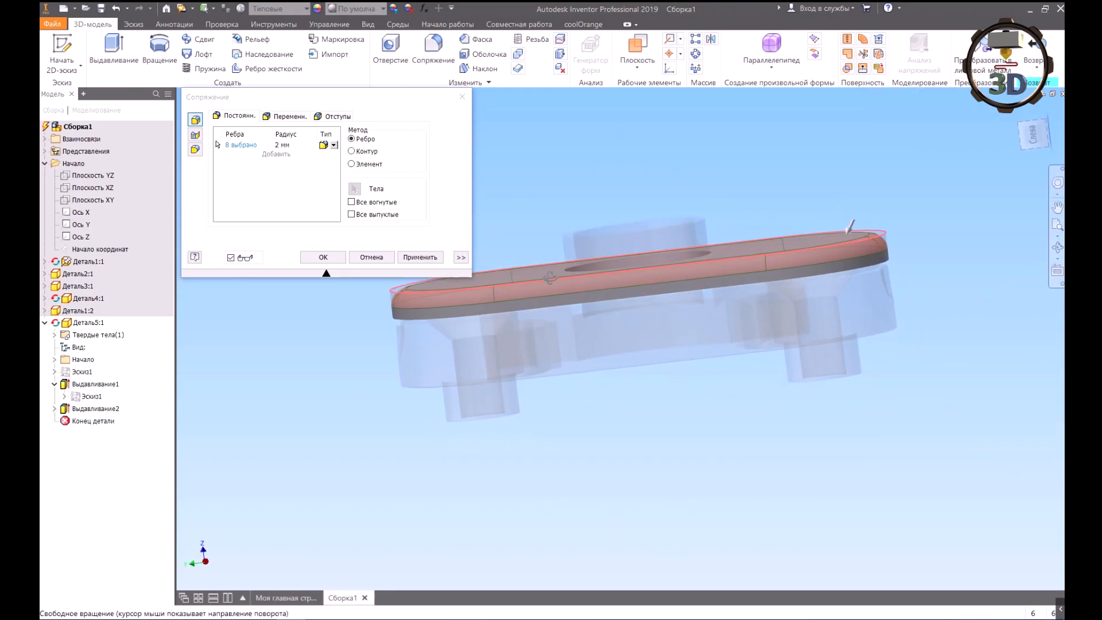
{"action": "left_click", "coordinate": [285, 145]}
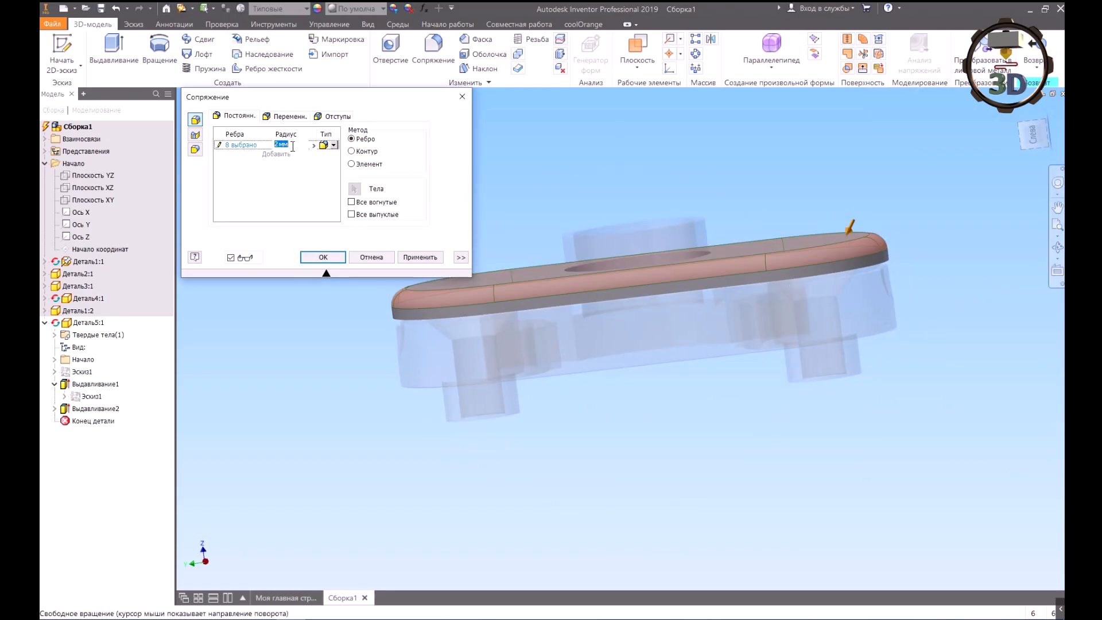
{"action": "type", "text": "1"}
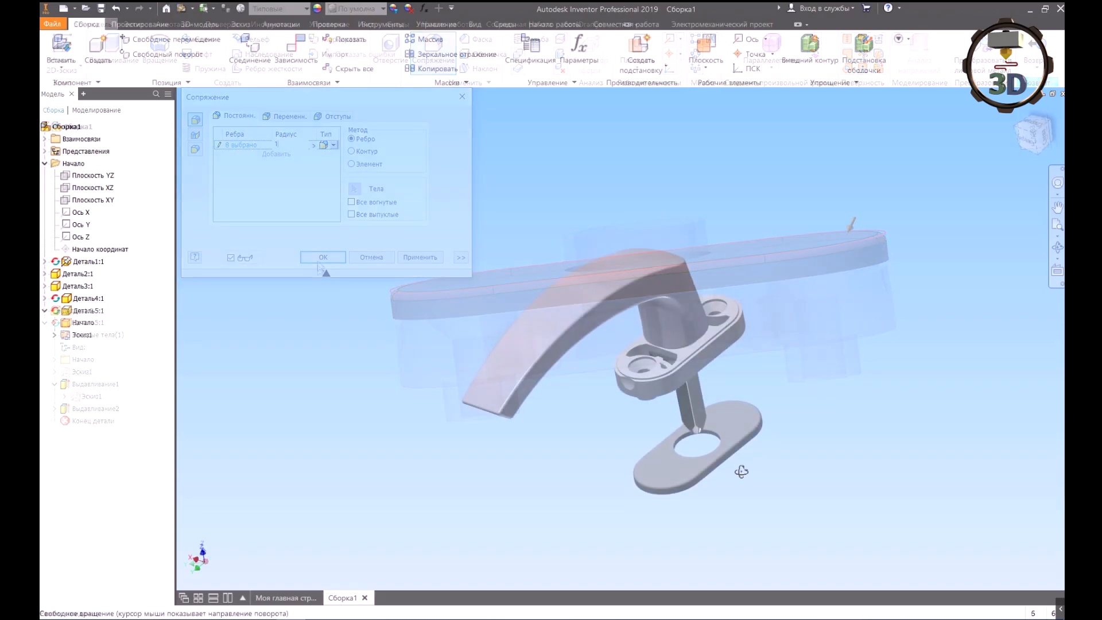
Step: Mate the axis of the cover's round hole with the round opening around the spindle, and slide the cover above the handle base
{"action": "left_click", "coordinate": [291, 53]}
{"action": "scroll", "coordinate": [697, 445], "scroll_direction": "up", "scroll_amount": 5}
{"action": "left_click", "coordinate": [615, 417]}
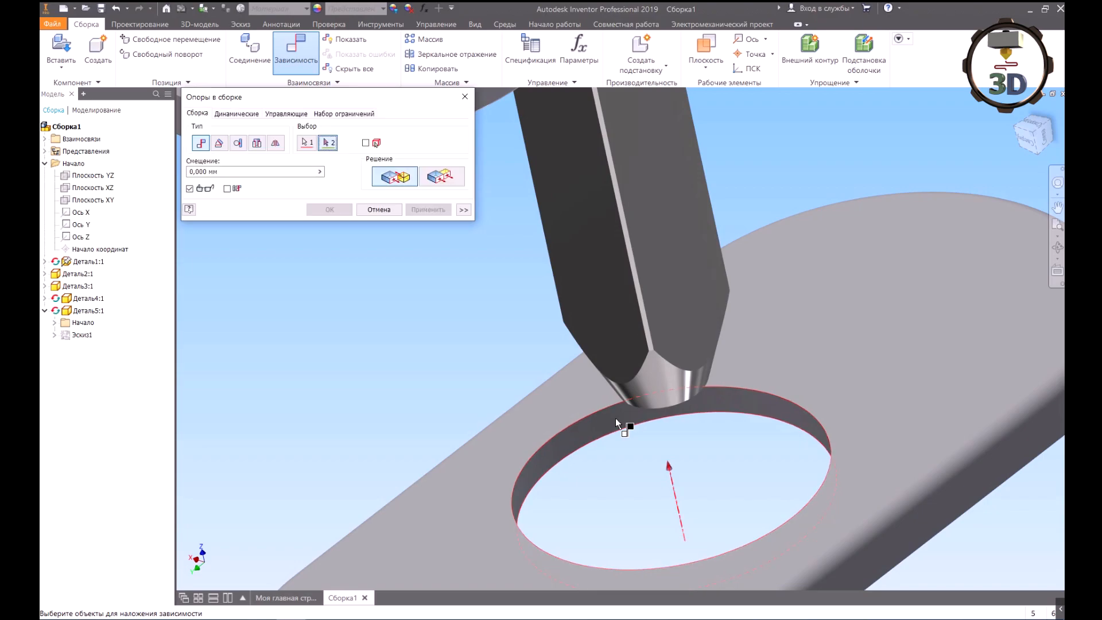
{"action": "scroll", "coordinate": [616, 417], "scroll_direction": "down", "scroll_amount": 5}
{"action": "scroll", "coordinate": [594, 306], "scroll_direction": "up", "scroll_amount": 5}
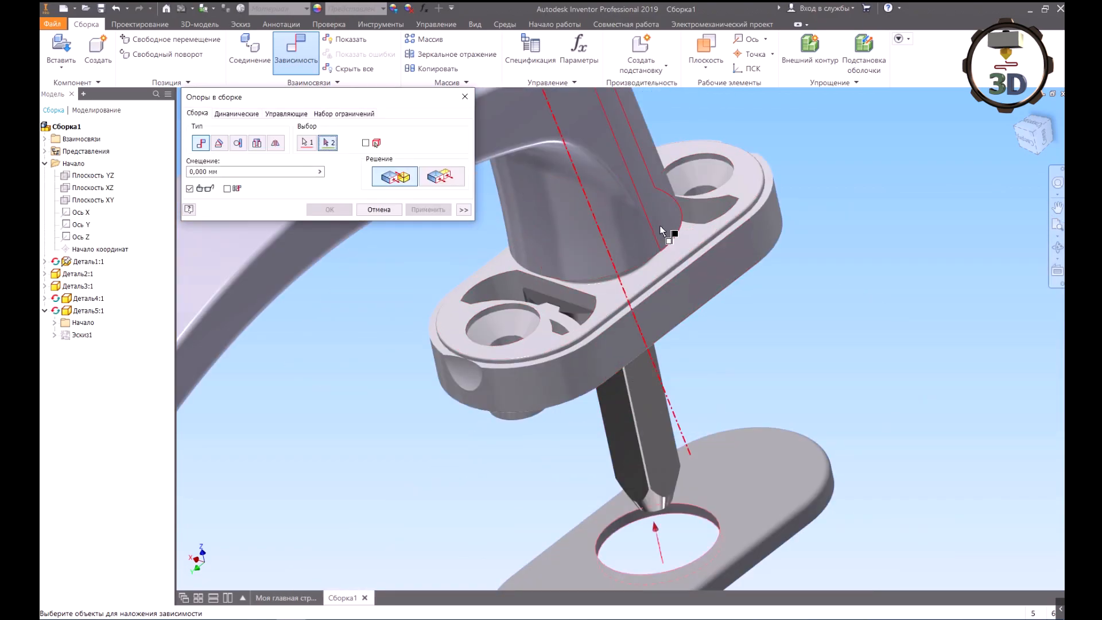
{"action": "left_click", "coordinate": [1058, 253]}
{"action": "scroll", "coordinate": [629, 329], "scroll_direction": "down", "scroll_amount": 3}
{"action": "left_click_drag", "start_coordinate": [660, 332], "coordinate": [575, 148]}
{"action": "key", "text": "Escape"}
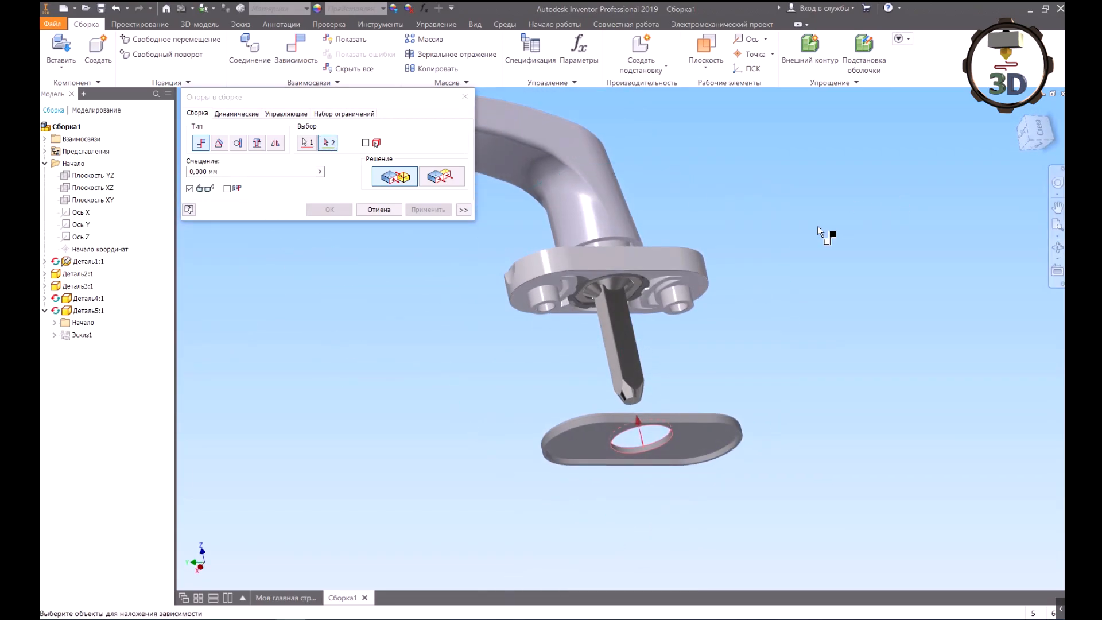
{"action": "scroll", "coordinate": [604, 270], "scroll_direction": "up", "scroll_amount": 3}
{"action": "left_click", "coordinate": [619, 291]}
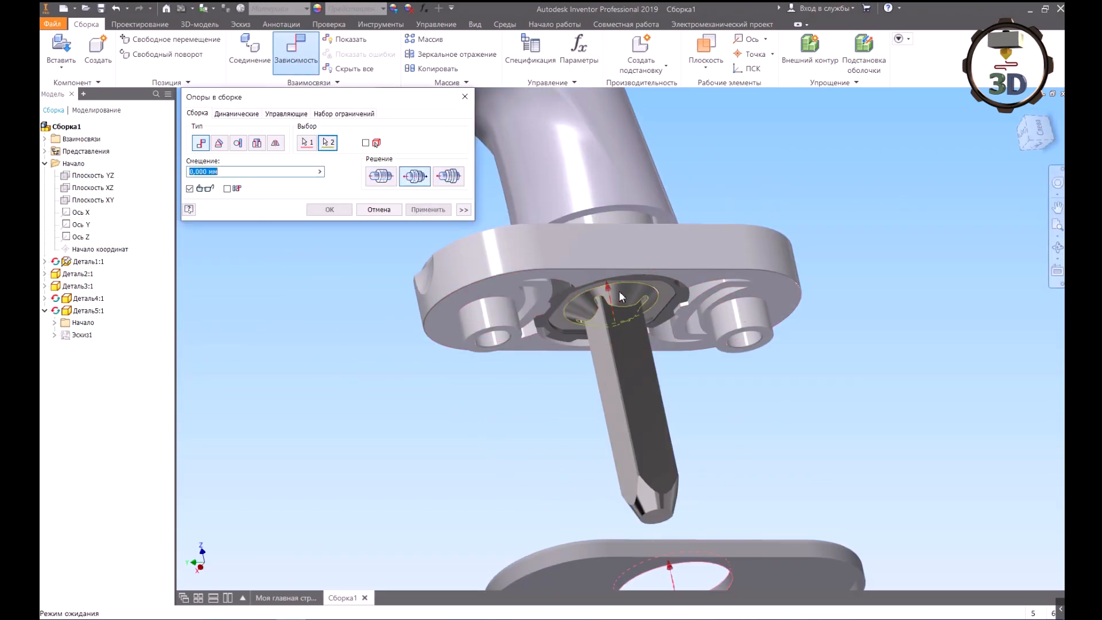
{"action": "scroll", "coordinate": [597, 253], "scroll_direction": "down", "scroll_amount": 3}
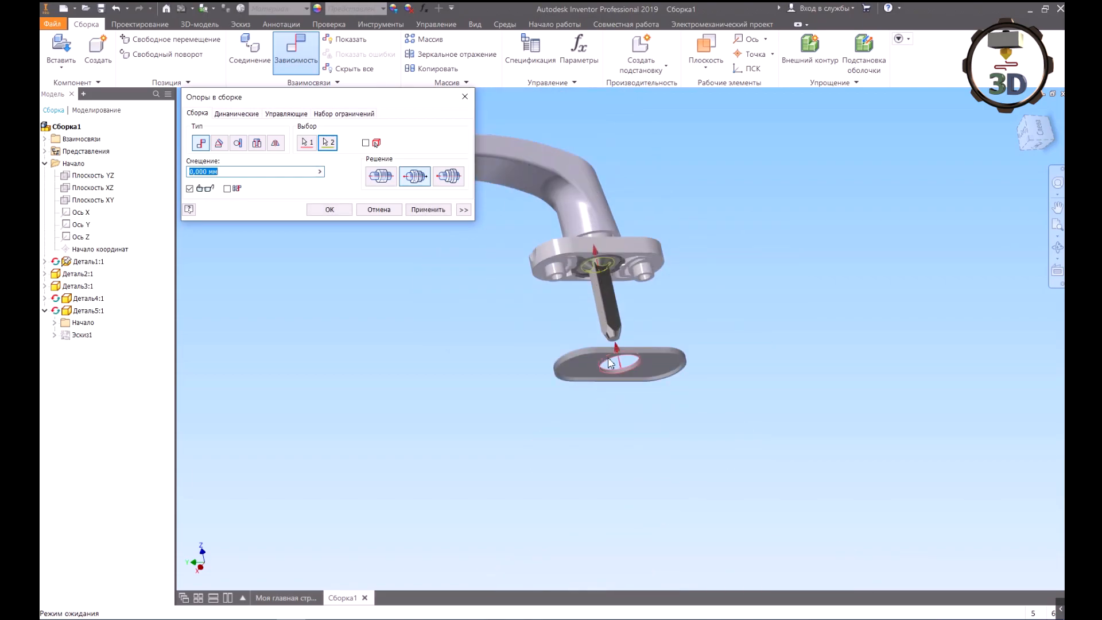
{"action": "scroll", "coordinate": [612, 338], "scroll_direction": "up", "scroll_amount": 2}
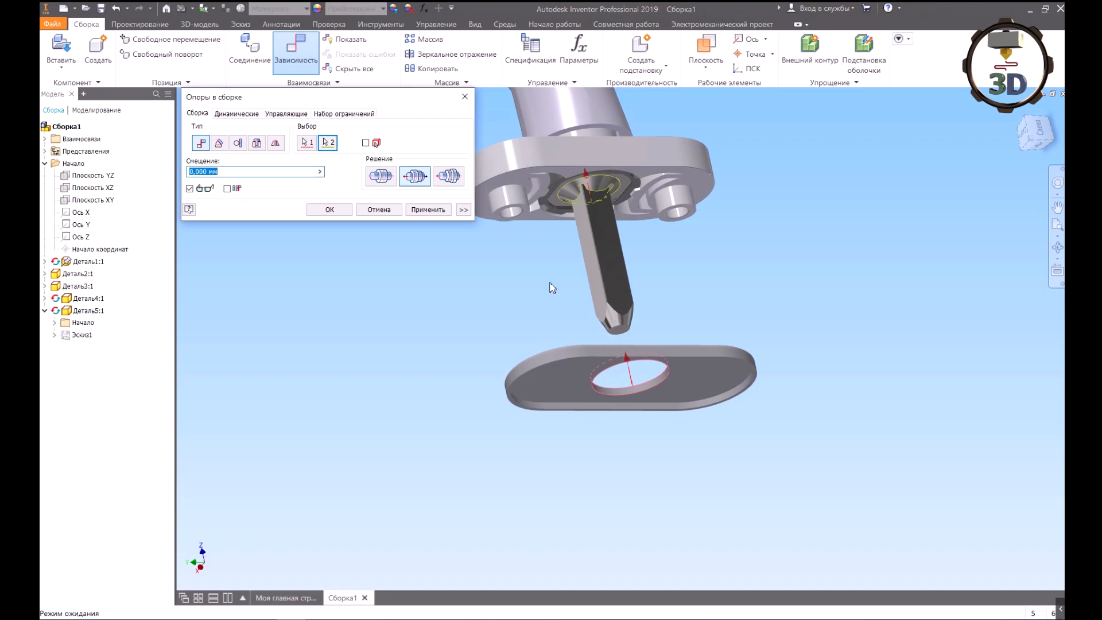
{"action": "left_click", "coordinate": [448, 179]}
{"action": "left_click", "coordinate": [429, 211]}
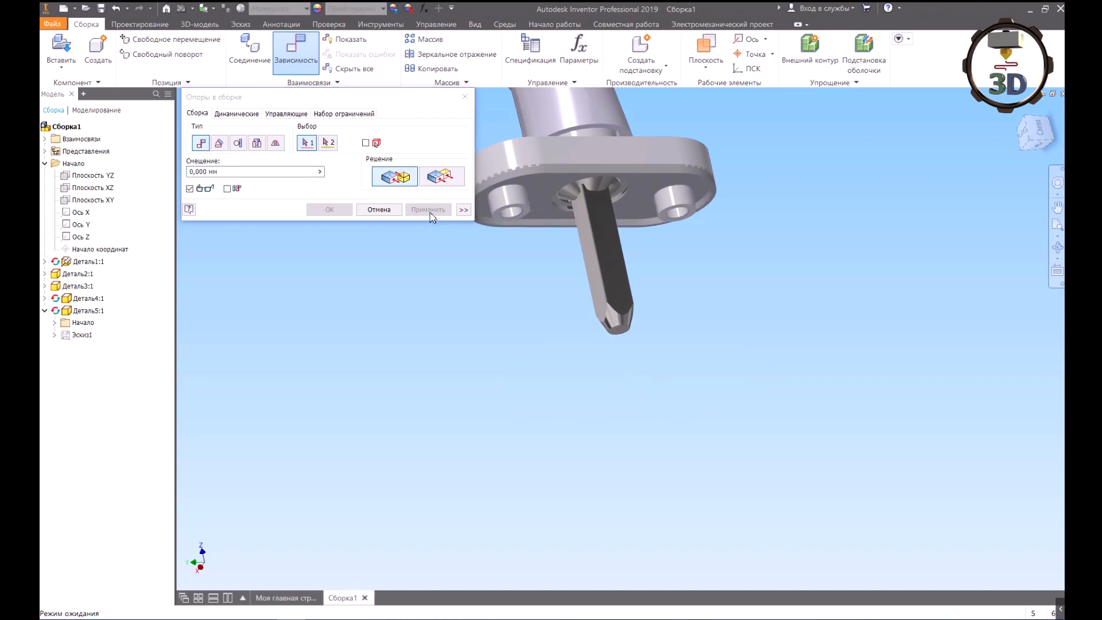
{"action": "left_click", "coordinate": [464, 96]}
{"action": "left_click_drag", "start_coordinate": [571, 195], "coordinate": [540, 137]}
{"action": "left_click", "coordinate": [774, 142]}
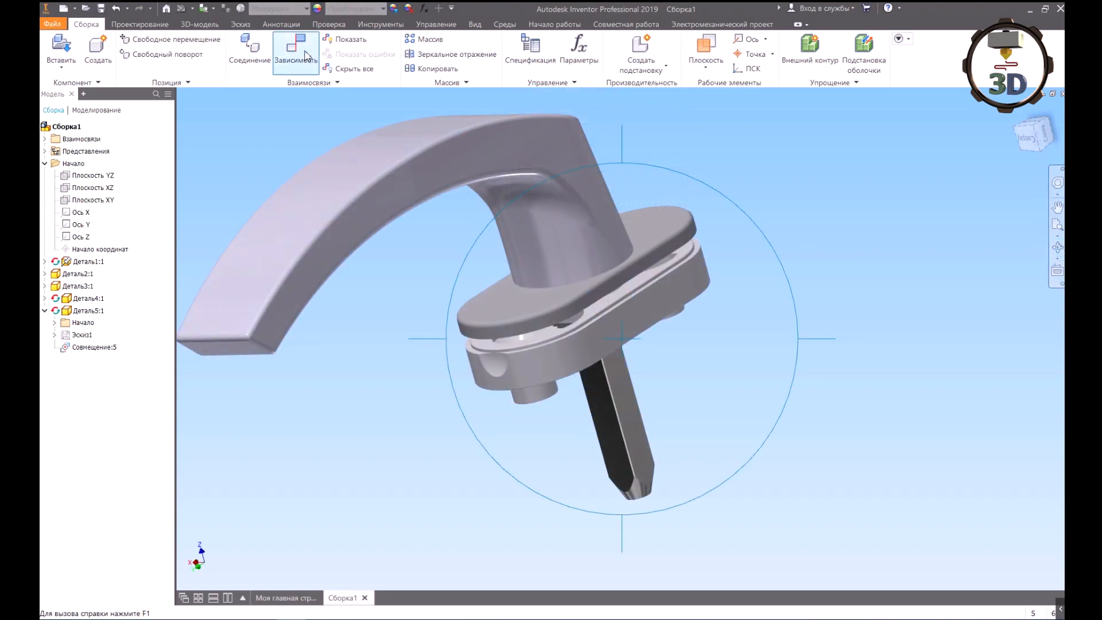
Step: Align the cover's long straight side with the handle base's side using a directed angle constraint of 0°
{"action": "left_click", "coordinate": [305, 51]}
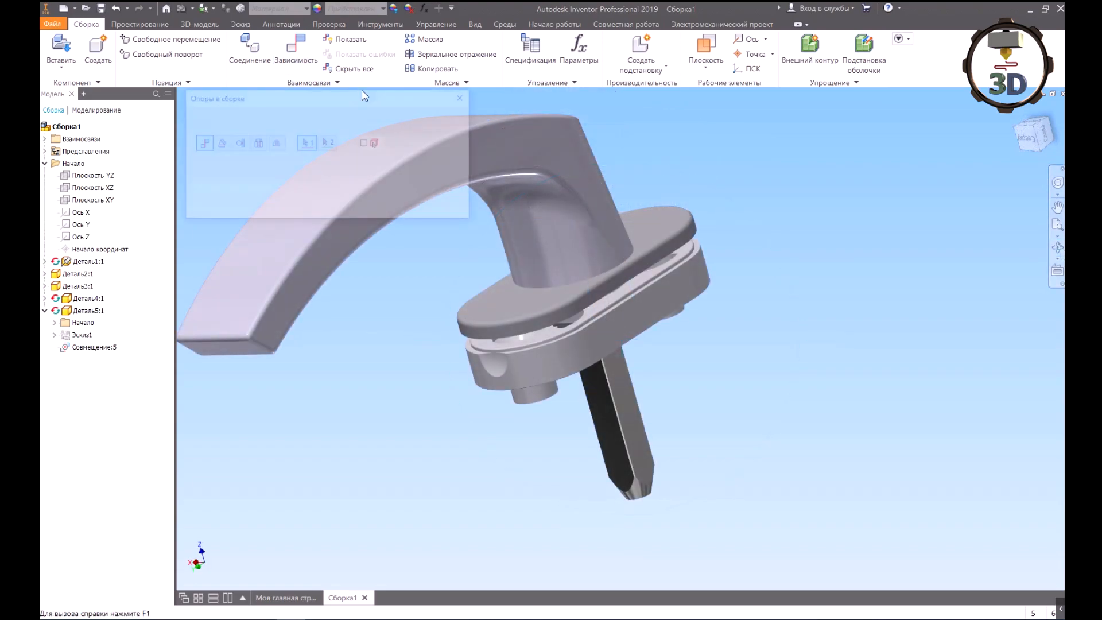
{"action": "left_click", "coordinate": [616, 281]}
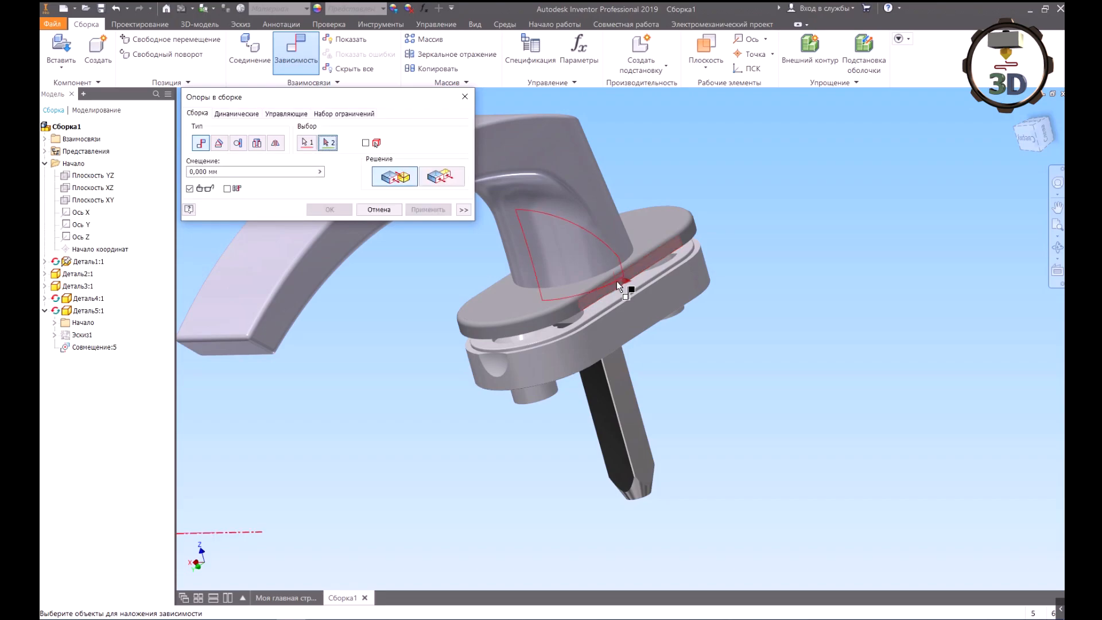
{"action": "left_click", "coordinate": [220, 143]}
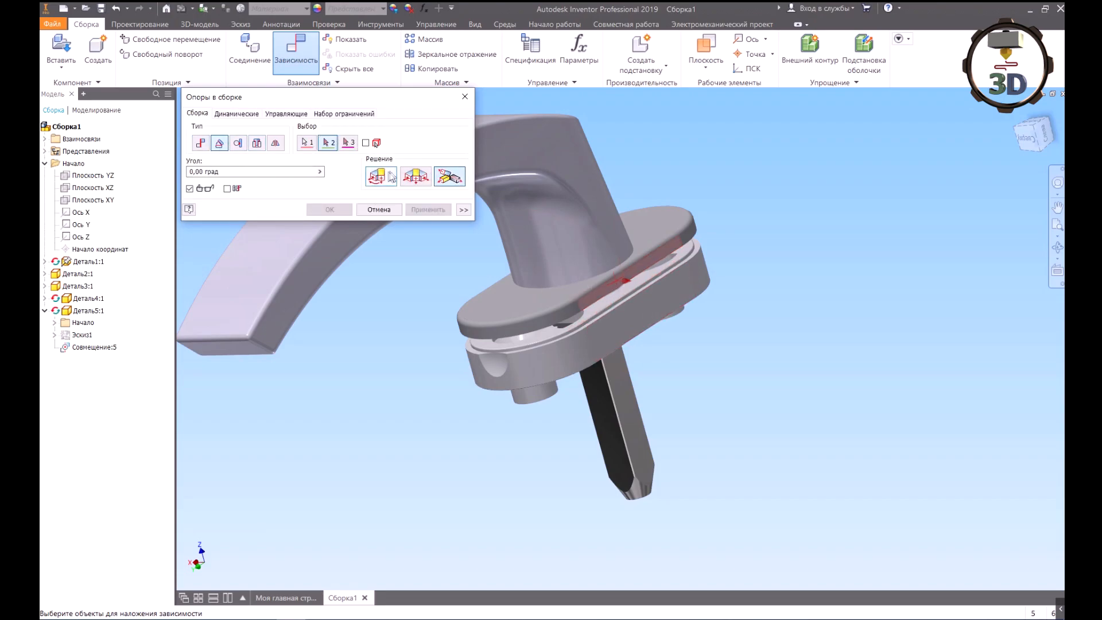
{"action": "left_click", "coordinate": [384, 179]}
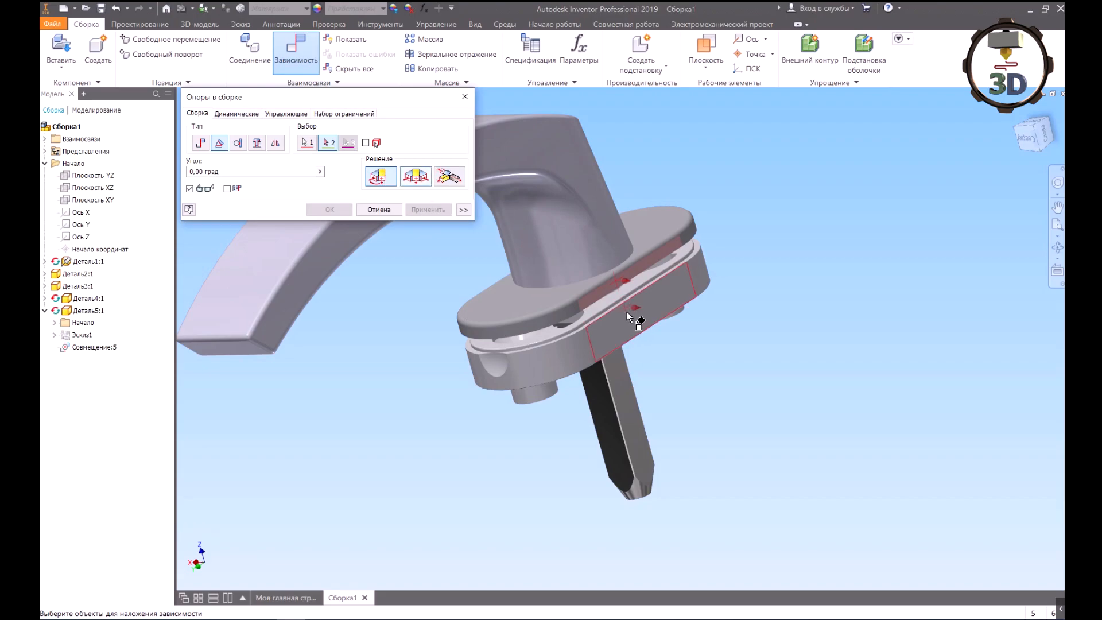
{"action": "left_click", "coordinate": [632, 319]}
{"action": "left_click", "coordinate": [425, 209]}
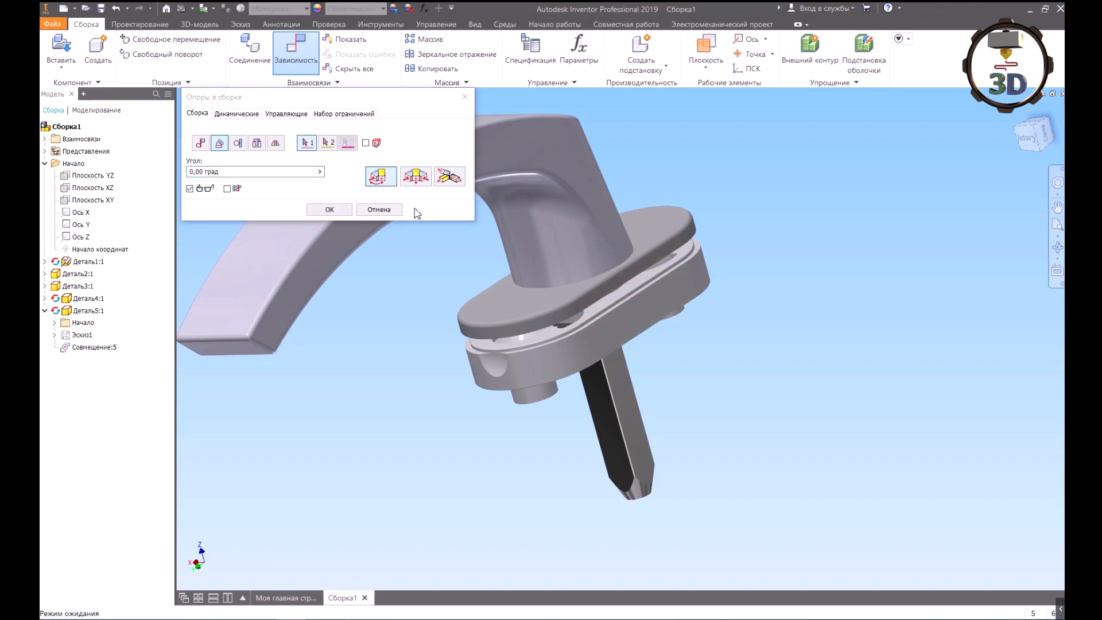
{"action": "left_click", "coordinate": [465, 96]}
Step: Lift the cover off the base and mate its lower rim face to the narrow ledge around the base's upper edge with 0 mm offset
{"action": "left_click_drag", "start_coordinate": [681, 207], "coordinate": [619, 201]}
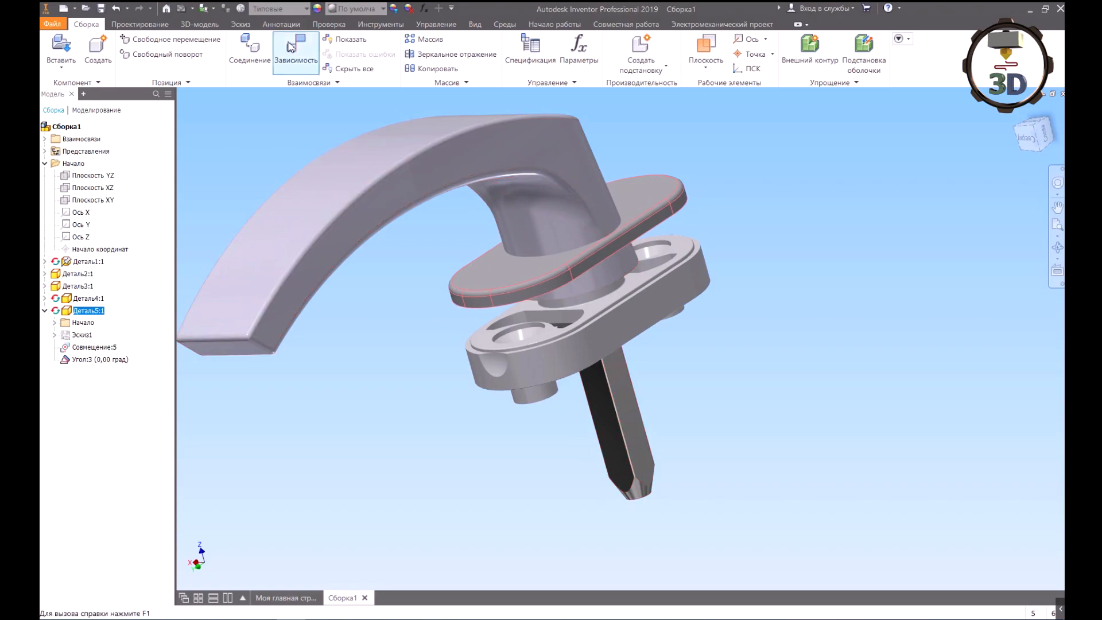
{"action": "left_click", "coordinate": [293, 49]}
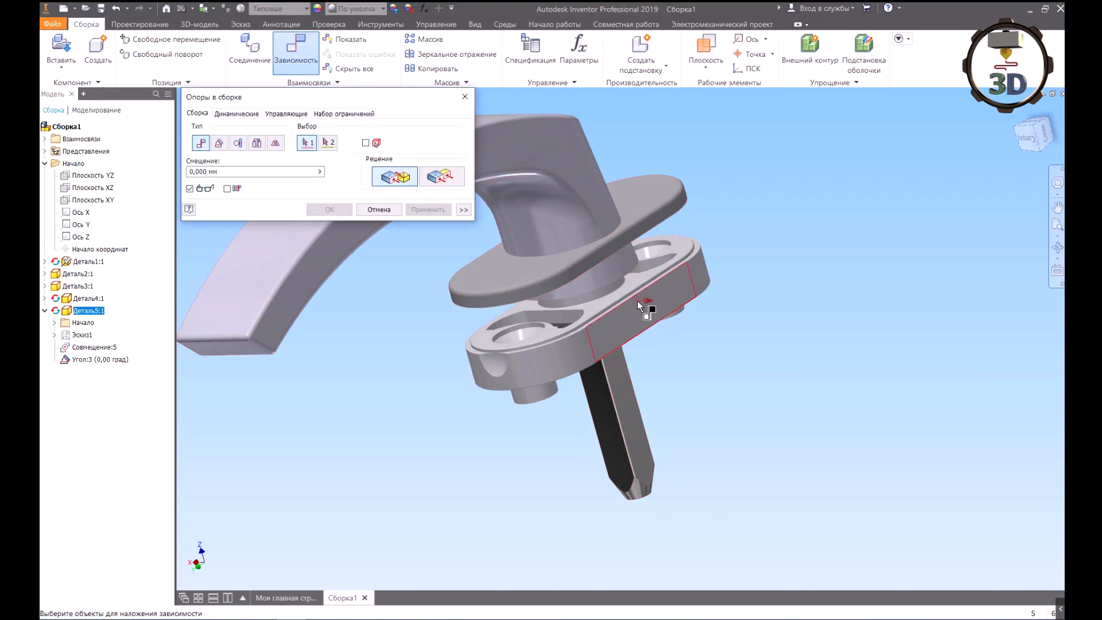
{"action": "scroll", "coordinate": [637, 300], "scroll_direction": "up", "scroll_amount": 5}
{"action": "left_click", "coordinate": [631, 287]}
{"action": "scroll", "coordinate": [1031, 274], "scroll_direction": "down", "scroll_amount": 5}
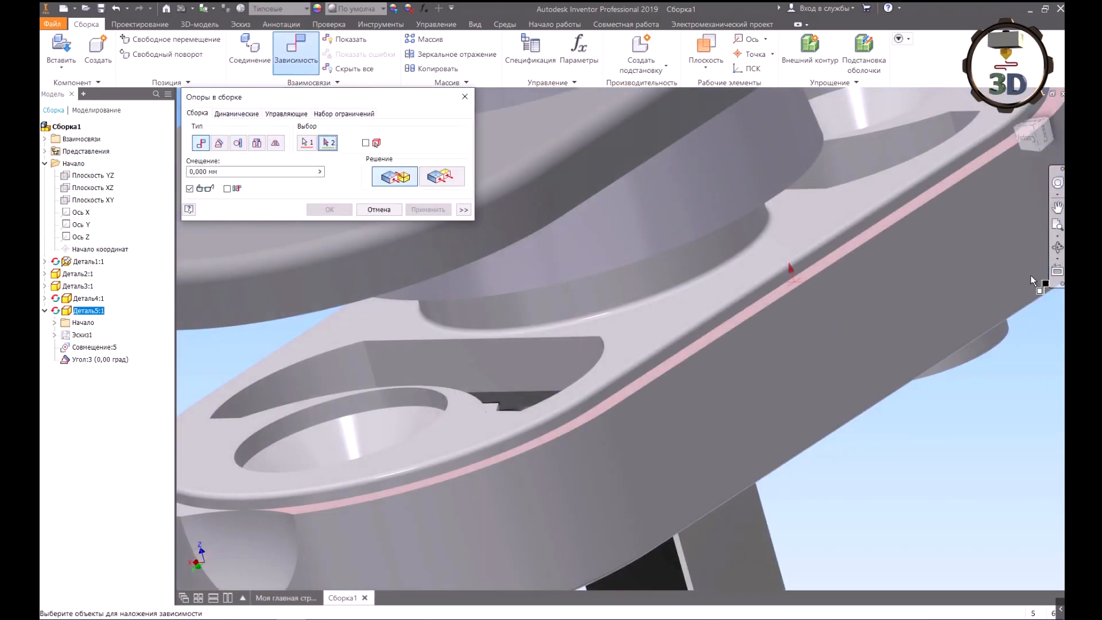
{"action": "left_click", "coordinate": [1058, 247]}
{"action": "scroll", "coordinate": [677, 308], "scroll_direction": "down", "scroll_amount": 5}
{"action": "left_click_drag", "start_coordinate": [743, 313], "coordinate": [653, 208]}
{"action": "key", "text": "Escape"}
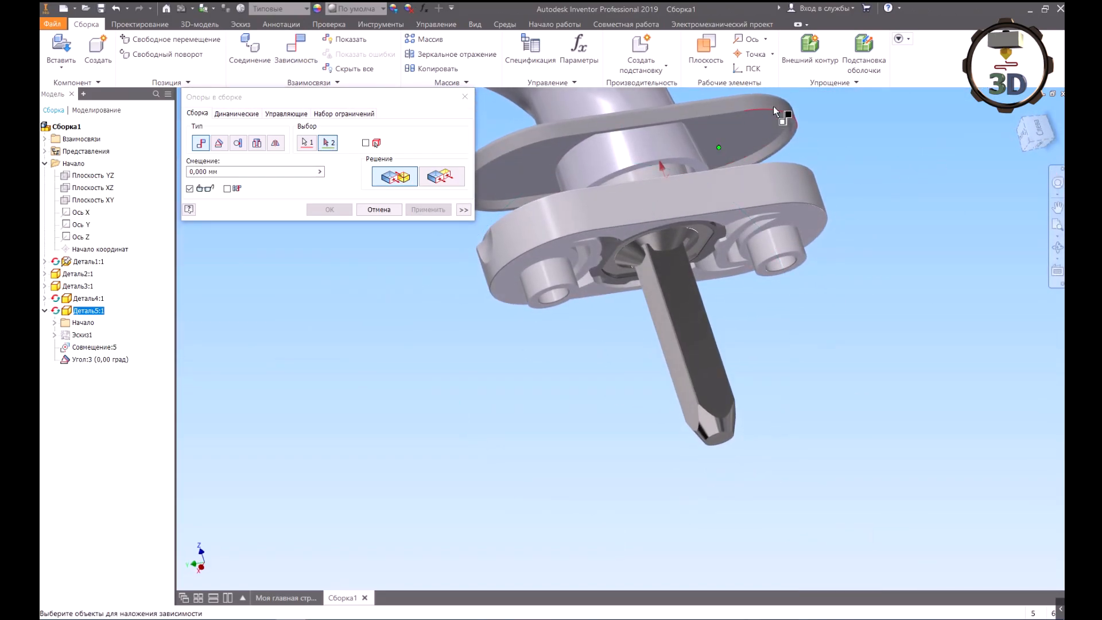
{"action": "scroll", "coordinate": [776, 106], "scroll_direction": "up", "scroll_amount": 6}
{"action": "left_click", "coordinate": [791, 146]}
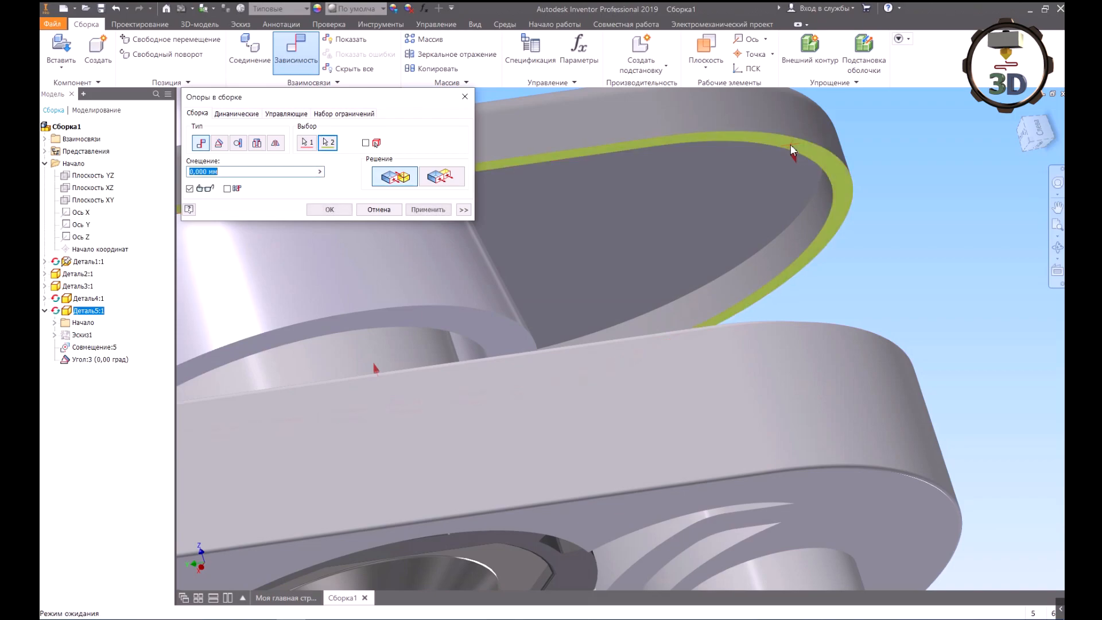
{"action": "left_click", "coordinate": [1058, 225]}
{"action": "left_click", "coordinate": [435, 210]}
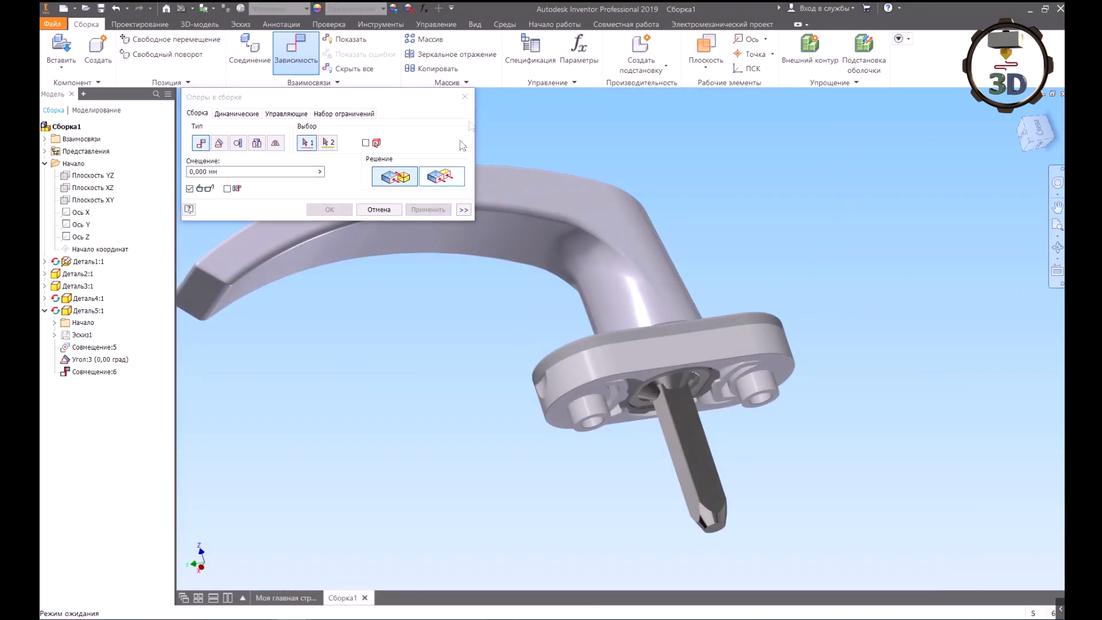
{"action": "left_click", "coordinate": [465, 97]}
{"action": "left_click", "coordinate": [1057, 247]}
{"action": "left_click_drag", "start_coordinate": [692, 373], "coordinate": [539, 446]}
{"action": "left_click", "coordinate": [303, 395]}
{"action": "key", "text": "ctrl+a"}
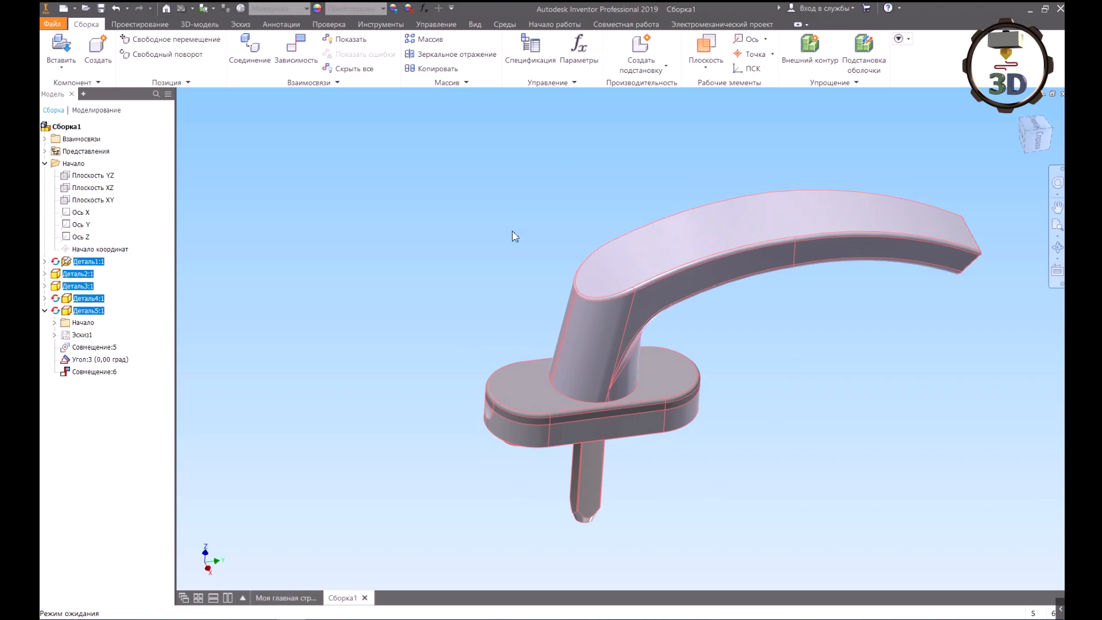
{"action": "left_click", "coordinate": [469, 195]}
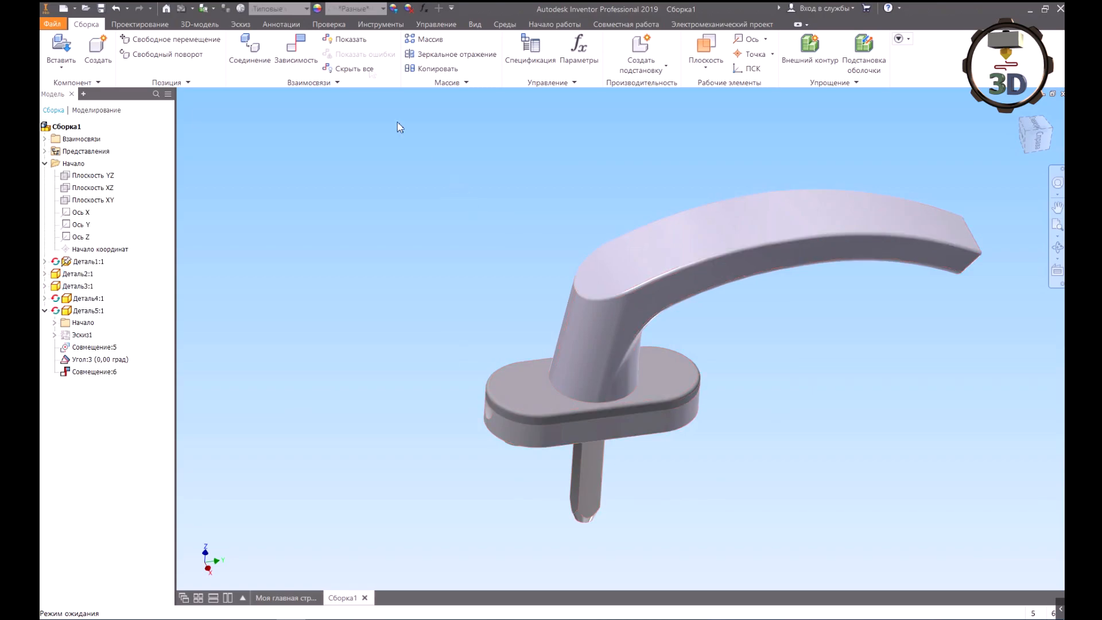
Step: Run an interference analysis between the handle as the first set and the cover as the second set
{"action": "left_click", "coordinate": [335, 26]}
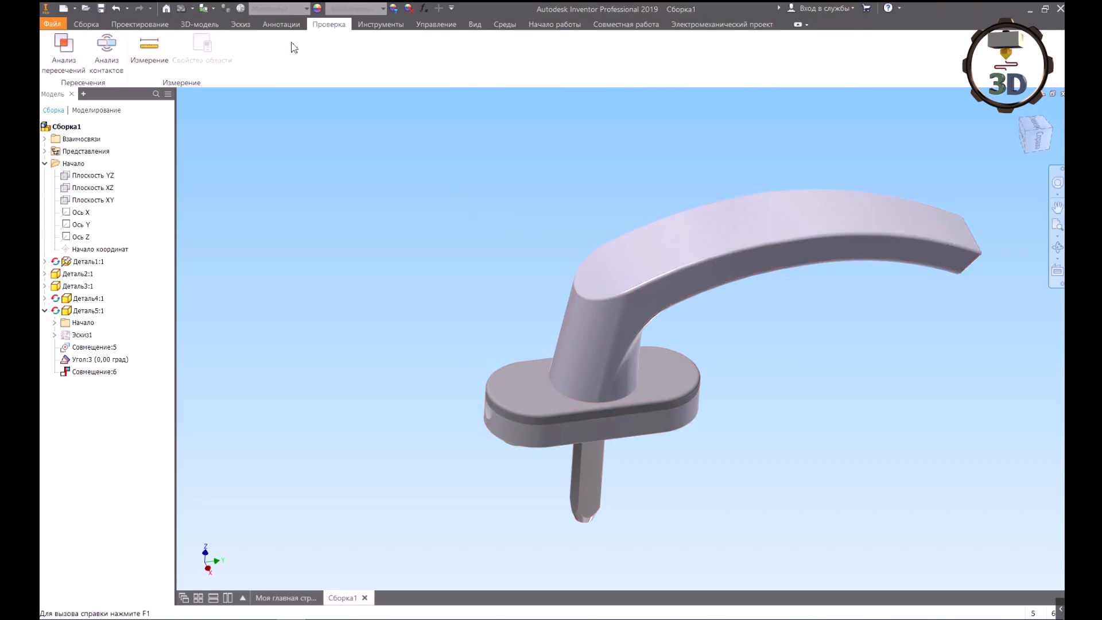
{"action": "left_click", "coordinate": [64, 54]}
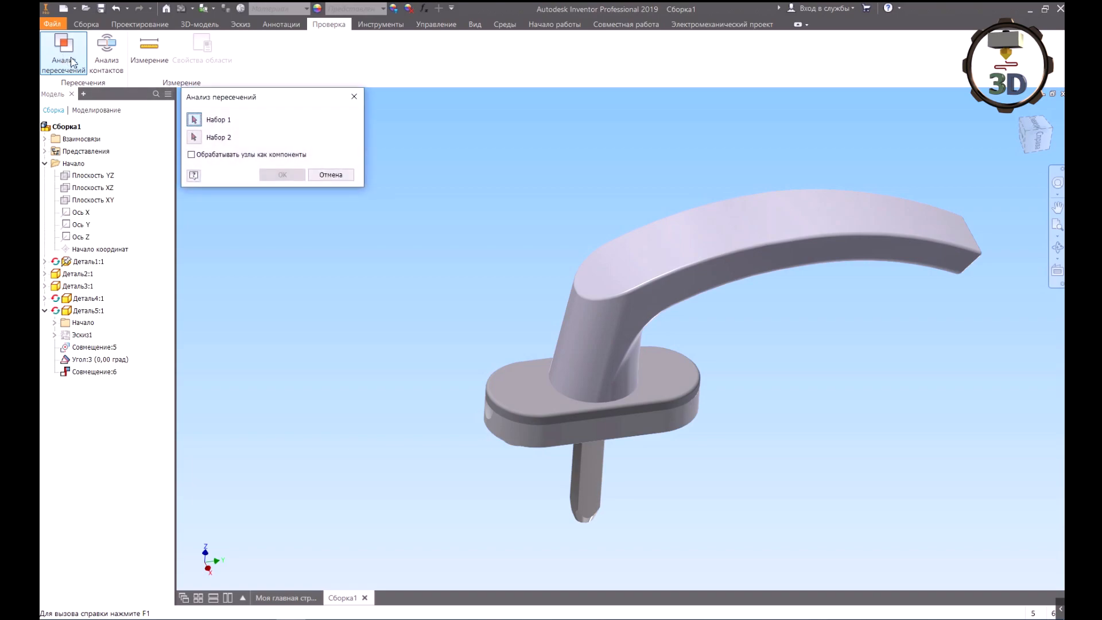
{"action": "left_click", "coordinate": [581, 328]}
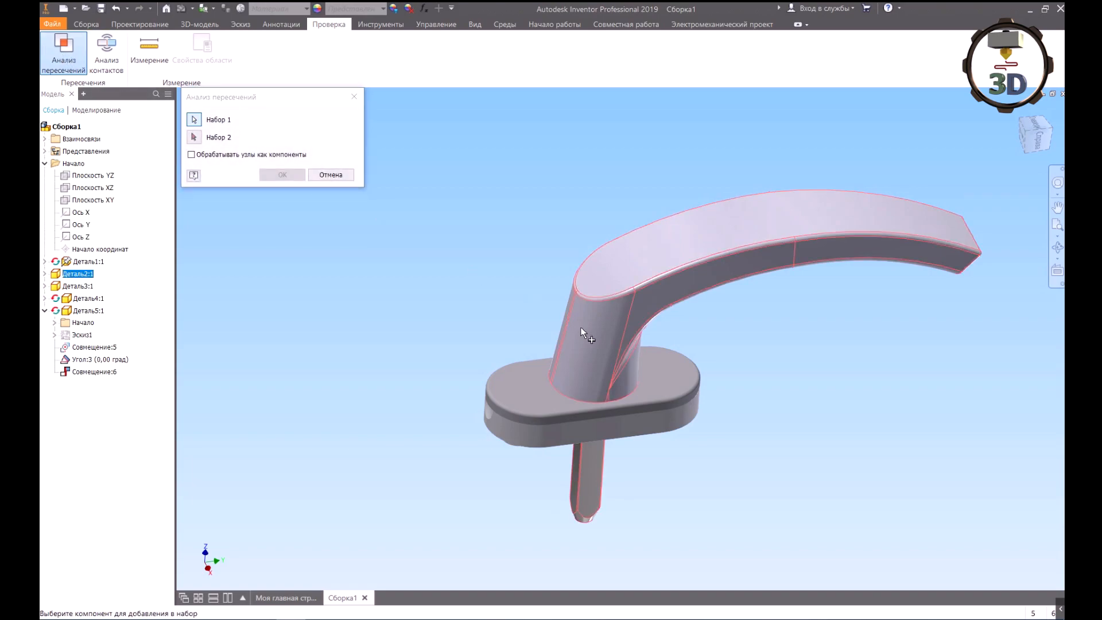
{"action": "left_click", "coordinate": [194, 137]}
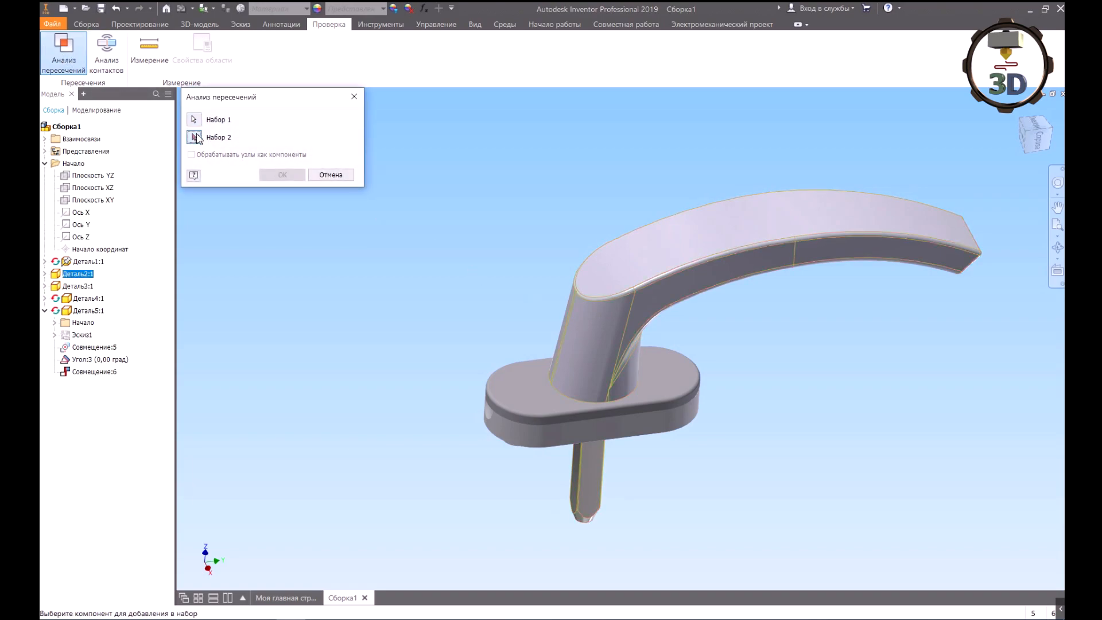
{"action": "left_click", "coordinate": [555, 398]}
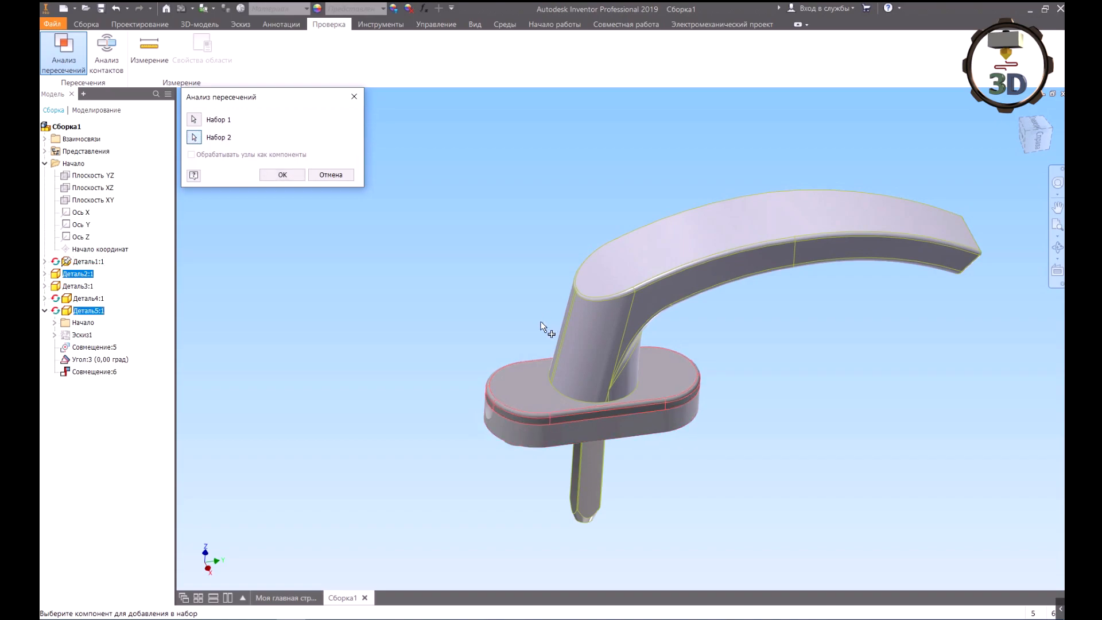
{"action": "left_click", "coordinate": [283, 175]}
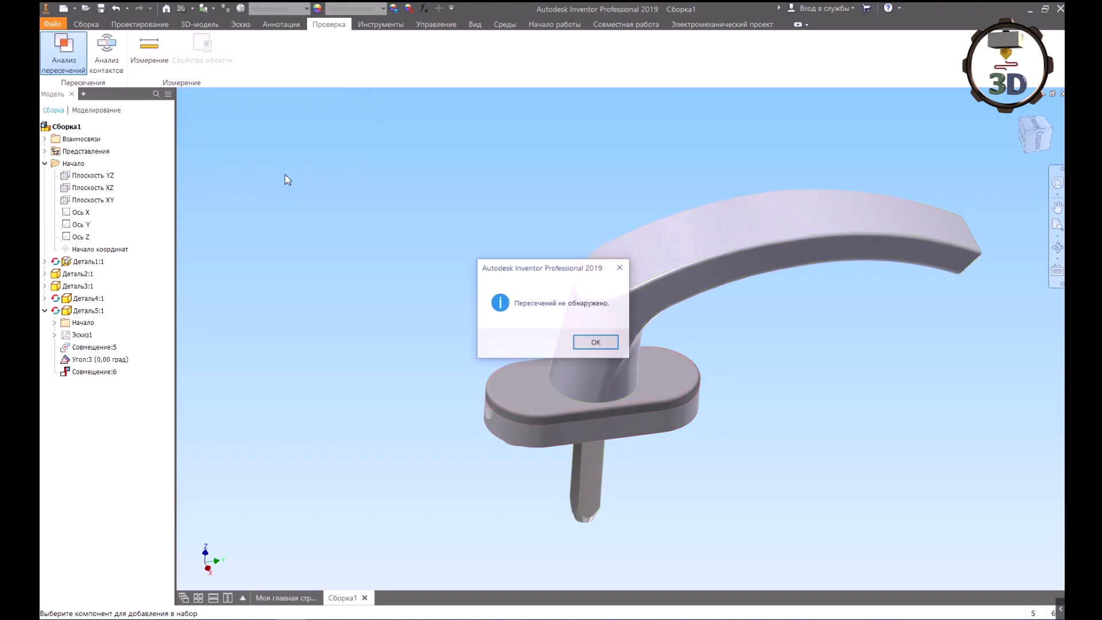
{"action": "left_click", "coordinate": [597, 343]}
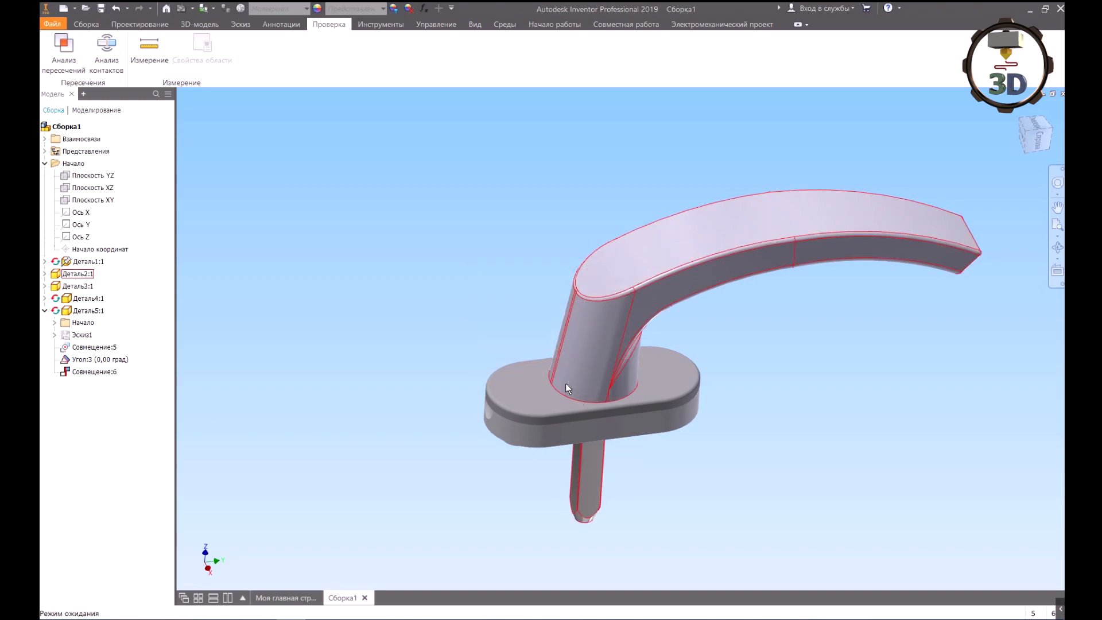
Step: Run an interference analysis between the cover as the first set and the handle base as the second set
{"action": "left_click", "coordinate": [64, 52]}
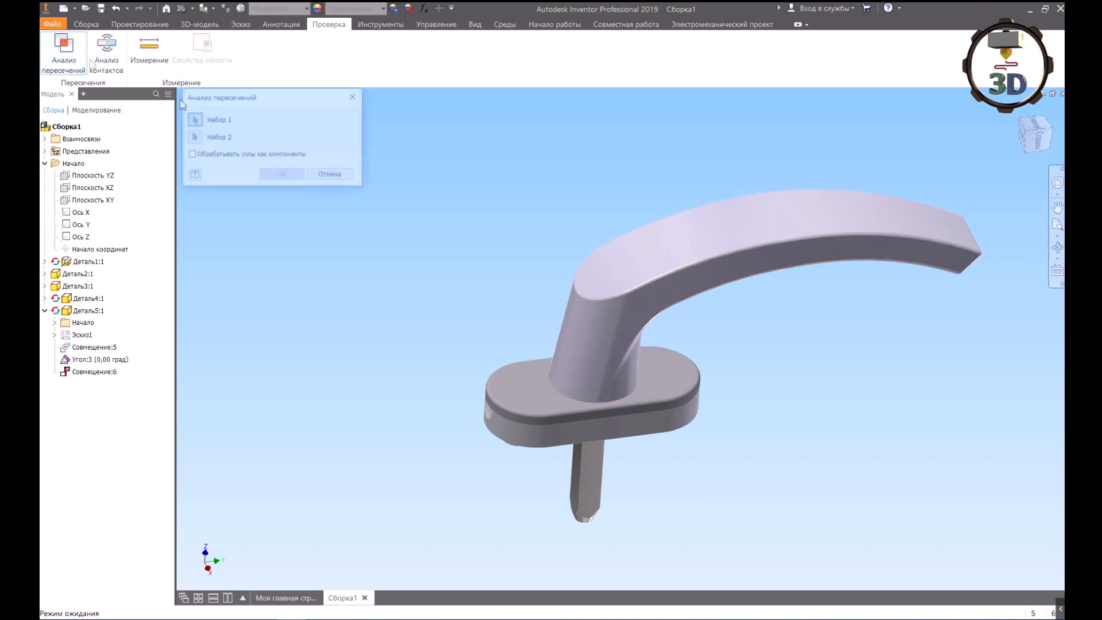
{"action": "left_click", "coordinate": [528, 392]}
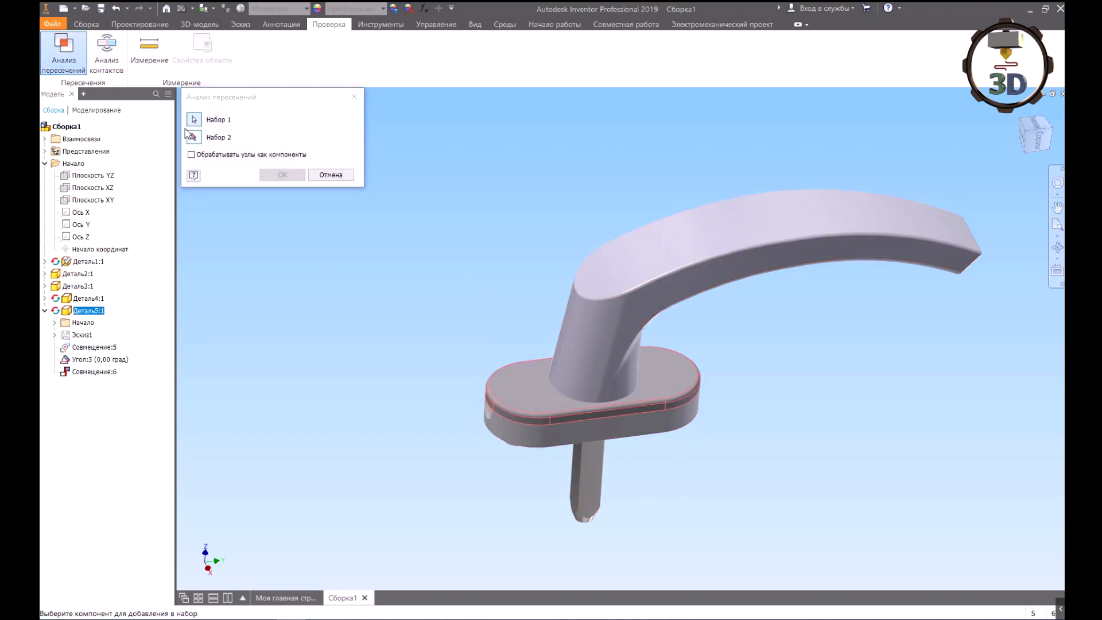
{"action": "left_click", "coordinate": [483, 404]}
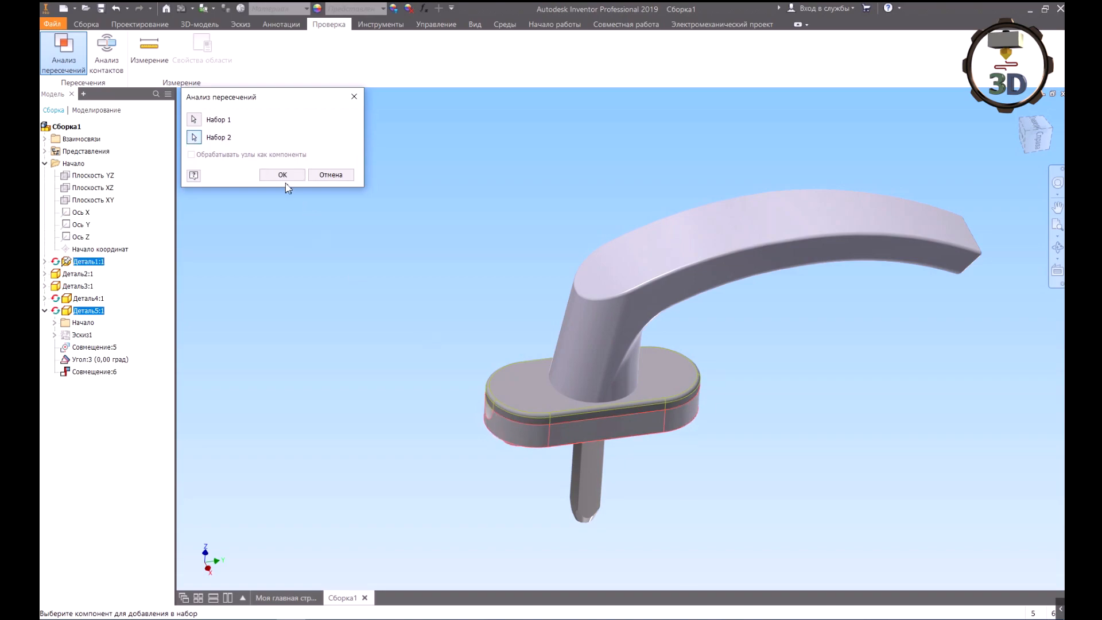
{"action": "left_click", "coordinate": [284, 175]}
{"action": "left_click", "coordinate": [593, 344]}
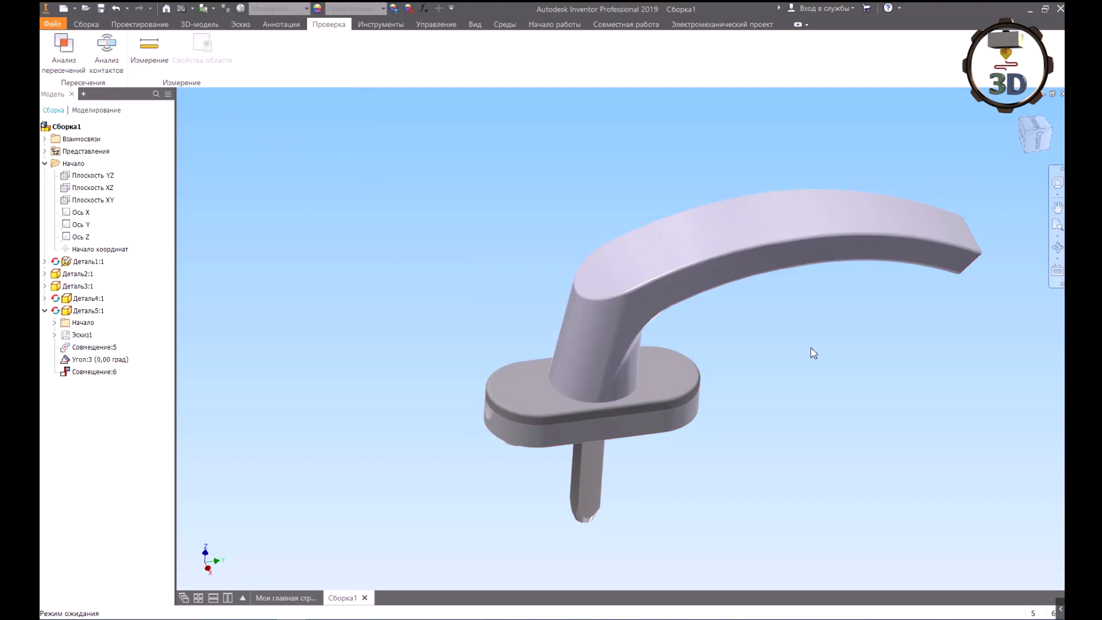
{"action": "left_click", "coordinate": [1057, 247]}
{"action": "left_click_drag", "start_coordinate": [740, 381], "coordinate": [585, 463]}
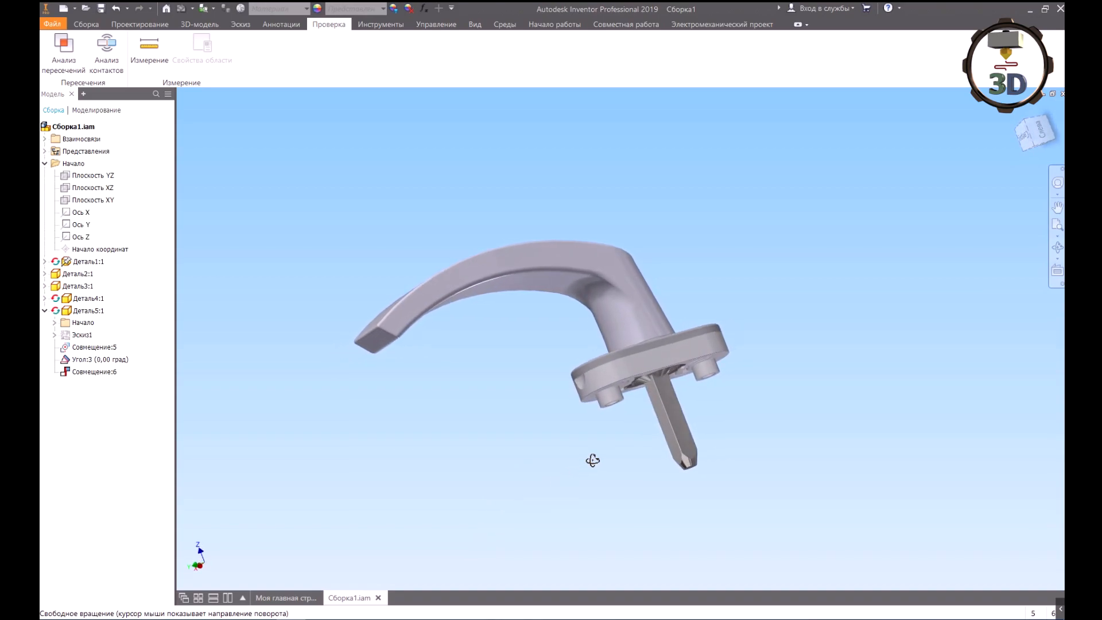
{"action": "left_click_drag", "start_coordinate": [593, 460], "coordinate": [781, 356]}
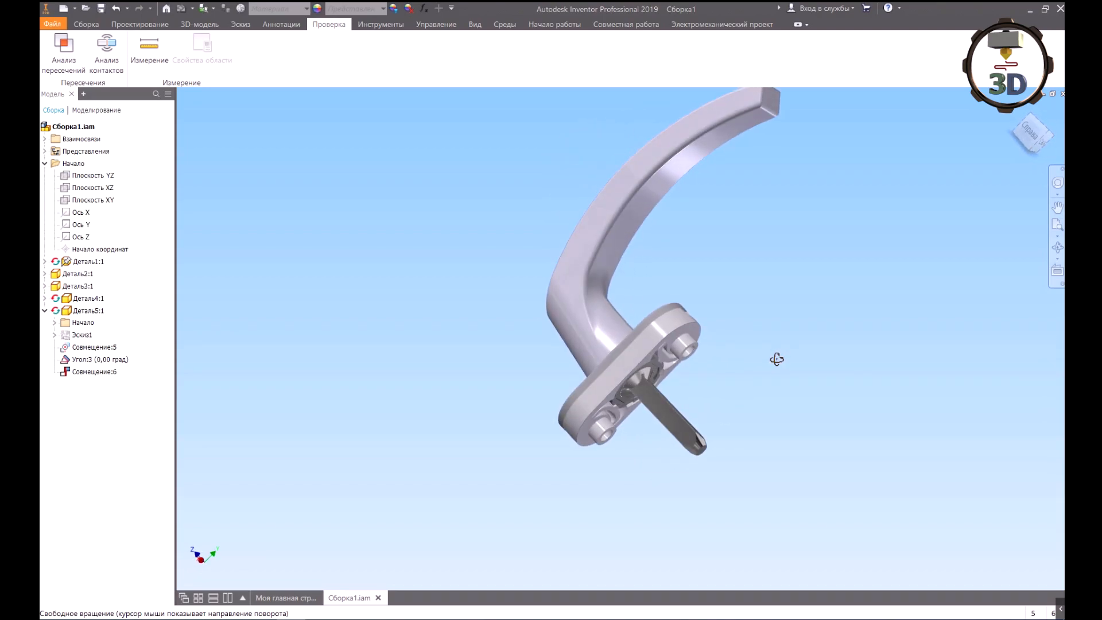
{"action": "left_click_drag", "start_coordinate": [771, 362], "coordinate": [653, 351]}
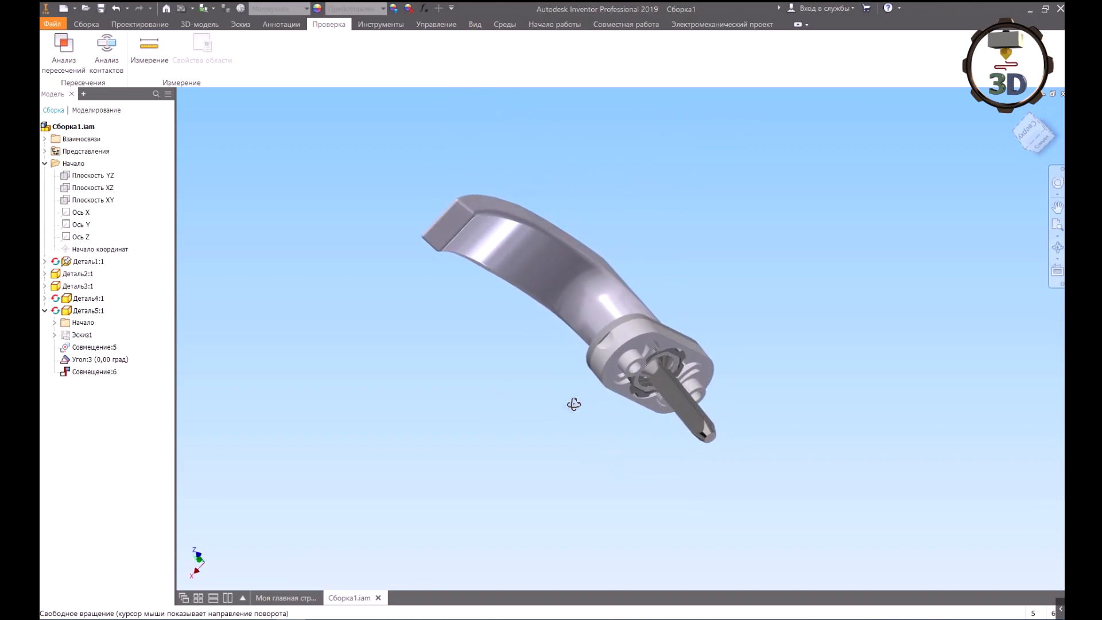